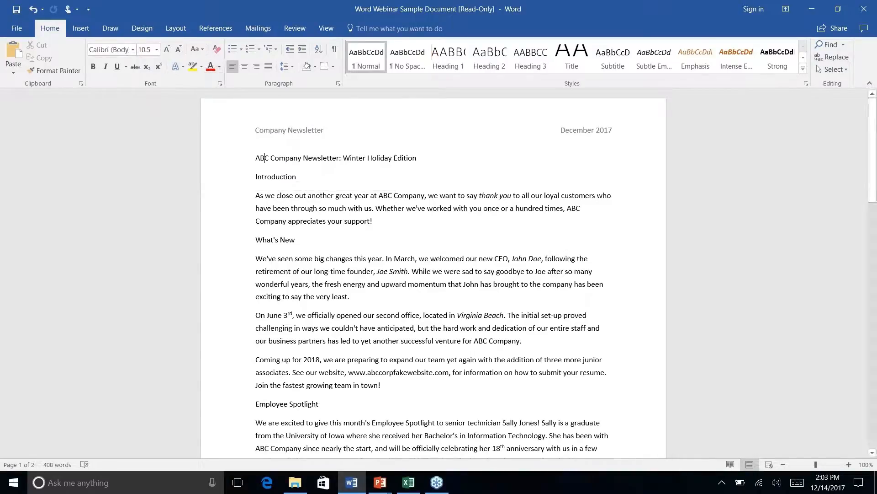
Show the Quick Access Toolbar below the ribbon
{"action": "right_click", "coordinate": [227, 65]}
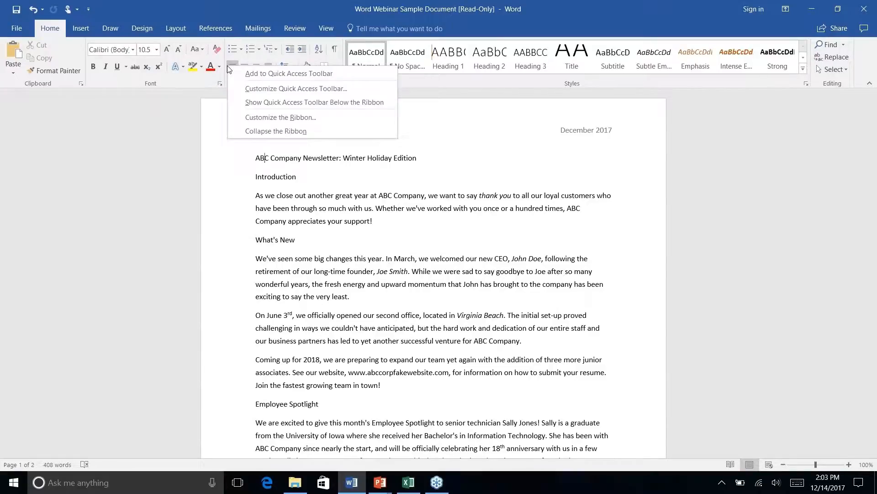
{"action": "left_click", "coordinate": [298, 102]}
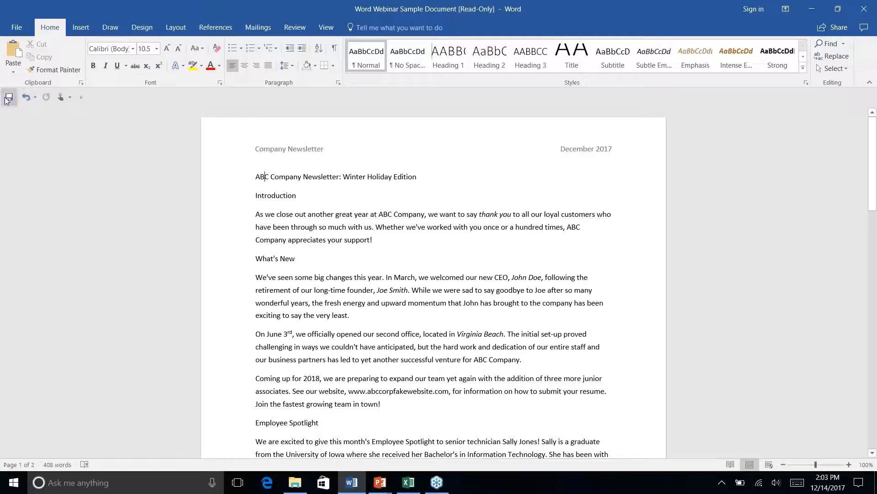
{"action": "right_click", "coordinate": [231, 67]}
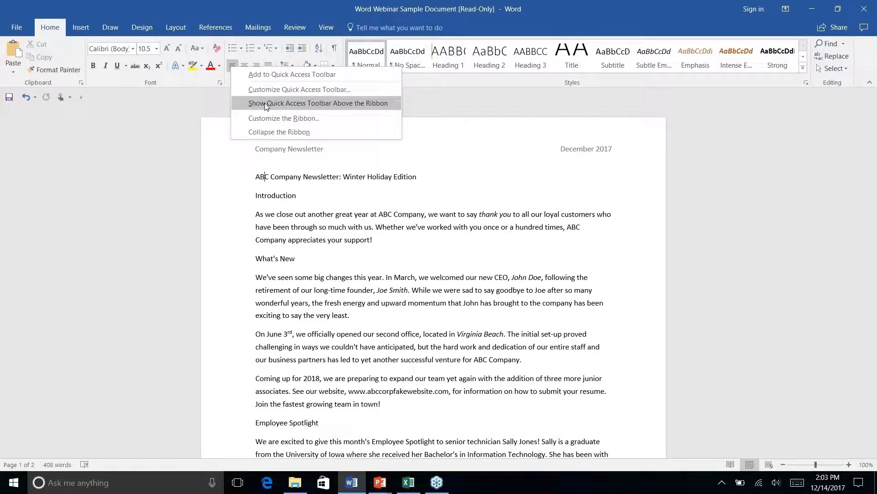
{"action": "left_click", "coordinate": [106, 94]}
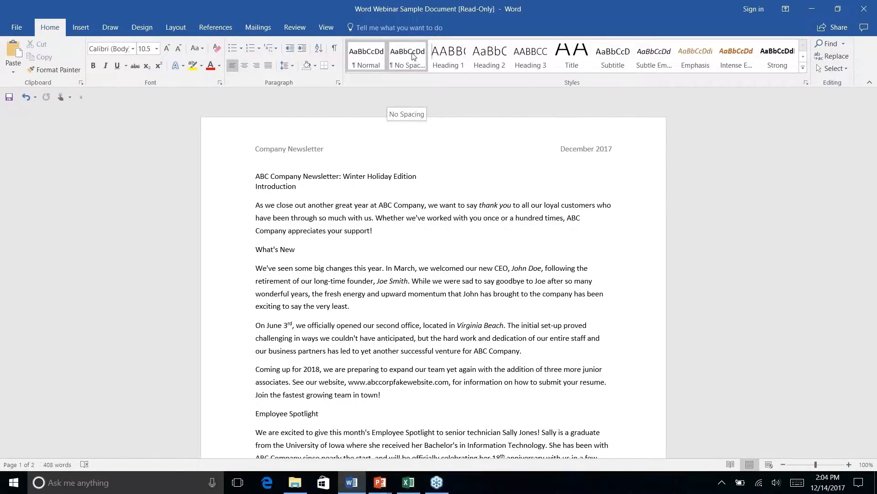
{"action": "right_click", "coordinate": [572, 60]}
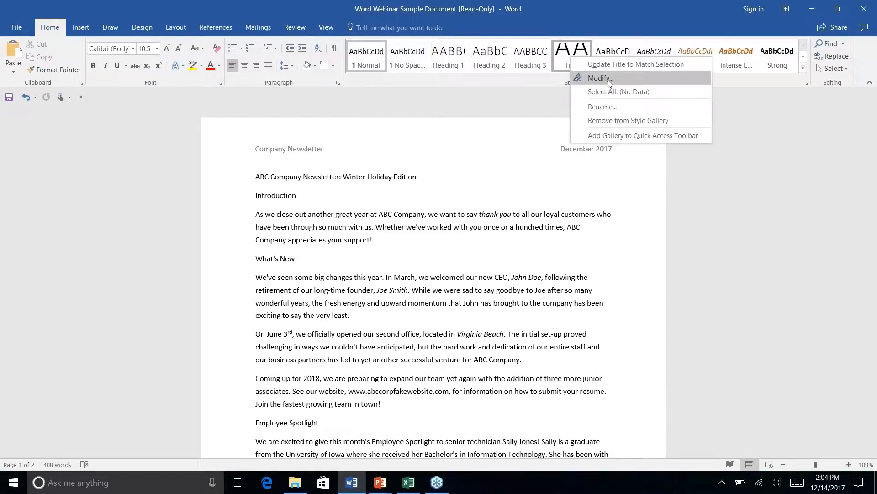
{"action": "left_click", "coordinate": [239, 48]}
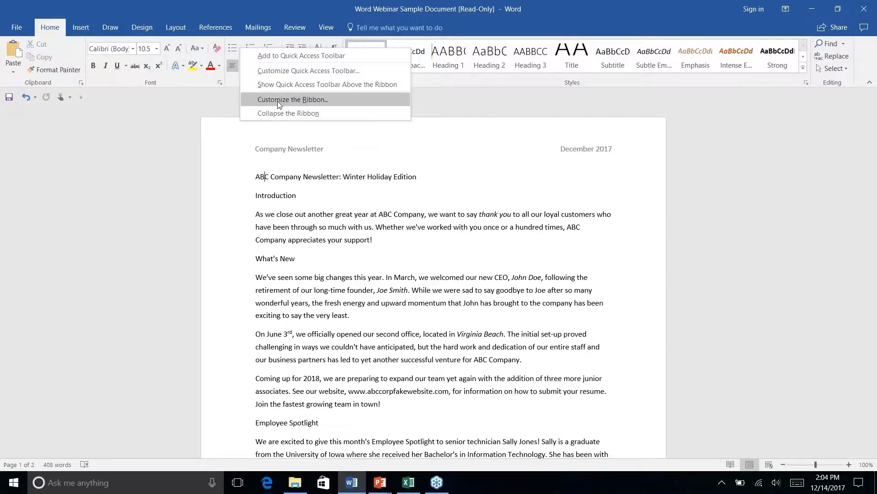
{"action": "left_click", "coordinate": [136, 95]}
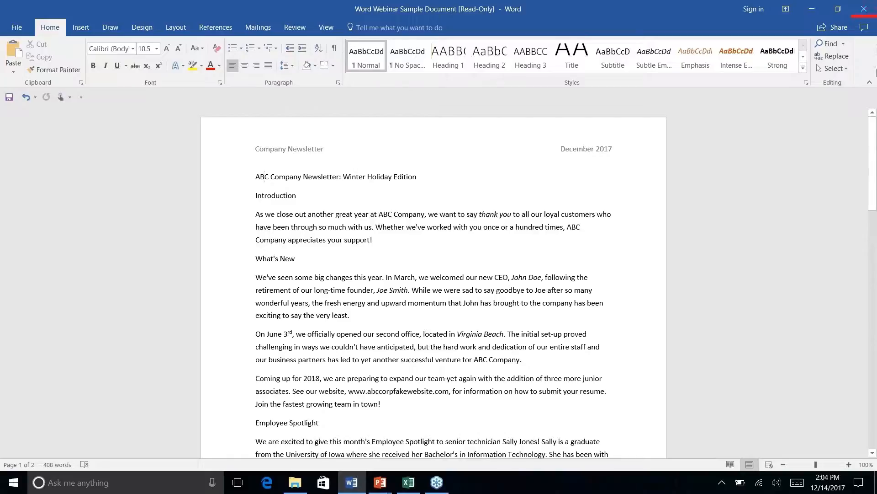
Collapse the ribbon, then temporarily show and hide its View commands
{"action": "left_click", "coordinate": [869, 83]}
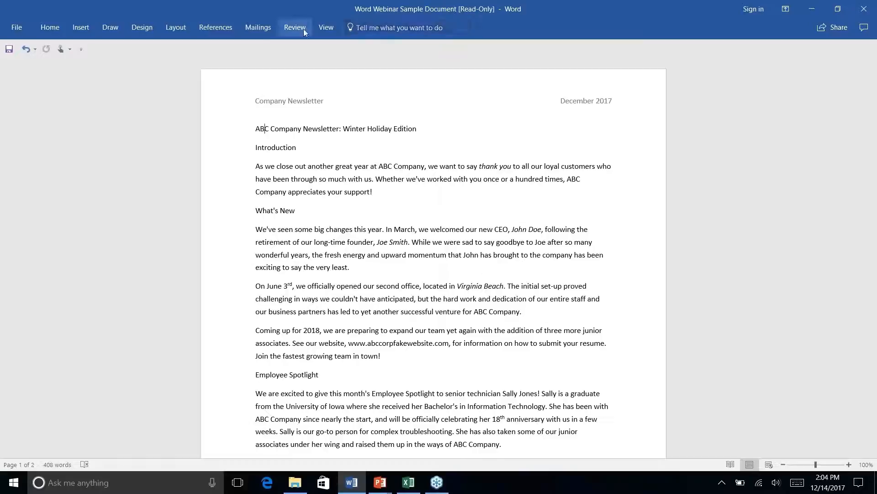
{"action": "left_click", "coordinate": [326, 27]}
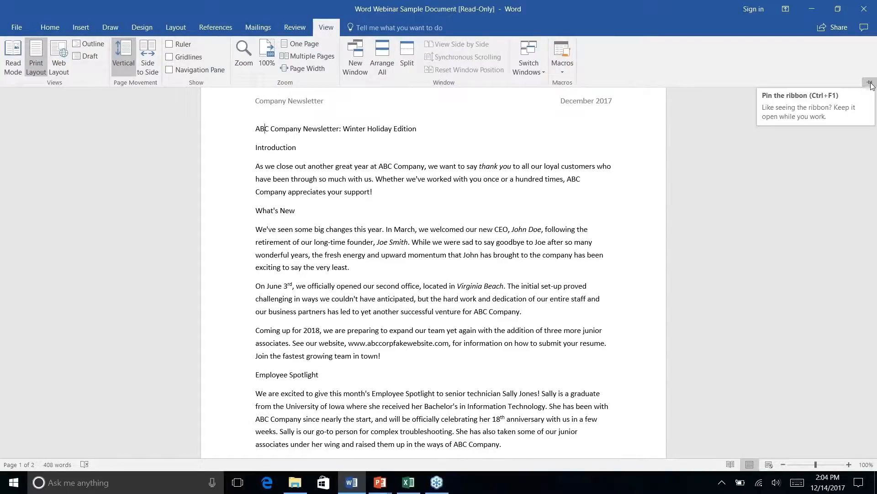
{"action": "left_click", "coordinate": [326, 28]}
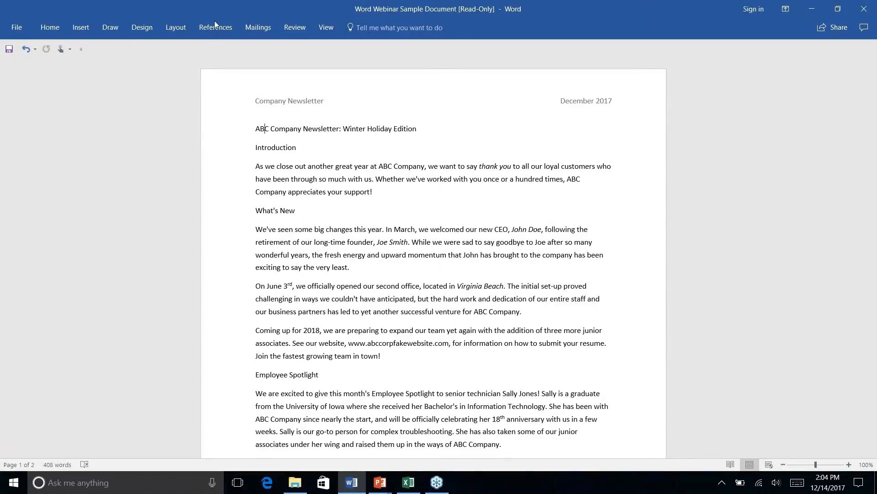
Examine the ribbon's View, Home, Insert, Draw, Design, Layout and References commands
{"action": "left_click", "coordinate": [147, 30]}
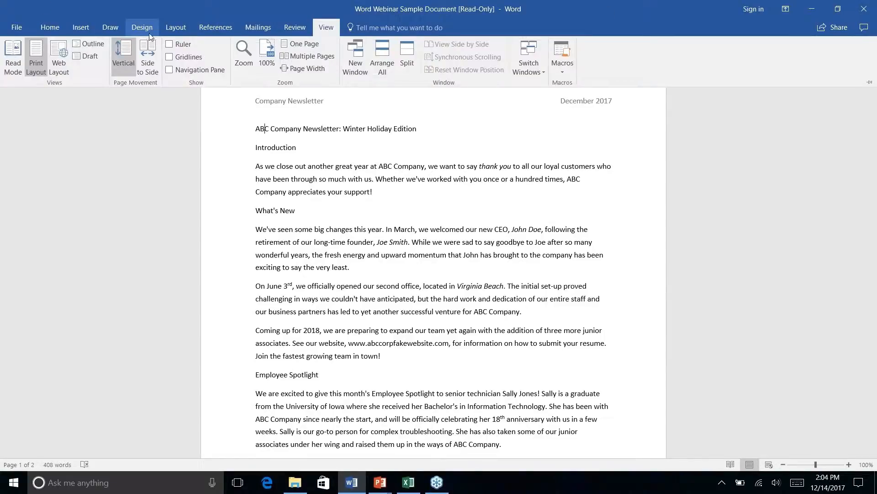
{"action": "left_click", "coordinate": [61, 29]}
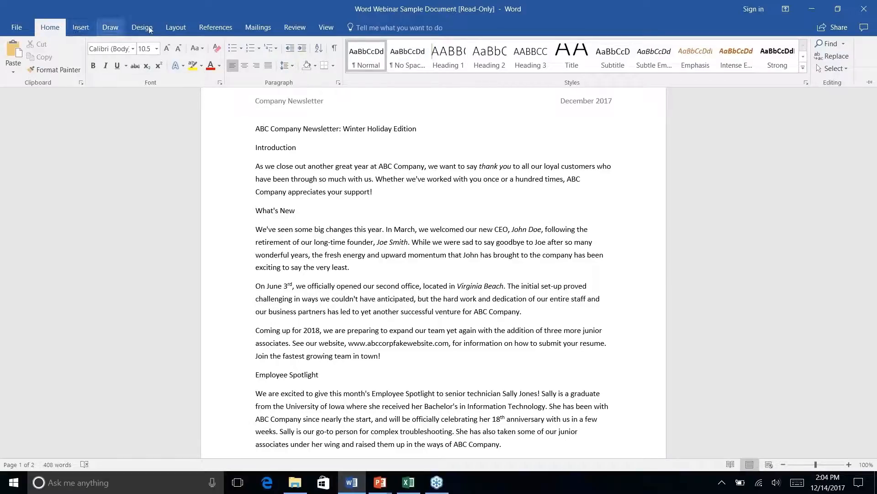
{"action": "left_click", "coordinate": [81, 29]}
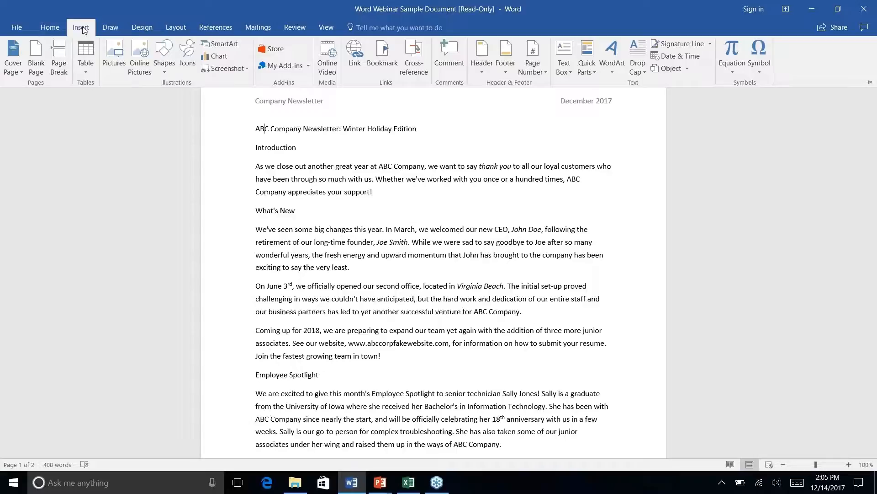
{"action": "left_click", "coordinate": [114, 30]}
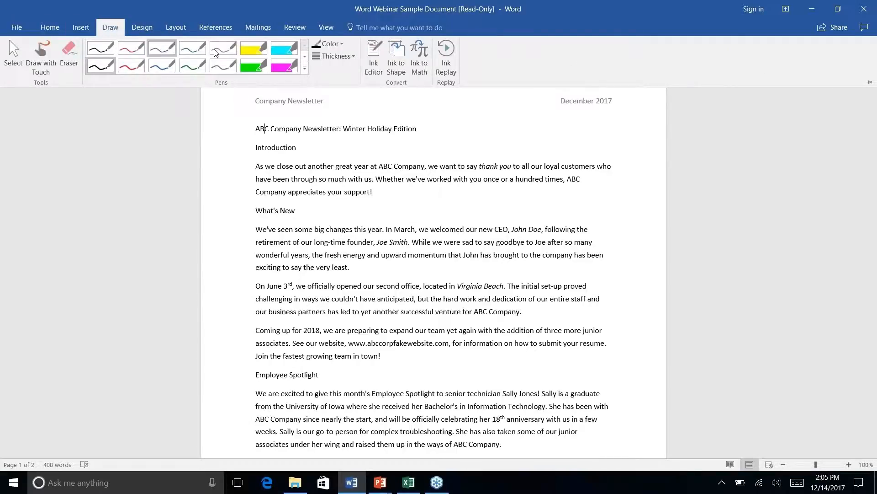
{"action": "left_click", "coordinate": [135, 28]}
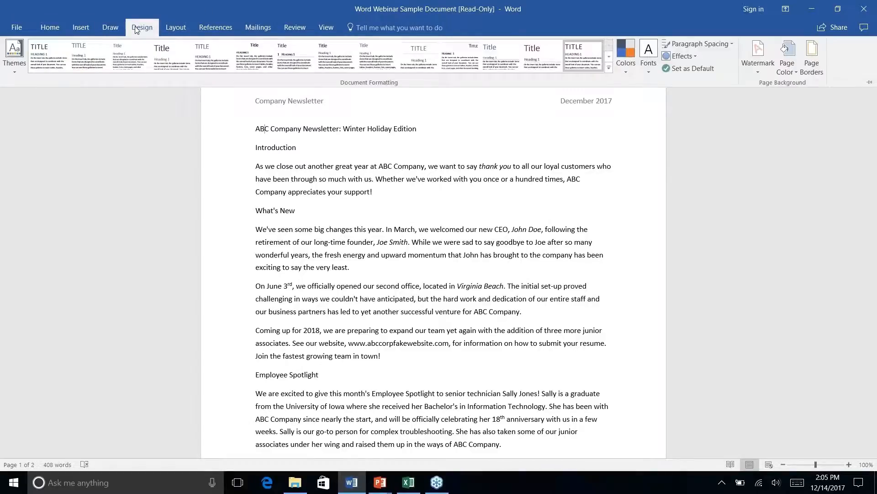
{"action": "left_click", "coordinate": [179, 29]}
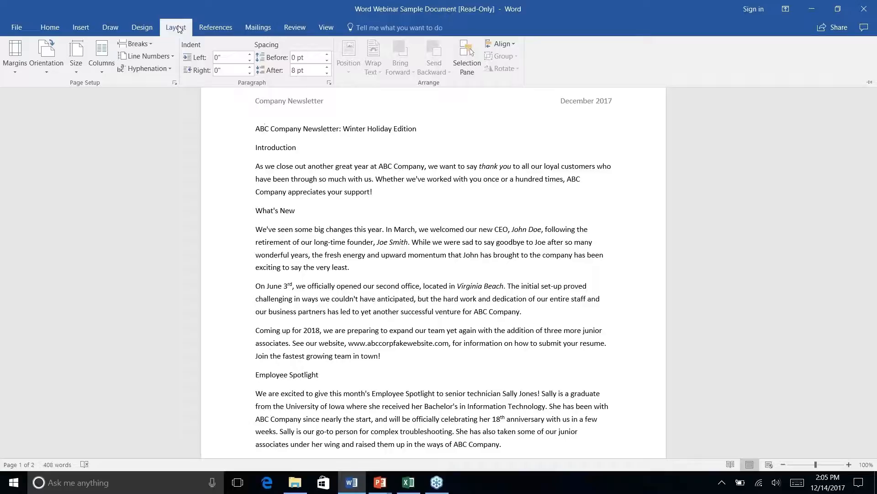
{"action": "left_click", "coordinate": [219, 30]}
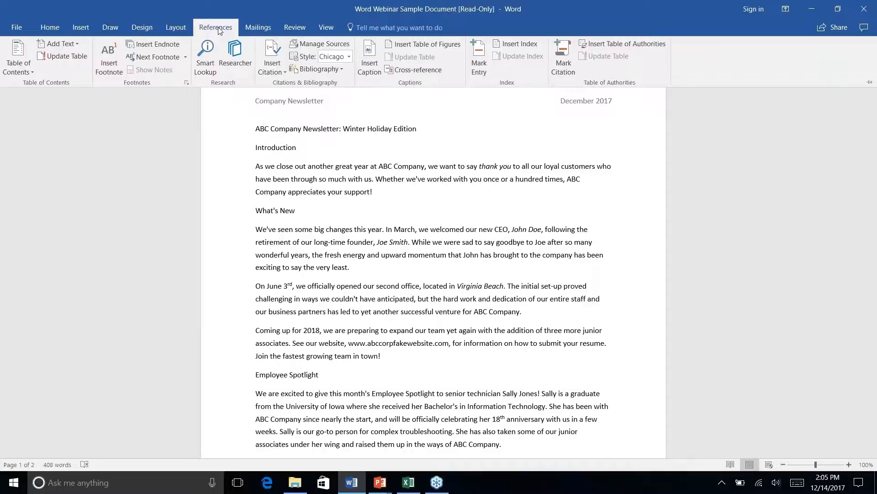
{"action": "left_click", "coordinate": [58, 34]}
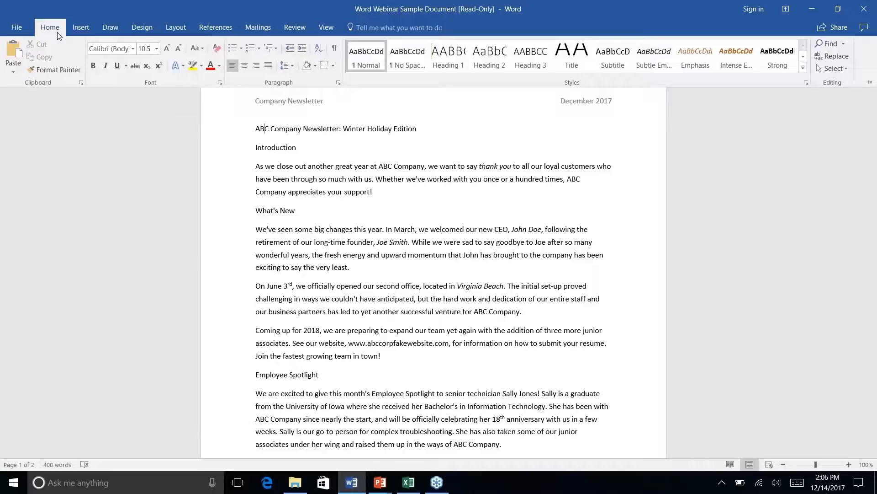
Examine the popular commands and the commands not in the ribbon in the ribbon customization options, and close them without changes
{"action": "right_click", "coordinate": [198, 68]}
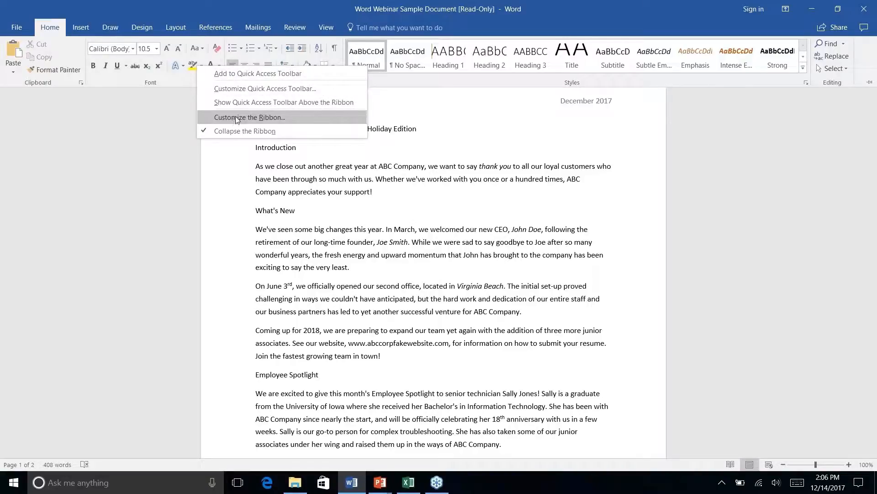
{"action": "left_click", "coordinate": [297, 130]}
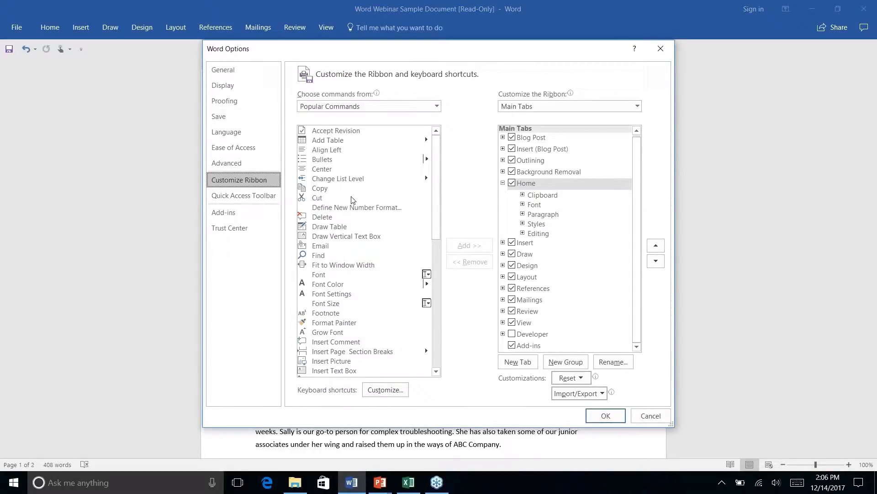
{"action": "scroll", "coordinate": [438, 170], "scroll_direction": "down", "scroll_amount": 11}
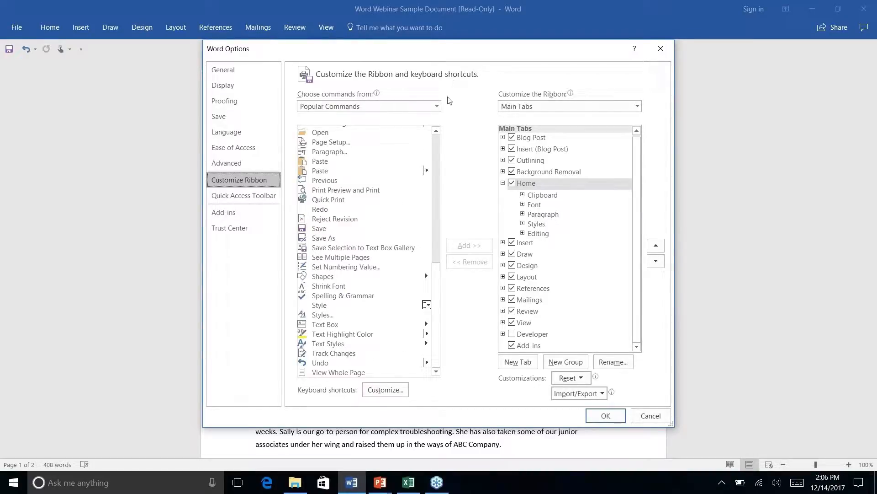
{"action": "left_click", "coordinate": [436, 107]}
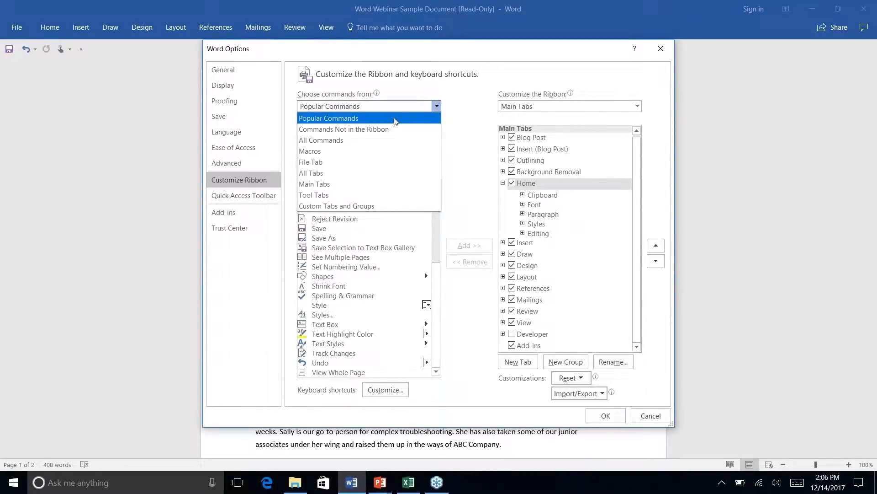
{"action": "left_click", "coordinate": [378, 130]}
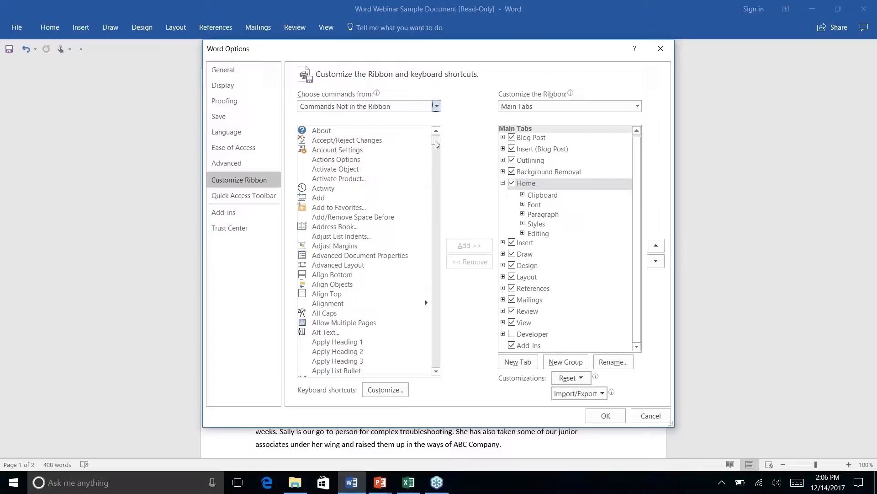
{"action": "left_click_drag", "start_coordinate": [438, 139], "coordinate": [432, 240]}
{"action": "scroll", "coordinate": [429, 229], "scroll_direction": "down", "scroll_amount": 4}
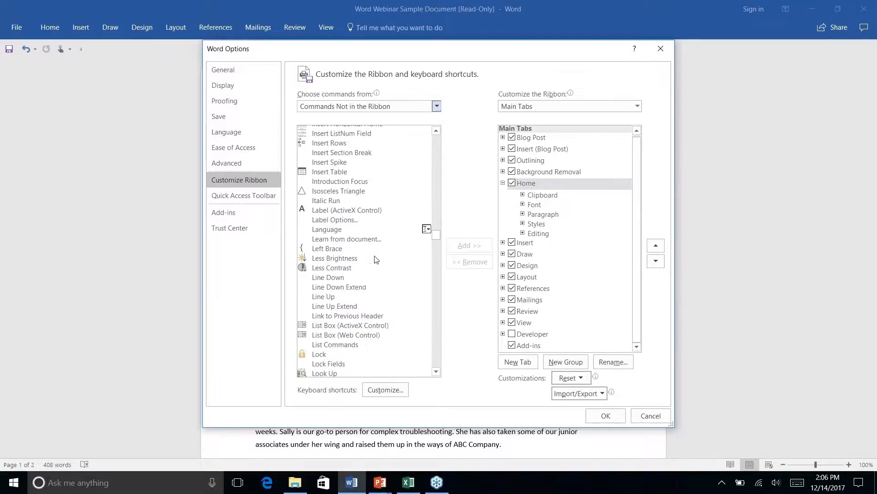
{"action": "scroll", "coordinate": [376, 257], "scroll_direction": "up", "scroll_amount": 9}
{"action": "scroll", "coordinate": [375, 259], "scroll_direction": "up", "scroll_amount": 20}
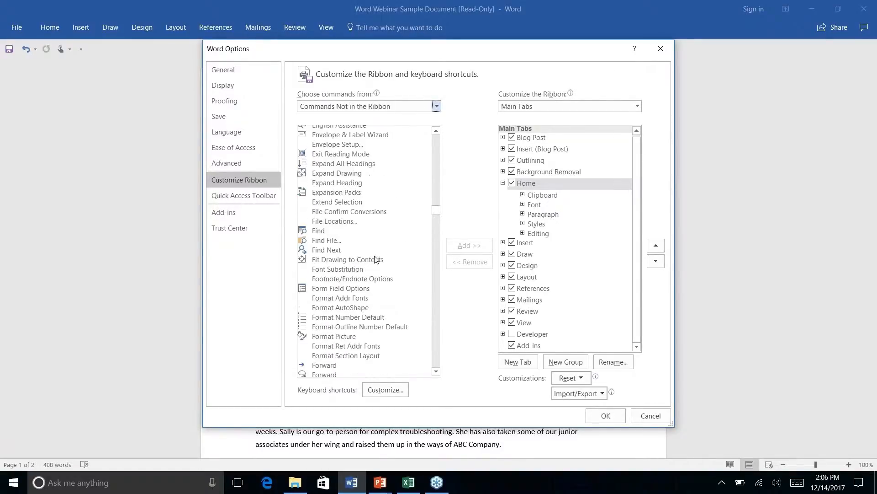
{"action": "left_click", "coordinate": [660, 48]}
{"action": "left_click", "coordinate": [379, 28]}
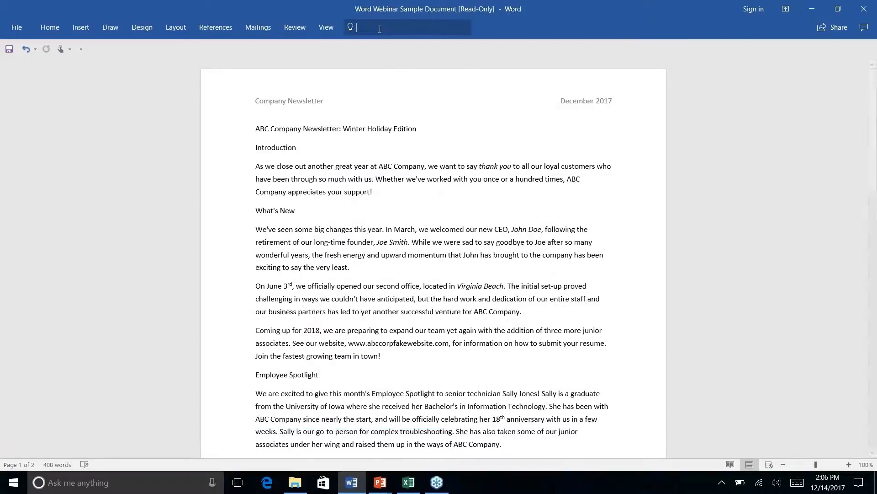
{"action": "left_click", "coordinate": [536, 24]}
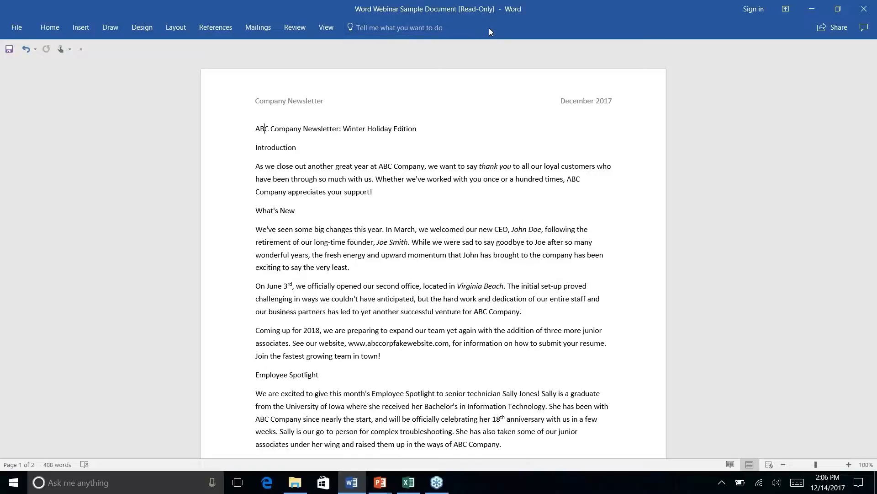
{"action": "left_click", "coordinate": [411, 29]}
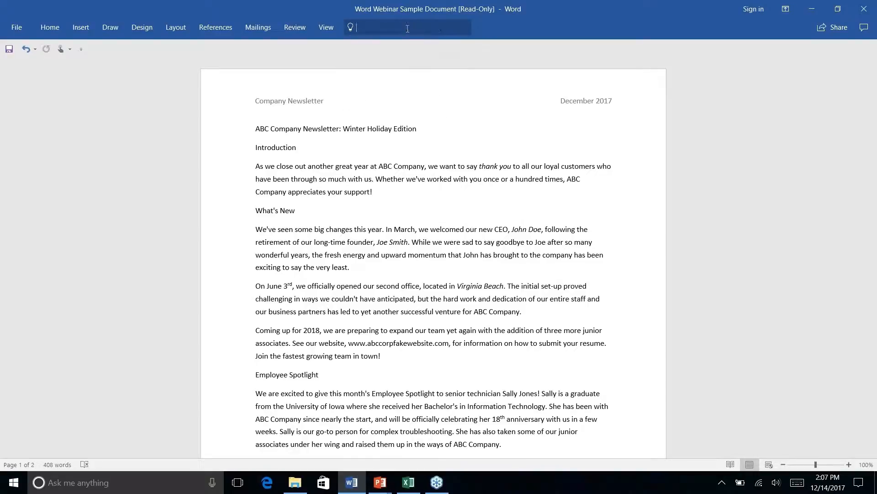
{"action": "left_click", "coordinate": [514, 23]}
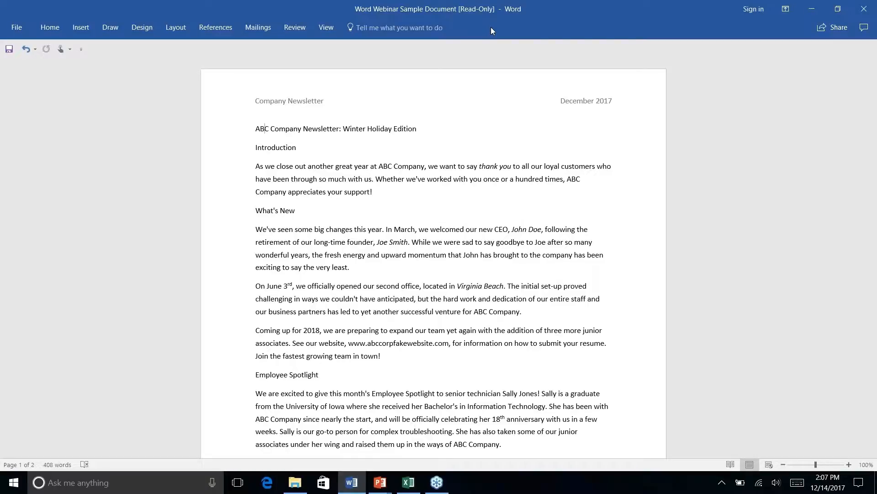
Search the commands for "add link", open the Add a Hyperlink result to view its dialog, and close it without inserting a link
{"action": "key", "text": "alt+q"}
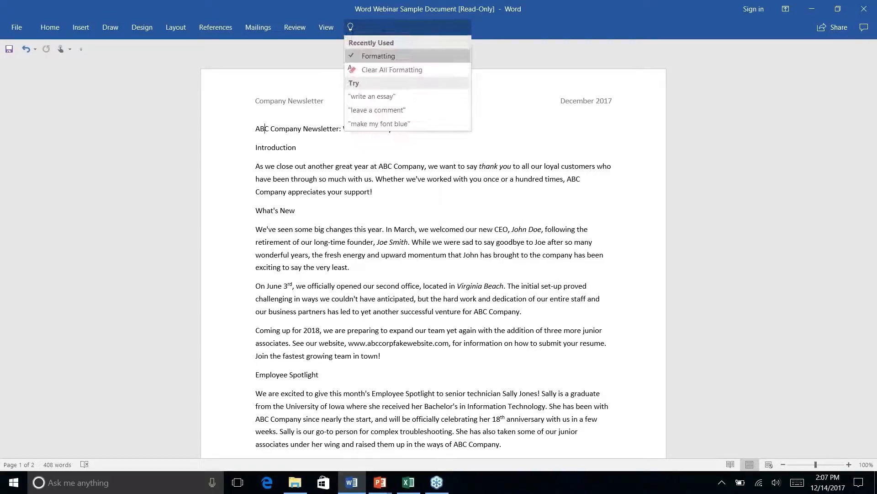
{"action": "type", "text": "add "}
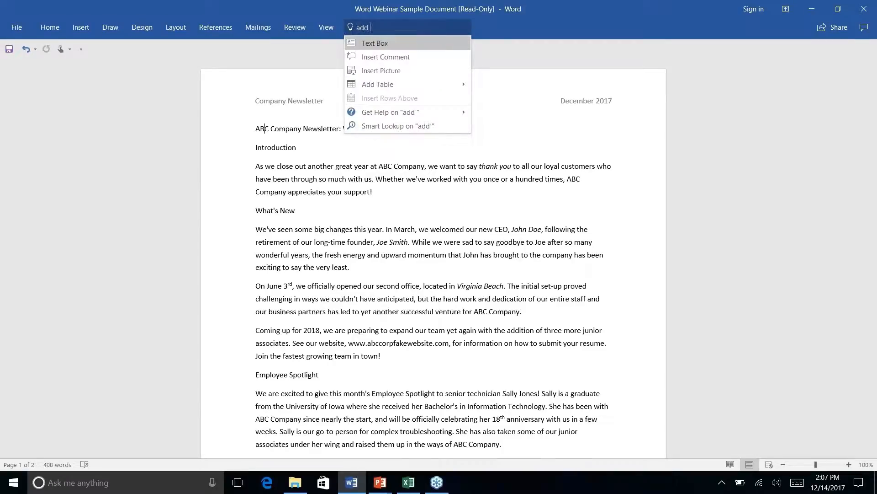
{"action": "type", "text": "link"}
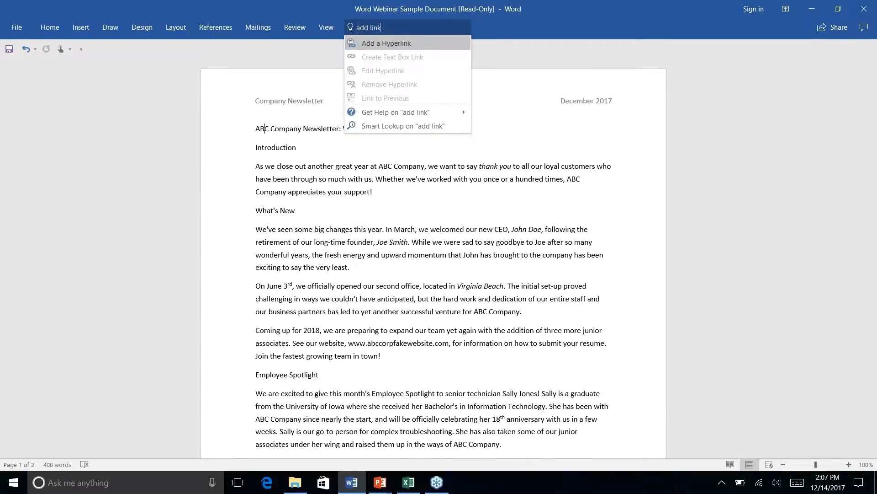
{"action": "left_click", "coordinate": [434, 48]}
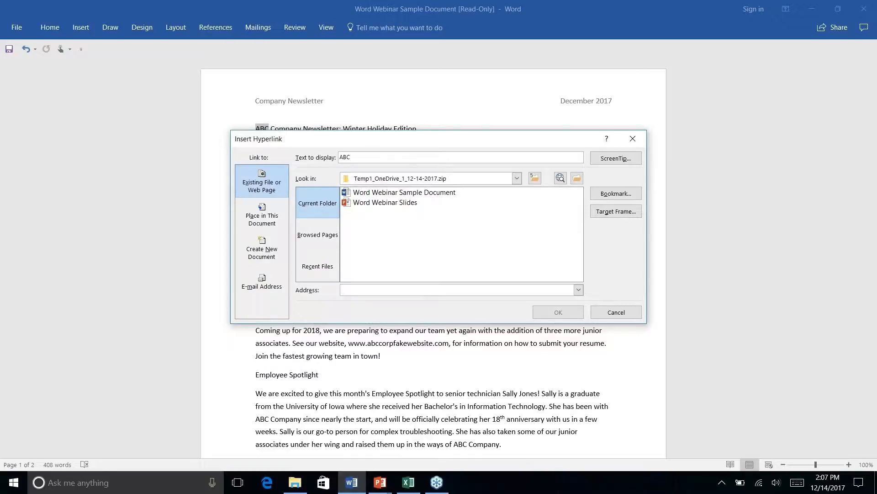
{"action": "left_click", "coordinate": [633, 139]}
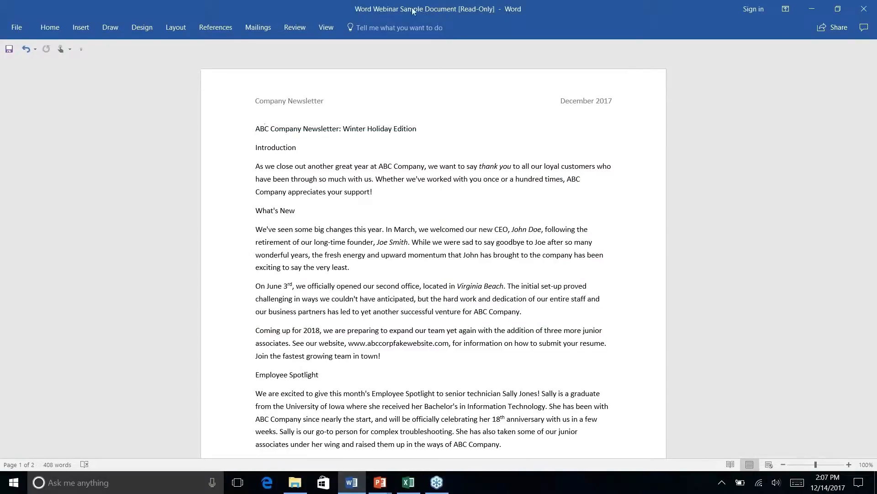
View the recently used and suggested searches in the command search, then temporarily show and hide the Home commands
{"action": "left_click", "coordinate": [400, 28]}
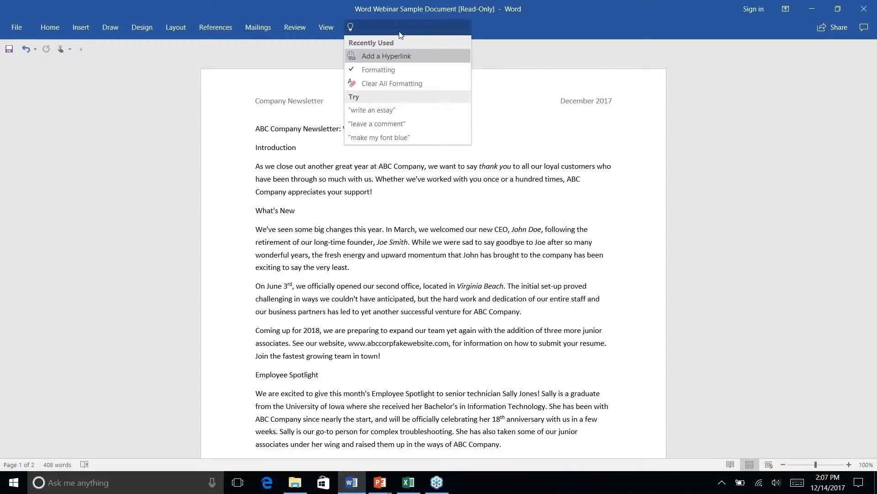
{"action": "key", "text": "Escape"}
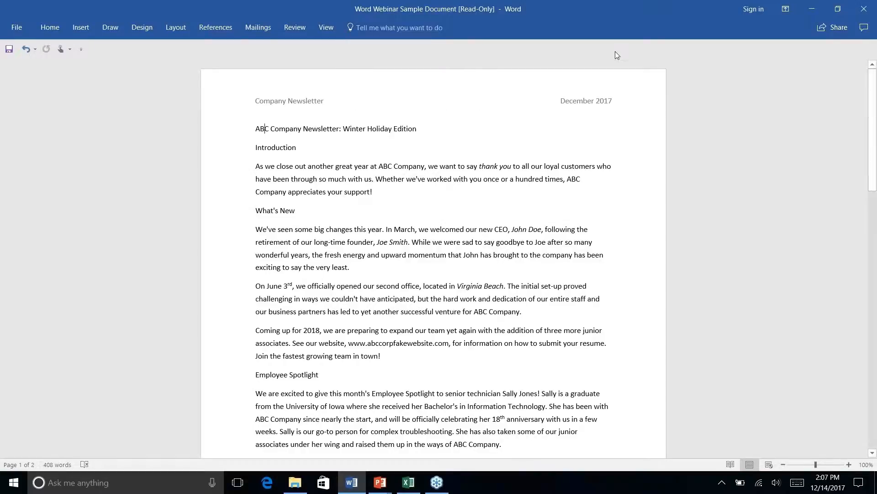
{"action": "left_click", "coordinate": [50, 29]}
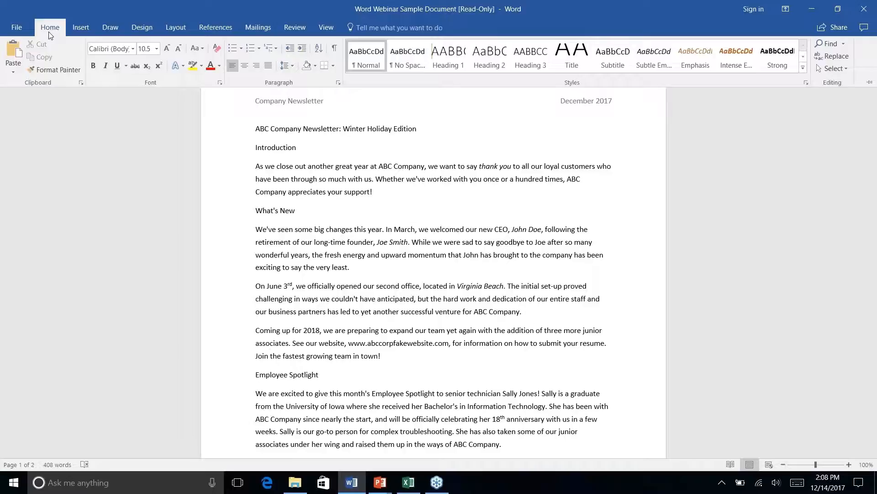
{"action": "key", "text": "alt+Tab"}
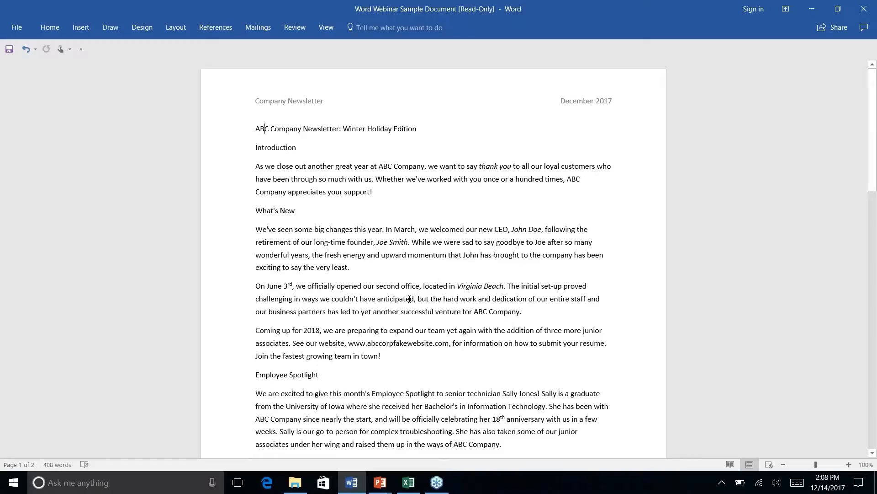
Examine the newsletter's sections across both pages, including the History Lesson text about Windows 3.0
{"action": "scroll", "coordinate": [410, 298], "scroll_direction": "down", "scroll_amount": 15}
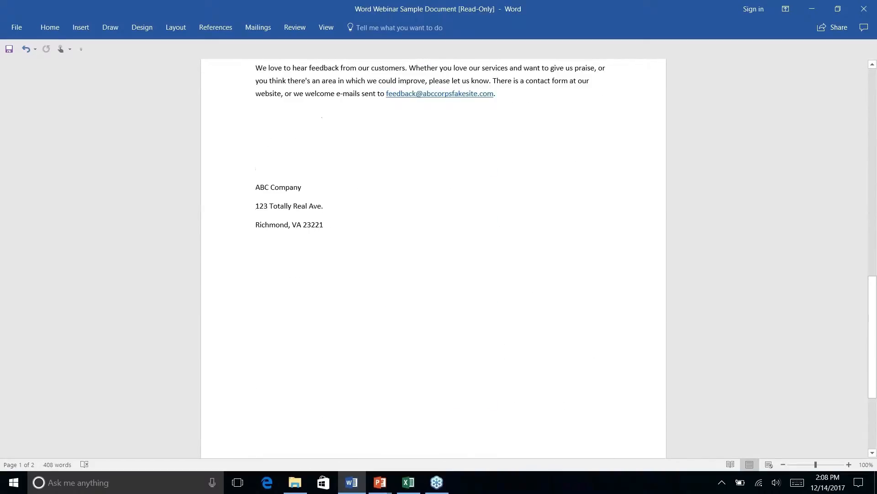
{"action": "scroll", "coordinate": [433, 258], "scroll_direction": "up", "scroll_amount": 15}
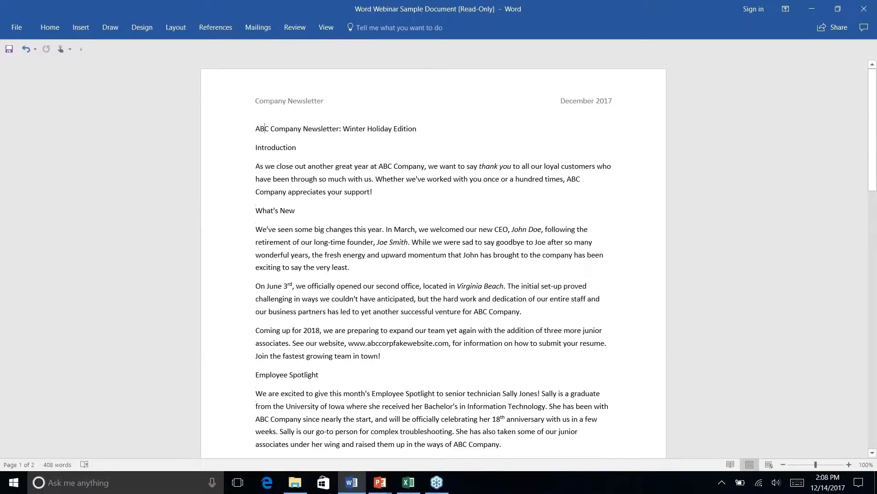
{"action": "scroll", "coordinate": [434, 256], "scroll_direction": "down", "scroll_amount": 1}
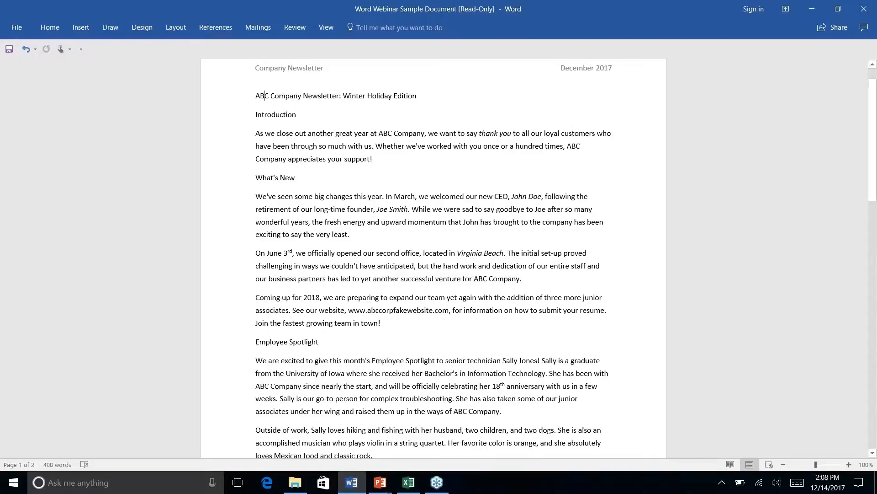
{"action": "scroll", "coordinate": [433, 301], "scroll_direction": "down", "scroll_amount": 8}
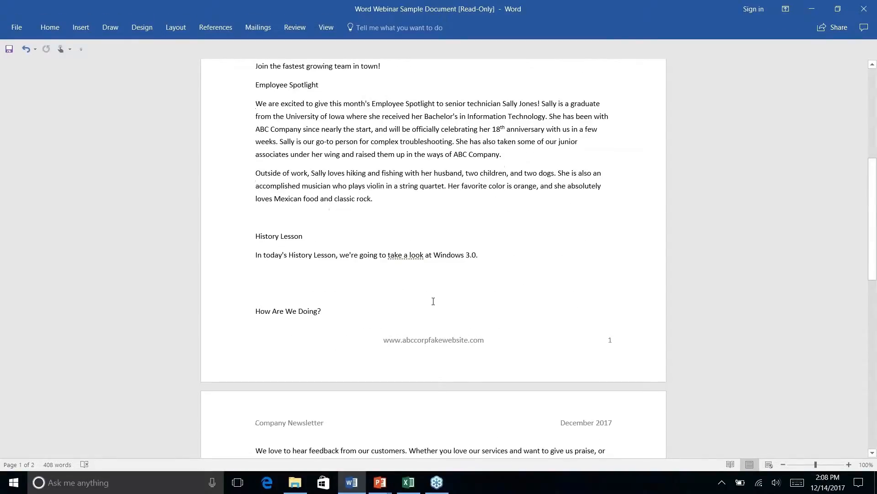
{"action": "left_click", "coordinate": [489, 258]}
{"action": "scroll", "coordinate": [443, 244], "scroll_direction": "down", "scroll_amount": 4}
{"action": "scroll", "coordinate": [444, 244], "scroll_direction": "up", "scroll_amount": 6}
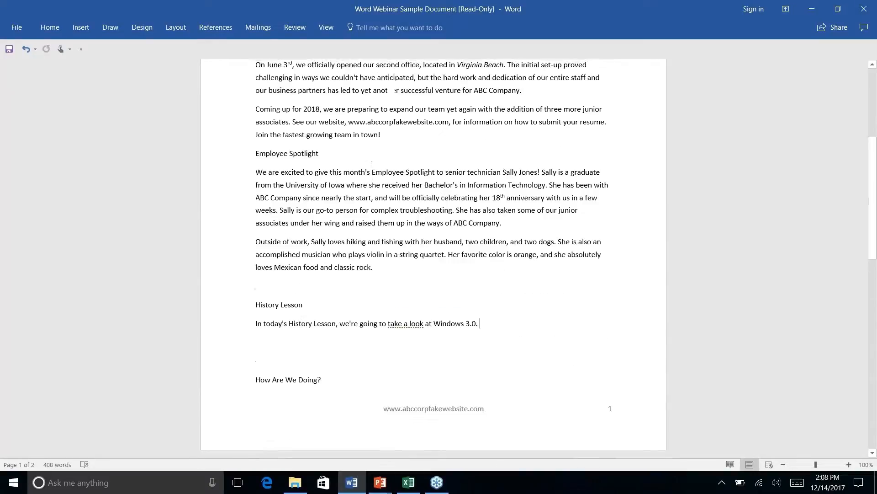
{"action": "scroll", "coordinate": [434, 256], "scroll_direction": "up", "scroll_amount": 4}
{"action": "scroll", "coordinate": [434, 256], "scroll_direction": "down", "scroll_amount": 6}
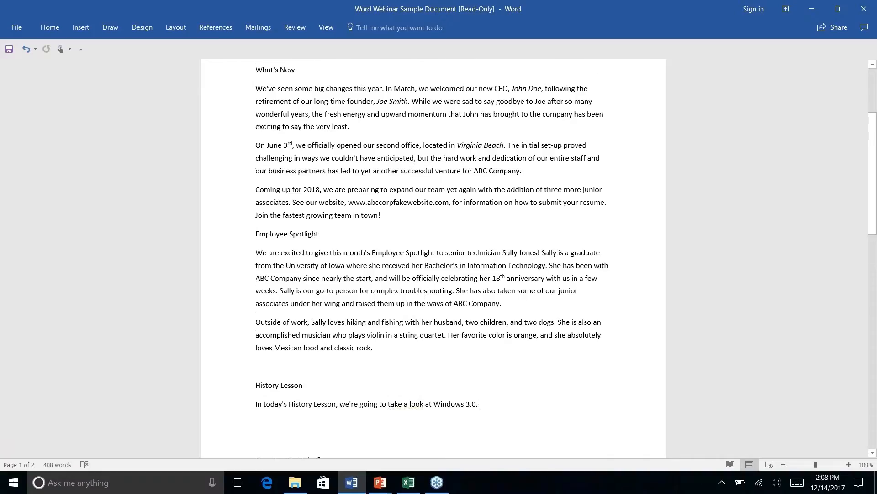
Run Smart Lookup on "Windows 3.0" in the History Lesson paragraph and review its Wikipedia, image and web results
{"action": "scroll", "coordinate": [433, 256], "scroll_direction": "down", "scroll_amount": 1}
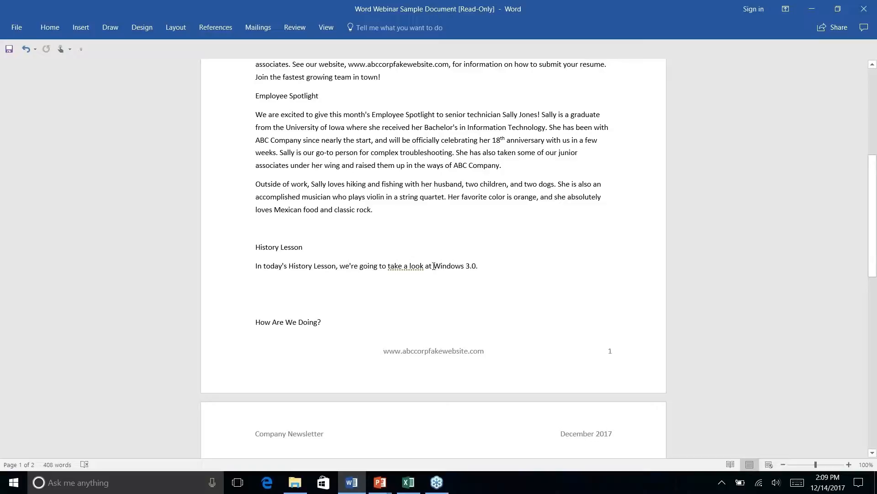
{"action": "left_click_drag", "start_coordinate": [434, 267], "coordinate": [479, 267]}
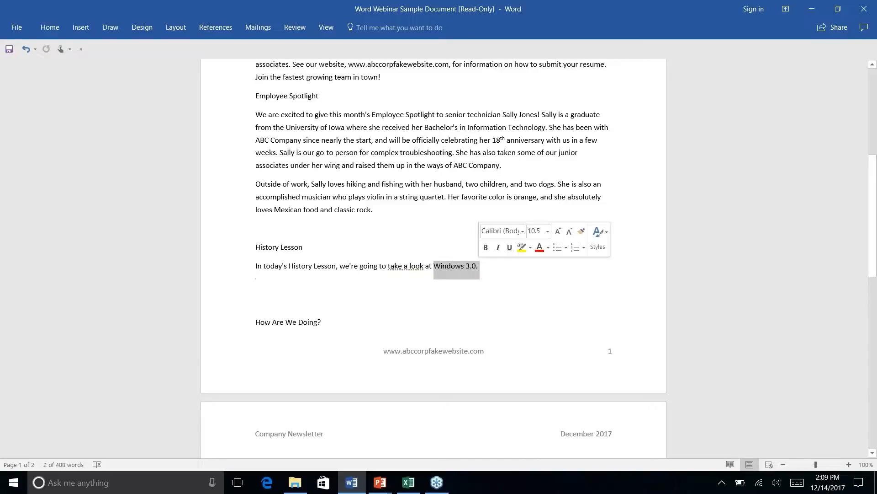
{"action": "right_click", "coordinate": [477, 268]}
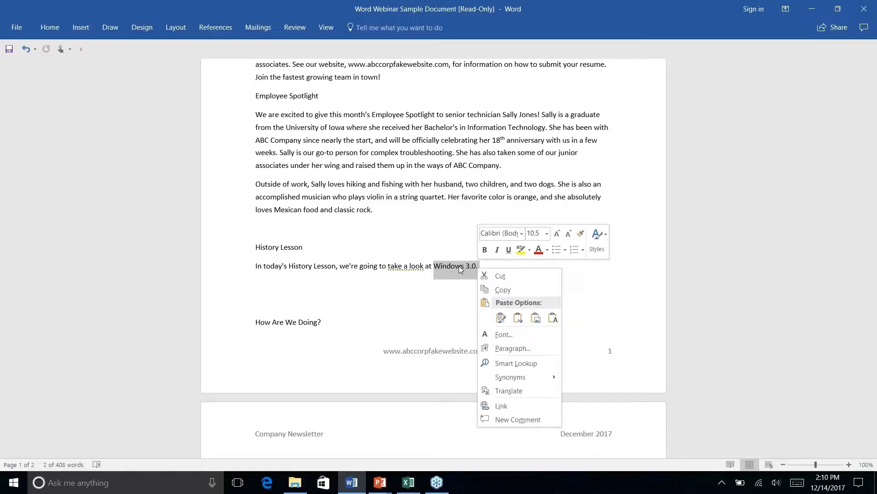
{"action": "left_click", "coordinate": [516, 363]}
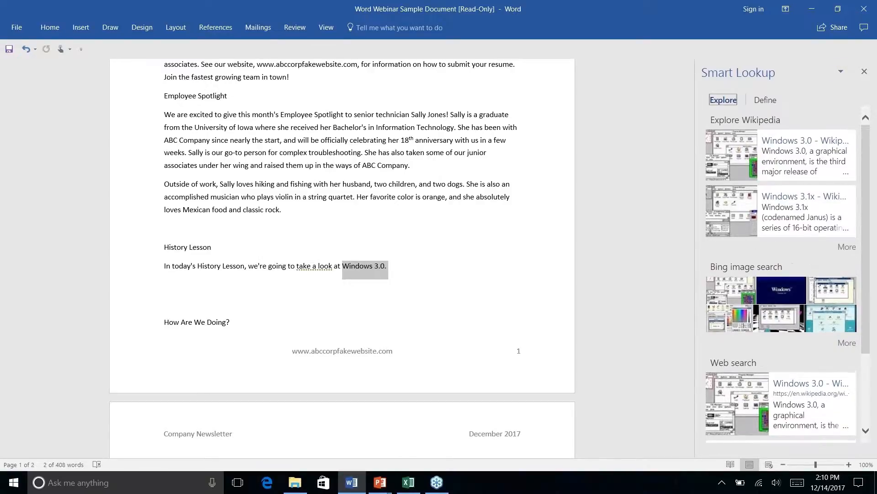
{"action": "scroll", "coordinate": [809, 259], "scroll_direction": "down", "scroll_amount": 3}
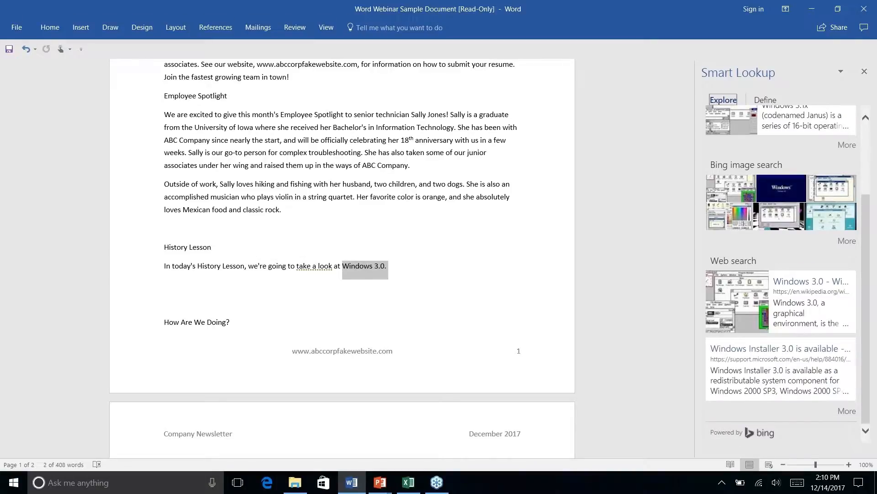
{"action": "scroll", "coordinate": [805, 202], "scroll_direction": "up", "scroll_amount": 3}
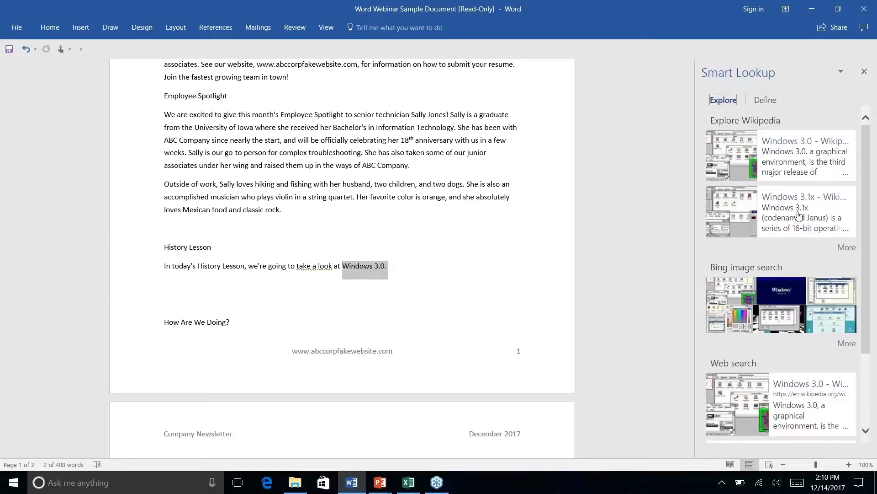
{"action": "scroll", "coordinate": [798, 217], "scroll_direction": "down", "scroll_amount": 3}
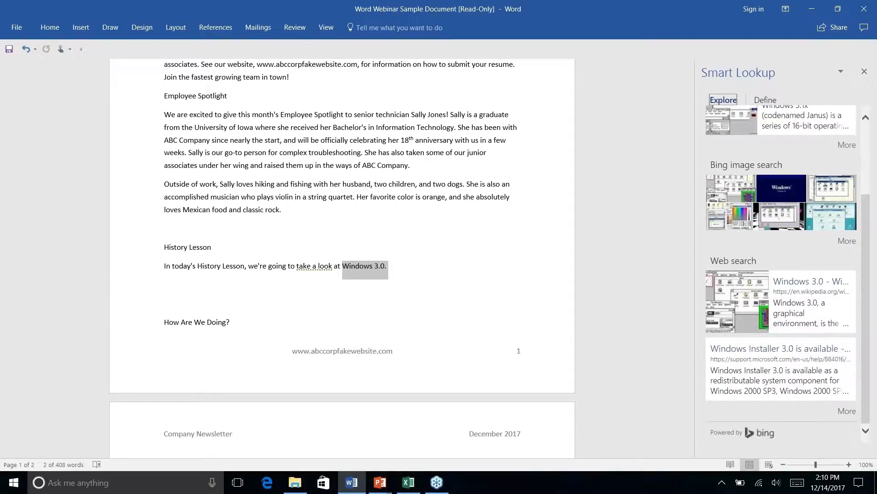
{"action": "scroll", "coordinate": [788, 273], "scroll_direction": "up", "scroll_amount": 3}
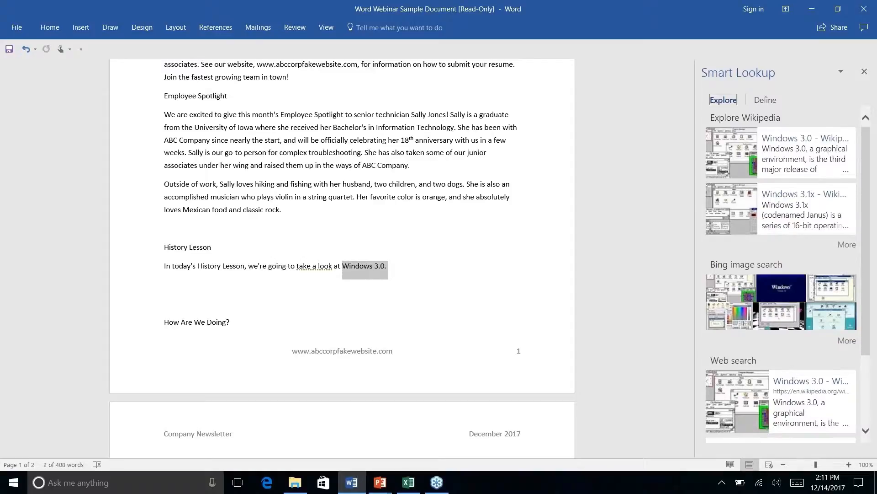
{"action": "scroll", "coordinate": [761, 363], "scroll_direction": "down", "scroll_amount": 3}
{"action": "scroll", "coordinate": [795, 143], "scroll_direction": "up", "scroll_amount": 3}
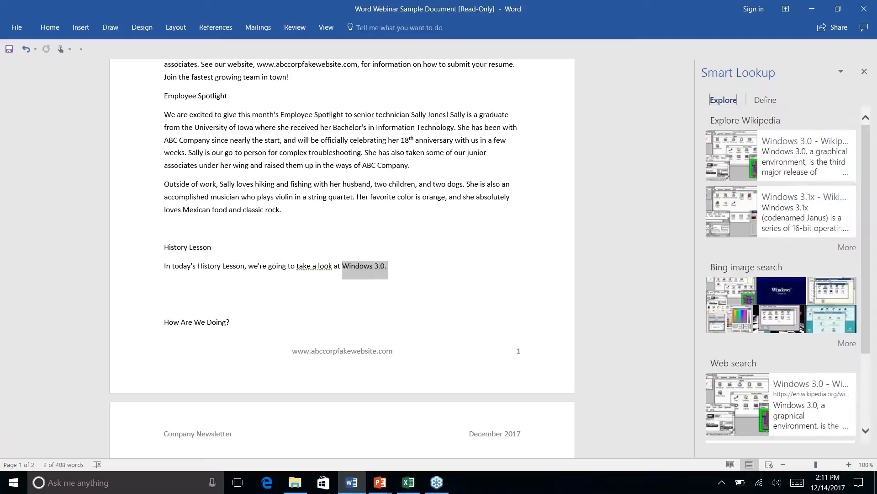
View the Windows 3.0 Wikipedia article from the lookup results, then close the article and Smart Lookup
{"action": "left_click", "coordinate": [795, 143]}
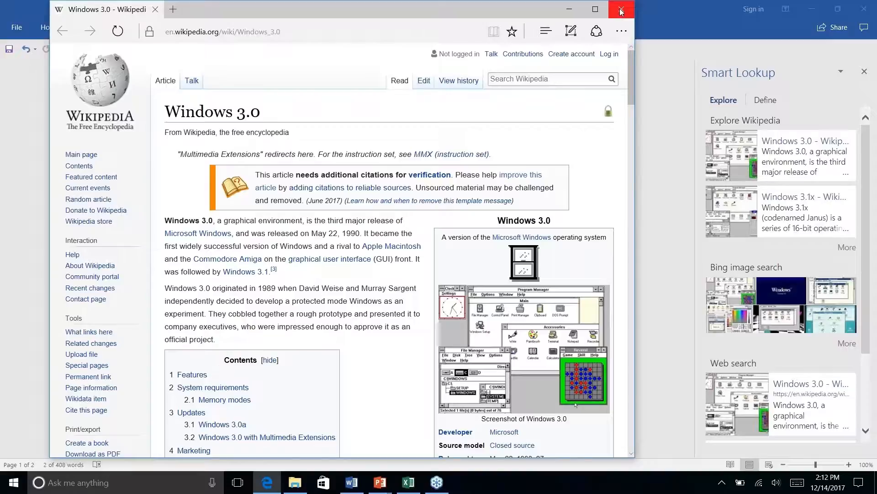
{"action": "left_click", "coordinate": [621, 12]}
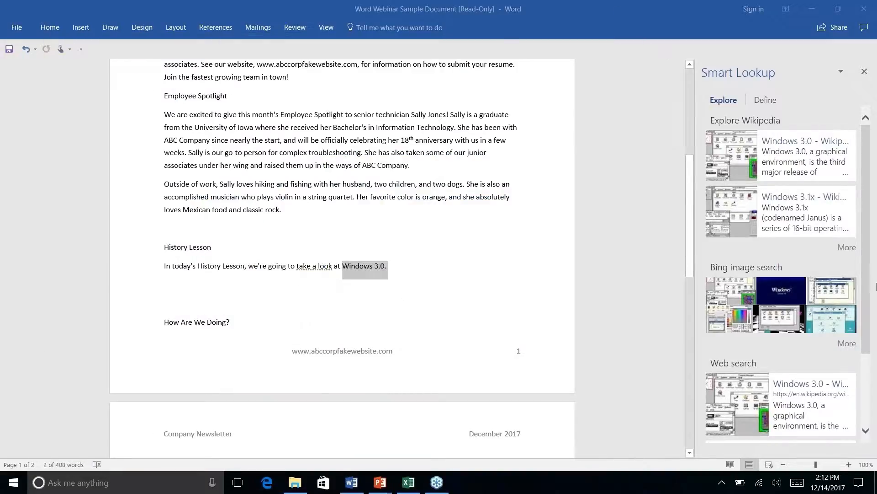
{"action": "left_click", "coordinate": [395, 267]}
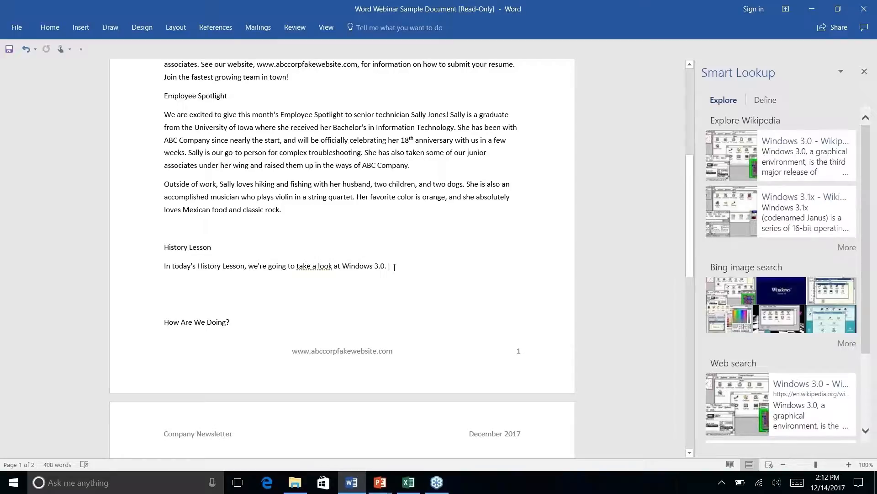
{"action": "left_click", "coordinate": [864, 72]}
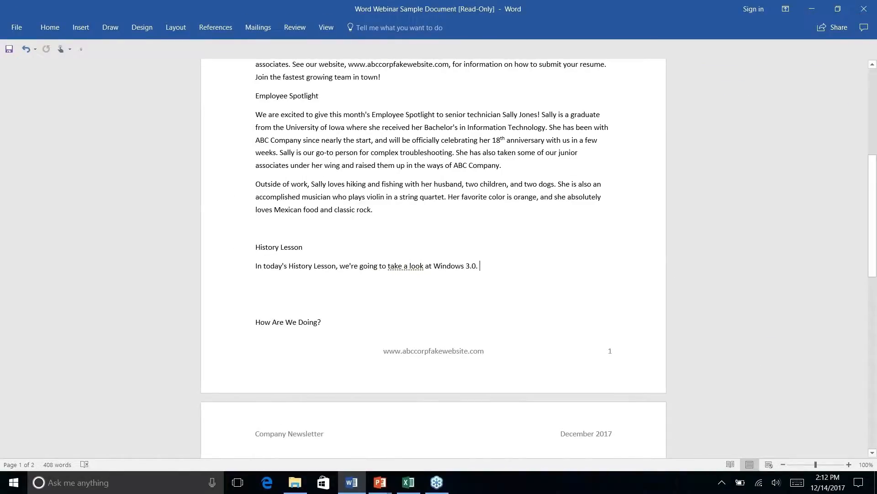
View the available citation styles, then open Researcher and search its sources for "windows 3.0"
{"action": "left_click", "coordinate": [218, 27]}
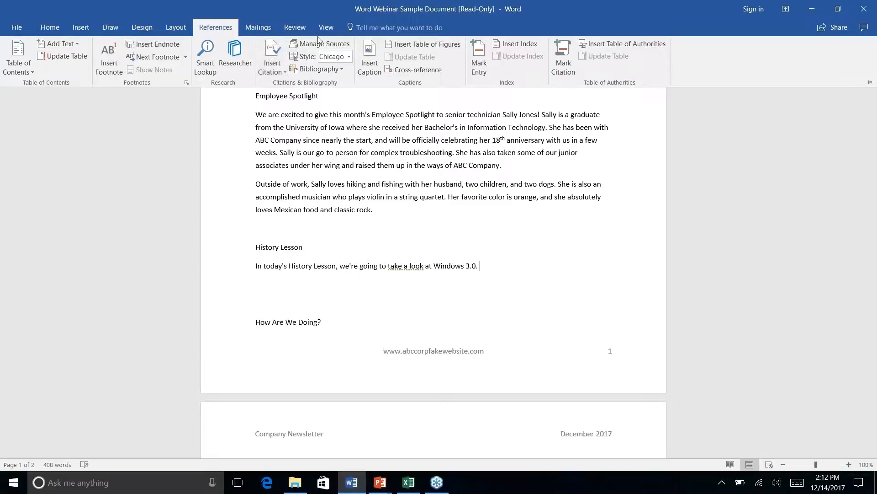
{"action": "left_click", "coordinate": [349, 57]}
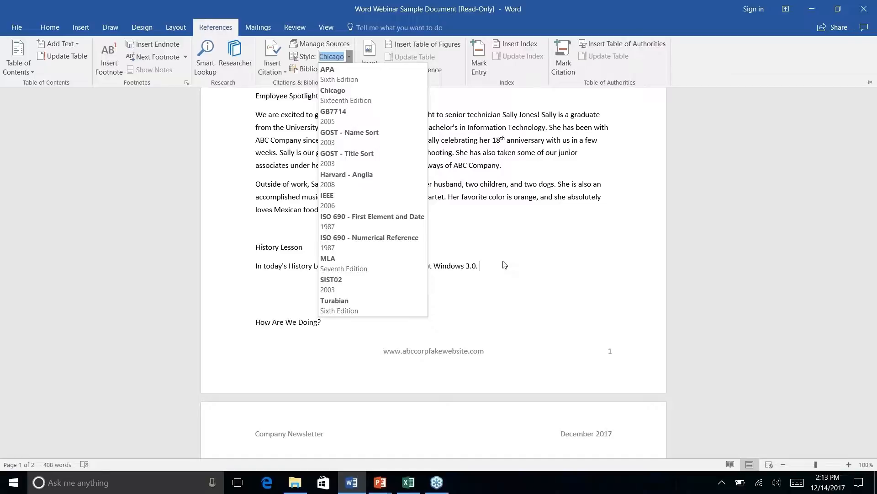
{"action": "left_click", "coordinate": [235, 58]}
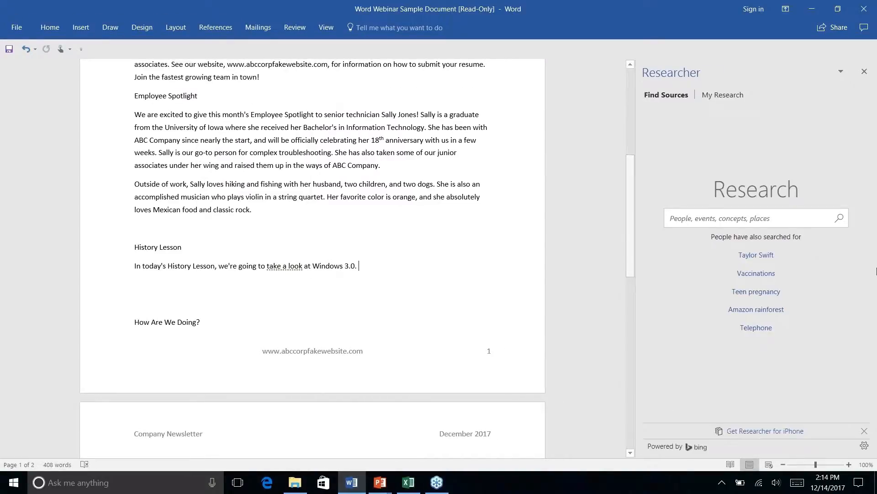
{"action": "left_click", "coordinate": [779, 219]}
{"action": "type", "text": "windows"}
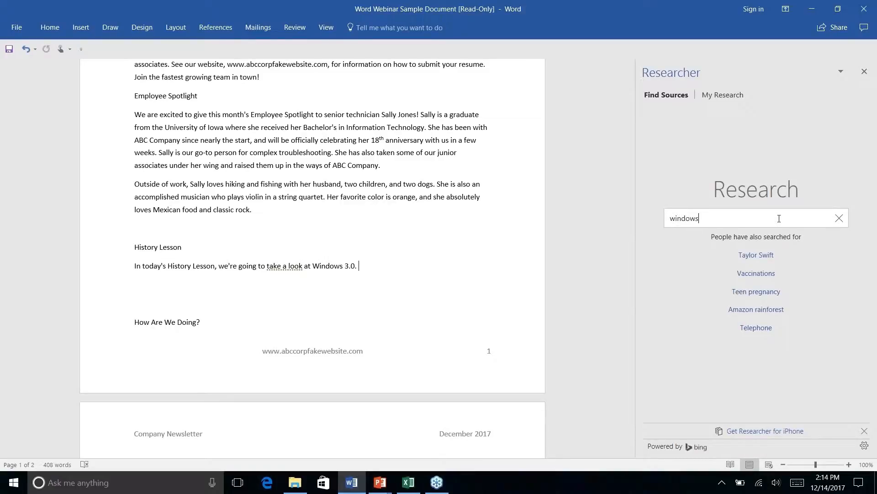
{"action": "type", "text": " 3.0"}
{"action": "key", "text": "Return"}
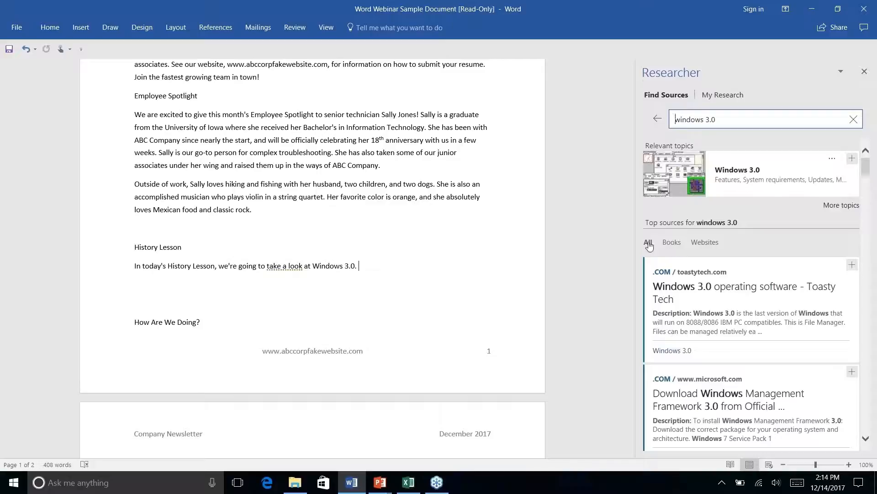
Review the Books and All sources for the search, then open the "Windows 3.0 operating software - Toasty Tech" source
{"action": "left_click", "coordinate": [673, 243]}
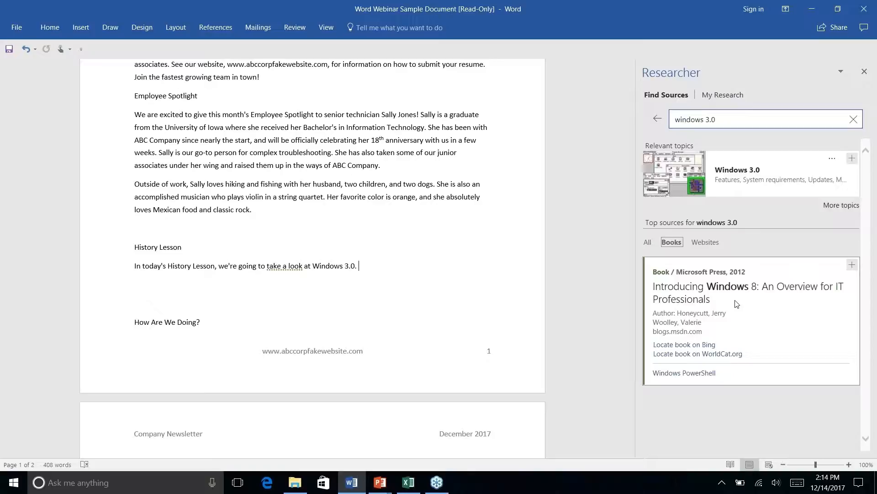
{"action": "left_click", "coordinate": [648, 245]}
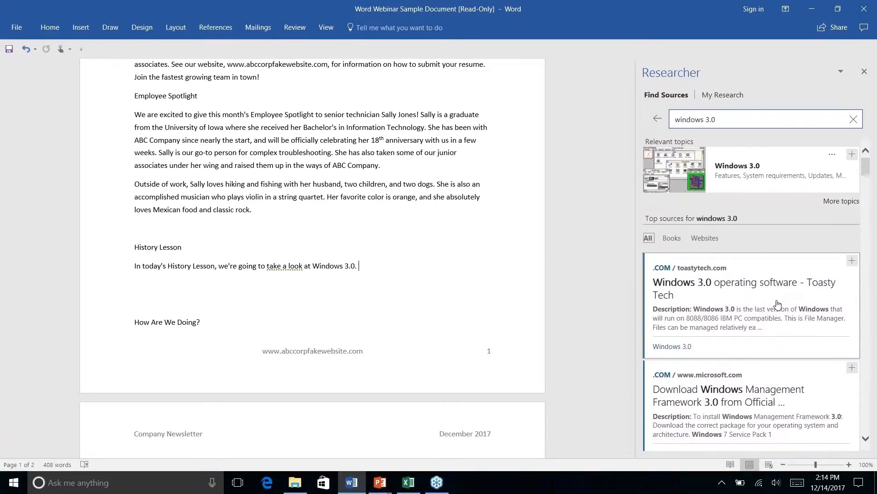
{"action": "scroll", "coordinate": [778, 304], "scroll_direction": "down", "scroll_amount": 5}
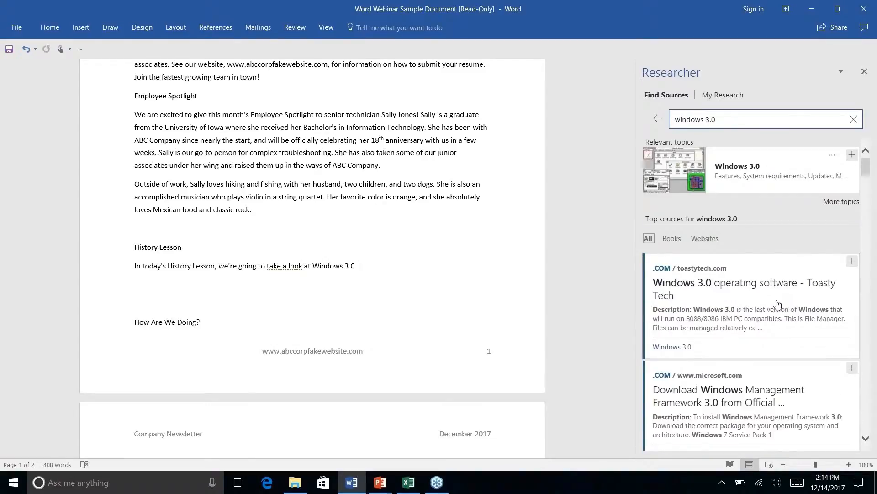
{"action": "scroll", "coordinate": [778, 304], "scroll_direction": "down", "scroll_amount": 2}
{"action": "scroll", "coordinate": [778, 304], "scroll_direction": "down", "scroll_amount": 12}
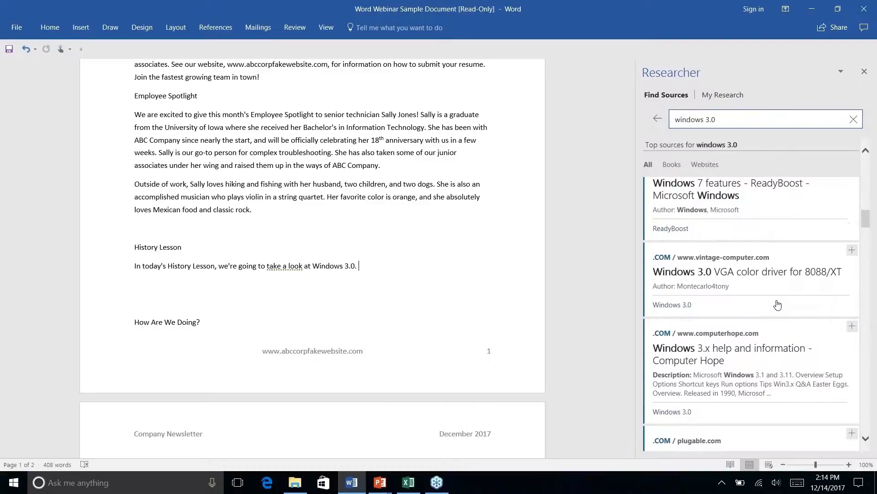
{"action": "scroll", "coordinate": [778, 304], "scroll_direction": "down", "scroll_amount": 6}
{"action": "scroll", "coordinate": [778, 304], "scroll_direction": "up", "scroll_amount": 10}
{"action": "scroll", "coordinate": [778, 304], "scroll_direction": "up", "scroll_amount": 5}
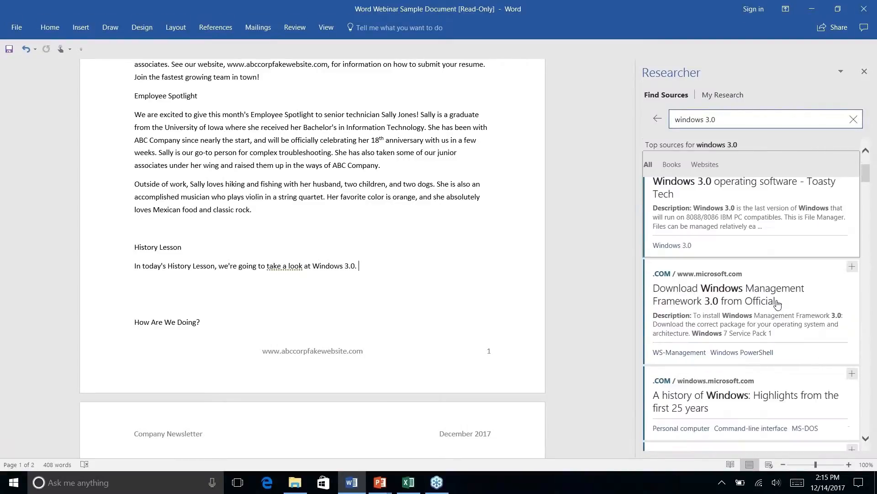
{"action": "scroll", "coordinate": [778, 304], "scroll_direction": "up", "scroll_amount": 3}
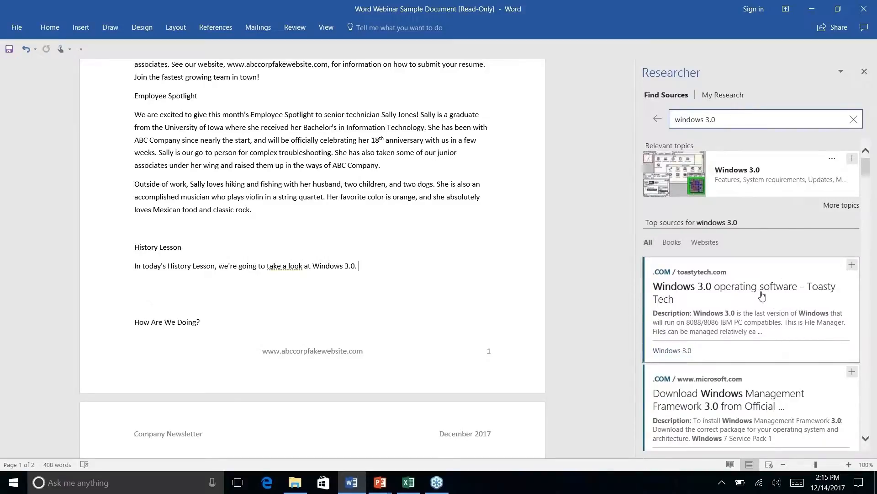
{"action": "left_click", "coordinate": [762, 296]}
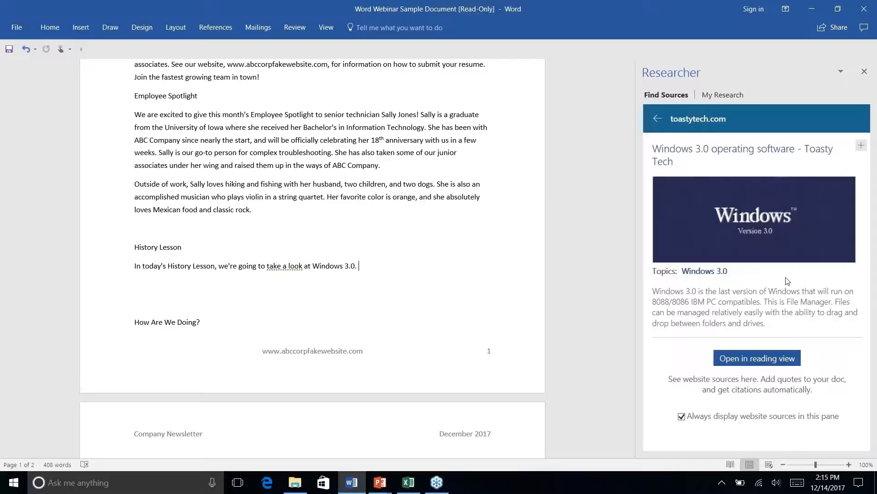
Search Researcher for "windows 3.0 history" and view the ITProPortal source "Microsoft Windows 3.0 Is 20 Years Old Today!!!"
{"action": "left_click", "coordinate": [657, 119]}
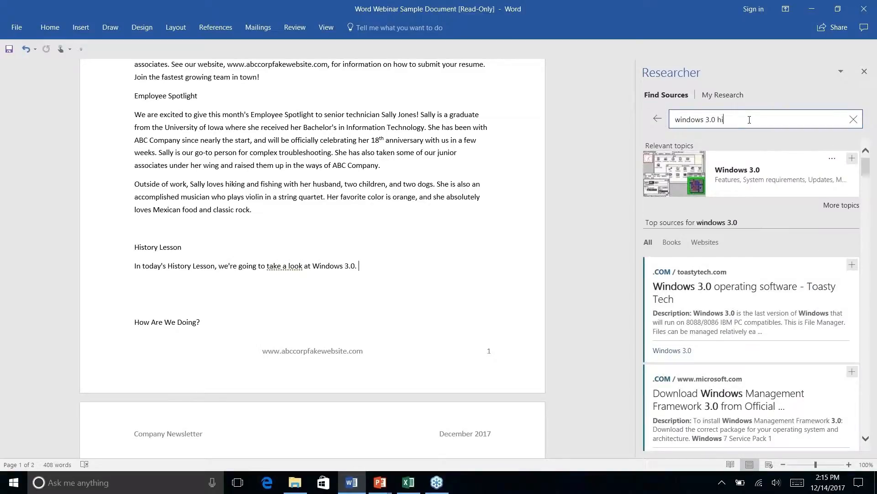
{"action": "type", "text": "tory"}
{"action": "key", "text": "Return"}
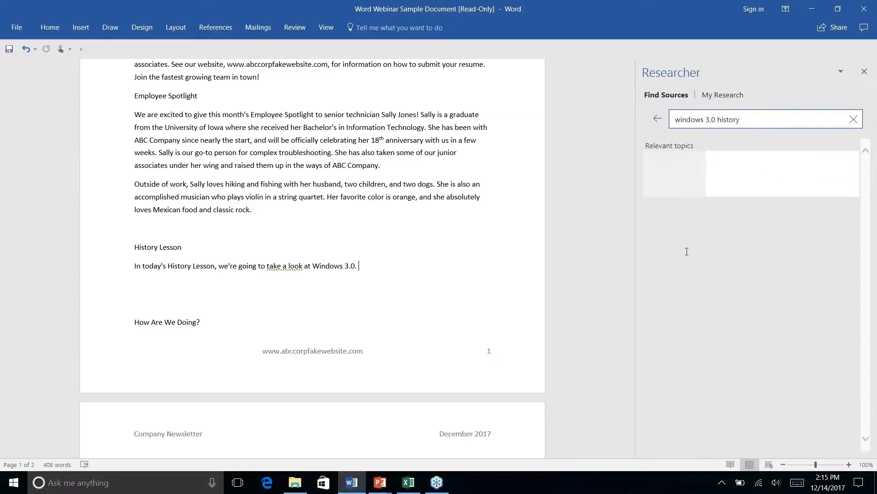
{"action": "scroll", "coordinate": [784, 306], "scroll_direction": "down", "scroll_amount": 3}
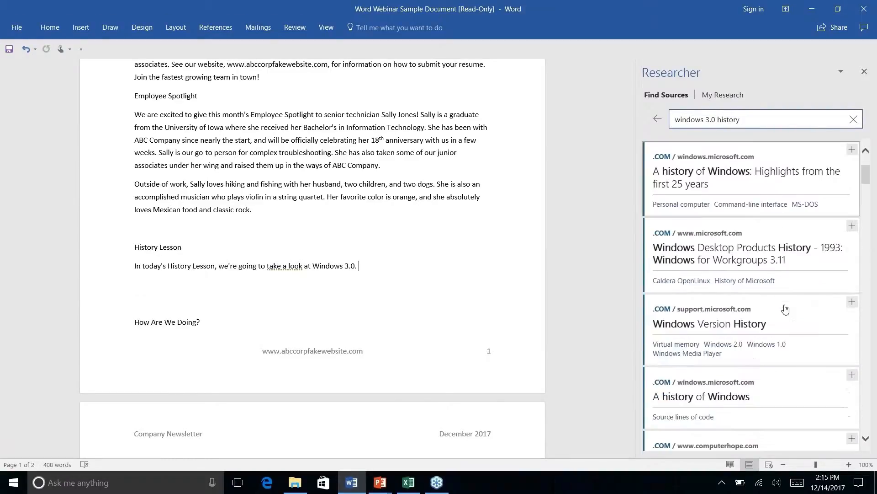
{"action": "scroll", "coordinate": [785, 310], "scroll_direction": "down", "scroll_amount": 10}
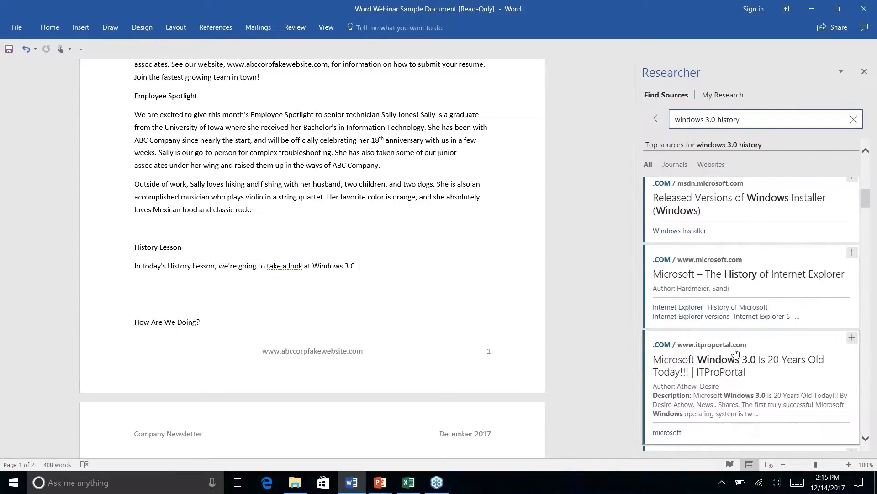
{"action": "left_click", "coordinate": [737, 366]}
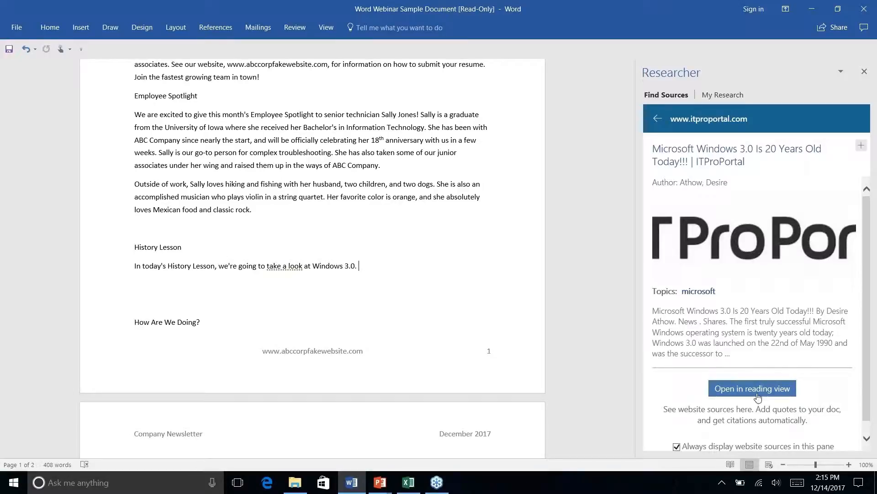
{"action": "scroll", "coordinate": [761, 314], "scroll_direction": "down", "scroll_amount": 1}
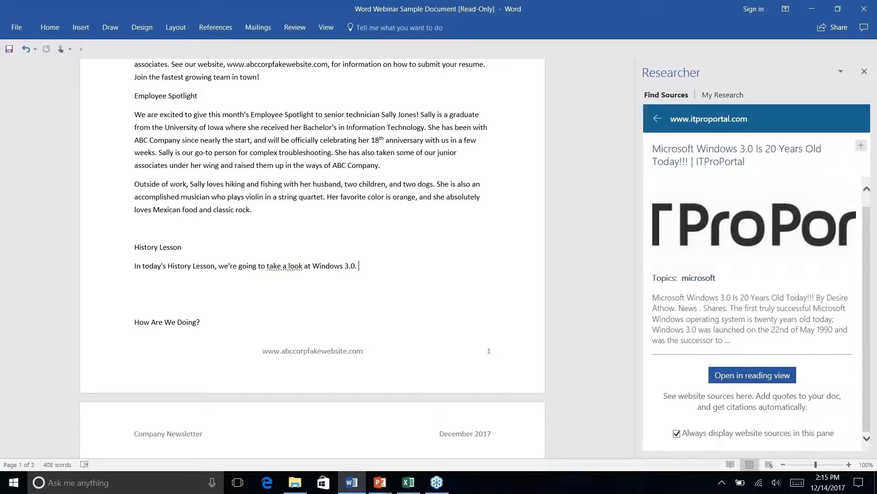
{"action": "scroll", "coordinate": [761, 314], "scroll_direction": "up", "scroll_amount": 1}
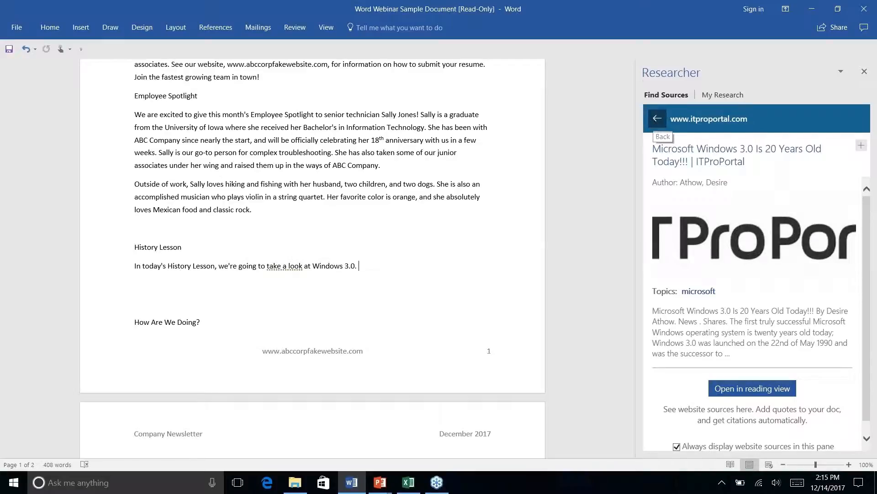
Return to the "windows 3.0" search and look through its top sources
{"action": "left_click", "coordinate": [657, 119]}
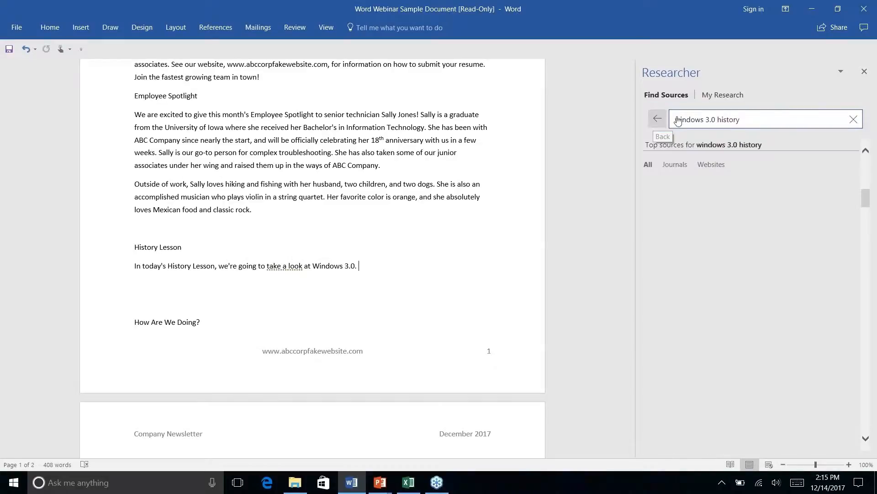
{"action": "double_click", "coordinate": [748, 122]}
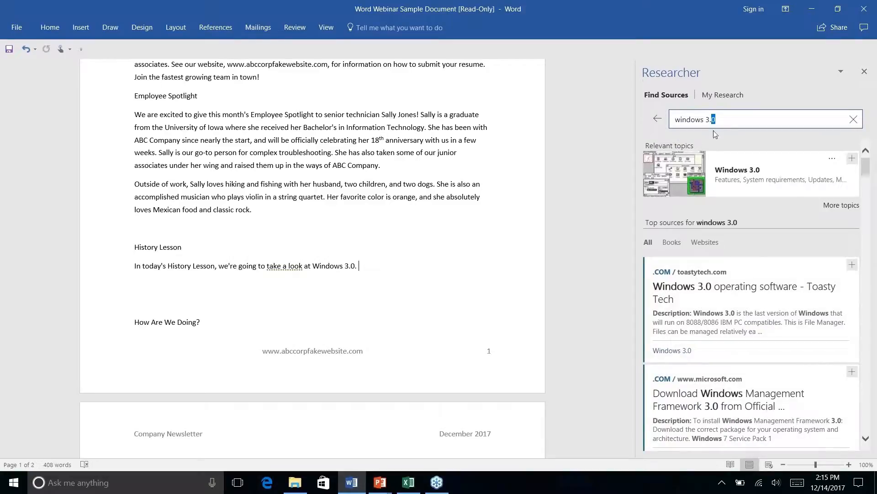
{"action": "left_click", "coordinate": [731, 124]}
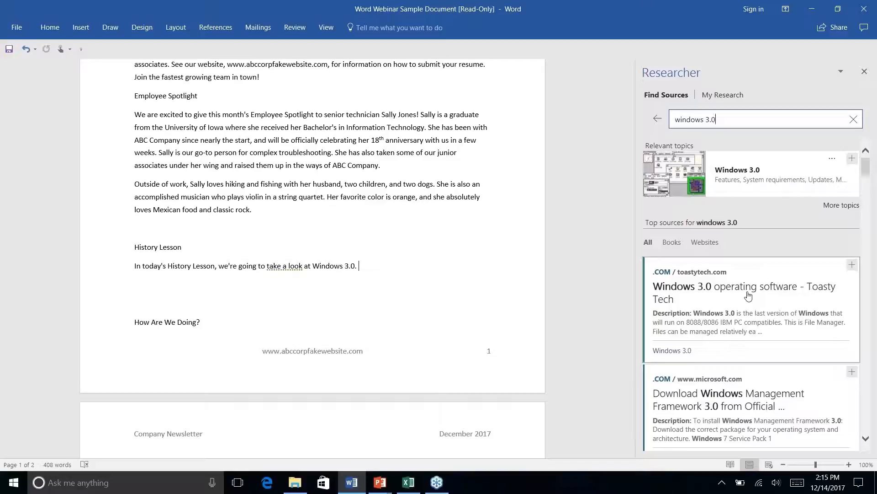
{"action": "scroll", "coordinate": [749, 296], "scroll_direction": "down", "scroll_amount": 8}
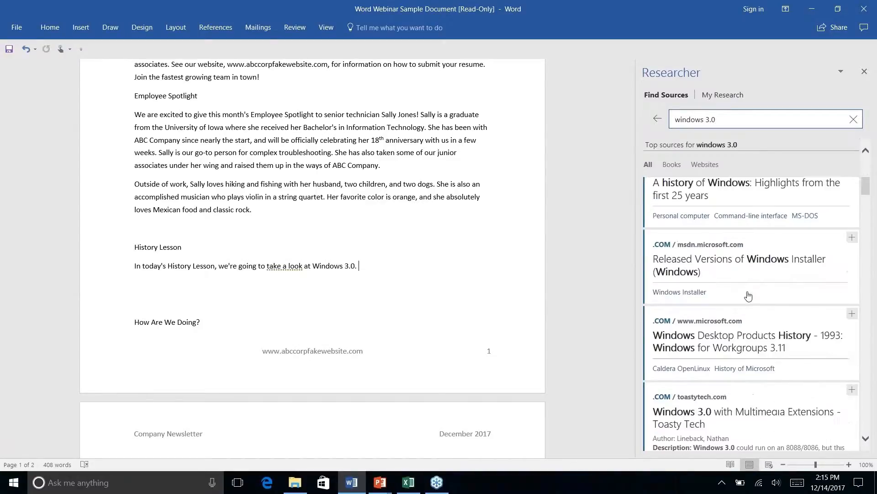
{"action": "scroll", "coordinate": [748, 297], "scroll_direction": "down", "scroll_amount": 3}
{"action": "scroll", "coordinate": [748, 296], "scroll_direction": "down", "scroll_amount": 3}
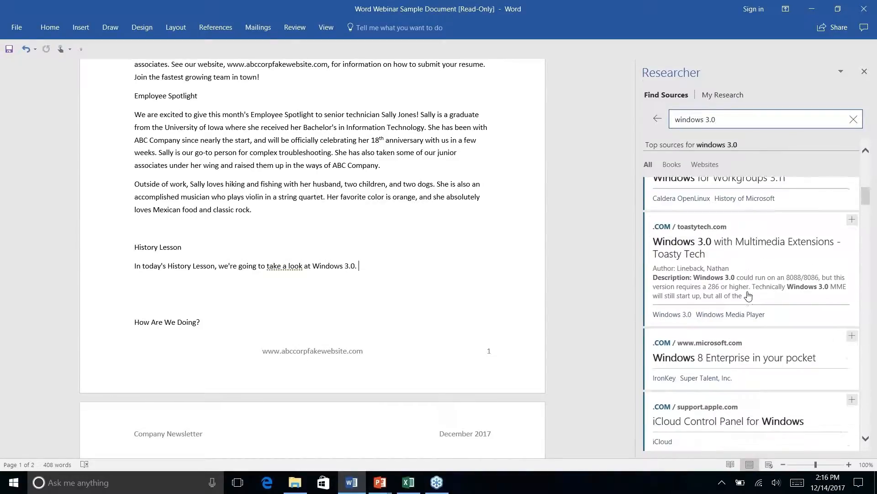
Open the "Windows 3.0 with Multimedia Extensions - Toasty Tech" source and insert its description below the History Lesson sentence
{"action": "left_click", "coordinate": [748, 244]}
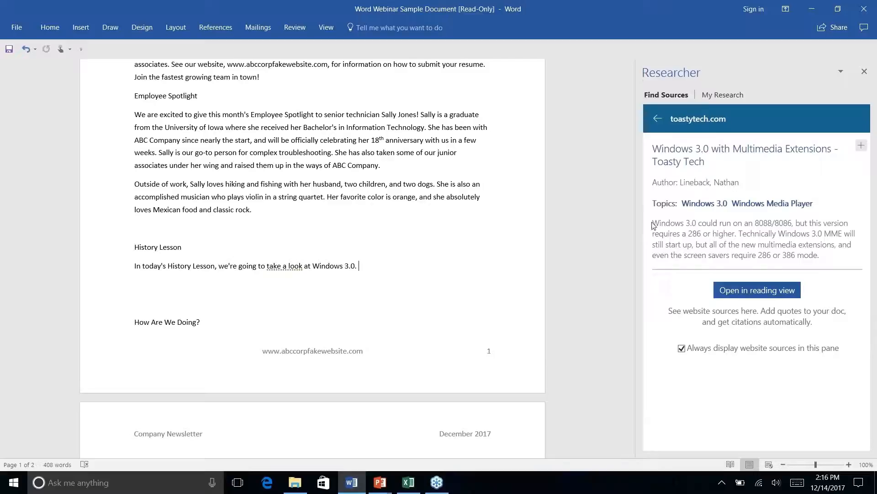
{"action": "left_click_drag", "start_coordinate": [652, 222], "coordinate": [837, 253]}
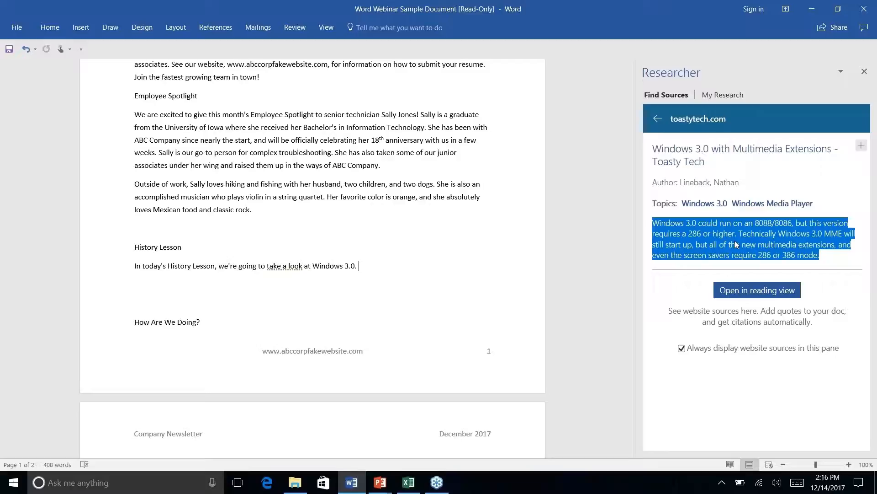
{"action": "left_click_drag", "start_coordinate": [737, 245], "coordinate": [432, 292]}
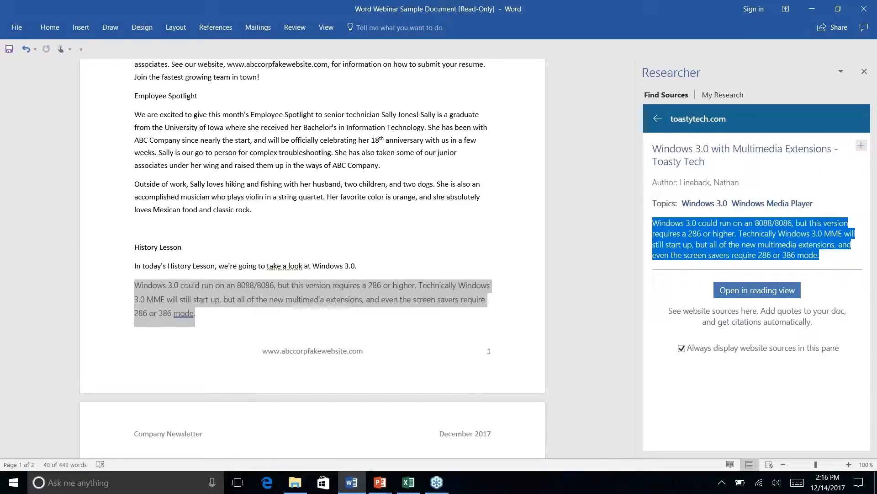
Open the Toasty Tech source in reading view and select its paragraph about Windows 3.0 running on an 8088/8086
{"action": "left_click", "coordinate": [744, 295]}
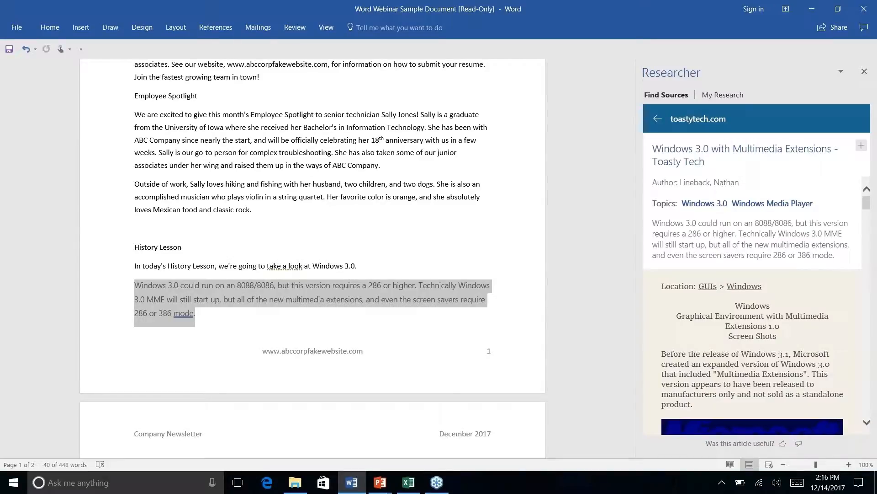
{"action": "scroll", "coordinate": [803, 227], "scroll_direction": "down", "scroll_amount": 10}
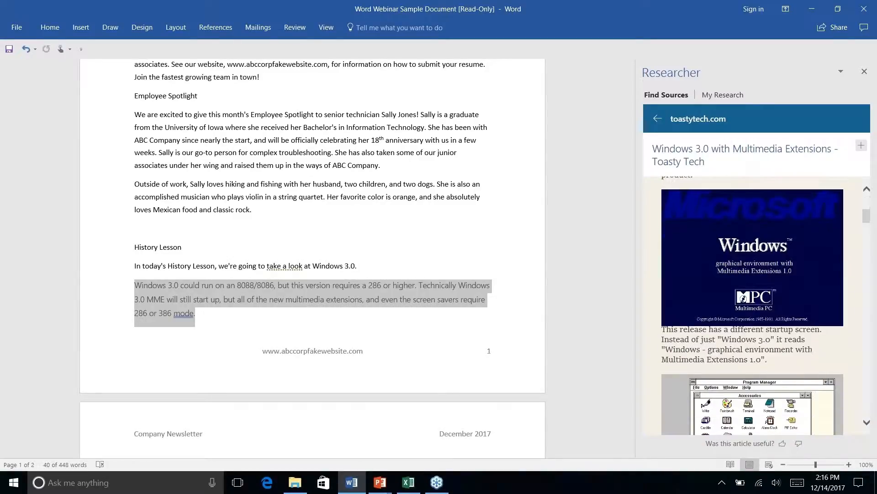
{"action": "scroll", "coordinate": [753, 305], "scroll_direction": "down", "scroll_amount": 3}
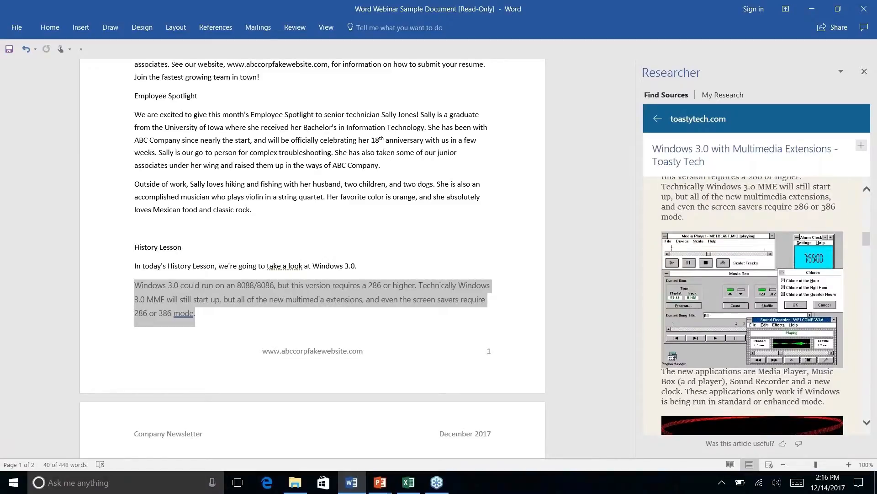
{"action": "scroll", "coordinate": [753, 305], "scroll_direction": "up", "scroll_amount": 6}
{"action": "scroll", "coordinate": [753, 305], "scroll_direction": "down", "scroll_amount": 8}
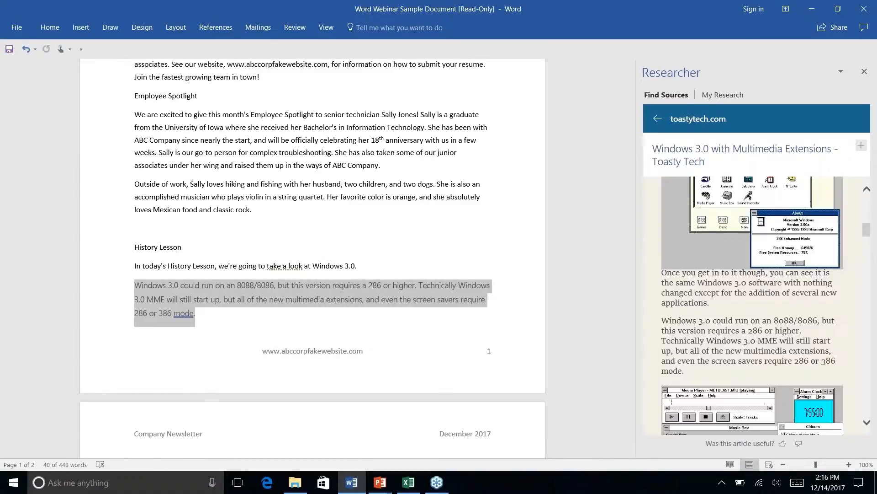
{"action": "scroll", "coordinate": [752, 305], "scroll_direction": "up", "scroll_amount": 2}
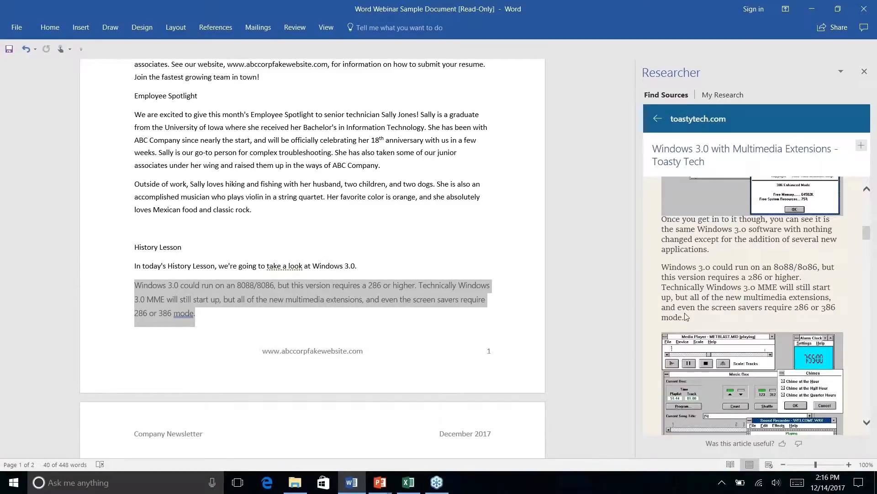
{"action": "scroll", "coordinate": [702, 280], "scroll_direction": "up", "scroll_amount": 1}
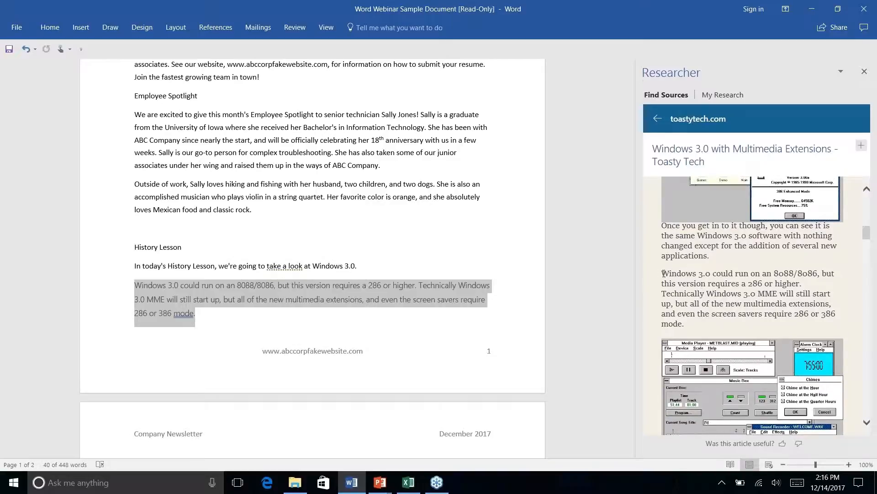
{"action": "left_click_drag", "start_coordinate": [665, 273], "coordinate": [738, 325]}
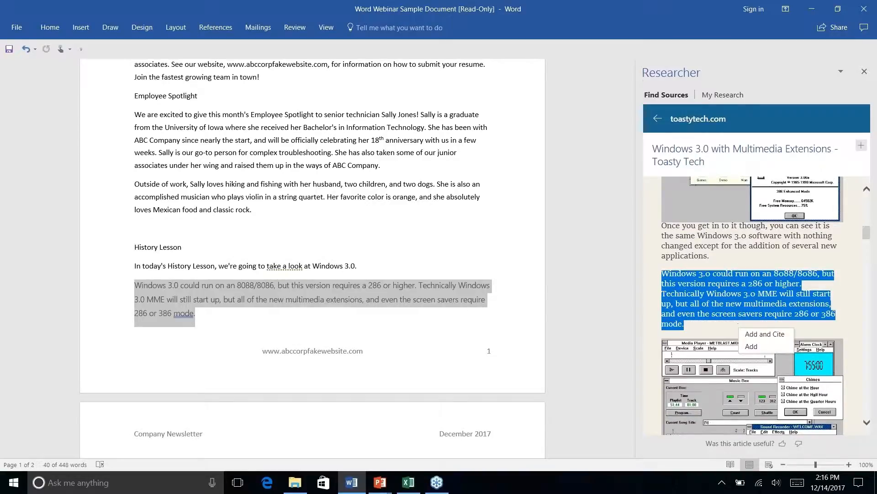
Add the article's paragraph about the media player playing ".mmm" animation files to the document with a citation
{"action": "scroll", "coordinate": [739, 326], "scroll_direction": "up", "scroll_amount": 3}
{"action": "scroll", "coordinate": [738, 326], "scroll_direction": "down", "scroll_amount": 6}
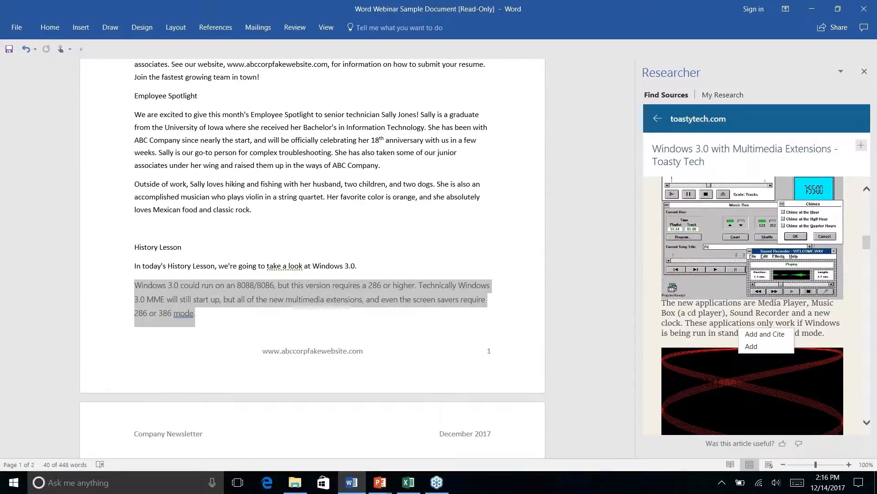
{"action": "scroll", "coordinate": [753, 306], "scroll_direction": "down", "scroll_amount": 3}
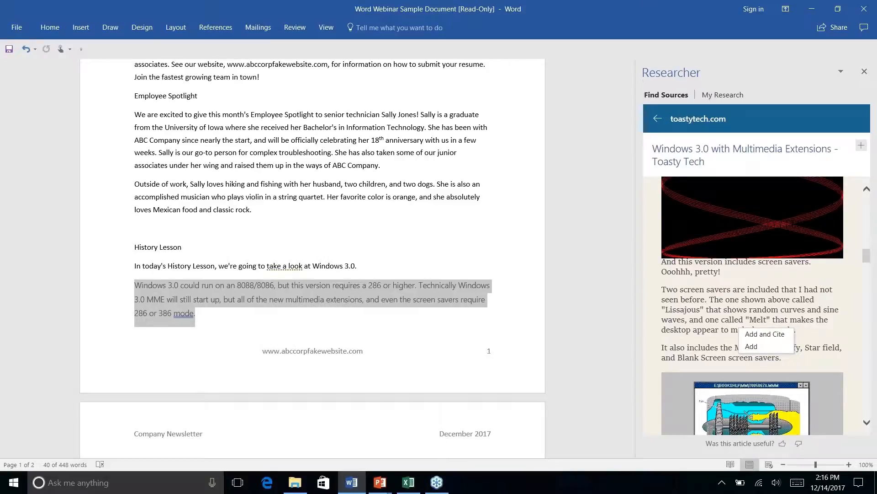
{"action": "scroll", "coordinate": [688, 295], "scroll_direction": "down", "scroll_amount": 5}
{"action": "scroll", "coordinate": [688, 295], "scroll_direction": "up", "scroll_amount": 1}
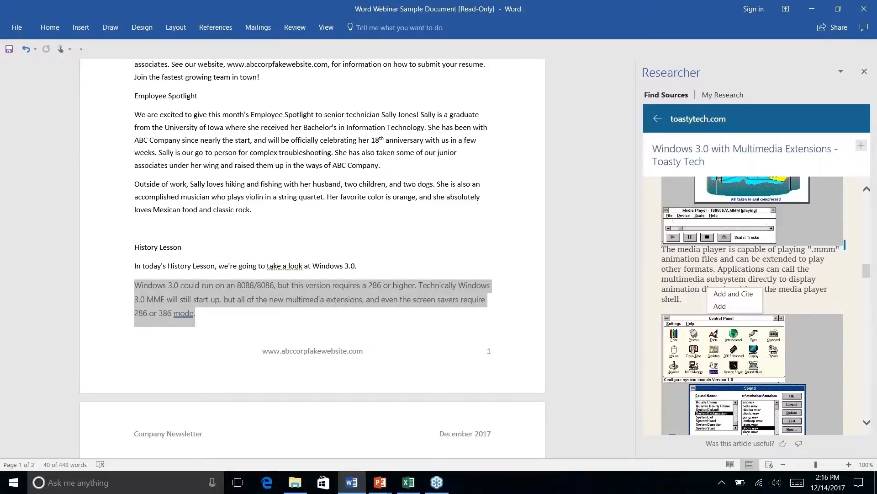
{"action": "left_click_drag", "start_coordinate": [662, 249], "coordinate": [702, 298]}
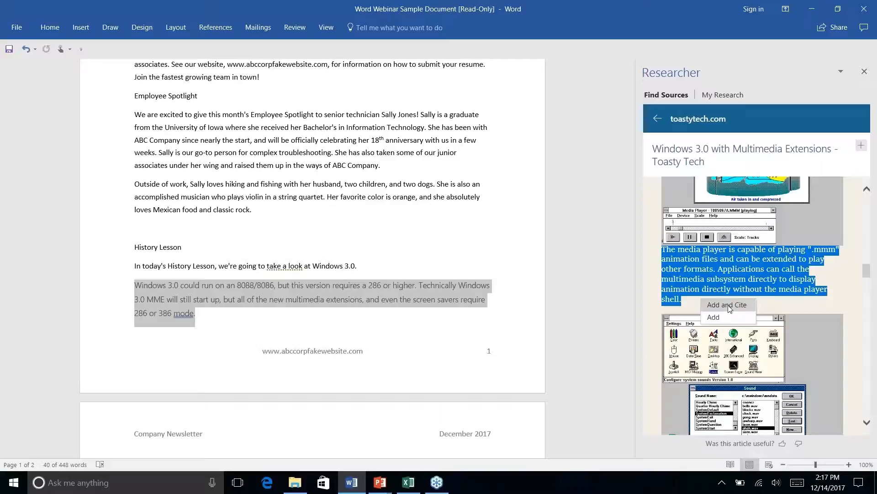
{"action": "left_click", "coordinate": [728, 305]}
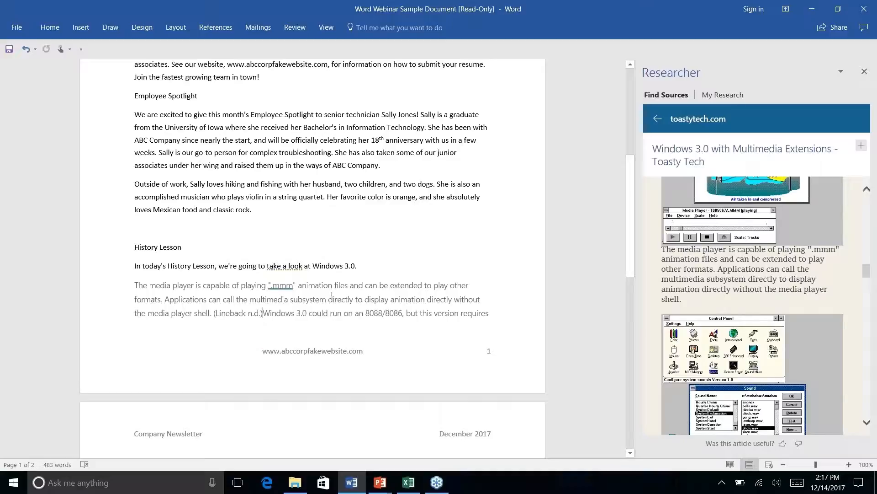
Set the document's citation style to APA Sixth Edition and collapse the ribbon
{"action": "scroll", "coordinate": [332, 295], "scroll_direction": "up", "scroll_amount": 1}
{"action": "scroll", "coordinate": [332, 295], "scroll_direction": "down", "scroll_amount": 4}
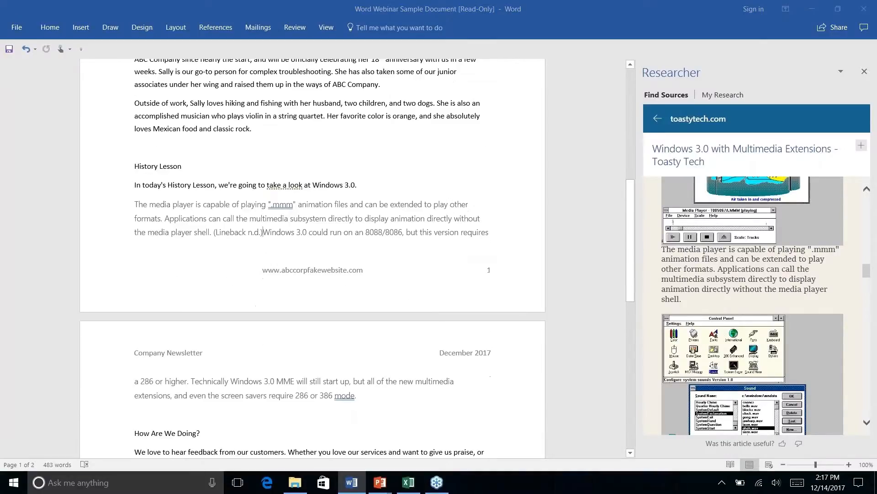
{"action": "scroll", "coordinate": [332, 295], "scroll_direction": "down", "scroll_amount": 5}
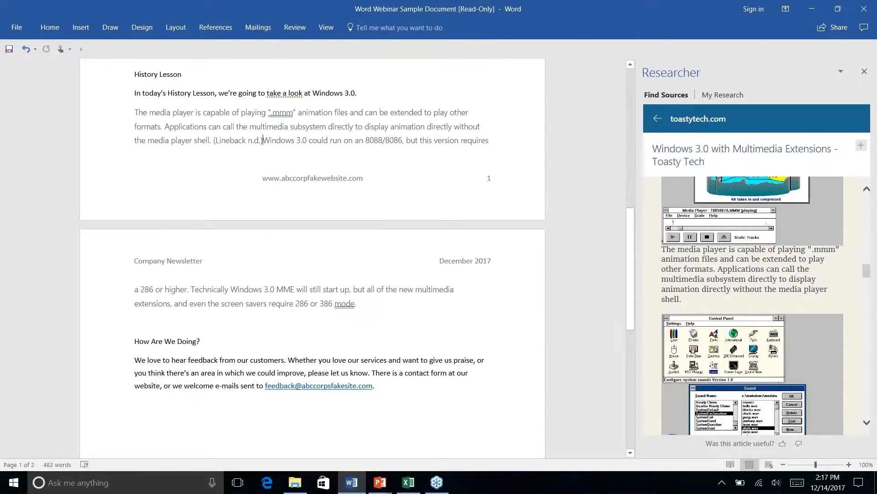
{"action": "left_click", "coordinate": [216, 26]}
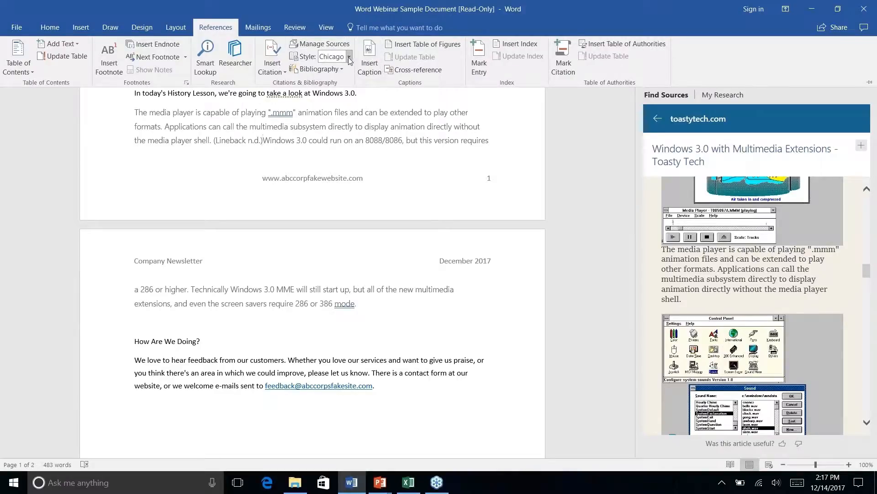
{"action": "left_click", "coordinate": [348, 59]}
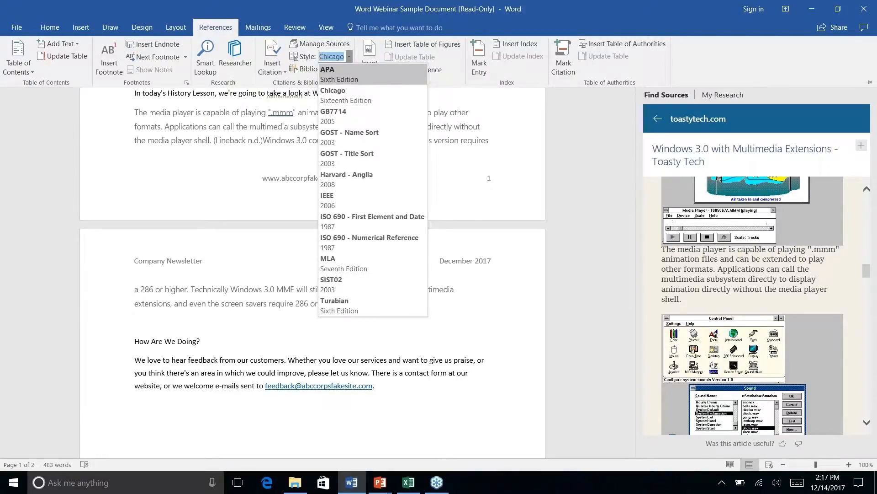
{"action": "left_click", "coordinate": [344, 82]}
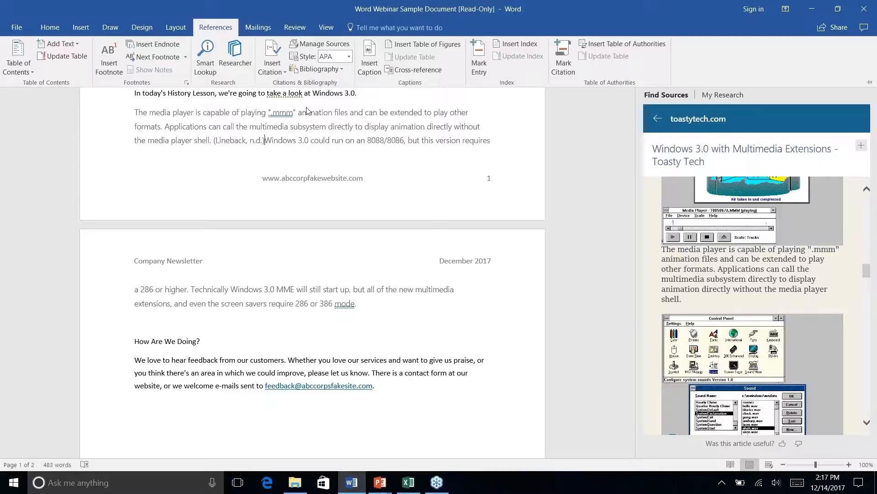
{"action": "key", "text": "ctrl+F1"}
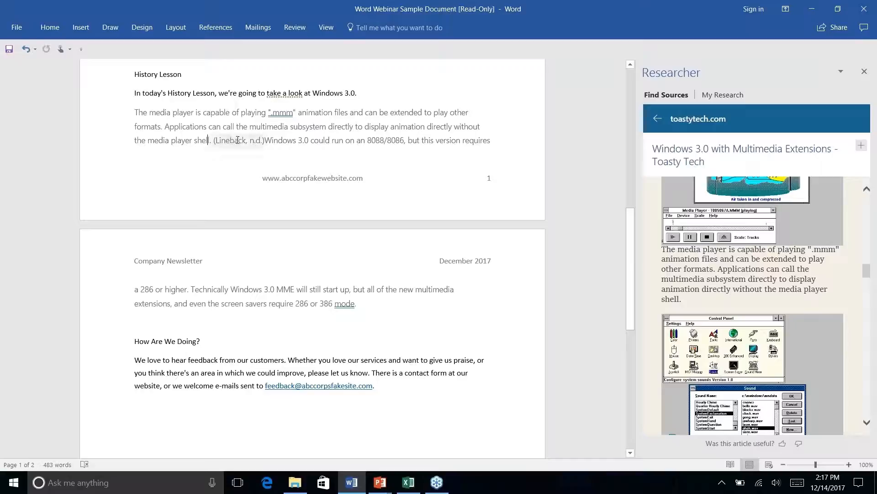
Review the source details and source type choices for the citation after the media player paragraph, leaving them unedited
{"action": "left_click", "coordinate": [262, 142]}
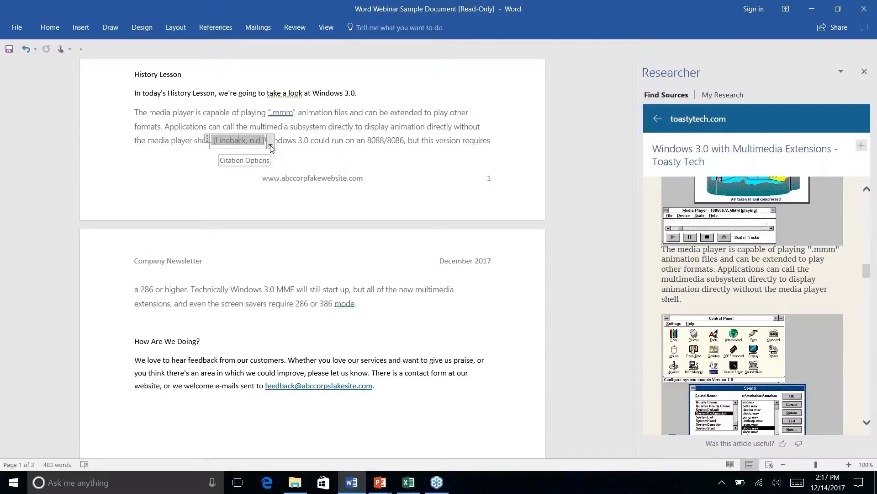
{"action": "left_click", "coordinate": [271, 145]}
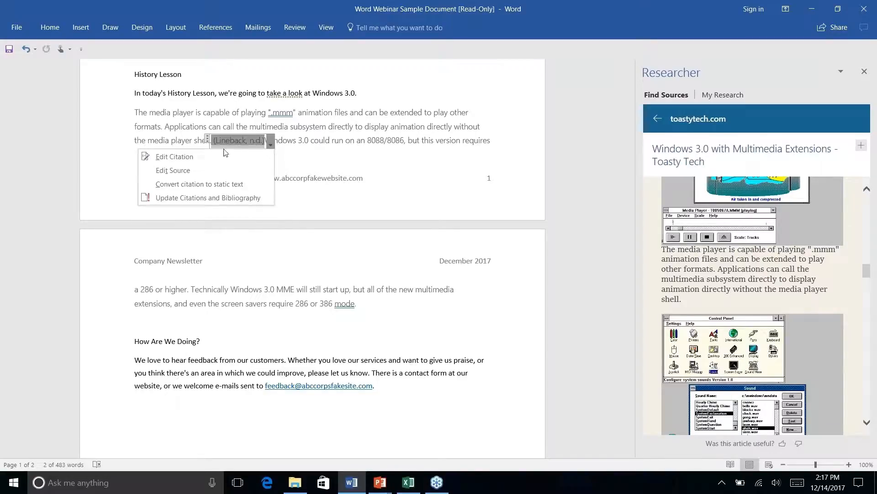
{"action": "left_click", "coordinate": [194, 171]}
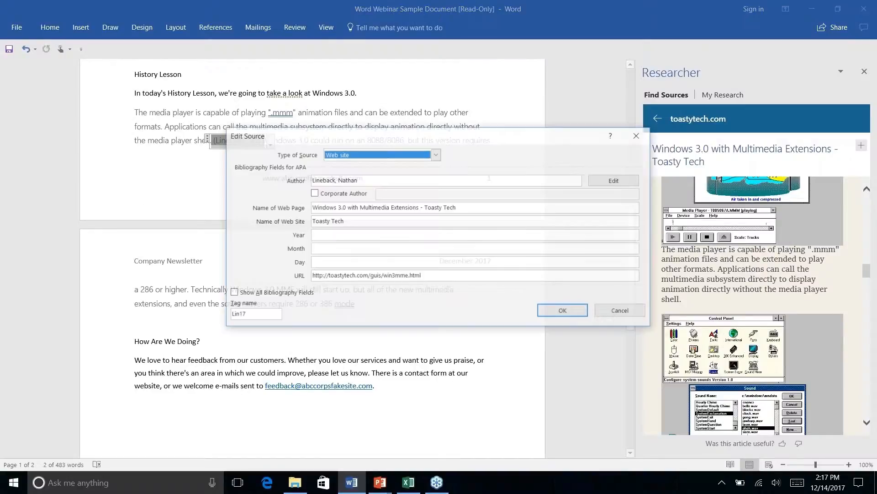
{"action": "left_click", "coordinate": [437, 155]}
{"action": "left_click", "coordinate": [437, 155]}
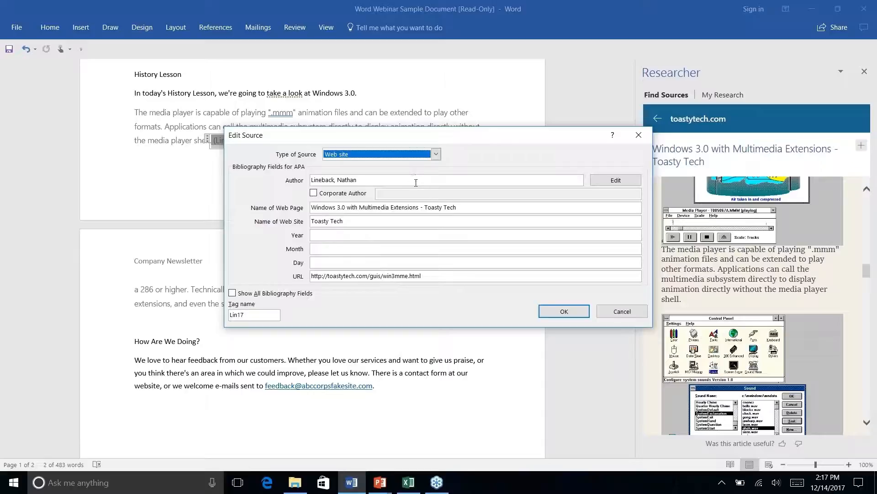
{"action": "left_click", "coordinate": [622, 312]}
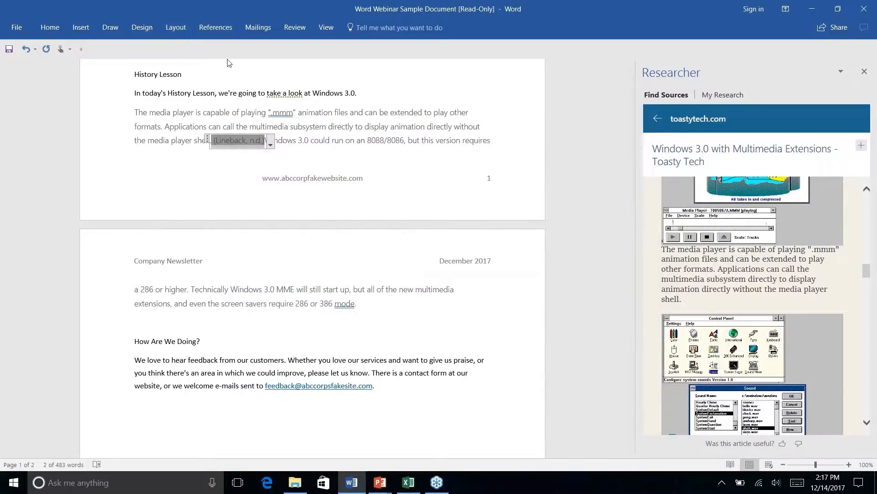
{"action": "left_click", "coordinate": [232, 32]}
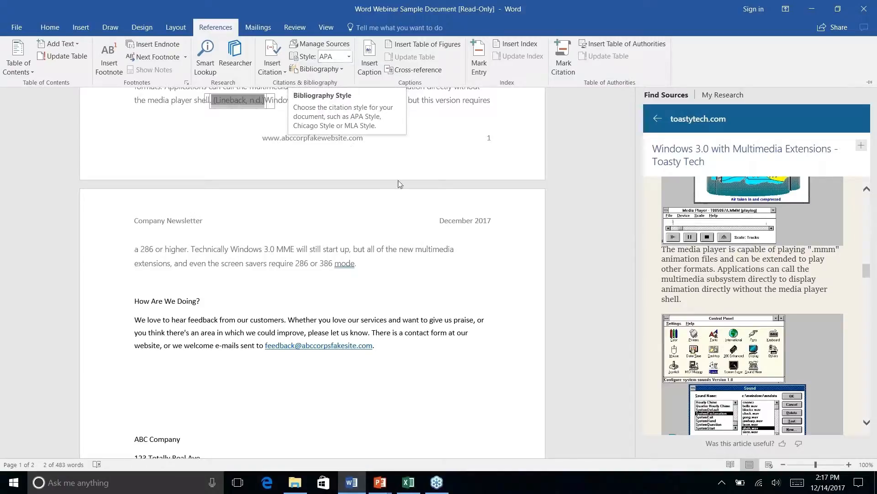
{"action": "scroll", "coordinate": [413, 180], "scroll_direction": "down", "scroll_amount": 4}
{"action": "scroll", "coordinate": [413, 180], "scroll_direction": "up", "scroll_amount": 7}
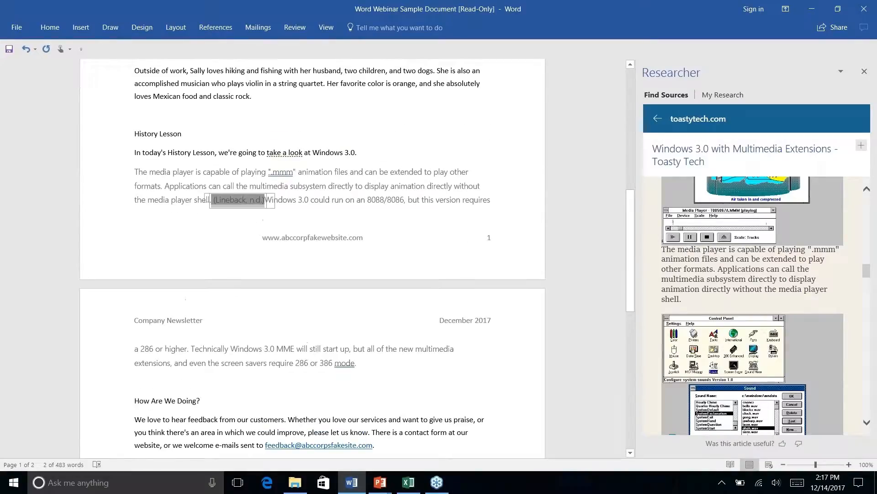
{"action": "left_click", "coordinate": [398, 171]}
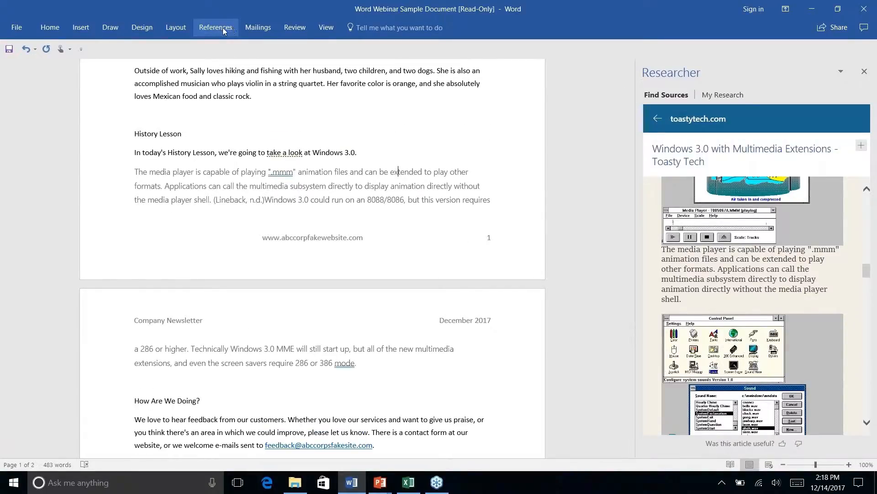
Insert the built-in References bibliography at the end of the paragraph about Windows 3.0 MME, after "386 mode"
{"action": "left_click", "coordinate": [209, 29]}
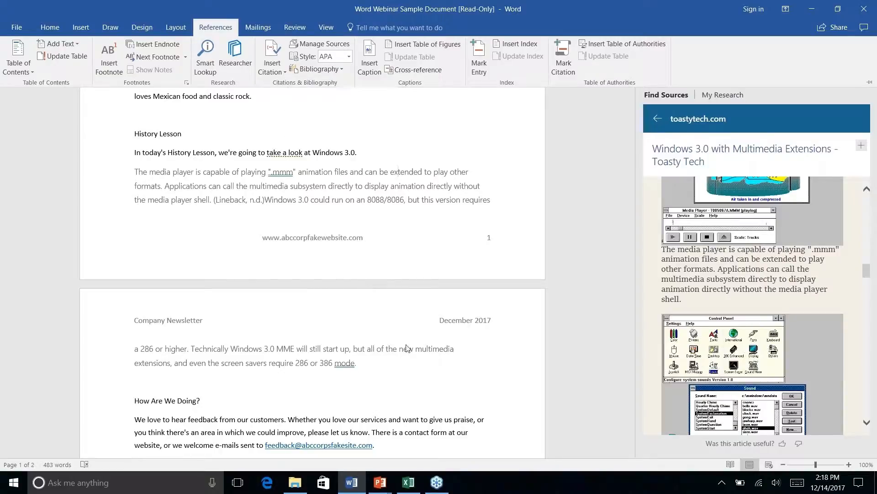
{"action": "left_click", "coordinate": [382, 370]}
{"action": "right_click", "coordinate": [360, 364]}
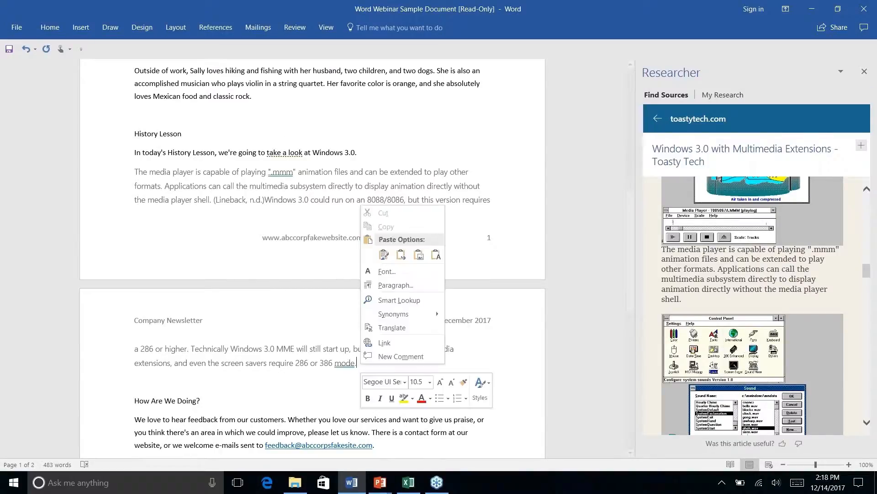
{"action": "key", "text": "Escape"}
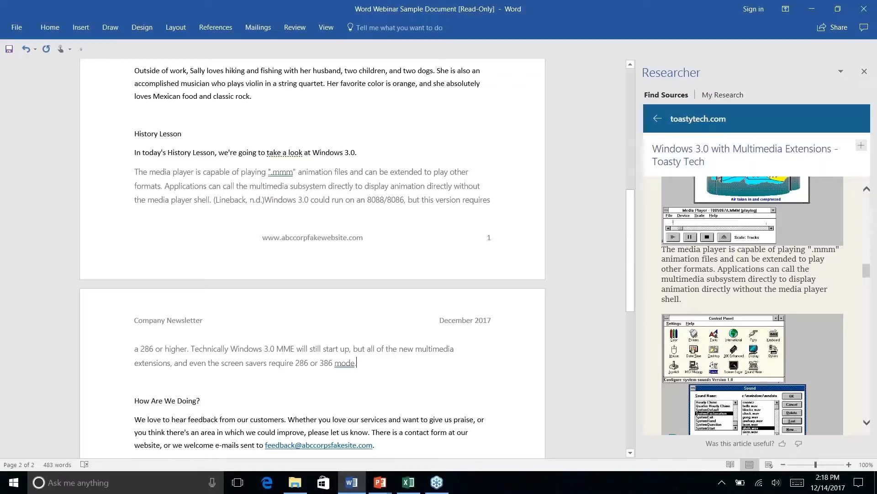
{"action": "left_click", "coordinate": [223, 31]}
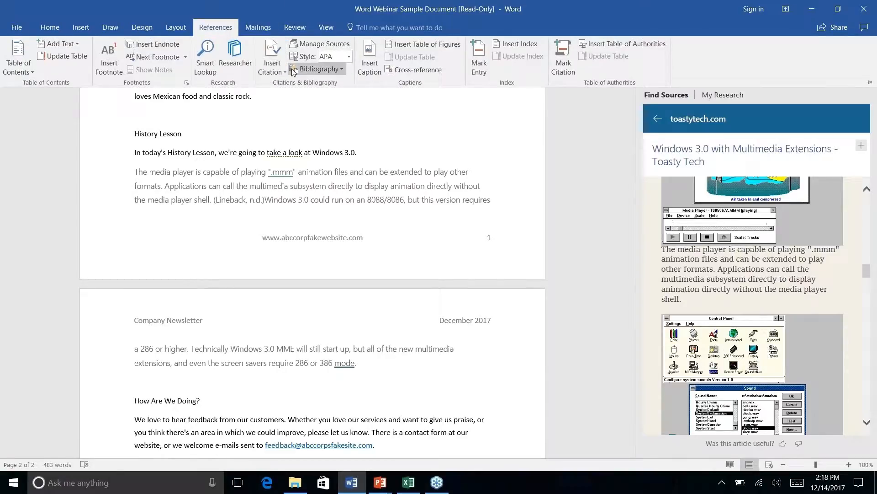
{"action": "left_click", "coordinate": [341, 69]}
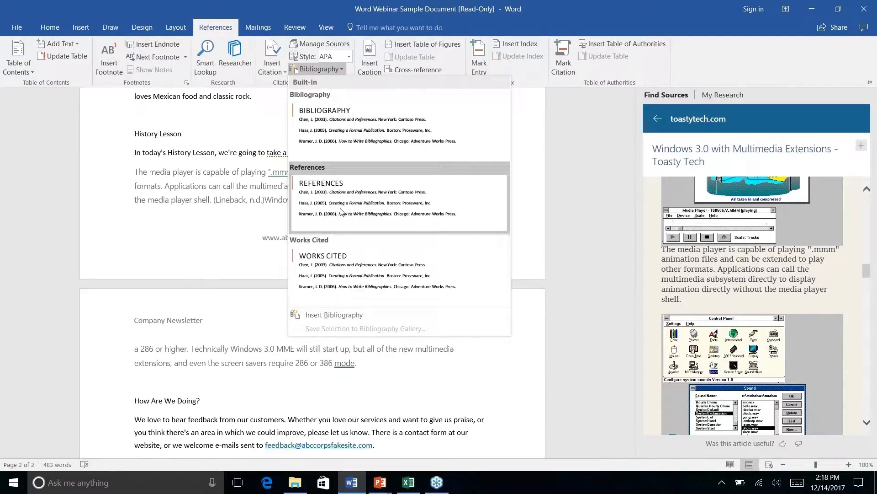
{"action": "left_click", "coordinate": [341, 207]}
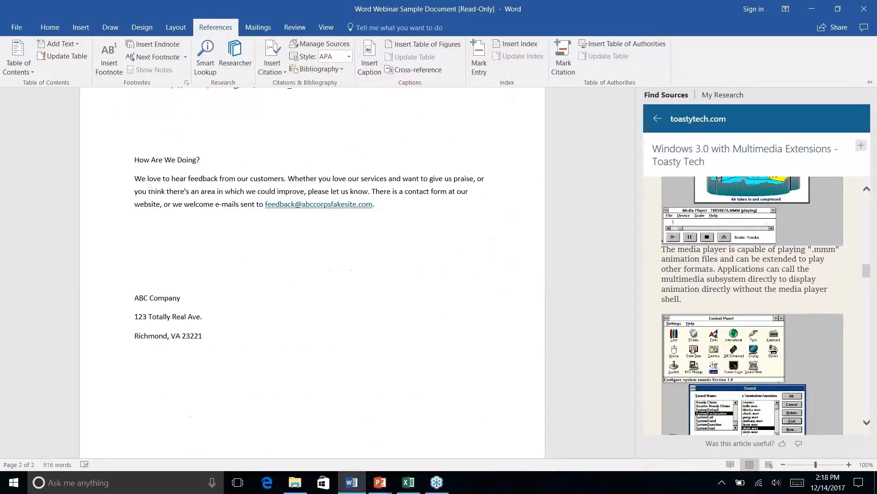
Examine the References list on page 2 alongside the in-text citation in the History Lesson section
{"action": "scroll", "coordinate": [313, 274], "scroll_direction": "down", "scroll_amount": 2}
{"action": "scroll", "coordinate": [313, 274], "scroll_direction": "up", "scroll_amount": 7}
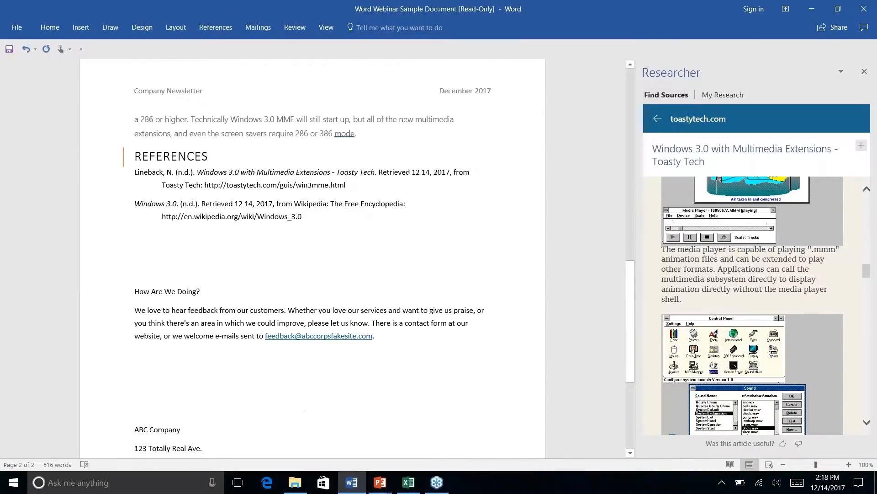
{"action": "scroll", "coordinate": [312, 256], "scroll_direction": "up", "scroll_amount": 3}
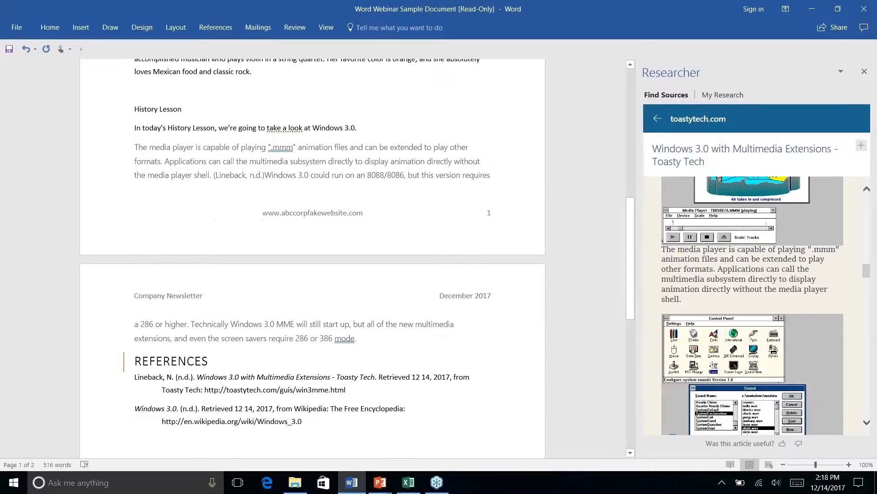
{"action": "left_click", "coordinate": [255, 172]}
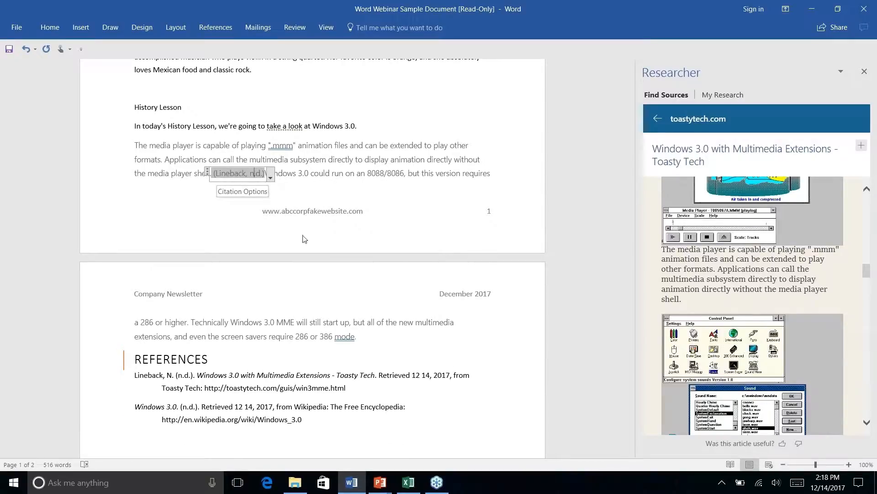
{"action": "right_click", "coordinate": [321, 319]}
{"action": "key", "text": "Escape"}
{"action": "right_click", "coordinate": [321, 318]}
{"action": "key", "text": "Escape"}
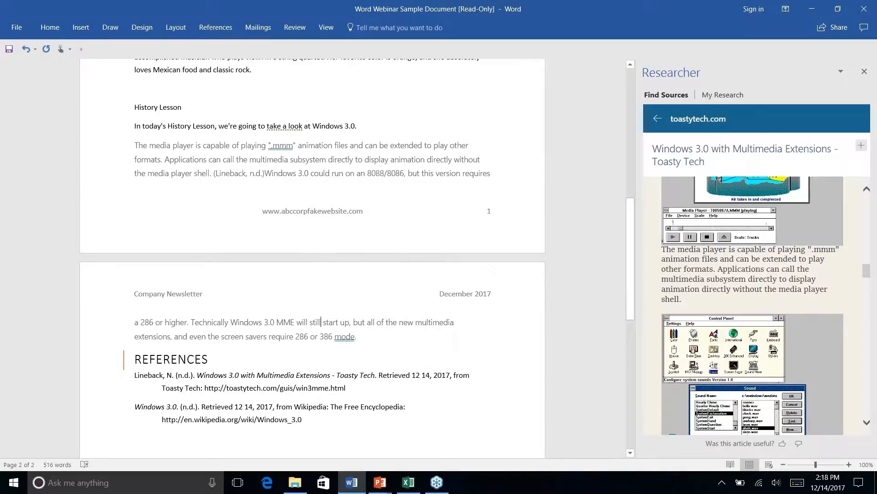
{"action": "scroll", "coordinate": [342, 302], "scroll_direction": "down", "scroll_amount": 3}
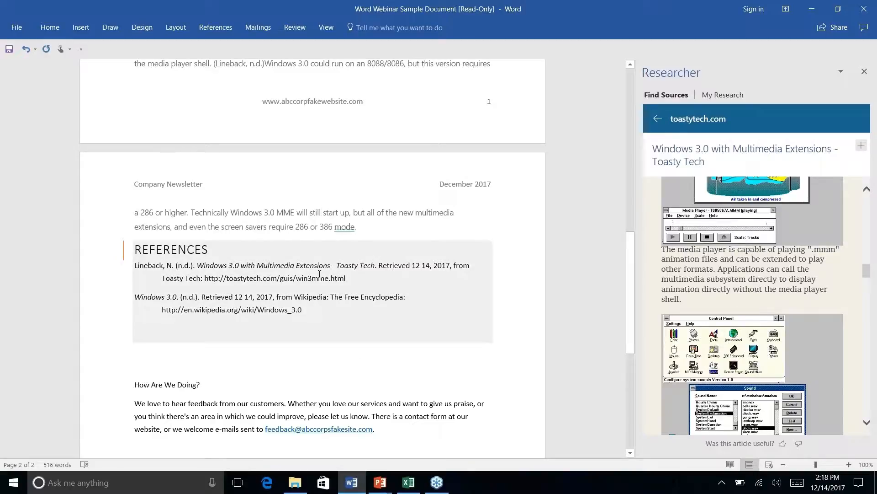
{"action": "left_click", "coordinate": [321, 211]}
{"action": "scroll", "coordinate": [312, 256], "scroll_direction": "down", "scroll_amount": 2}
{"action": "scroll", "coordinate": [312, 256], "scroll_direction": "up", "scroll_amount": 5}
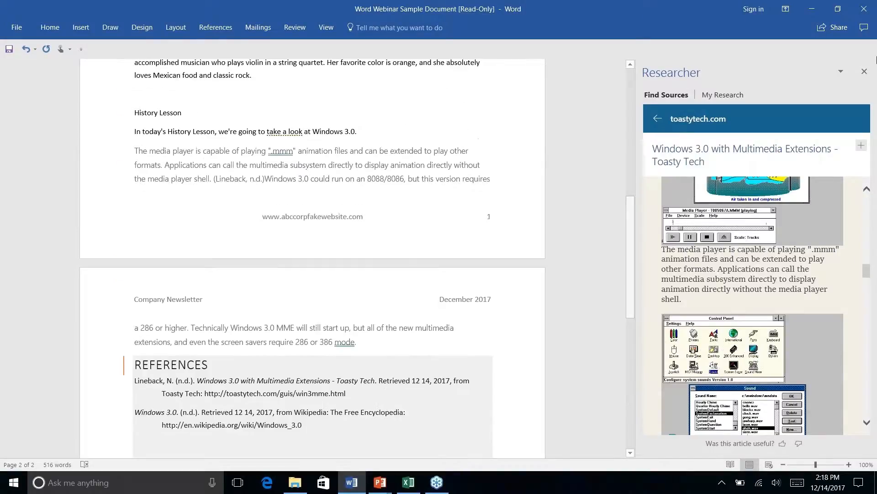
Close and reopen the Researcher pane, view its My Research section, and close the pane
{"action": "left_click", "coordinate": [864, 73]}
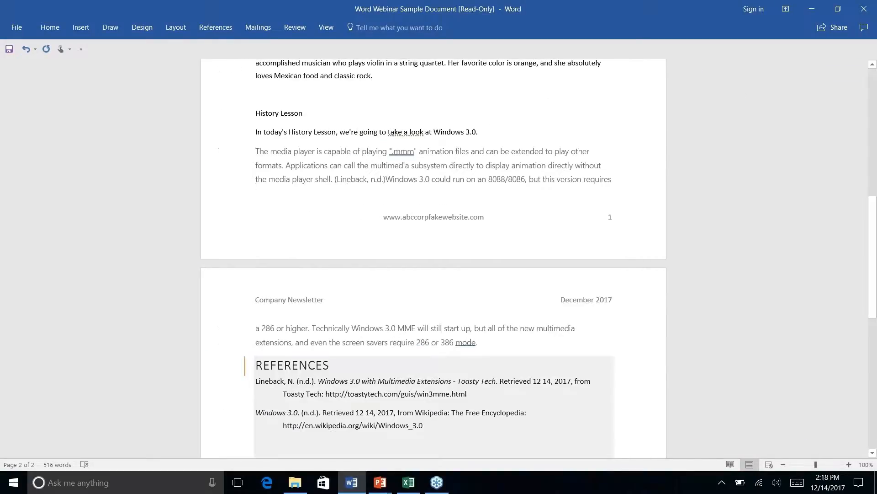
{"action": "left_click", "coordinate": [215, 27]}
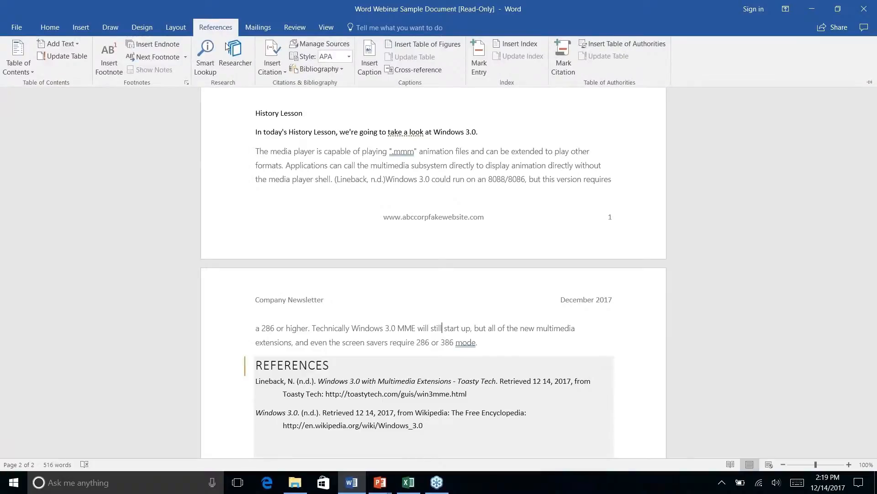
{"action": "left_click", "coordinate": [233, 63]}
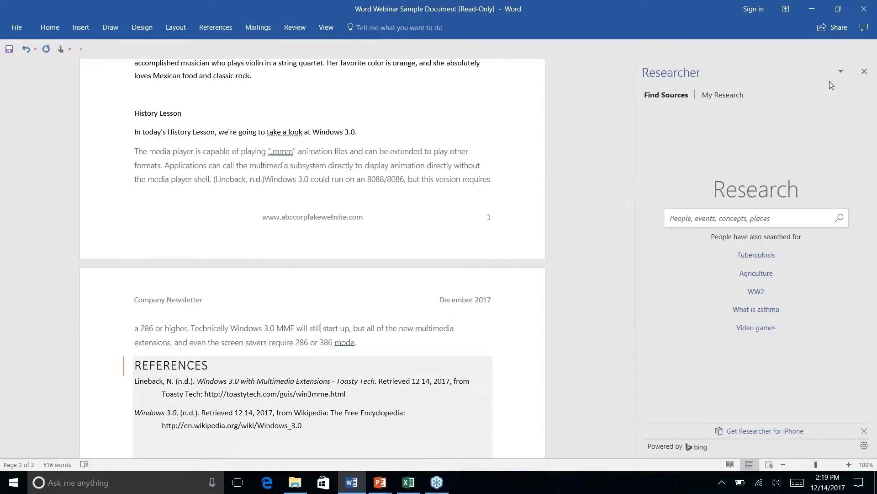
{"action": "left_click", "coordinate": [713, 97]}
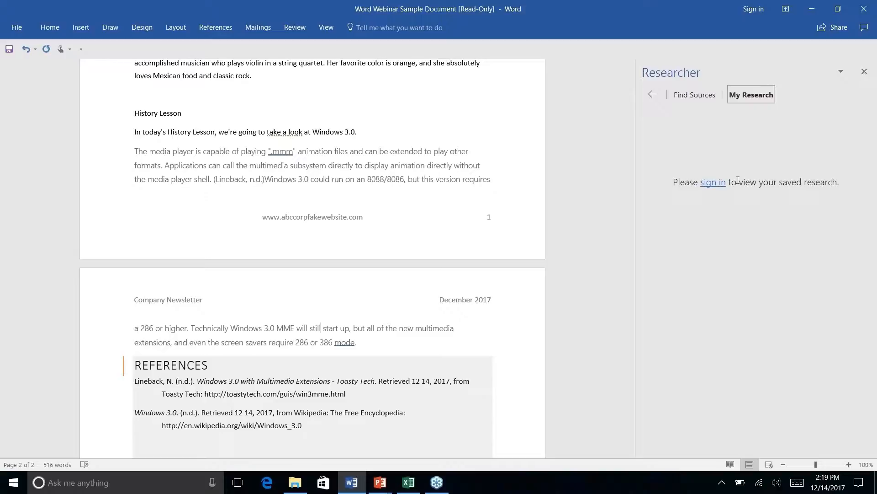
{"action": "left_click", "coordinate": [865, 73]}
{"action": "scroll", "coordinate": [434, 256], "scroll_direction": "down", "scroll_amount": 5}
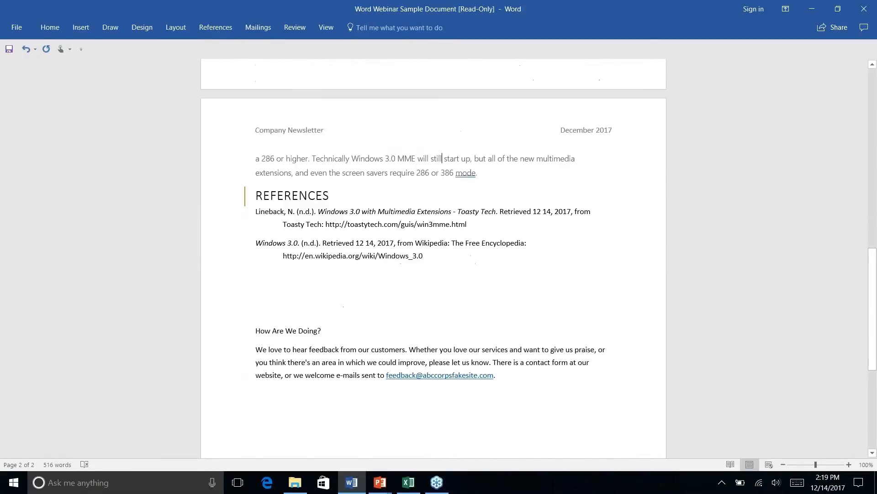
{"action": "scroll", "coordinate": [434, 256], "scroll_direction": "up", "scroll_amount": 15}
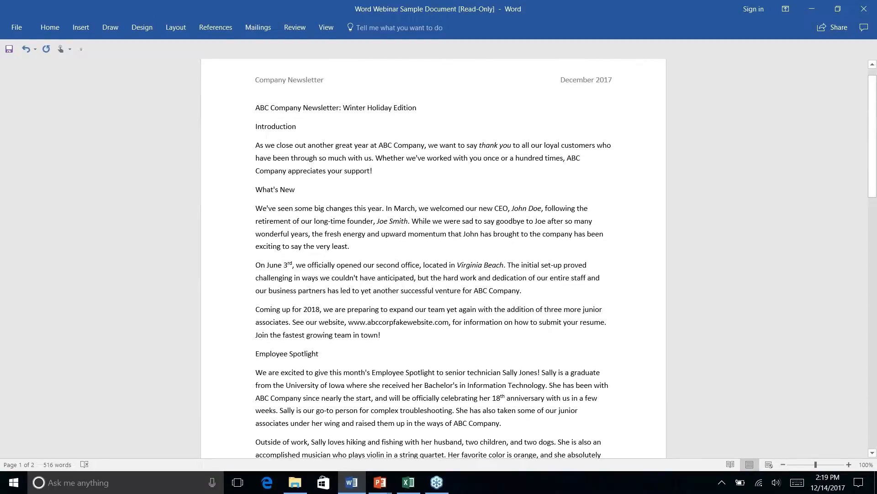
{"action": "scroll", "coordinate": [433, 256], "scroll_direction": "down", "scroll_amount": 5}
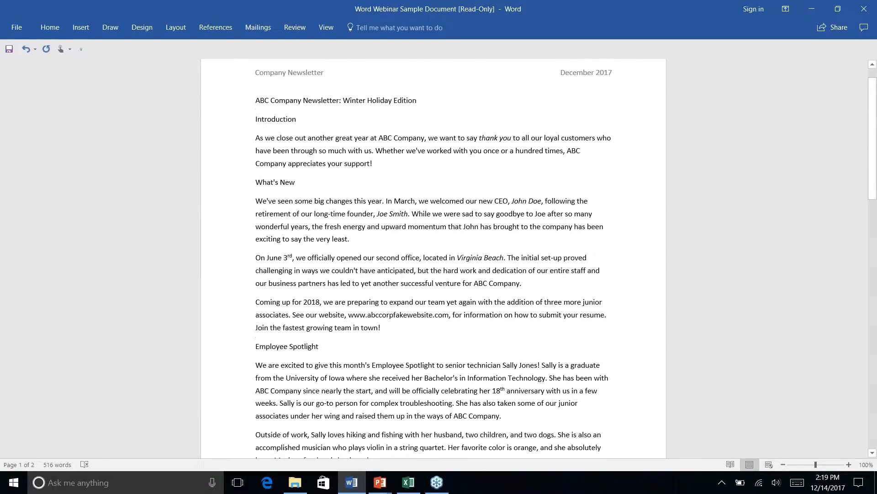
{"action": "scroll", "coordinate": [441, 205], "scroll_direction": "down", "scroll_amount": 6}
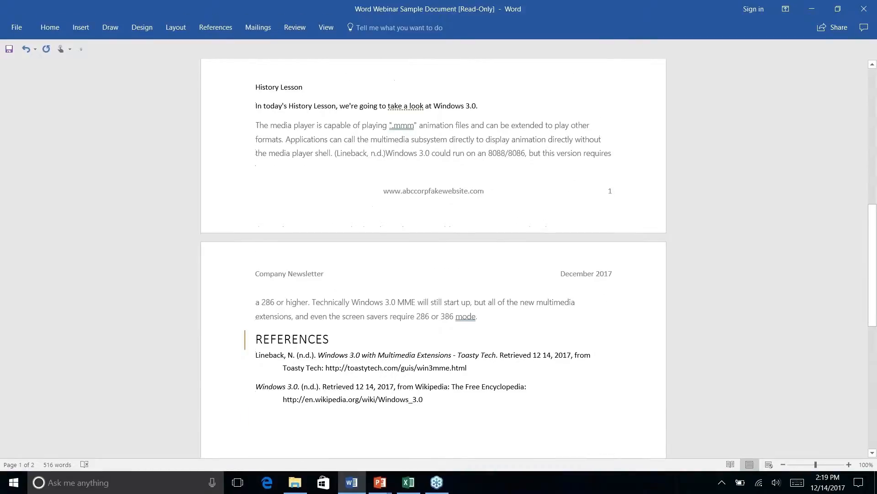
{"action": "scroll", "coordinate": [442, 205], "scroll_direction": "up", "scroll_amount": 2}
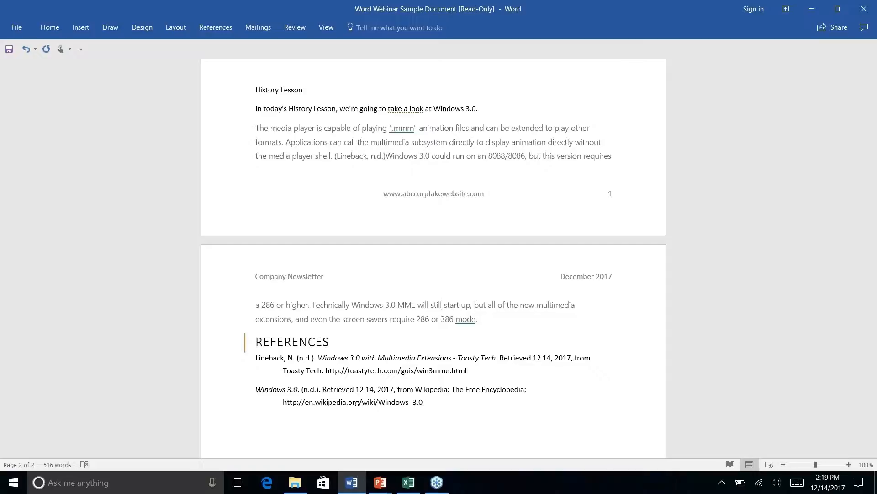
Switch to the PowerPoint slide show and advance to the Quick Parts slide
{"action": "key", "text": "alt+Tab"}
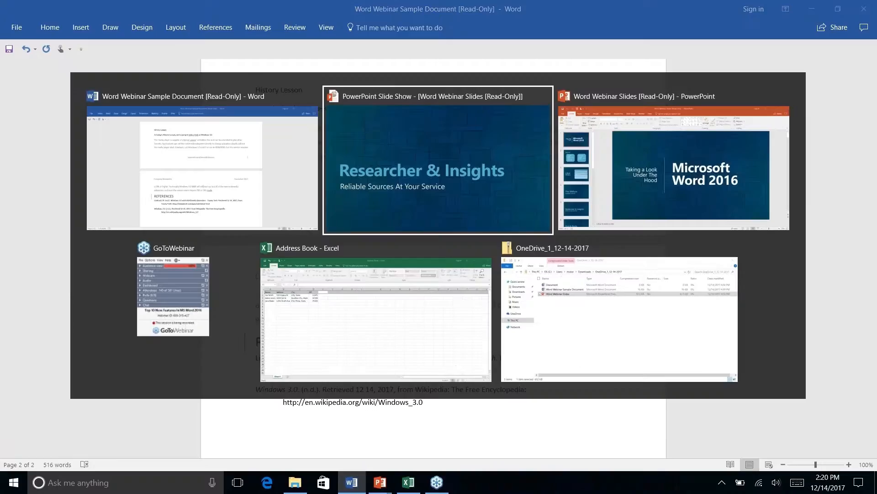
{"action": "key", "text": "Right"}
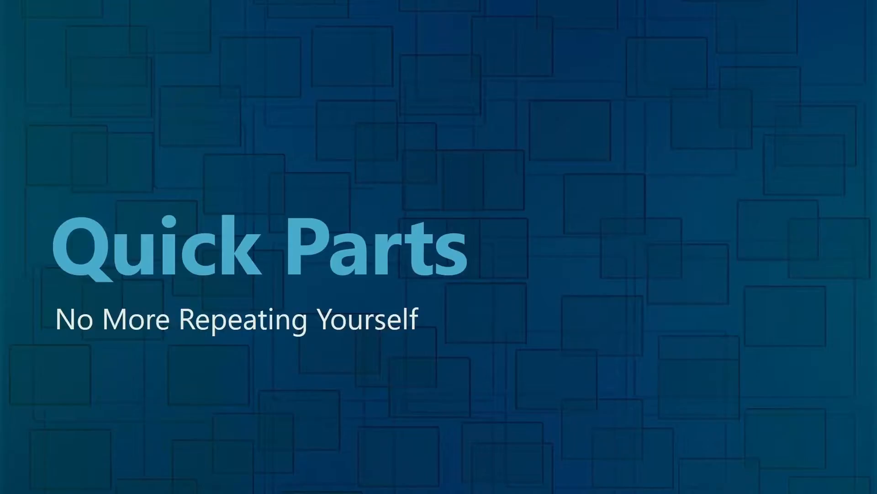
Switch back to the Word newsletter and center the three-line company address at the end of page 2
{"action": "key", "text": "alt+Tab"}
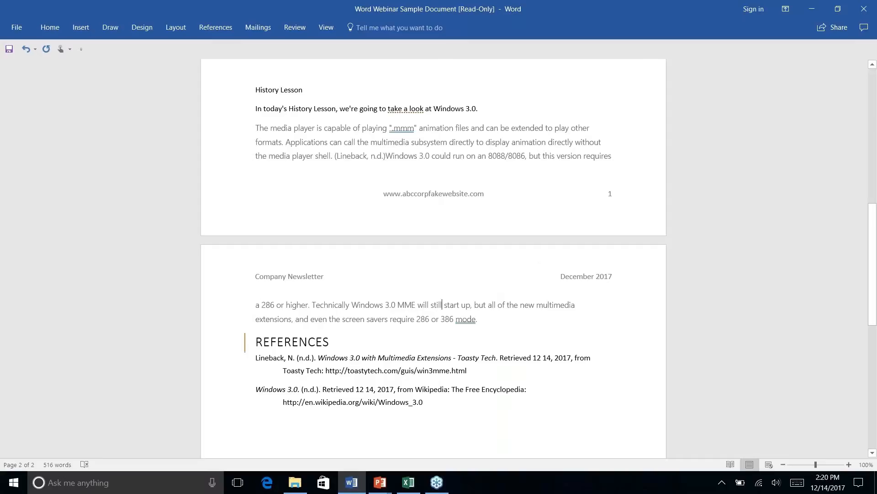
{"action": "scroll", "coordinate": [452, 223], "scroll_direction": "down", "scroll_amount": 1}
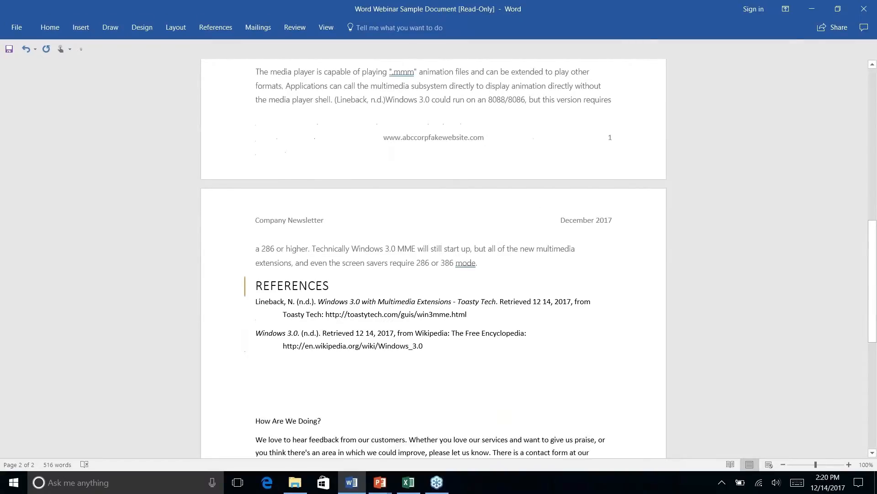
{"action": "scroll", "coordinate": [453, 223], "scroll_direction": "up", "scroll_amount": 3}
{"action": "scroll", "coordinate": [434, 258], "scroll_direction": "down", "scroll_amount": 10}
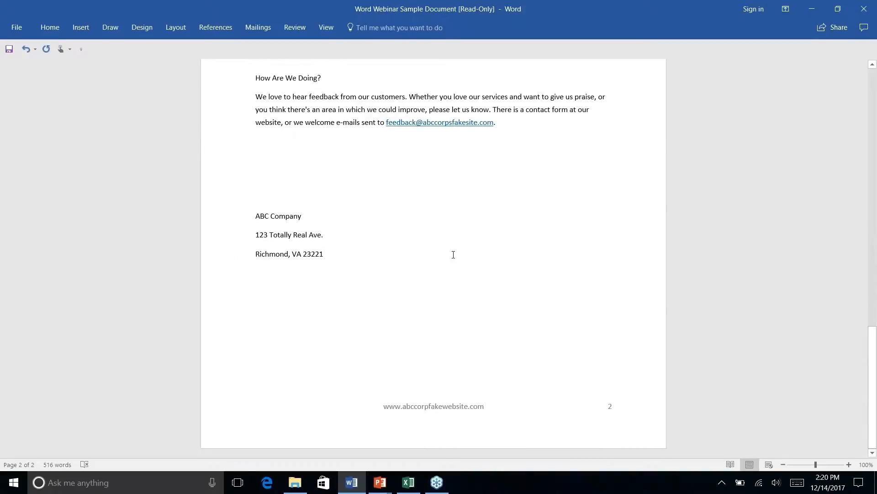
{"action": "left_click_drag", "start_coordinate": [323, 254], "coordinate": [224, 217]}
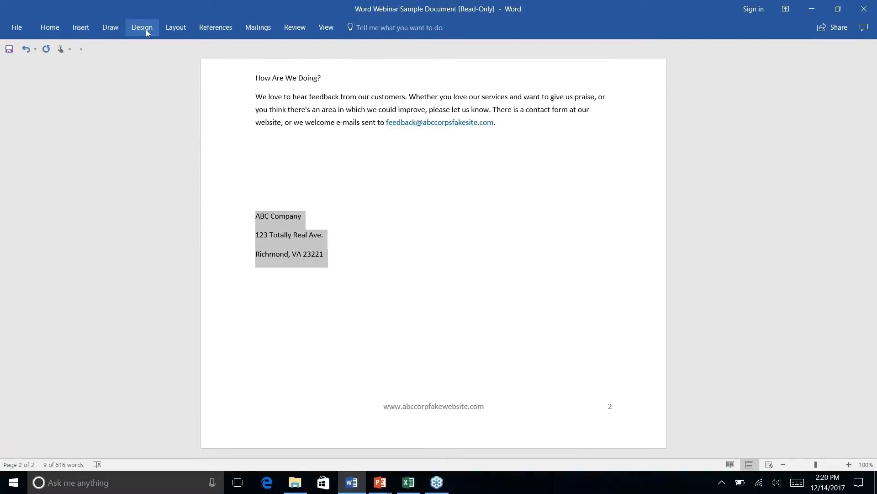
{"action": "left_click", "coordinate": [50, 28]}
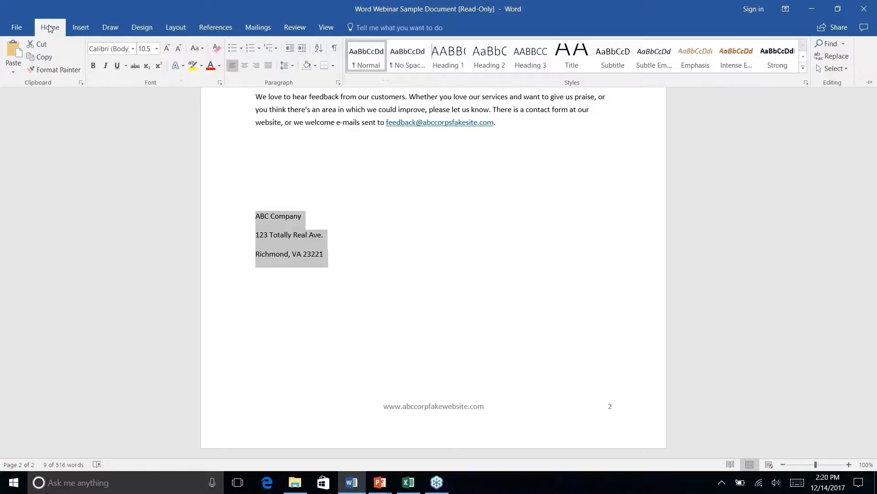
{"action": "left_click", "coordinate": [245, 67]}
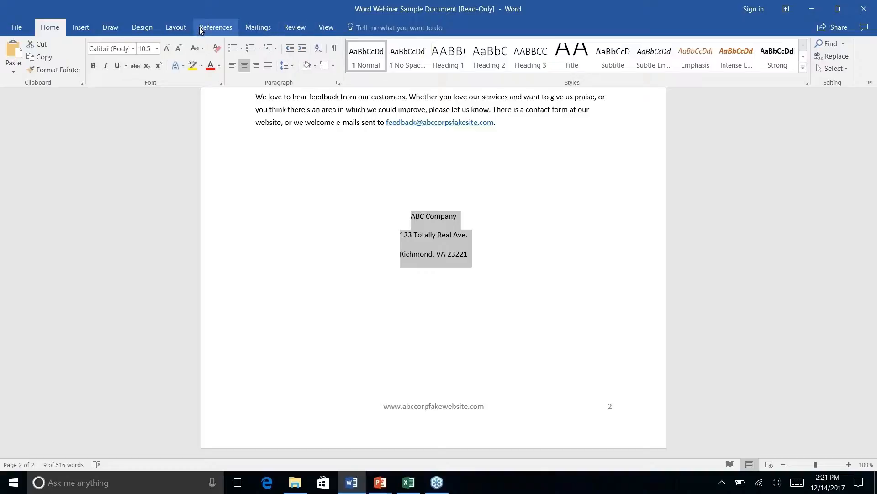
Save the selected company address to the AutoText gallery as a building block named "Company Address"
{"action": "left_click", "coordinate": [170, 29]}
{"action": "left_click", "coordinate": [149, 28]}
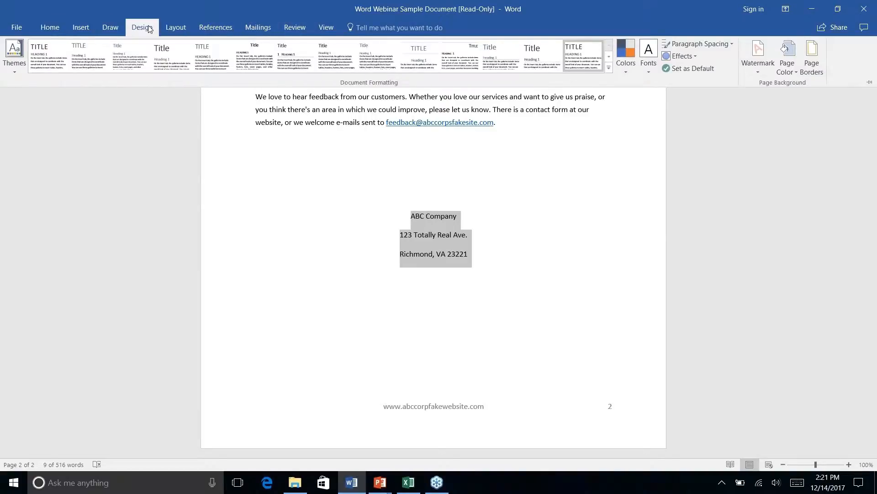
{"action": "left_click", "coordinate": [77, 29]}
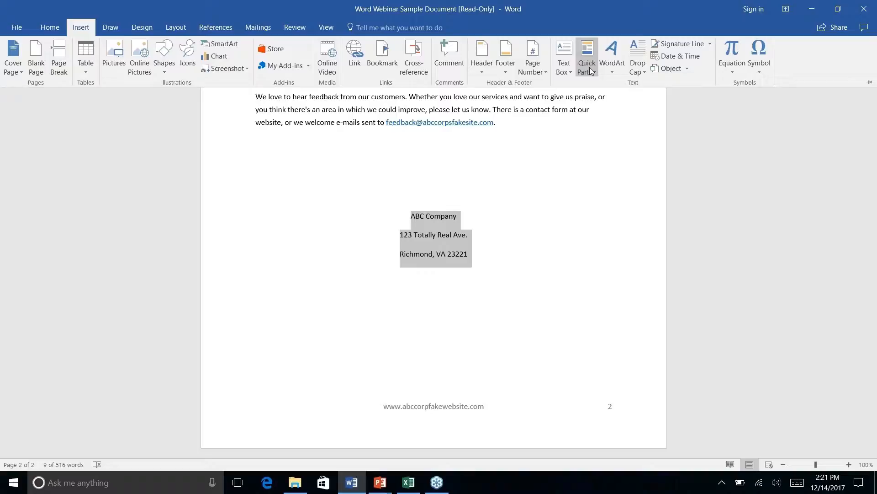
{"action": "key", "text": "ctrl+F1"}
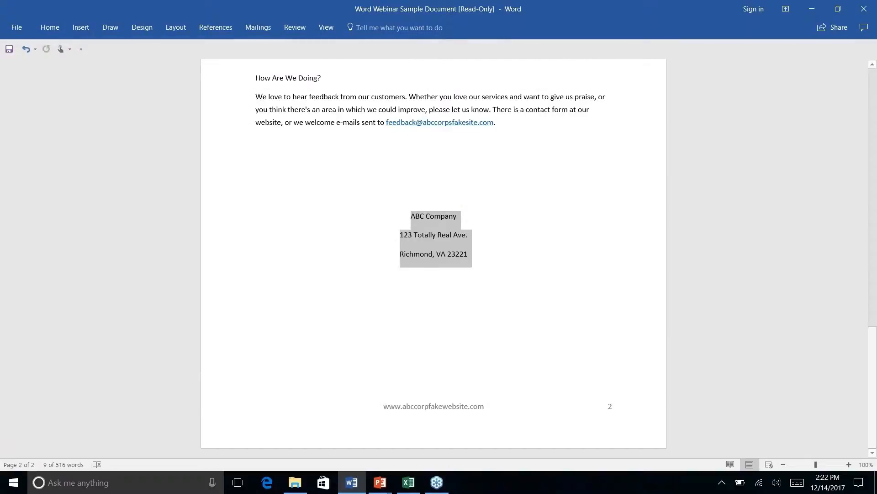
{"action": "left_click", "coordinate": [82, 27]}
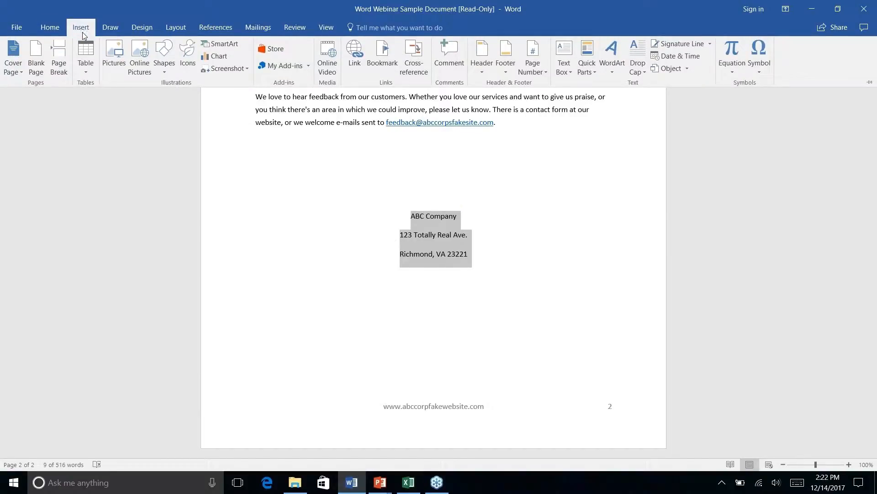
{"action": "left_click", "coordinate": [593, 73]}
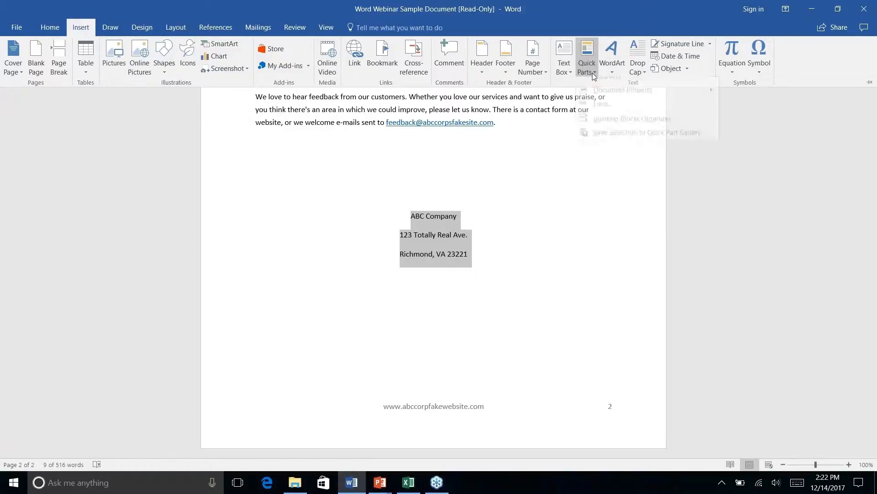
{"action": "mouse_move", "coordinate": [608, 88]}
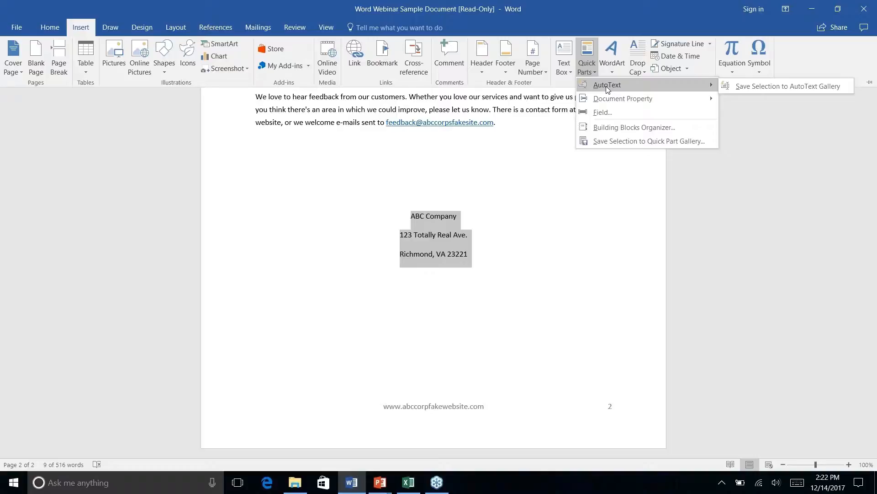
{"action": "right_click", "coordinate": [771, 87]}
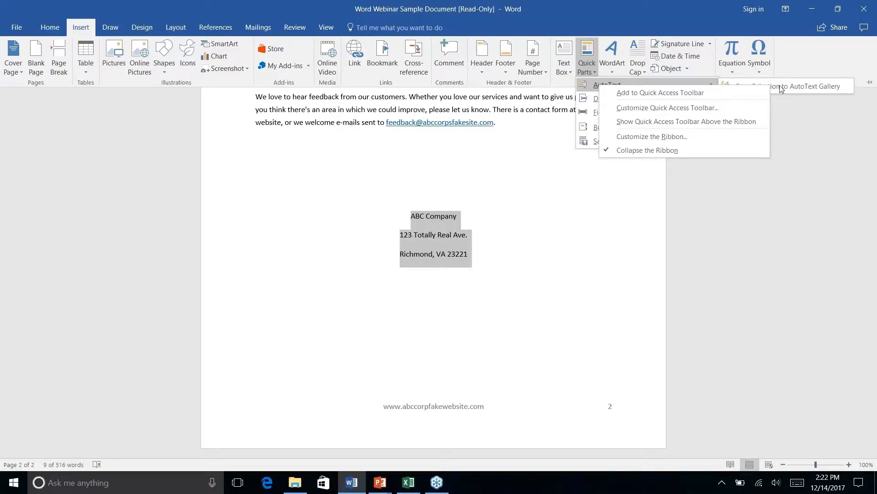
{"action": "left_click", "coordinate": [787, 86]}
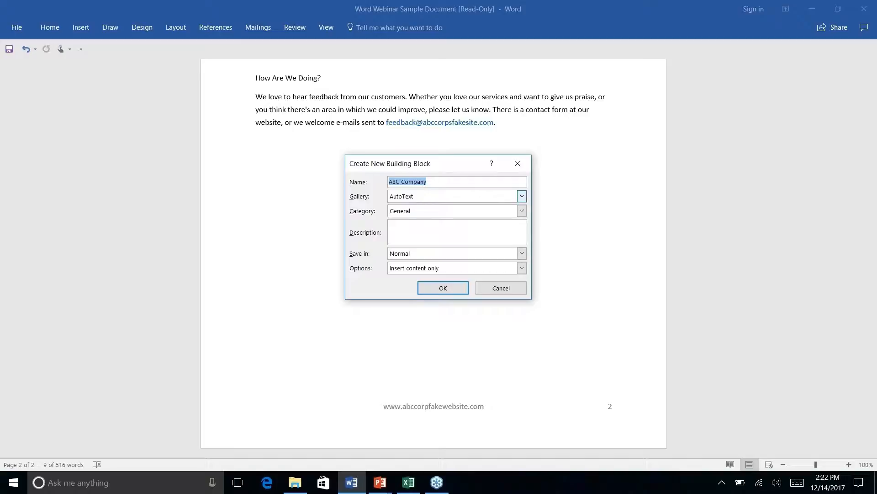
{"action": "type", "text": "Company Address"}
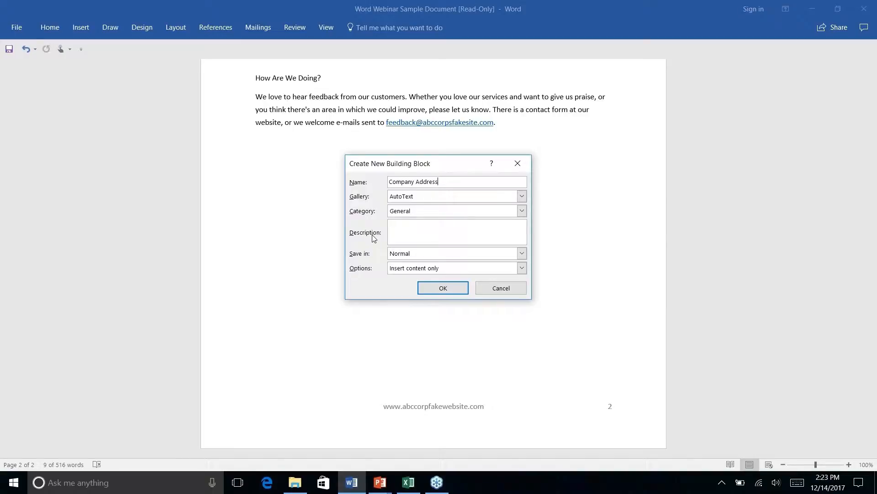
{"action": "left_click", "coordinate": [440, 292]}
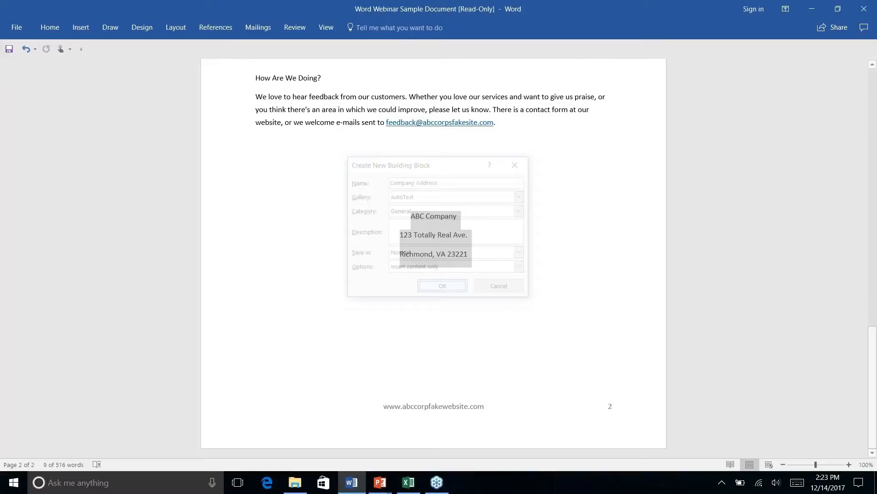
Delete the three-line company address from the end of page 2
{"action": "left_click", "coordinate": [438, 235]}
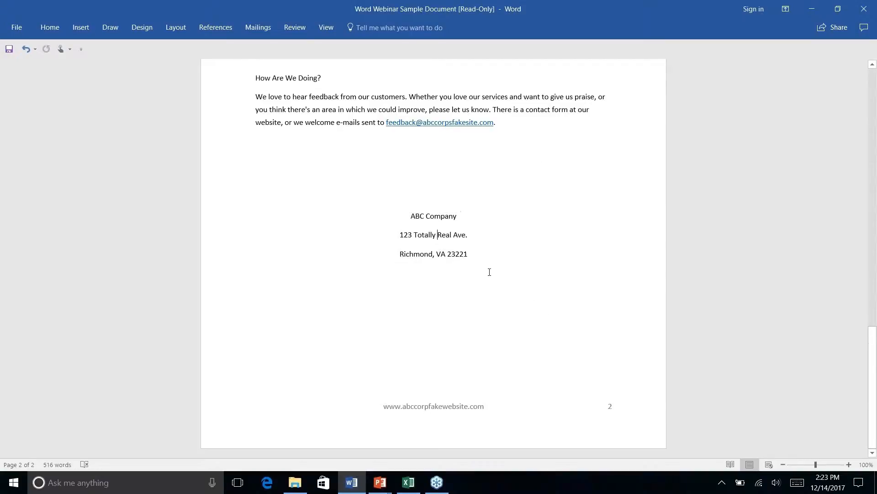
{"action": "left_click_drag", "start_coordinate": [475, 262], "coordinate": [399, 212]}
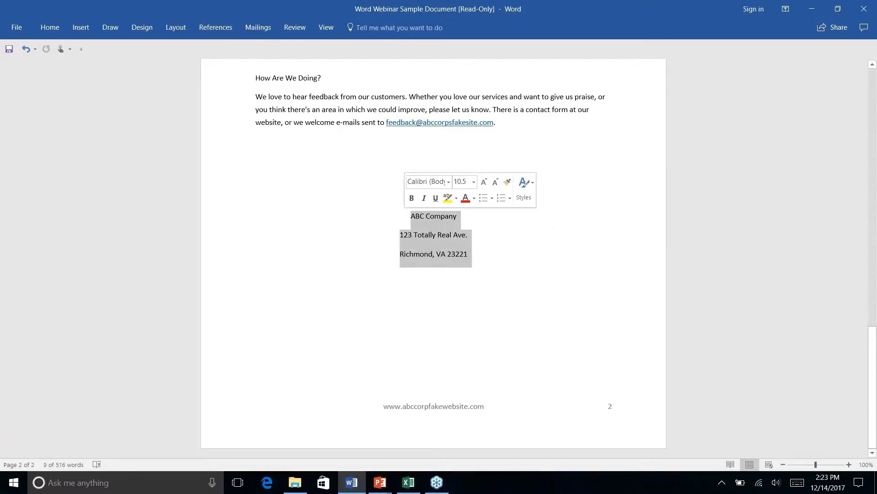
{"action": "key", "text": "Delete"}
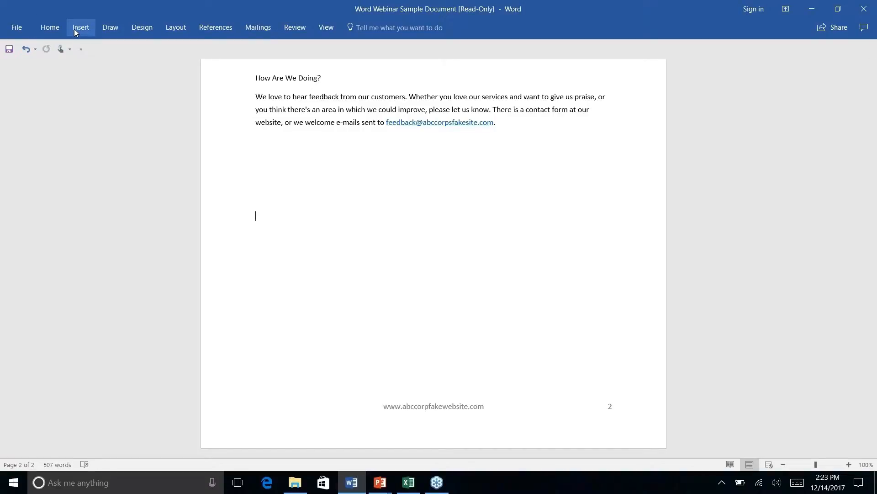
Insert the Company Address AutoText entry at the empty line below the How Are We Doing? section
{"action": "left_click", "coordinate": [75, 31]}
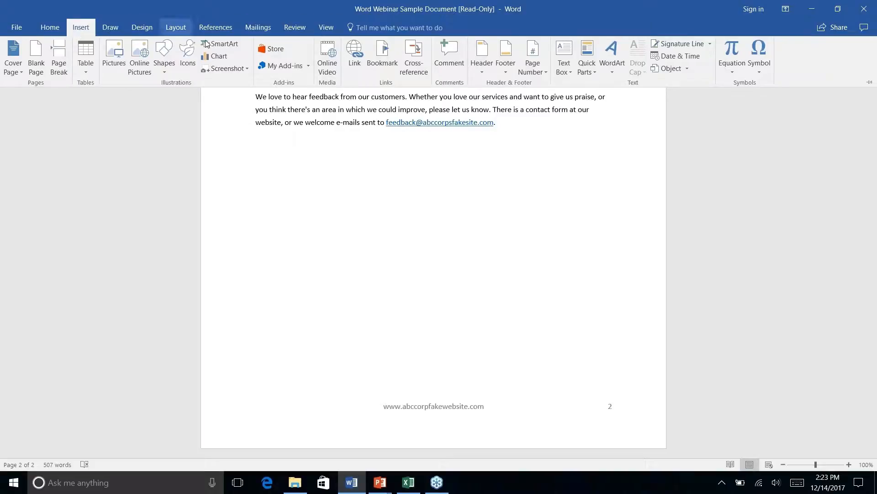
{"action": "right_click", "coordinate": [594, 74]}
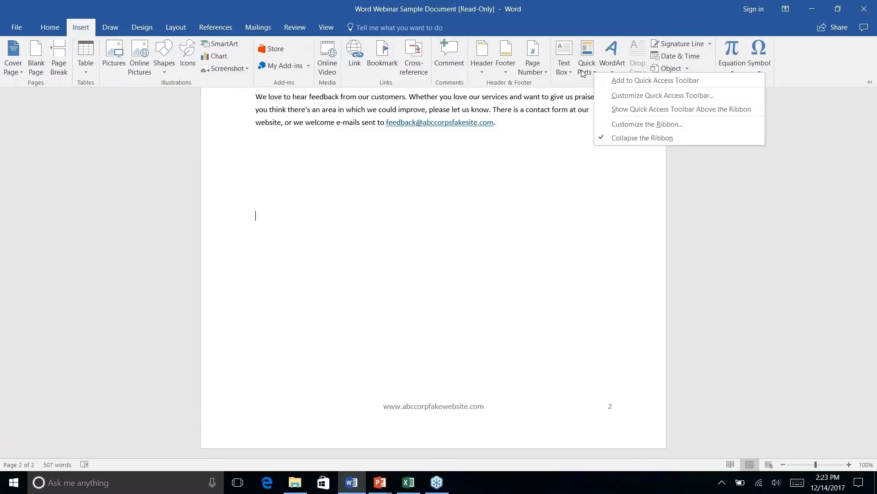
{"action": "left_click", "coordinate": [585, 72]}
{"action": "left_click", "coordinate": [584, 72]}
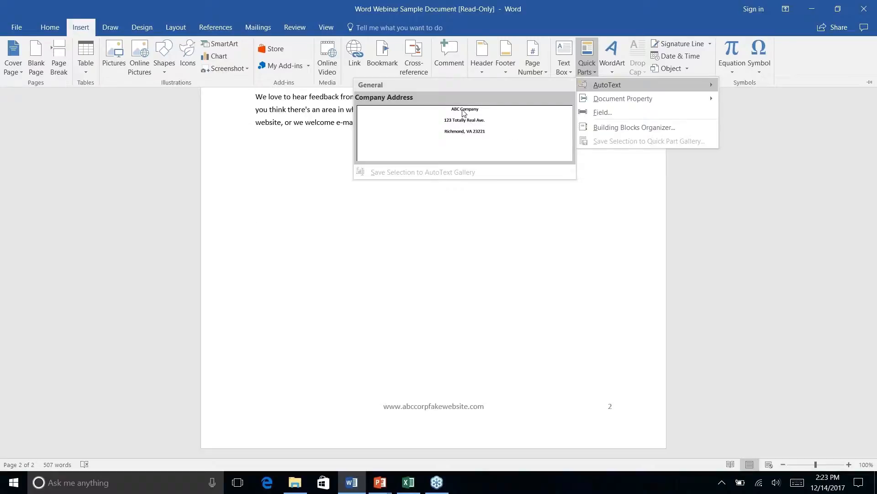
{"action": "left_click", "coordinate": [466, 130]}
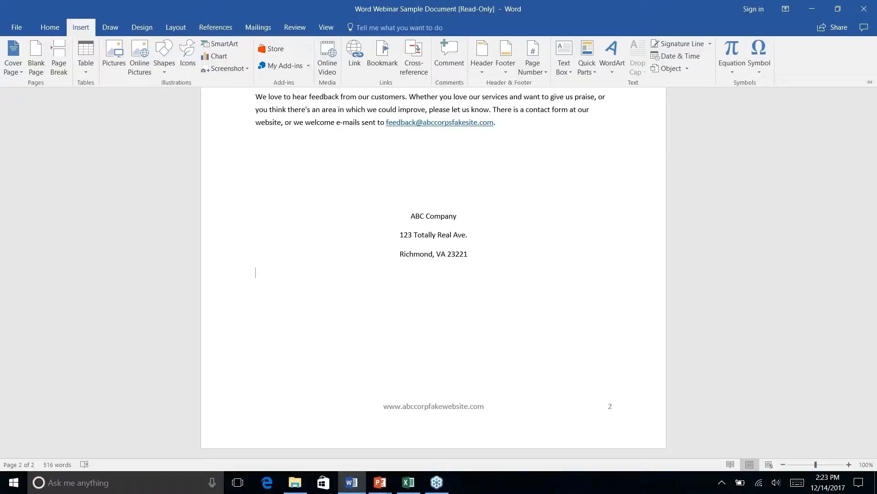
Open the Building Blocks Organizer and sort the building blocks by name, then by gallery
{"action": "left_click", "coordinate": [593, 73]}
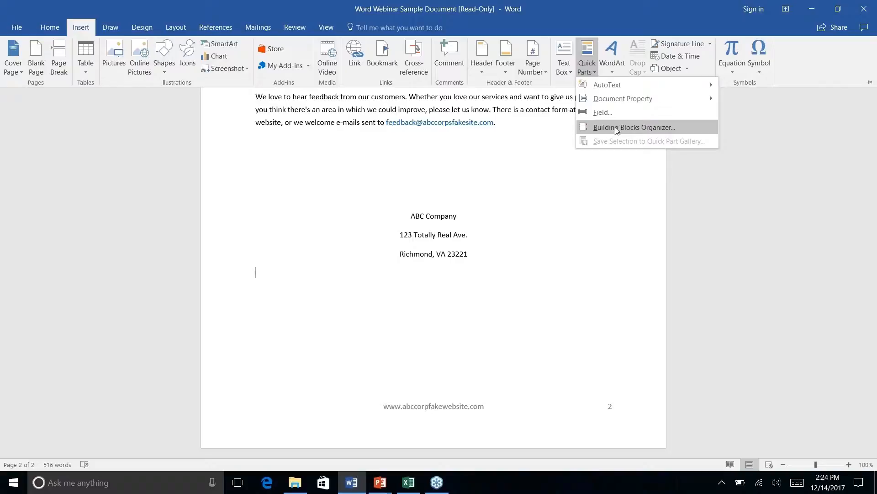
{"action": "left_click", "coordinate": [615, 127]}
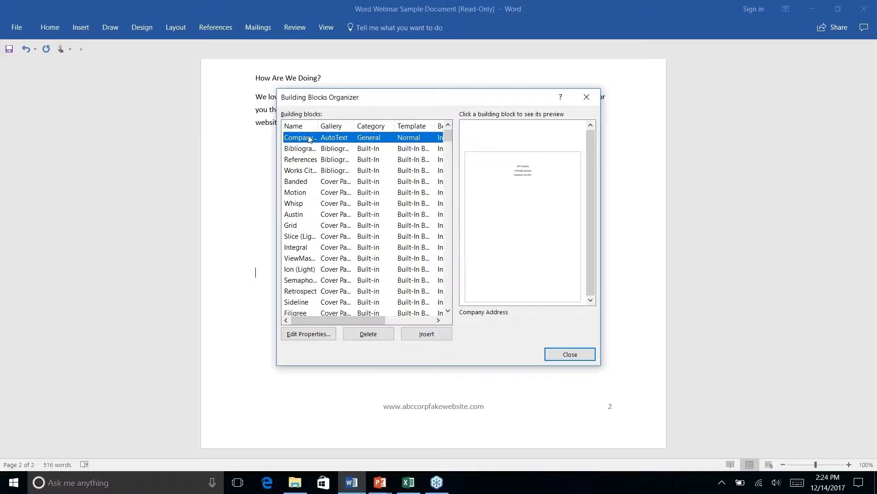
{"action": "left_click", "coordinate": [295, 131]}
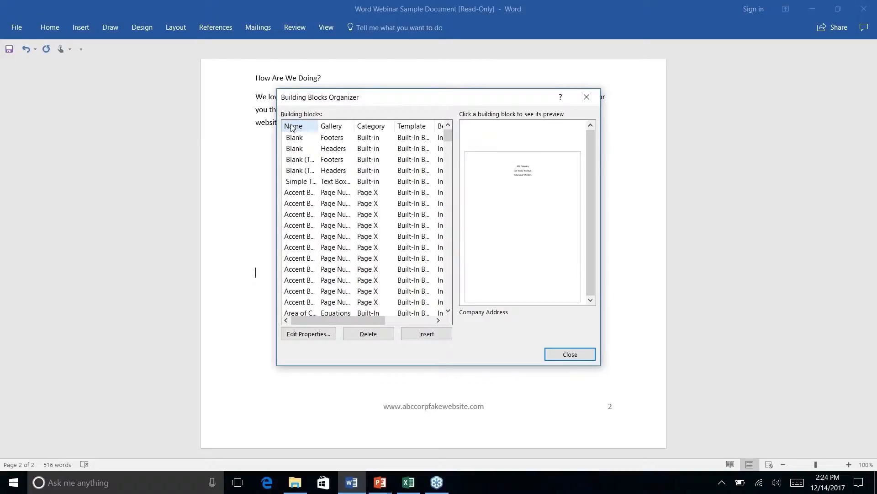
{"action": "left_click", "coordinate": [321, 127]}
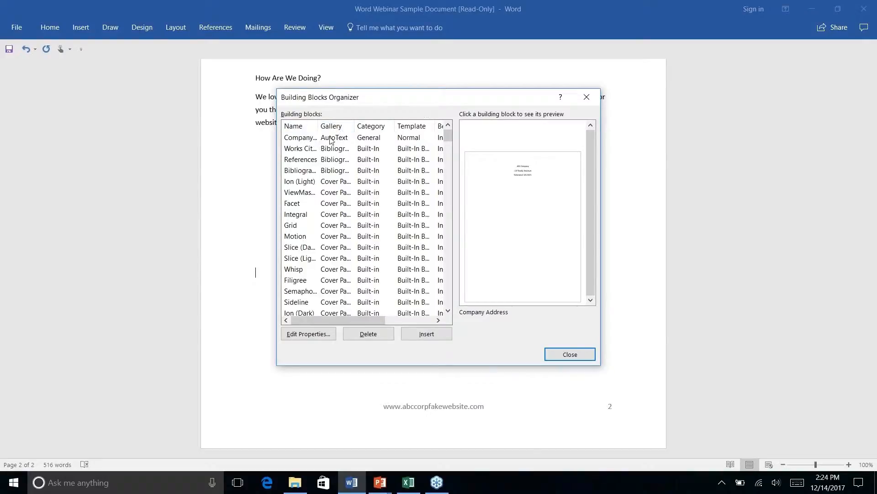
View the properties of the Company Address building block and close them without changes
{"action": "left_click", "coordinate": [301, 139]}
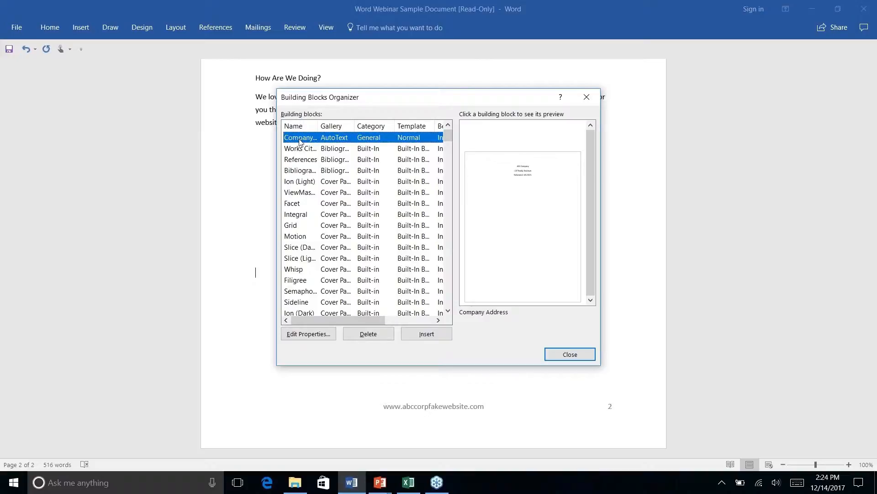
{"action": "left_click", "coordinate": [309, 337]}
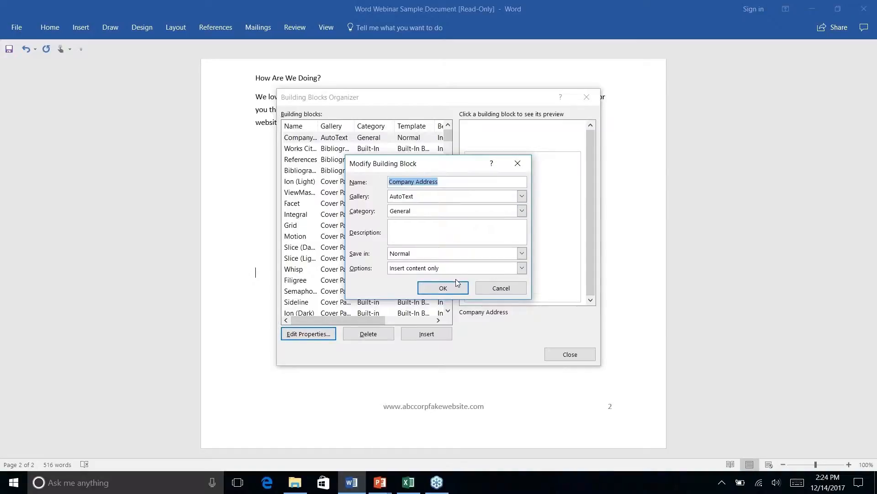
{"action": "left_click", "coordinate": [514, 289]}
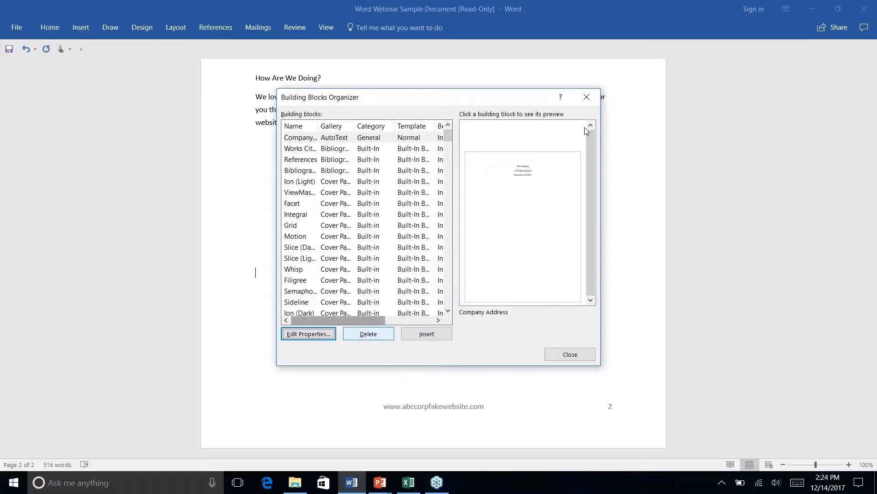
Delete the Company Address building block from the organizer and confirm the deletion
{"action": "left_click", "coordinate": [337, 138]}
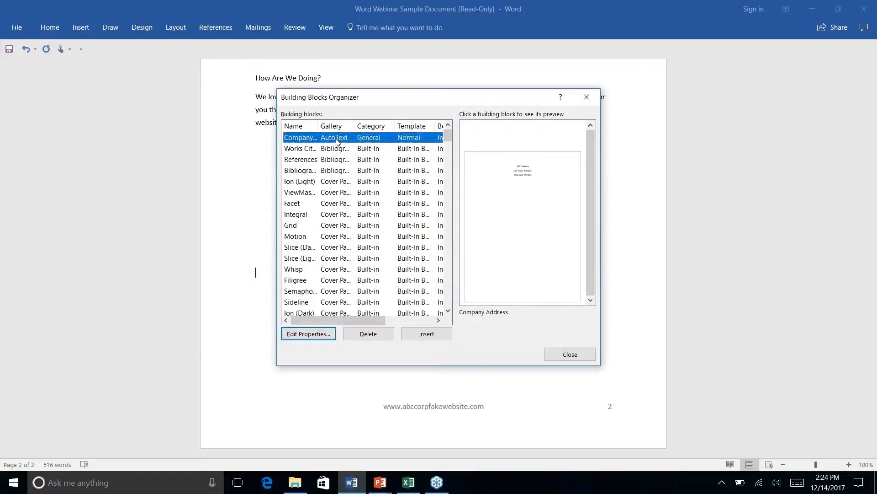
{"action": "left_click", "coordinate": [371, 337]}
{"action": "left_click", "coordinate": [421, 273]}
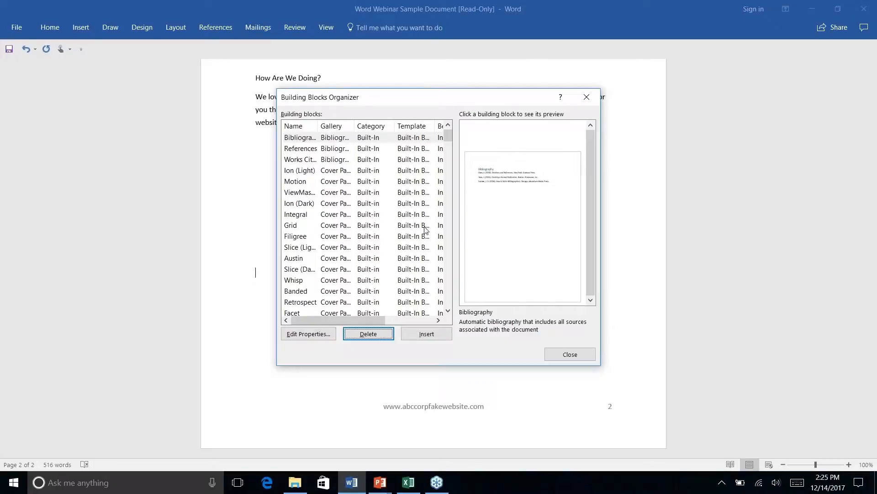
Examine the remaining building blocks and their details in the organizer, and close it
{"action": "scroll", "coordinate": [318, 192], "scroll_direction": "right", "scroll_amount": 3}
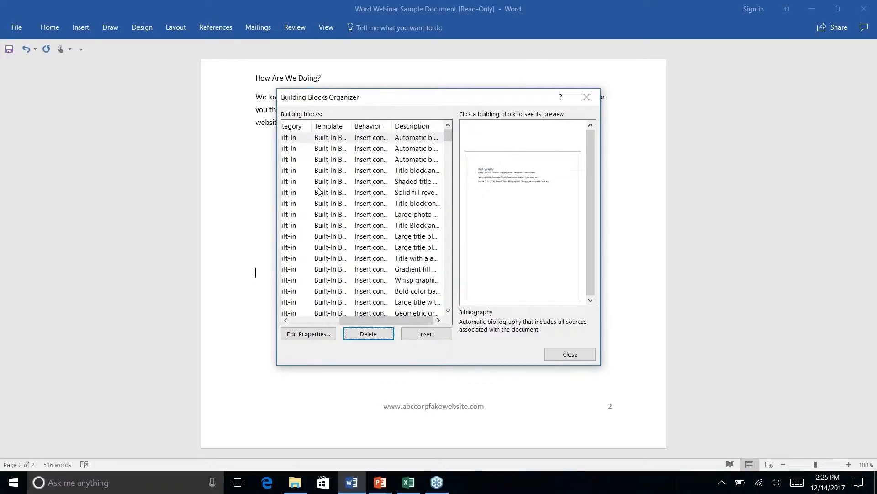
{"action": "scroll", "coordinate": [318, 192], "scroll_direction": "left", "scroll_amount": 3}
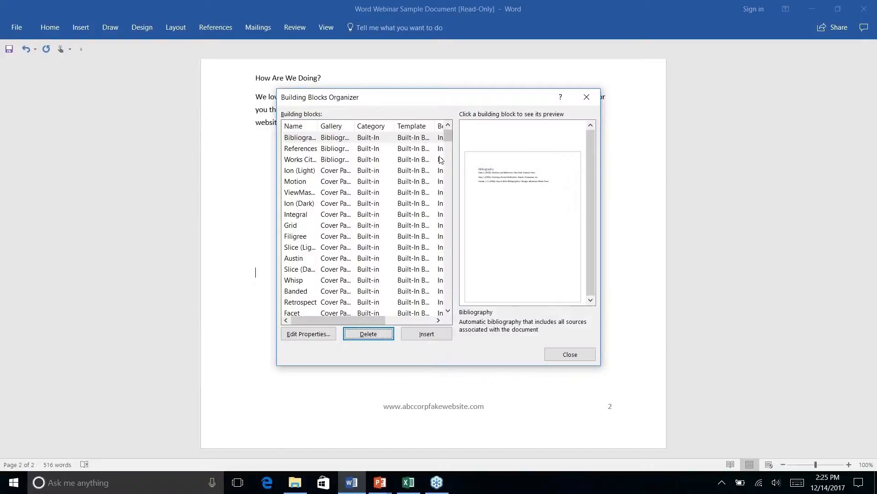
{"action": "scroll", "coordinate": [416, 208], "scroll_direction": "down", "scroll_amount": 10}
{"action": "scroll", "coordinate": [416, 208], "scroll_direction": "down", "scroll_amount": 15}
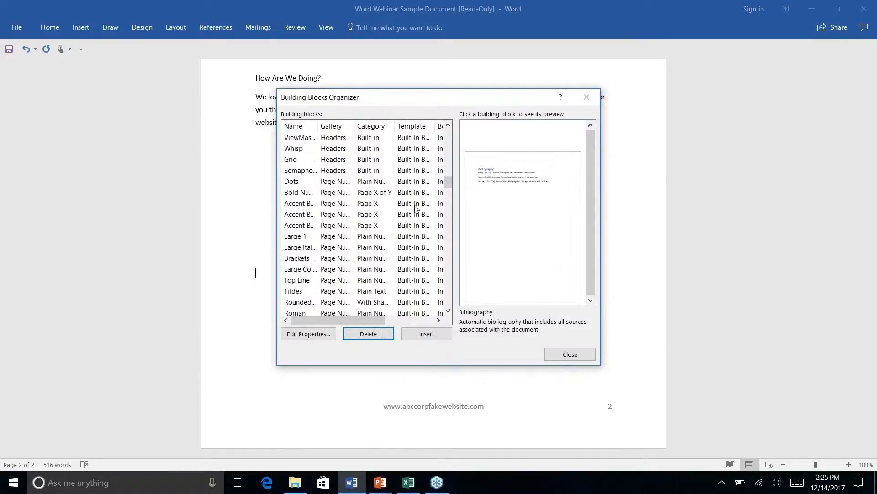
{"action": "scroll", "coordinate": [416, 208], "scroll_direction": "down", "scroll_amount": 1}
{"action": "scroll", "coordinate": [416, 208], "scroll_direction": "down", "scroll_amount": 2}
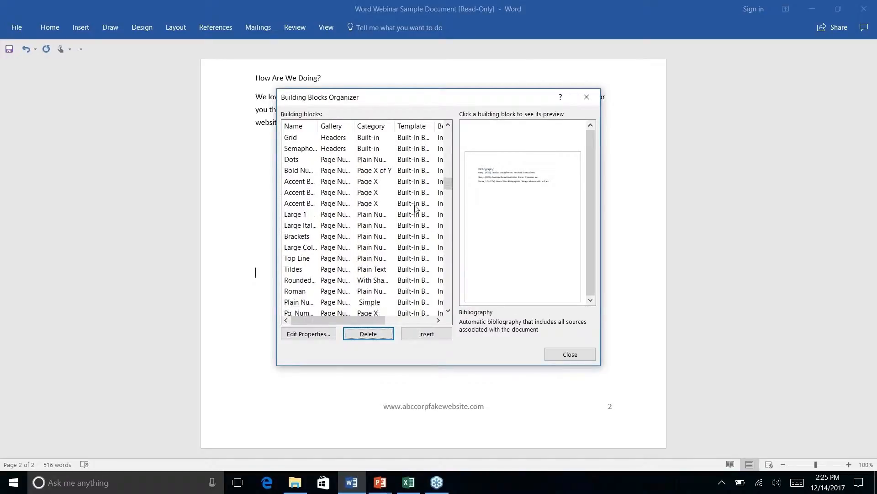
{"action": "scroll", "coordinate": [416, 208], "scroll_direction": "down", "scroll_amount": 10}
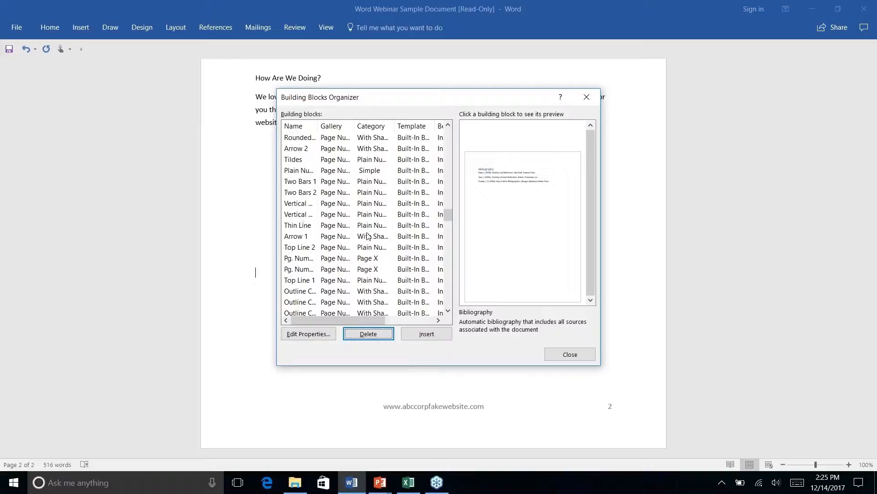
{"action": "left_click", "coordinate": [586, 98]}
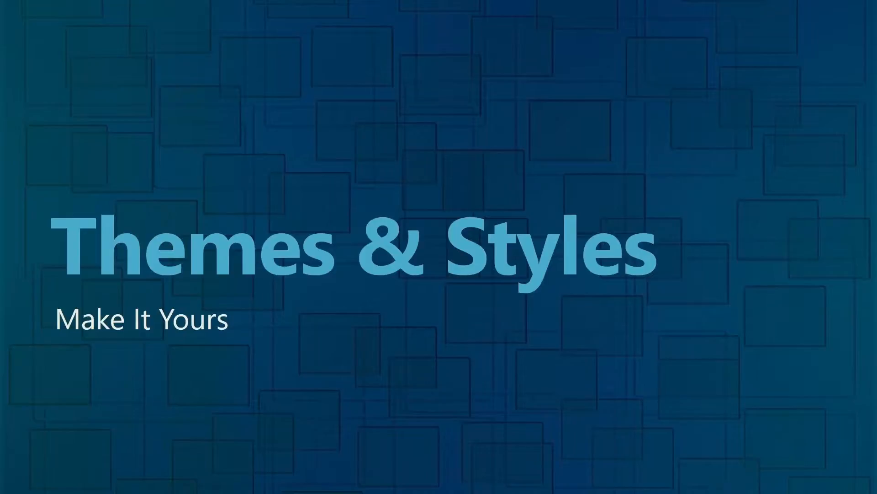
Switch back to the Word newsletter and apply the Wisp theme to the document
{"action": "key", "text": "alt+Tab"}
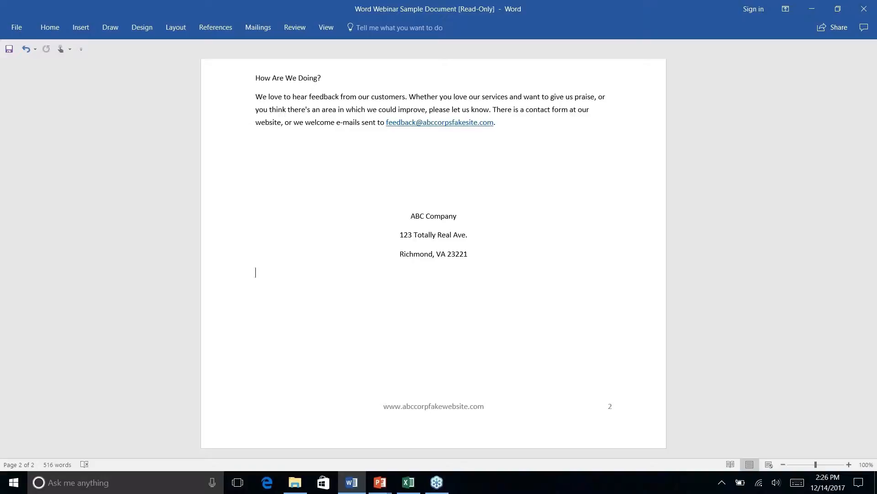
{"action": "scroll", "coordinate": [433, 256], "scroll_direction": "up", "scroll_amount": 15}
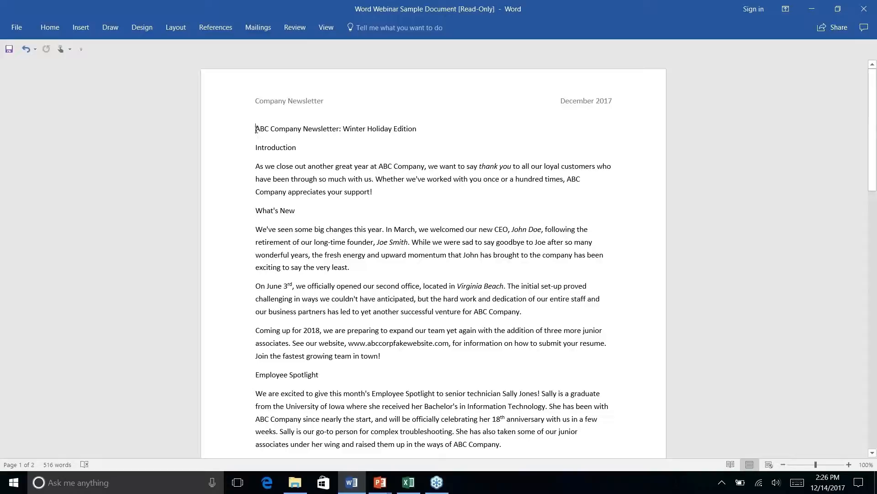
{"action": "left_click", "coordinate": [166, 28]}
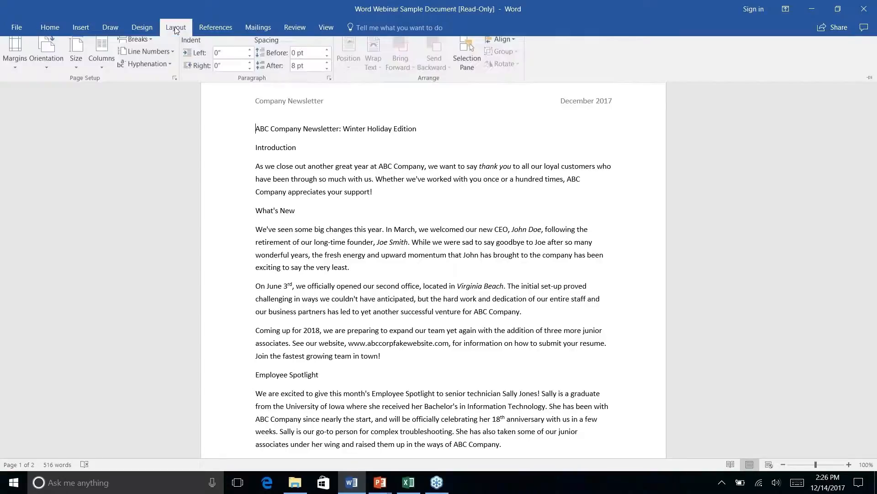
{"action": "left_click", "coordinate": [143, 28]}
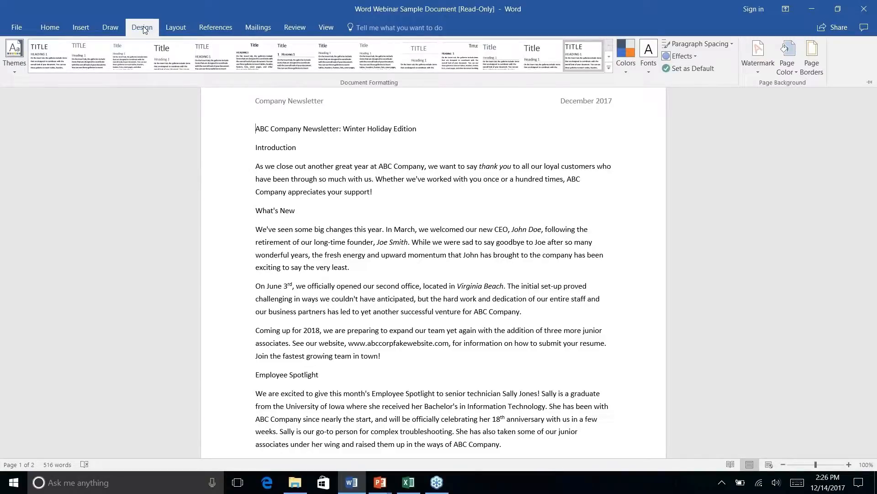
{"action": "left_click", "coordinate": [16, 71]}
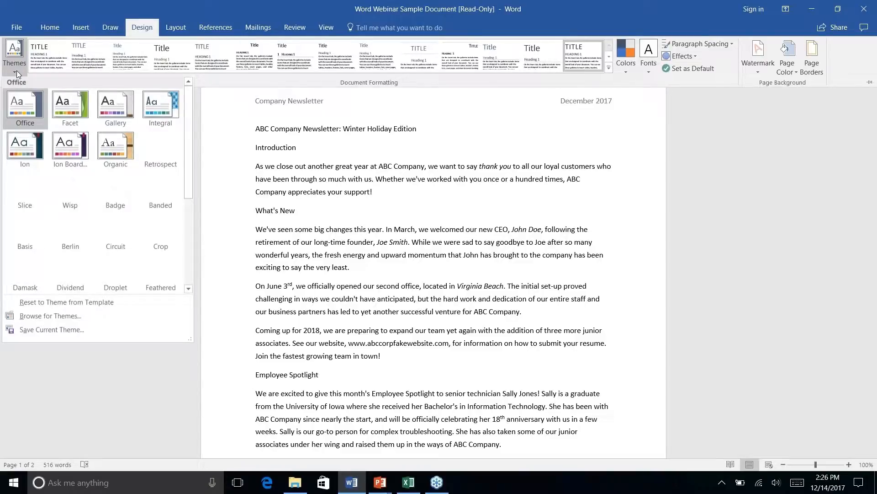
{"action": "right_click", "coordinate": [58, 189]}
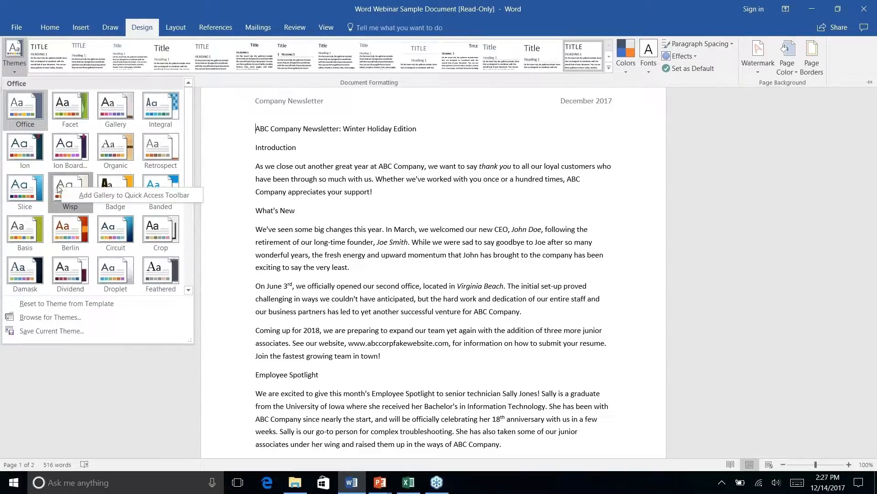
{"action": "left_click", "coordinate": [58, 188]}
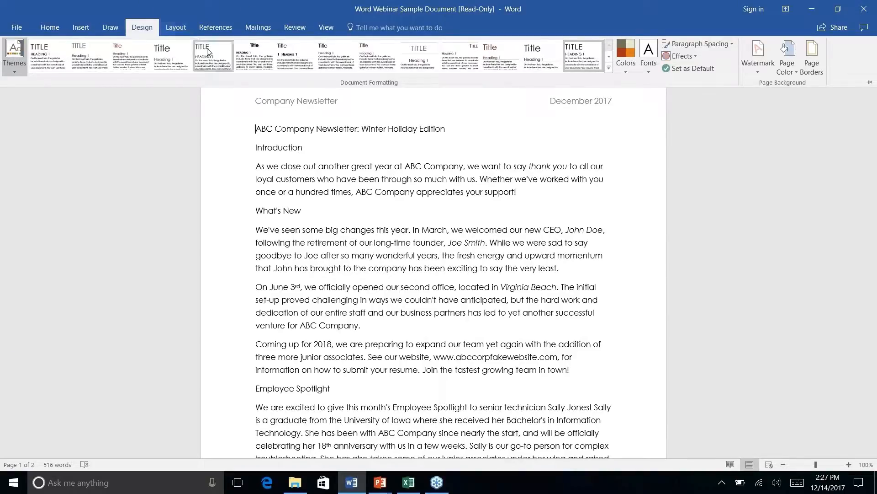
{"action": "left_click", "coordinate": [177, 57]}
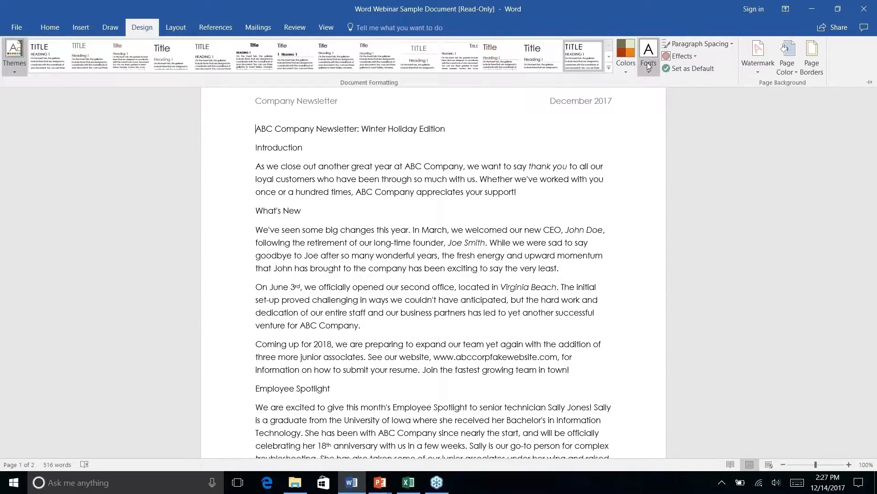
Examine the available theme color sets and the options for creating new theme colors, and cancel without saving
{"action": "left_click", "coordinate": [625, 74]}
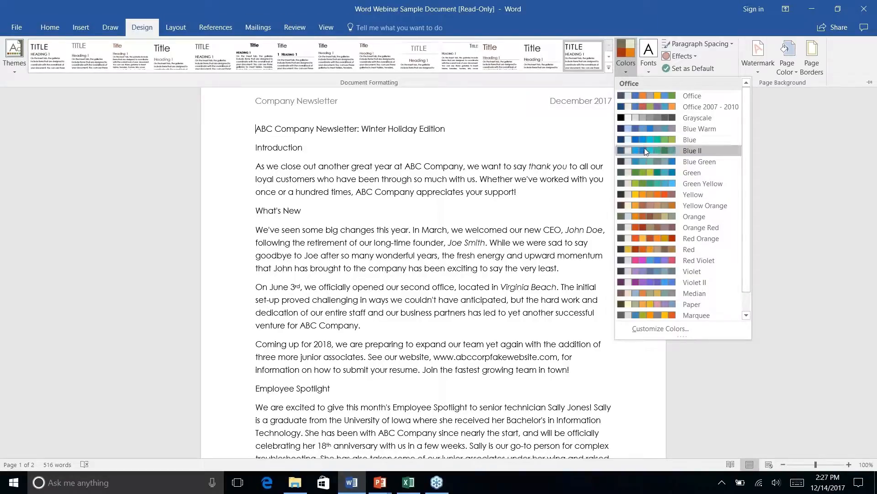
{"action": "scroll", "coordinate": [644, 153], "scroll_direction": "down", "scroll_amount": 1}
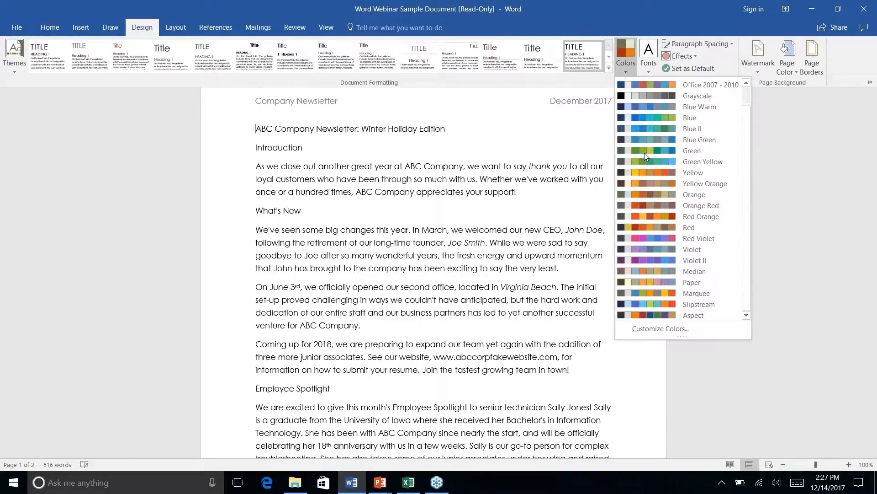
{"action": "scroll", "coordinate": [644, 152], "scroll_direction": "up", "scroll_amount": 1}
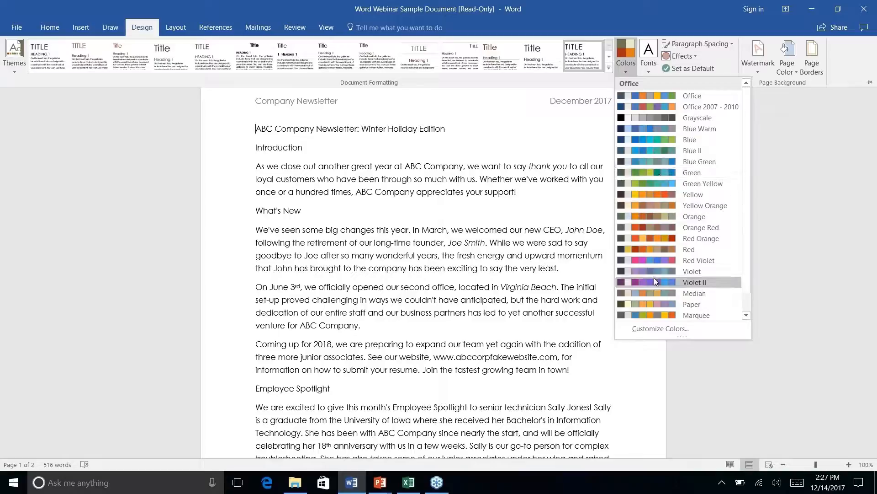
{"action": "right_click", "coordinate": [655, 333]}
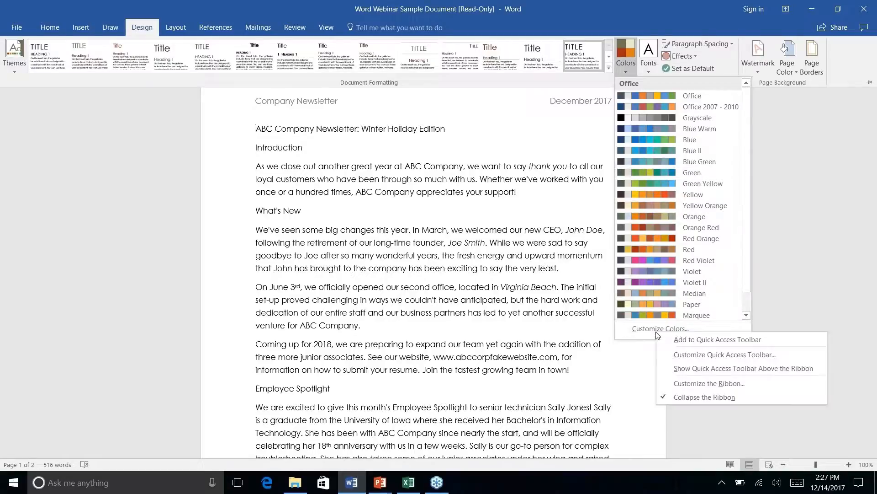
{"action": "left_click", "coordinate": [653, 330]}
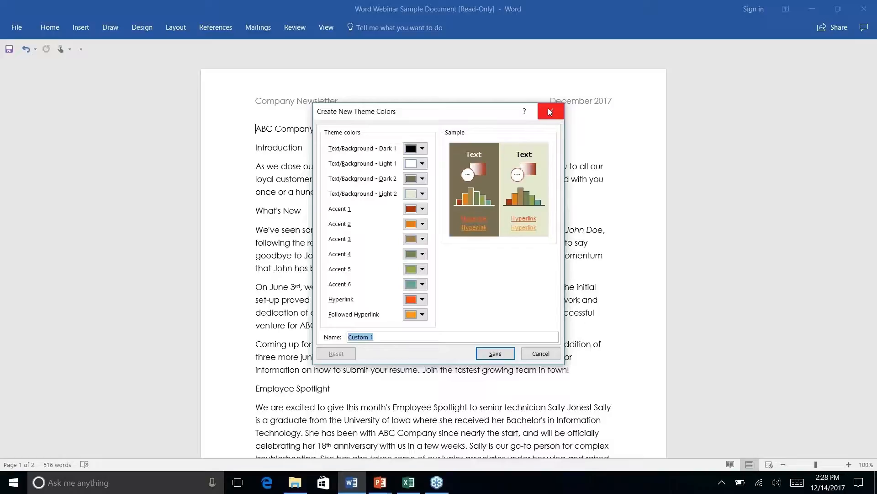
{"action": "left_click", "coordinate": [539, 356]}
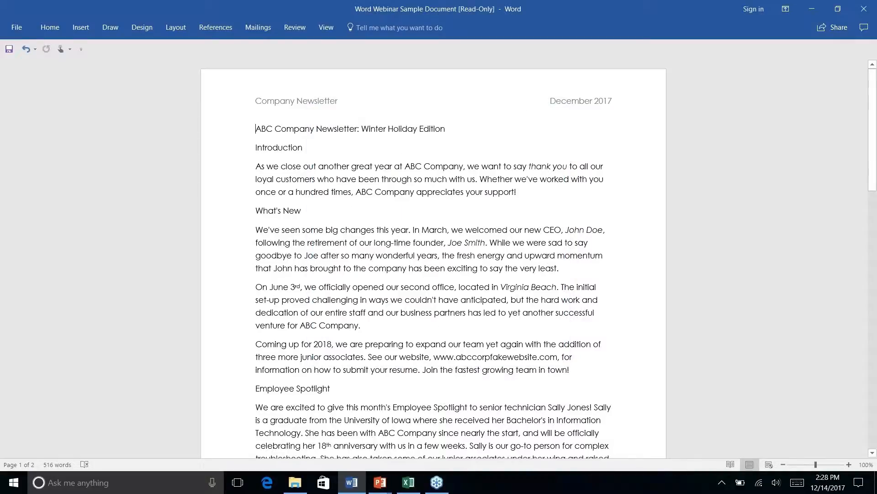
View the built-in document formatting style sets
{"action": "left_click", "coordinate": [163, 29]}
{"action": "left_click", "coordinate": [142, 27]}
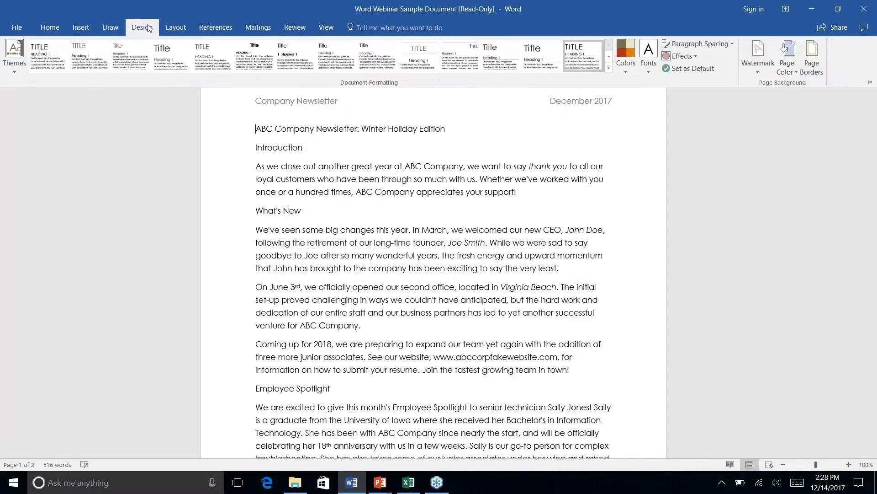
{"action": "left_click", "coordinate": [610, 68]}
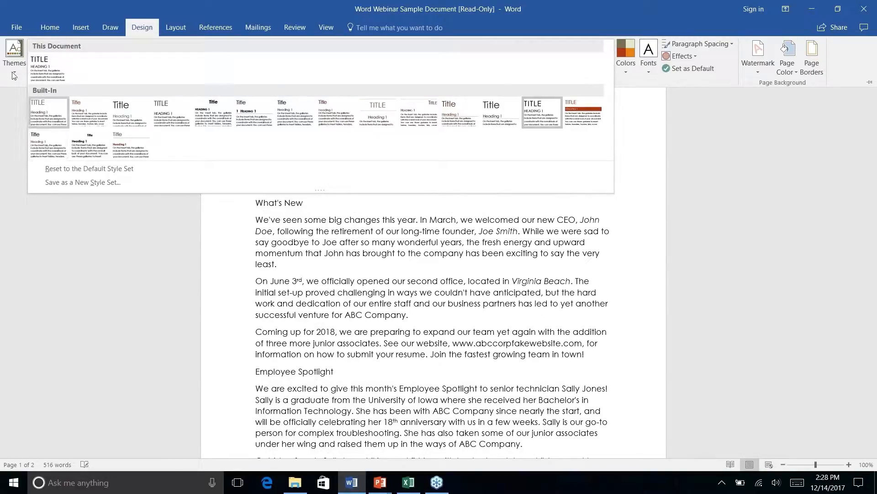
Apply the Feathered theme to the newsletter
{"action": "left_click", "coordinate": [14, 53]}
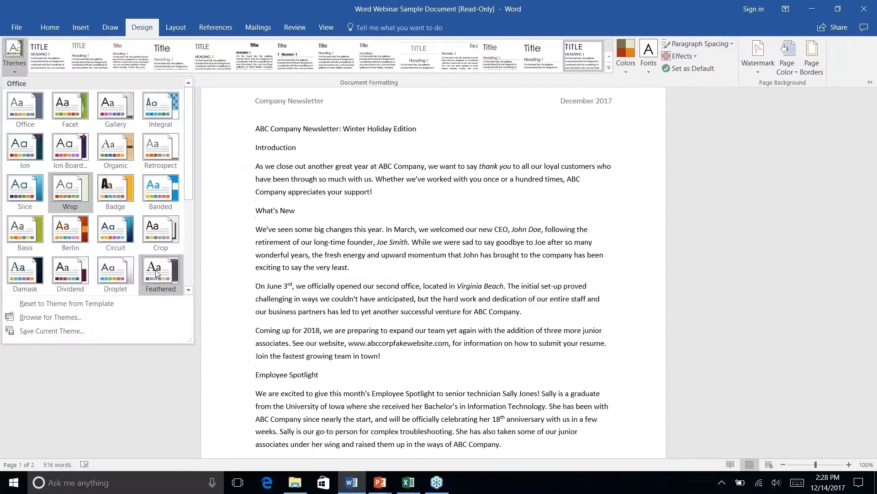
{"action": "right_click", "coordinate": [156, 274]}
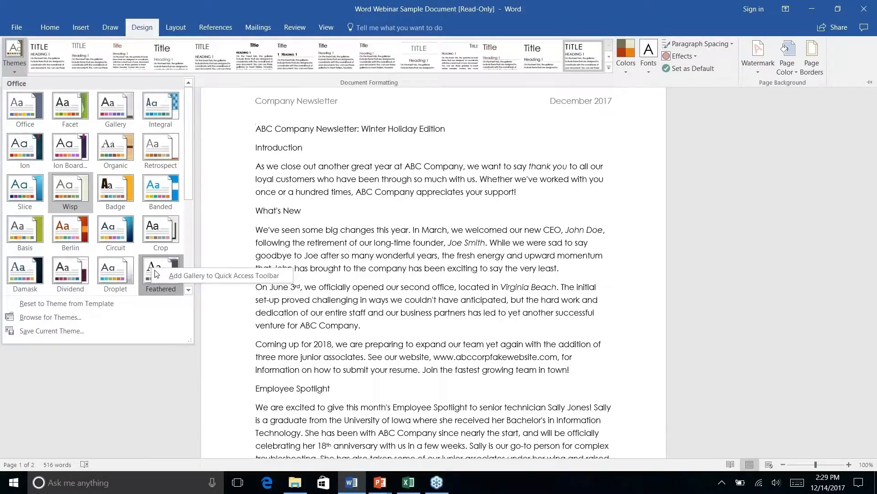
{"action": "key", "text": "ctrl+z"}
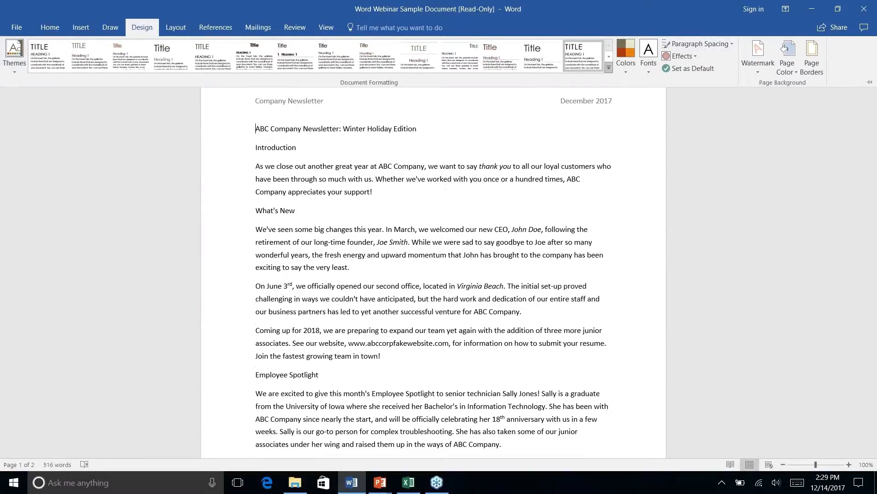
{"action": "key", "text": "ctrl+z"}
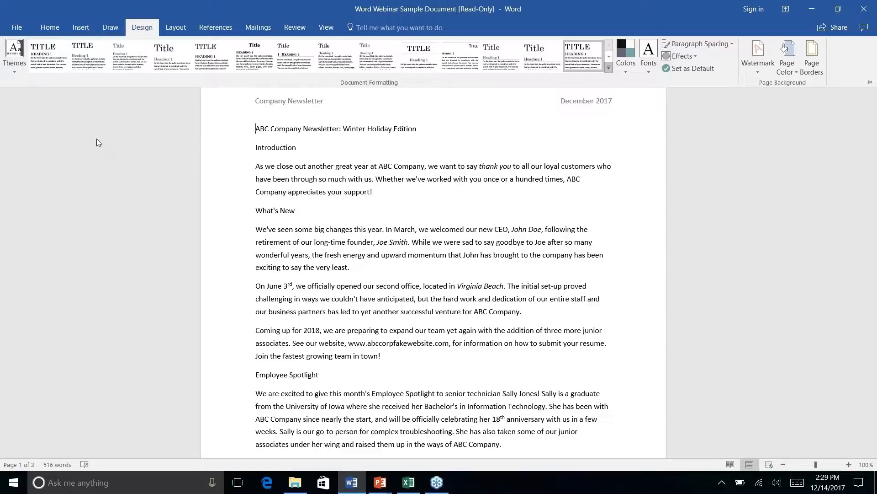
Look through the newsletter's text and section headings and return to the start of the document
{"action": "left_click", "coordinate": [86, 27]}
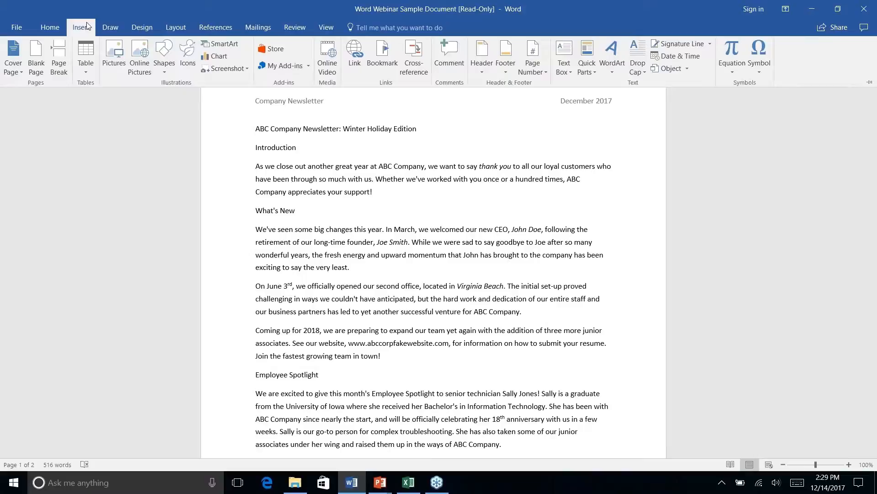
{"action": "left_click", "coordinate": [111, 27]}
{"action": "left_click", "coordinate": [57, 28]}
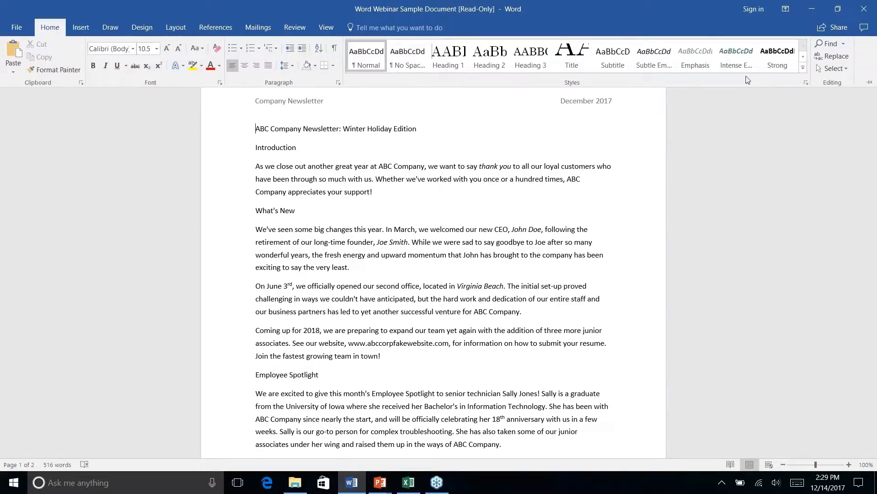
{"action": "left_click", "coordinate": [510, 162]}
{"action": "scroll", "coordinate": [511, 162], "scroll_direction": "down", "scroll_amount": 6}
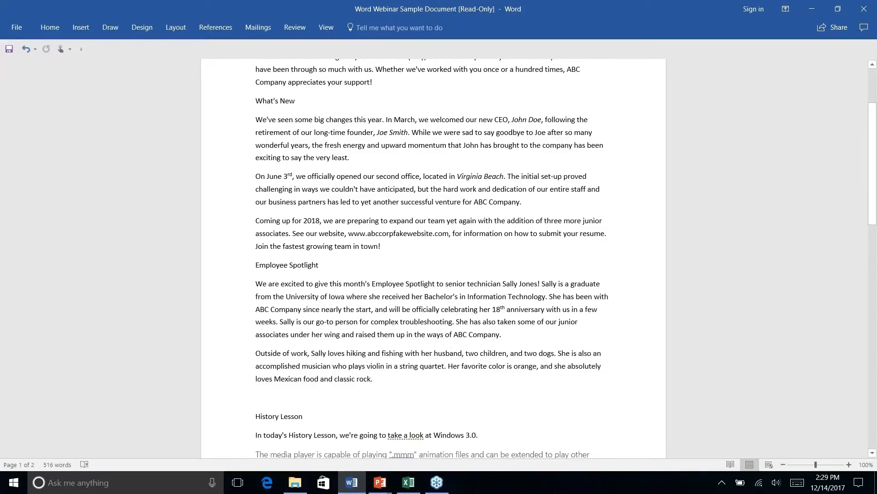
{"action": "key", "text": "ctrl+Home"}
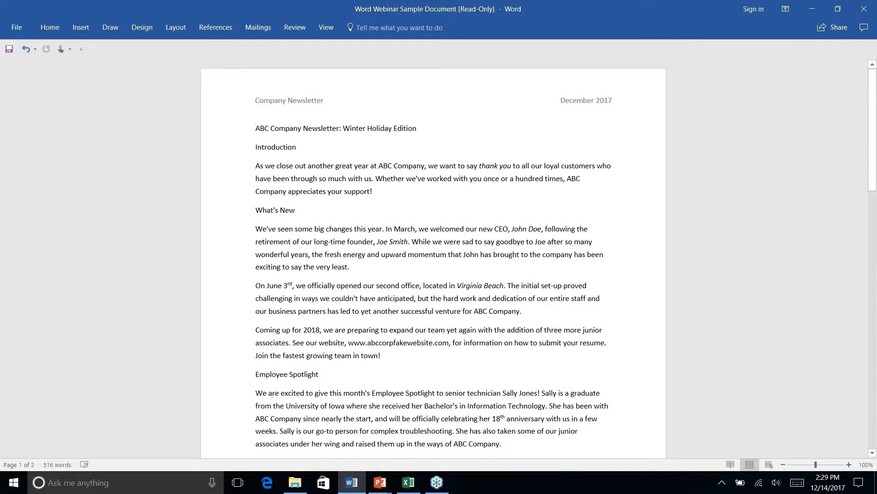
{"action": "scroll", "coordinate": [433, 256], "scroll_direction": "down", "scroll_amount": 5}
{"action": "scroll", "coordinate": [433, 256], "scroll_direction": "down", "scroll_amount": 3}
{"action": "key", "text": "ctrl+Home"}
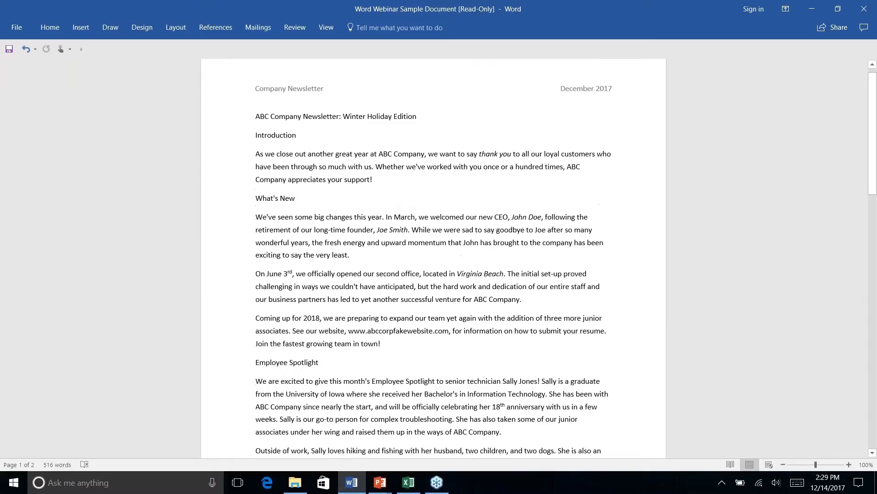
Apply the Title style to the "ABC Company Newsletter: Winter Holiday Edition" line
{"action": "left_click", "coordinate": [51, 27]}
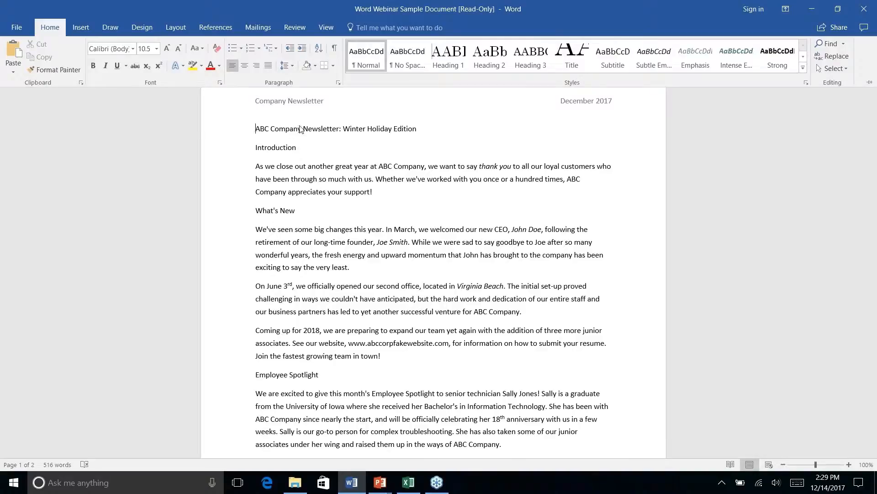
{"action": "left_click", "coordinate": [302, 128]}
{"action": "triple_click", "coordinate": [302, 128]}
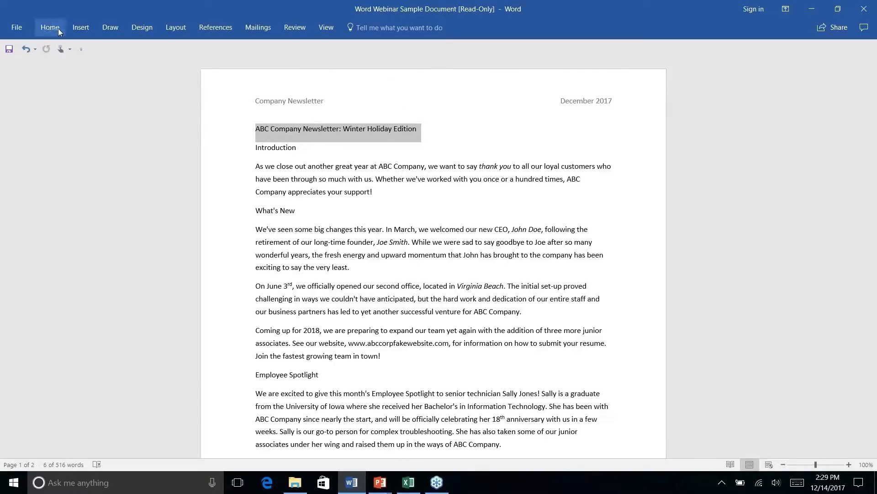
{"action": "left_click", "coordinate": [50, 27]}
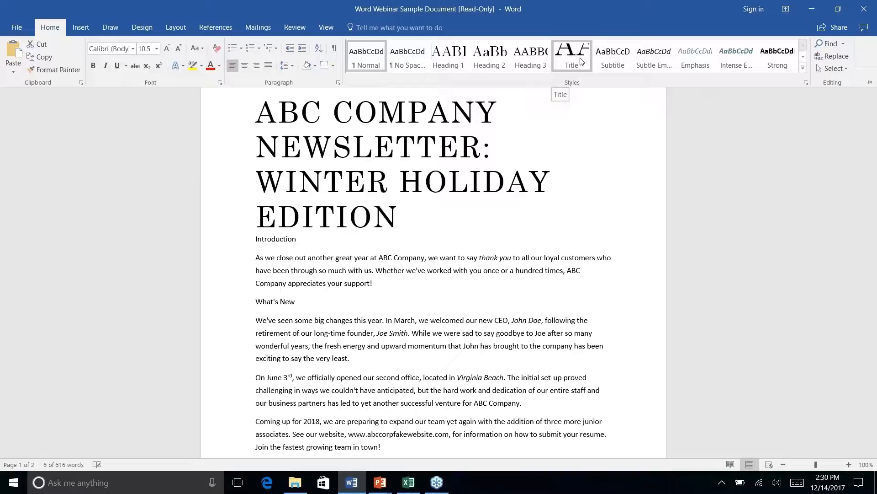
{"action": "left_click", "coordinate": [580, 61]}
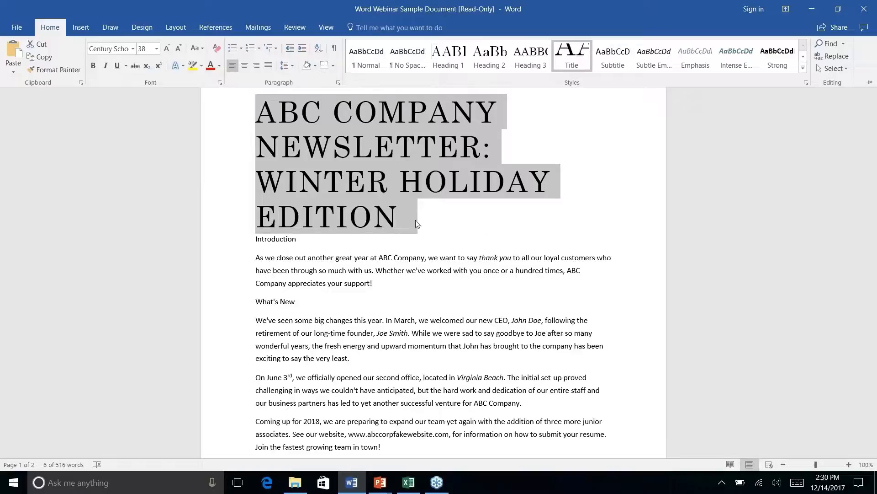
Modify the Title style so its font size is 20
{"action": "left_click", "coordinate": [136, 3]}
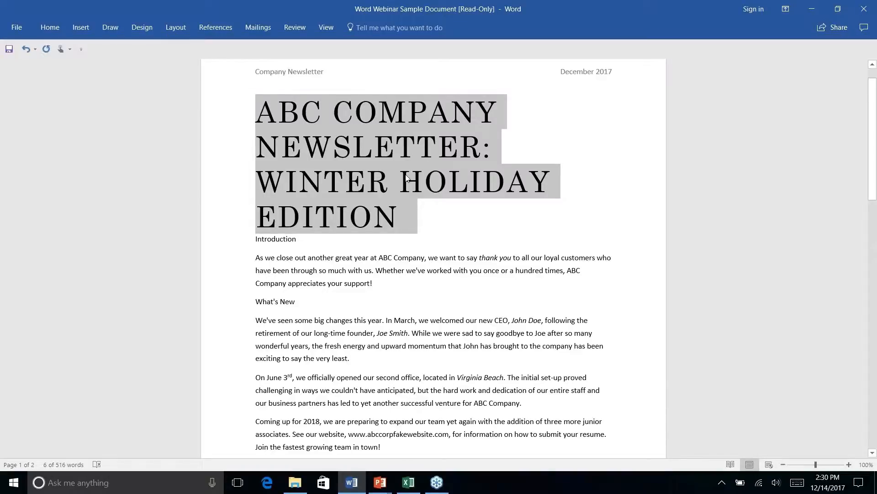
{"action": "right_click", "coordinate": [49, 27]}
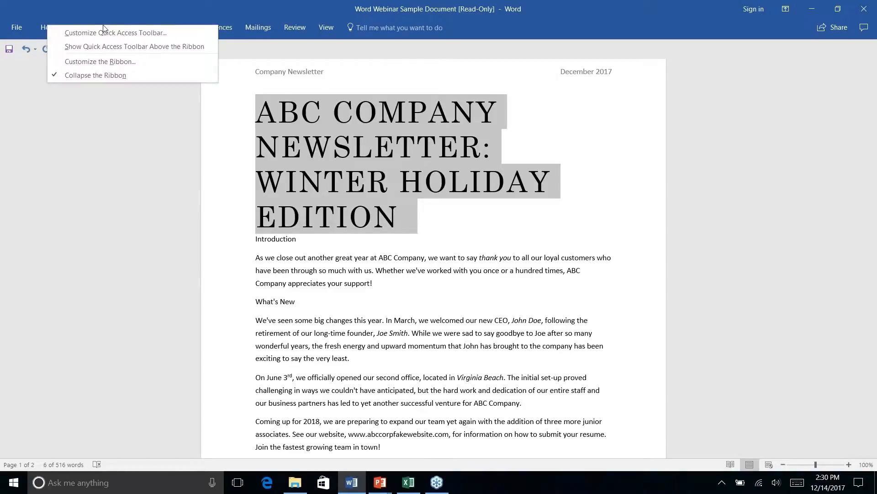
{"action": "left_click", "coordinate": [121, 133]}
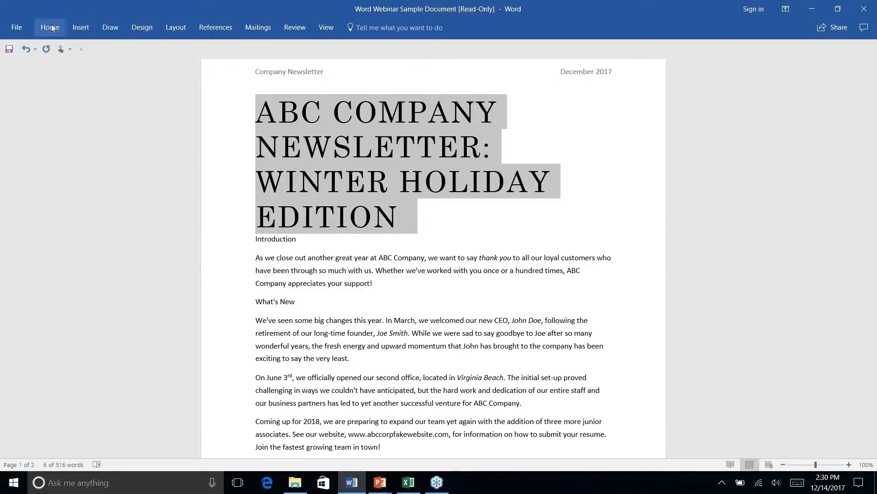
{"action": "left_click", "coordinate": [51, 28]}
{"action": "right_click", "coordinate": [577, 54]}
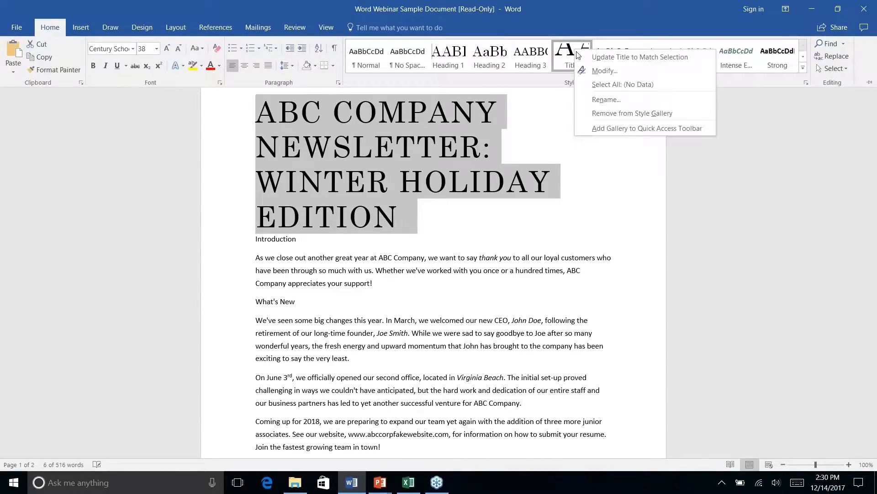
{"action": "left_click", "coordinate": [598, 71]}
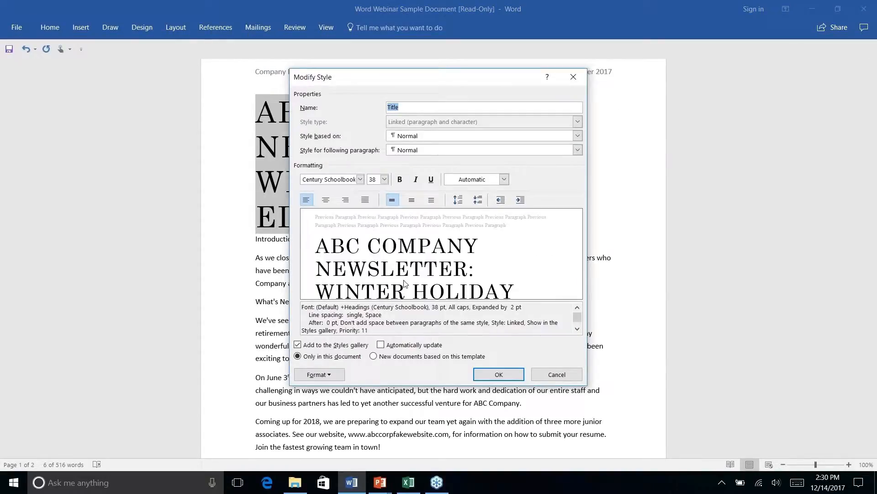
{"action": "left_click", "coordinate": [385, 180]}
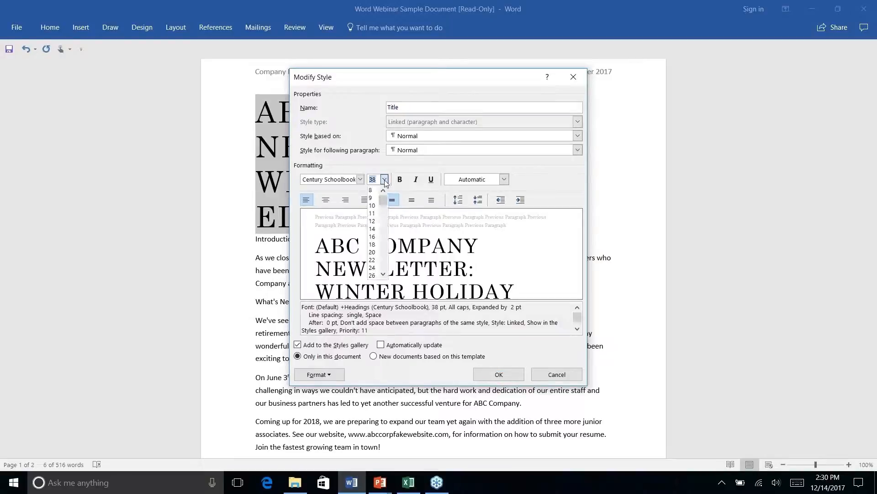
{"action": "left_click", "coordinate": [373, 237]}
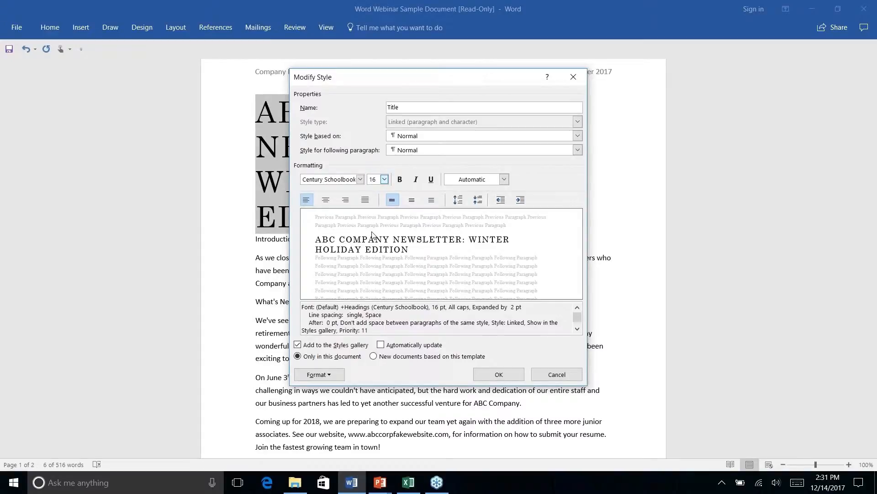
{"action": "left_click", "coordinate": [384, 179]}
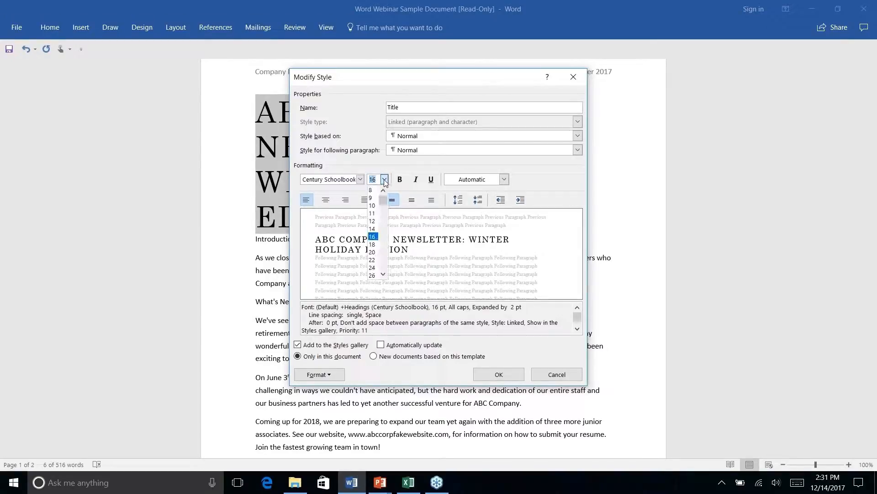
{"action": "left_click", "coordinate": [373, 244]}
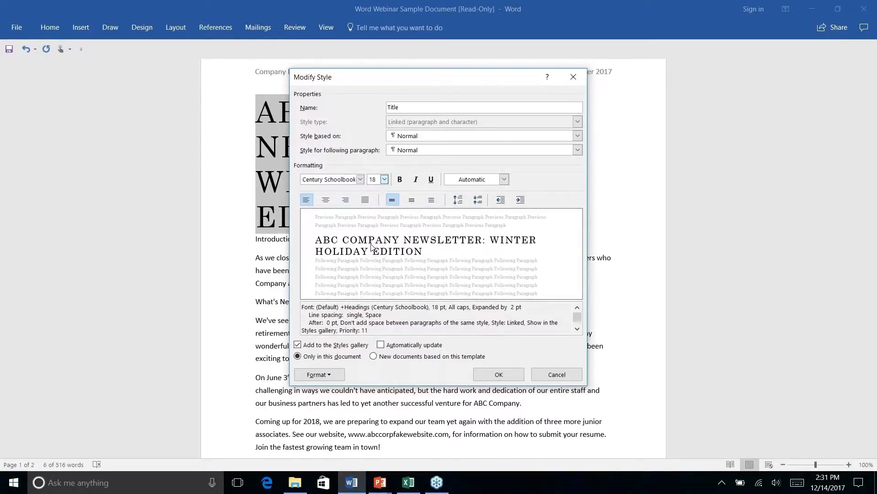
{"action": "left_click", "coordinate": [384, 180]}
{"action": "left_click", "coordinate": [372, 252]}
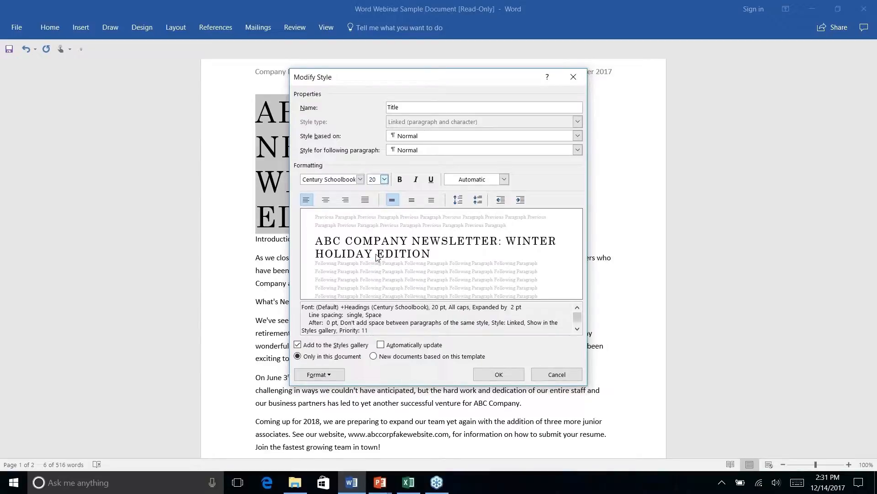
{"action": "left_click", "coordinate": [500, 376]}
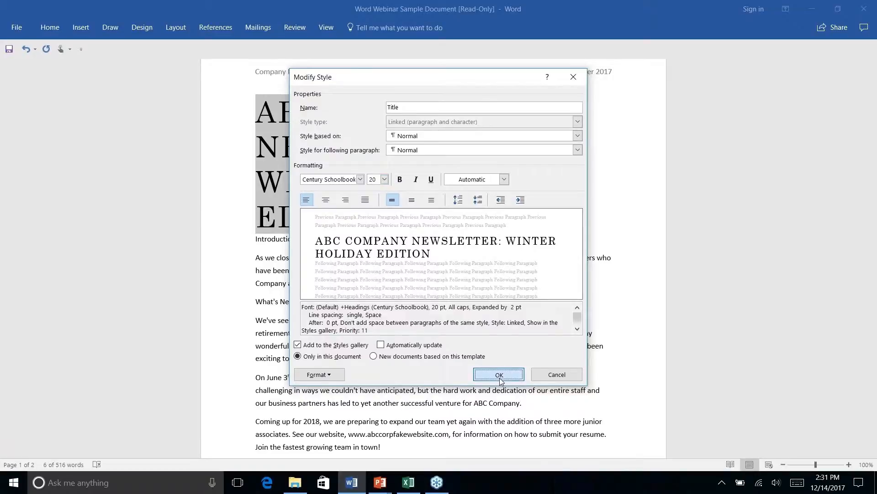
Start a new line in the newsletter title before "Winter Holiday Edition"
{"action": "left_click", "coordinate": [539, 105]}
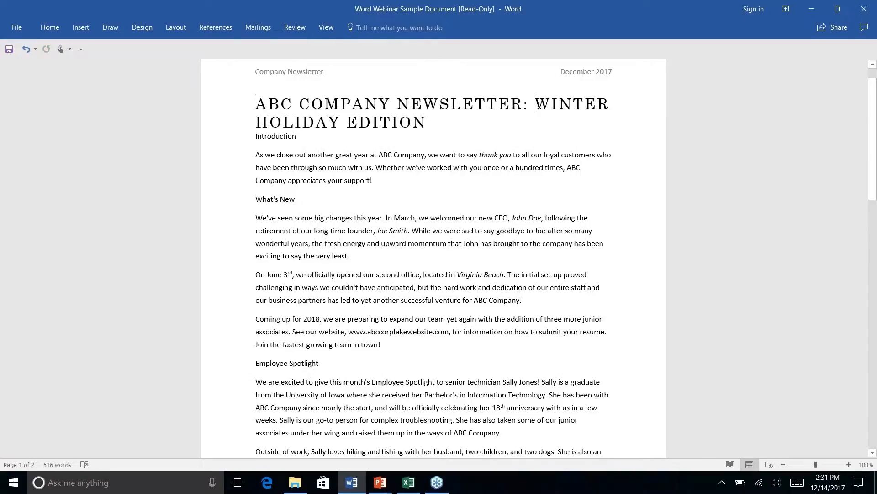
{"action": "key", "text": "Return"}
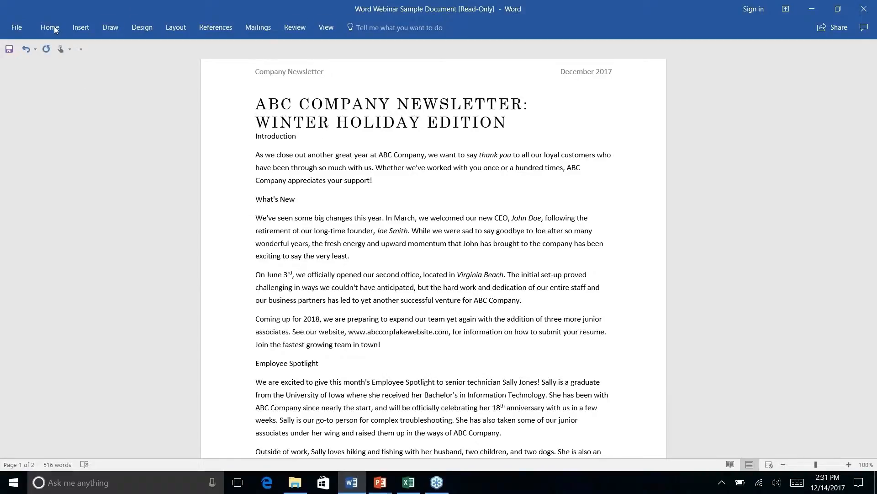
Apply the Heading 1 style to the "Introduction" line below the title
{"action": "double_click", "coordinate": [261, 136]}
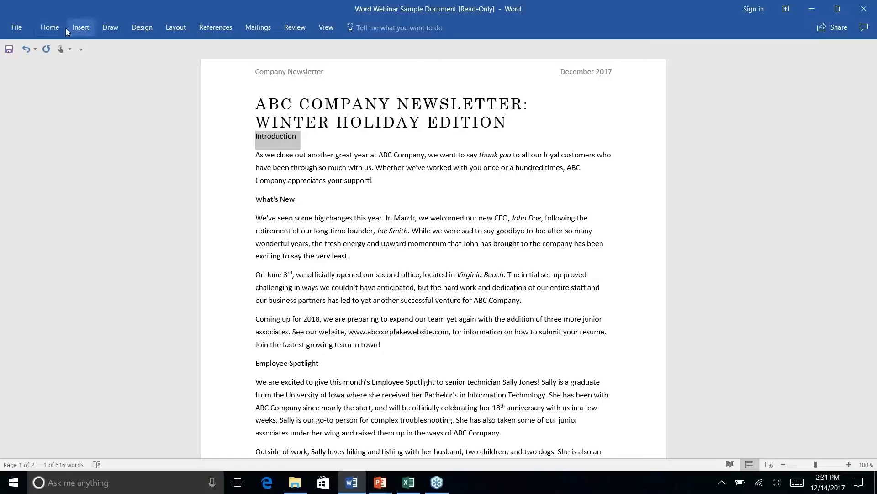
{"action": "left_click", "coordinate": [50, 27]}
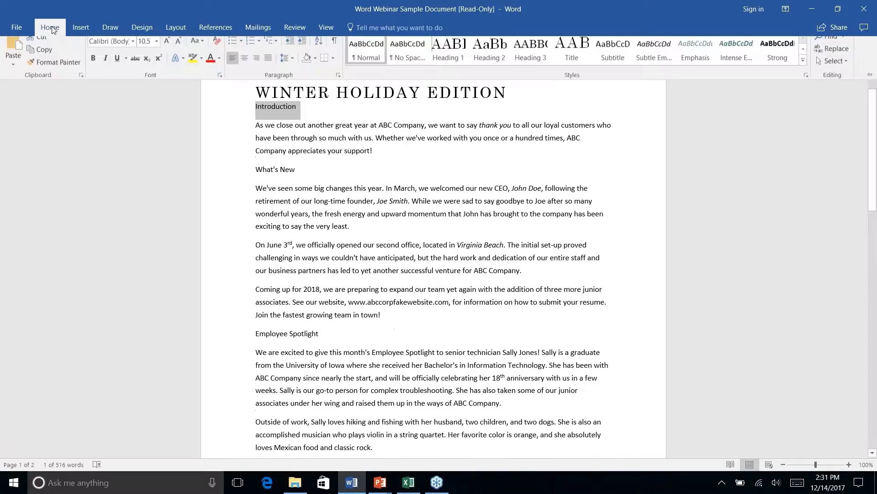
{"action": "left_click", "coordinate": [454, 57]}
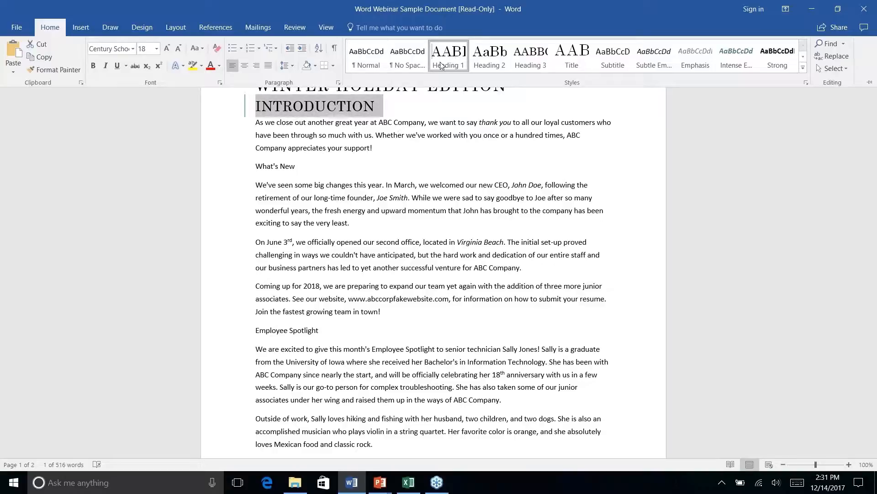
Apply the Heading 2 style to the "What's New" section heading
{"action": "left_click", "coordinate": [271, 167]}
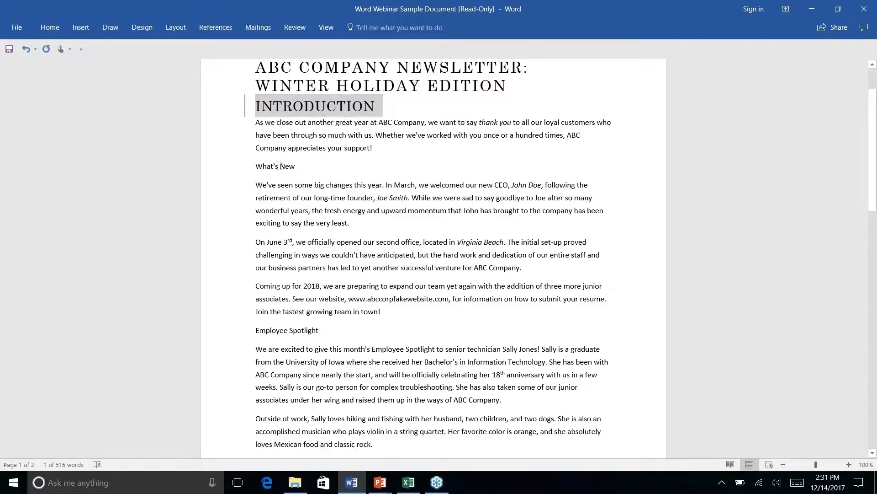
{"action": "double_click", "coordinate": [281, 167]}
{"action": "left_click", "coordinate": [296, 167]}
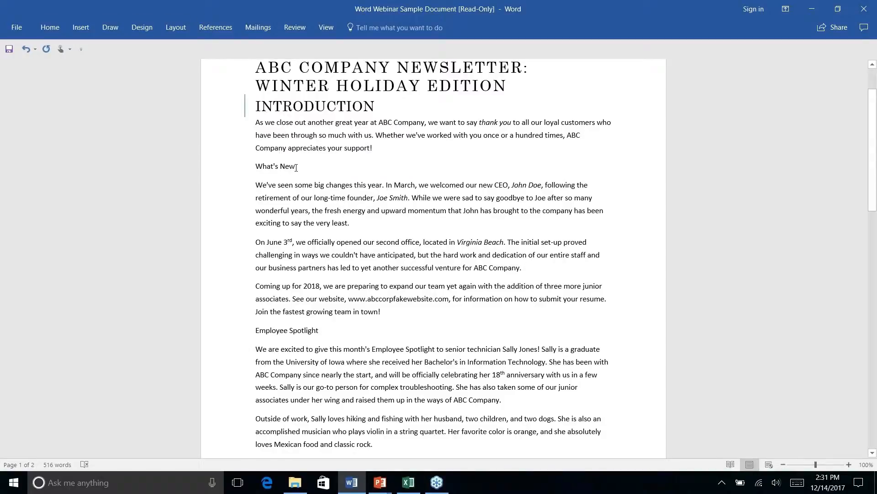
{"action": "left_click_drag", "start_coordinate": [297, 167], "coordinate": [241, 164]}
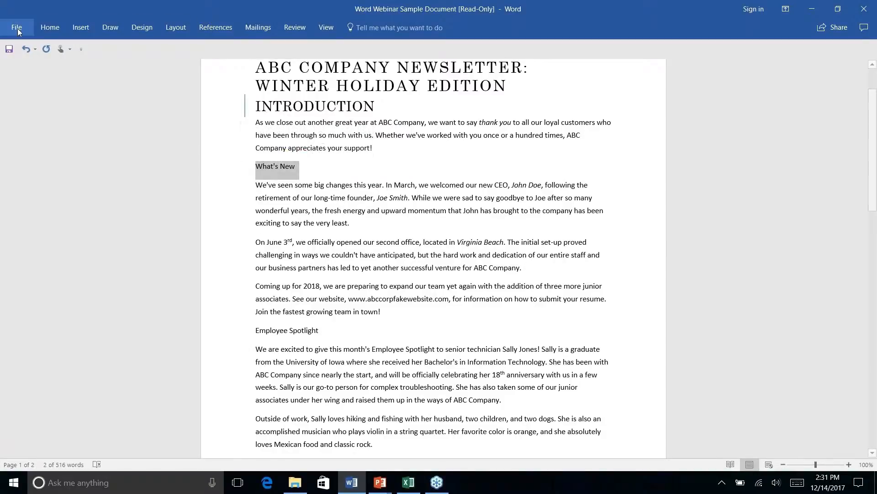
{"action": "left_click", "coordinate": [51, 28]}
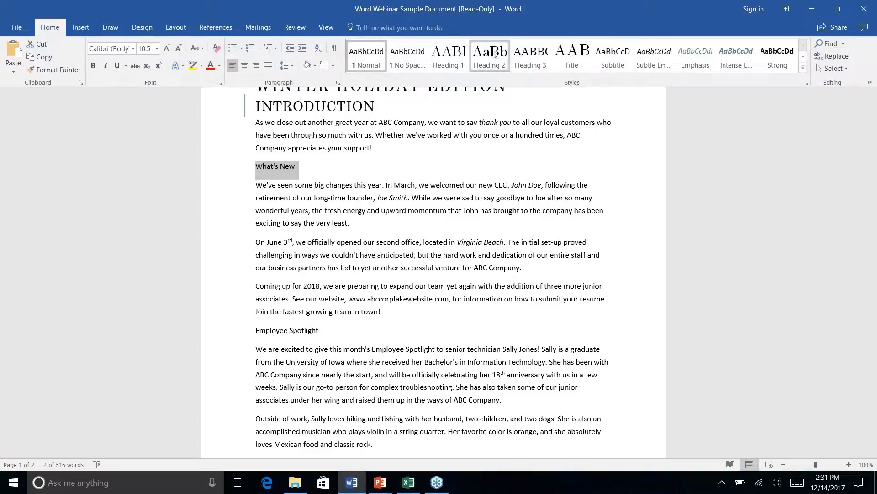
{"action": "left_click", "coordinate": [489, 55]}
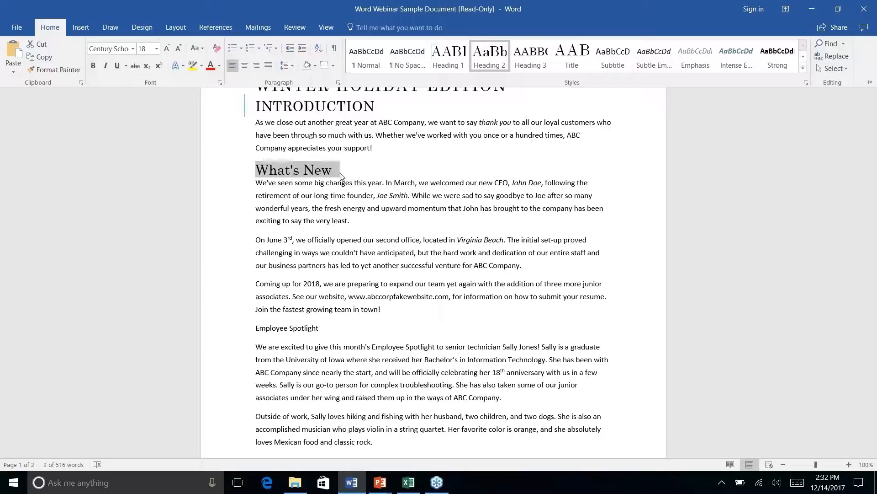
Apply the Heading 1 style to the "Employee Spotlight" section heading
{"action": "left_click", "coordinate": [281, 329]}
{"action": "right_click", "coordinate": [284, 330]}
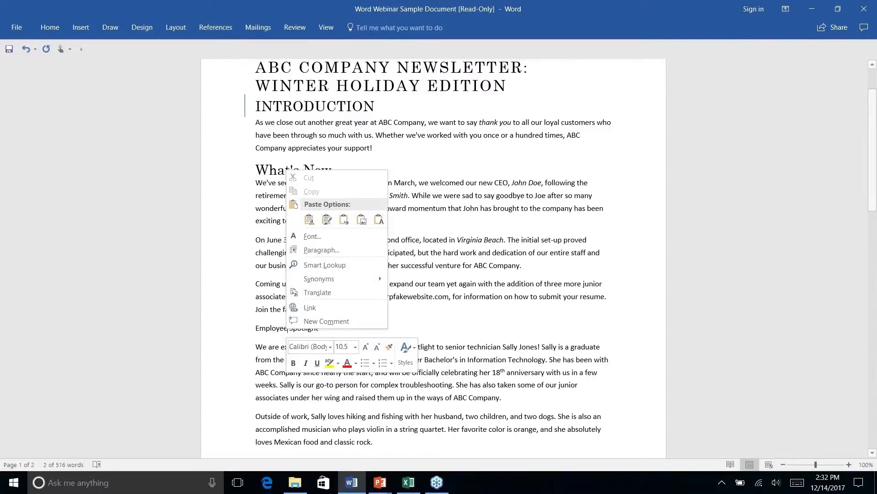
{"action": "left_click", "coordinate": [285, 330]}
{"action": "triple_click", "coordinate": [259, 328]}
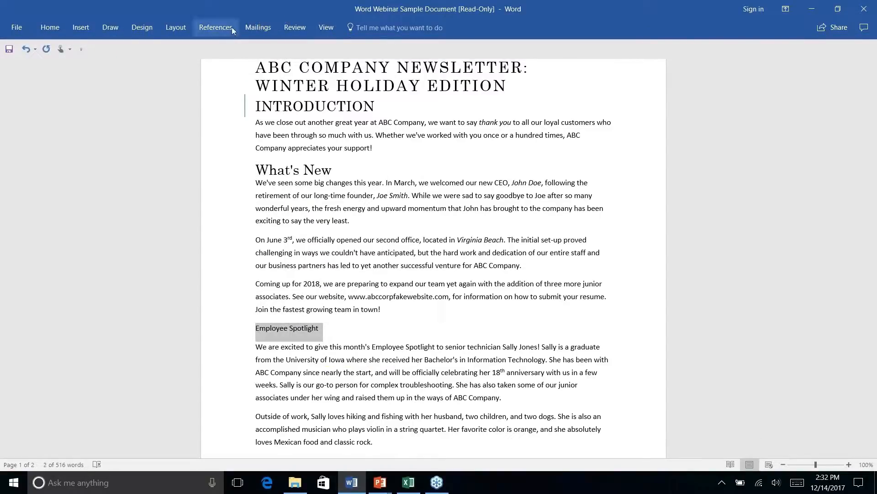
{"action": "left_click", "coordinate": [50, 27]}
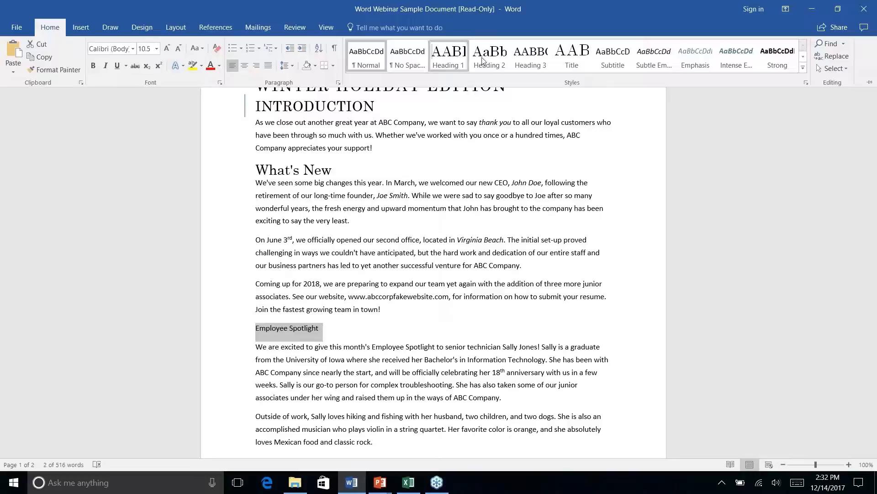
{"action": "left_click", "coordinate": [456, 62]}
Apply the Heading 1 style to the "History Lesson" section heading
{"action": "scroll", "coordinate": [433, 258], "scroll_direction": "down", "scroll_amount": 6}
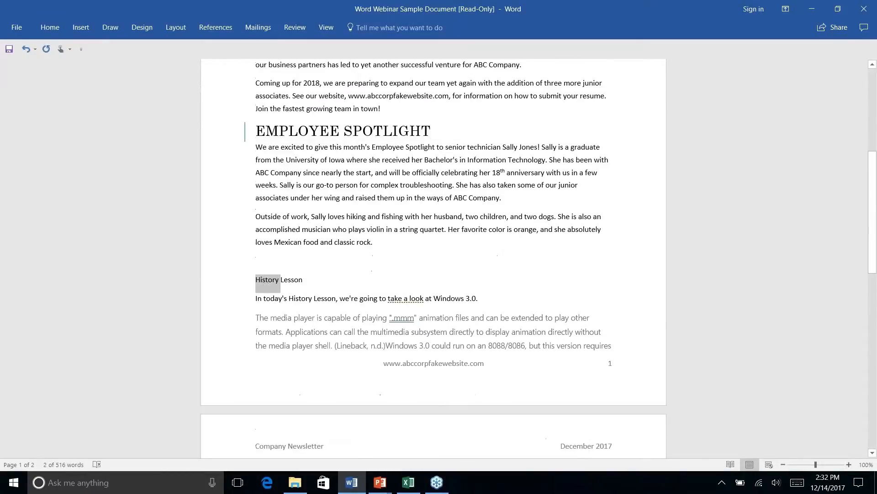
{"action": "triple_click", "coordinate": [267, 279]}
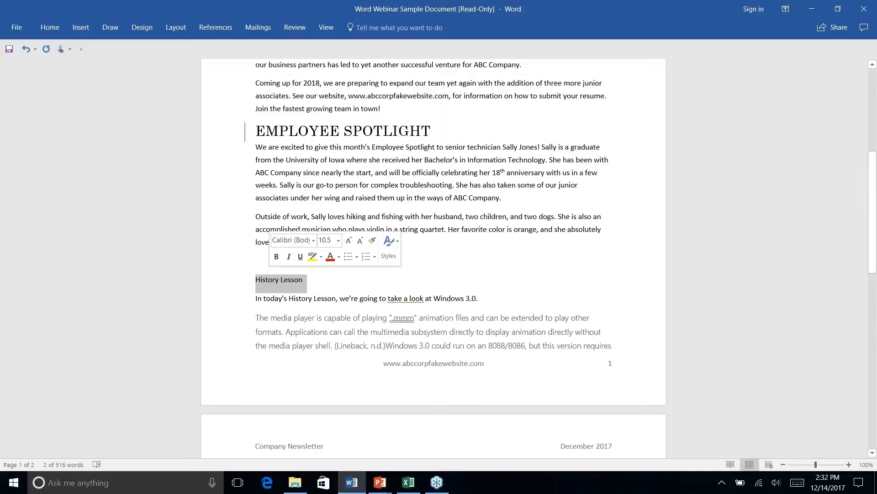
{"action": "left_click", "coordinate": [49, 27]}
{"action": "left_click", "coordinate": [450, 57]}
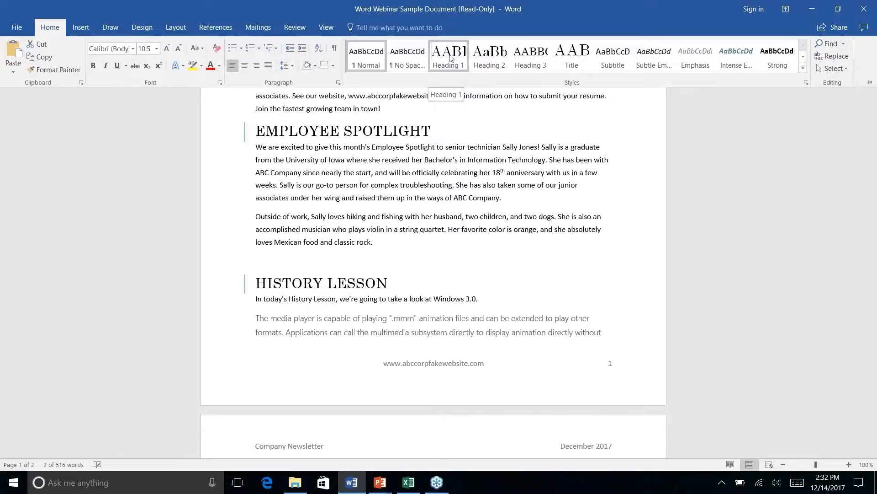
Delete the References bibliography block on page 2 and the extra blank space above "How Are We Doing?"
{"action": "scroll", "coordinate": [412, 205], "scroll_direction": "down", "scroll_amount": 6}
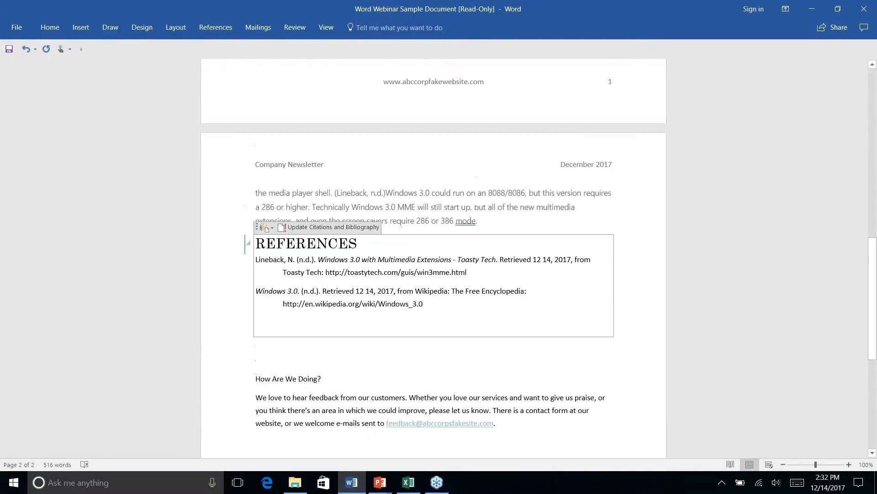
{"action": "scroll", "coordinate": [316, 247], "scroll_direction": "up", "scroll_amount": 1}
{"action": "left_click", "coordinate": [41, 24]}
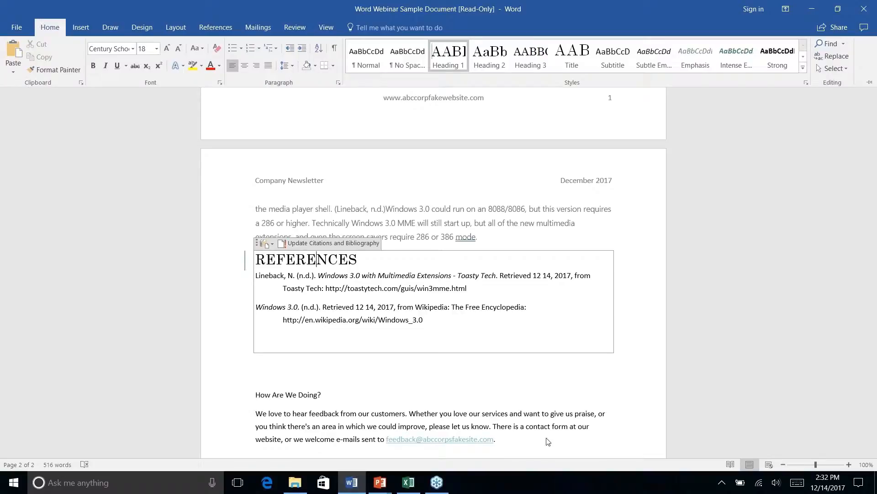
{"action": "right_click", "coordinate": [441, 310]}
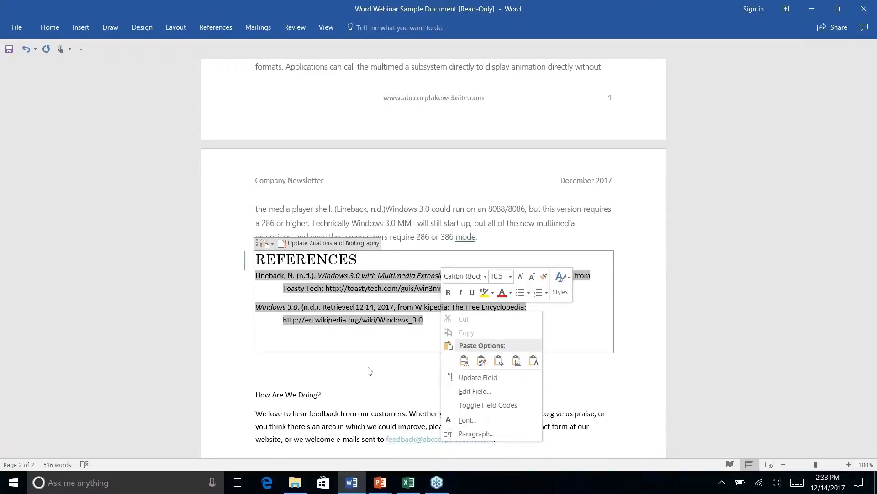
{"action": "key", "text": "Escape"}
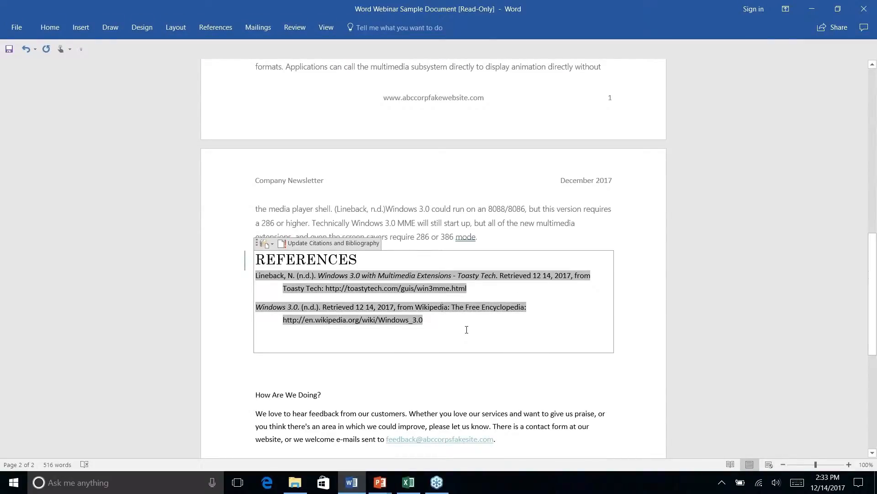
{"action": "key", "text": "Delete"}
{"action": "right_click", "coordinate": [522, 357]}
{"action": "key", "text": "Escape"}
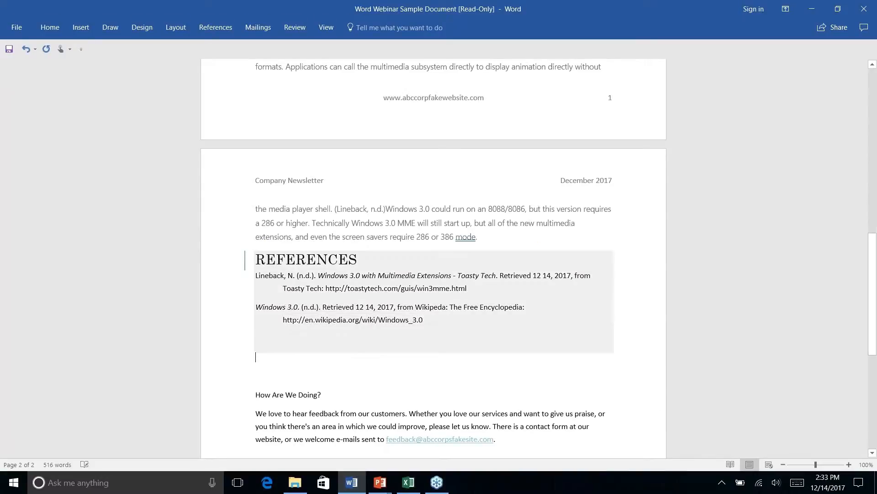
{"action": "key", "text": "Delete"}
{"action": "left_click_drag", "start_coordinate": [450, 323], "coordinate": [256, 259]}
{"action": "key", "text": "Delete"}
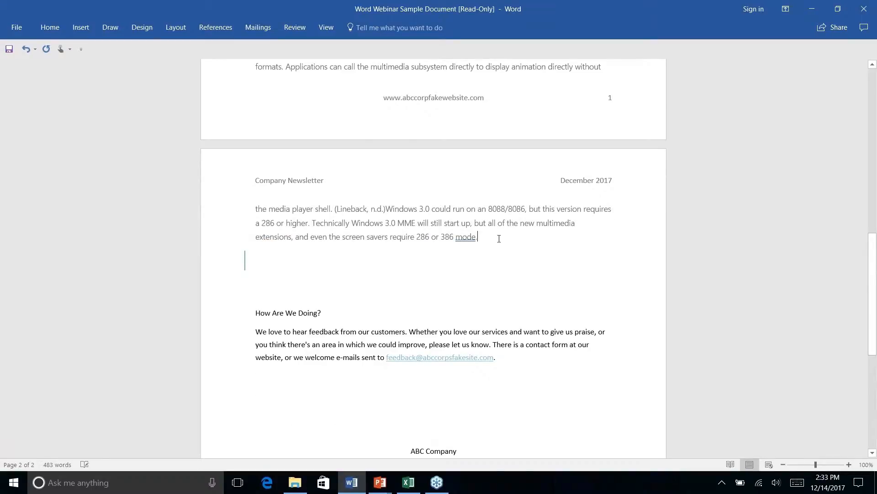
{"action": "key", "text": "Delete"}
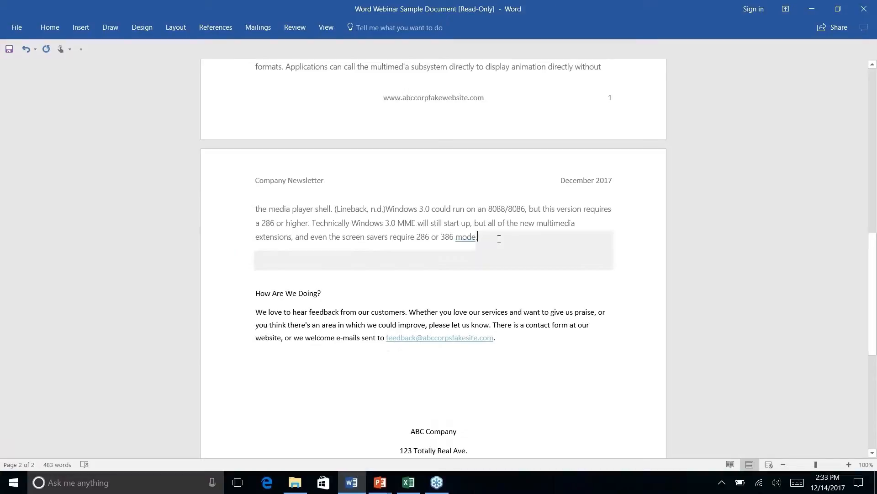
{"action": "key", "text": "Down"}
{"action": "key", "text": "Down"}
{"action": "key", "text": "Down"}
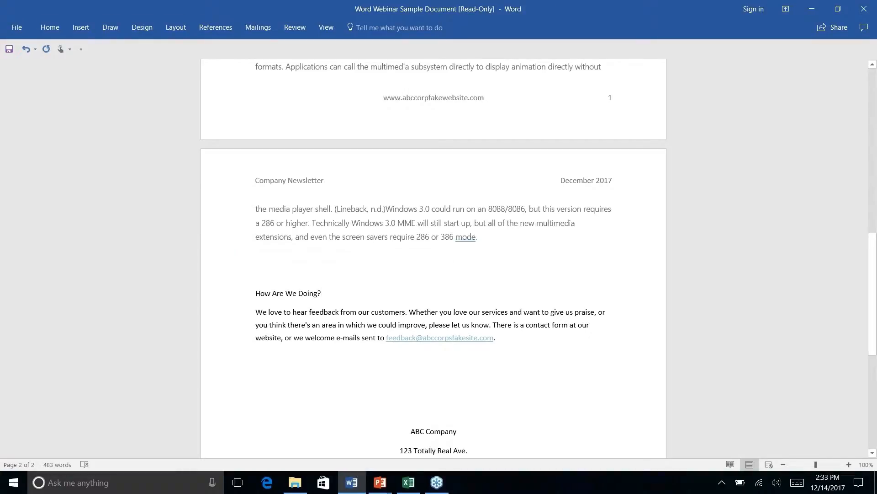
{"action": "left_click", "coordinate": [257, 257]}
{"action": "right_click", "coordinate": [367, 279]}
{"action": "scroll", "coordinate": [366, 280], "scroll_direction": "up", "scroll_amount": 3}
{"action": "left_click", "coordinate": [311, 248]}
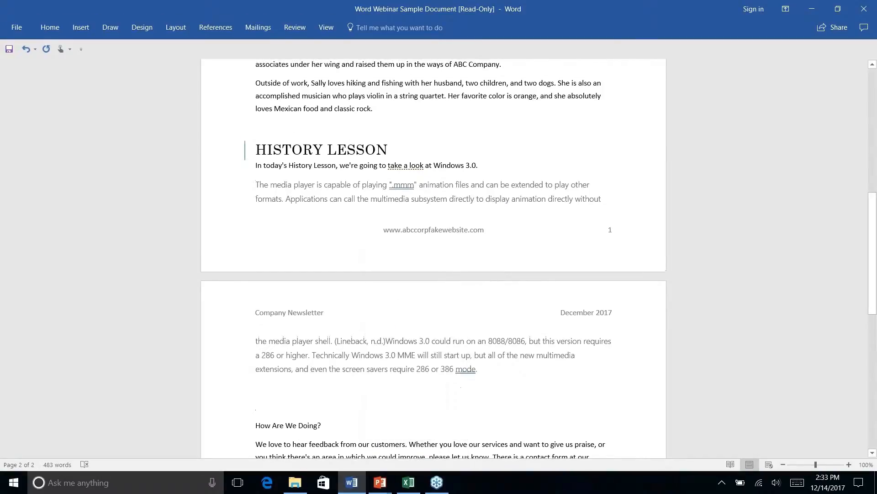
{"action": "scroll", "coordinate": [317, 211], "scroll_direction": "up", "scroll_amount": 2}
{"action": "scroll", "coordinate": [318, 211], "scroll_direction": "down", "scroll_amount": 10}
{"action": "scroll", "coordinate": [317, 212], "scroll_direction": "up", "scroll_amount": 6}
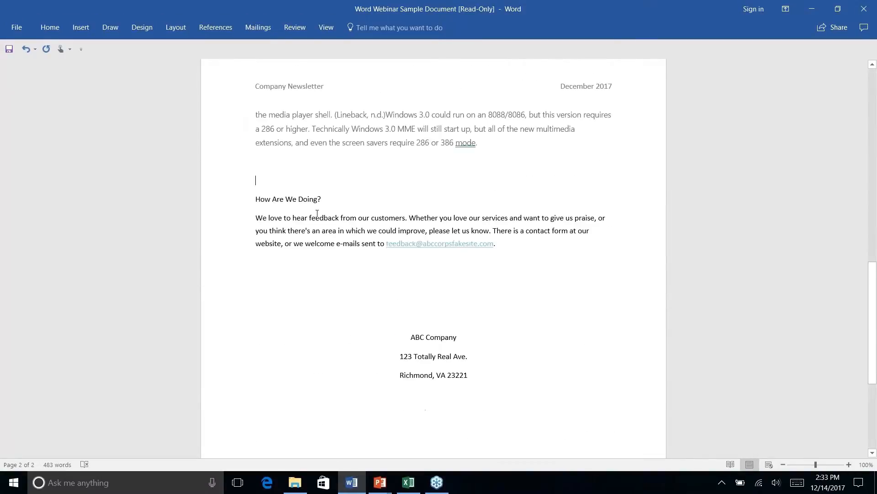
Apply the Heading 1 style to the "How Are We Doing?" line on page 2
{"action": "scroll", "coordinate": [317, 214], "scroll_direction": "down", "scroll_amount": 2}
{"action": "right_click", "coordinate": [318, 214]}
{"action": "triple_click", "coordinate": [295, 215]}
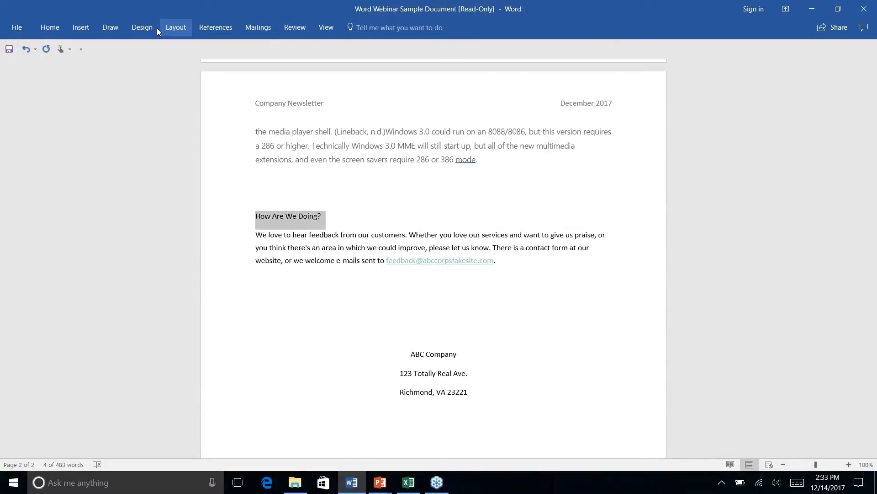
{"action": "left_click", "coordinate": [50, 30]}
{"action": "left_click", "coordinate": [449, 55]}
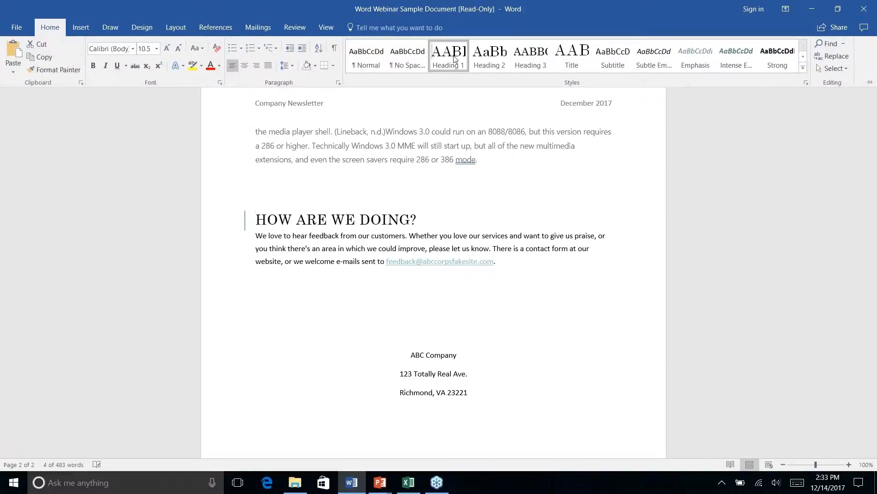
Add an empty line between the newsletter title and the Introduction heading on page 1
{"action": "scroll", "coordinate": [433, 275], "scroll_direction": "up", "scroll_amount": 15}
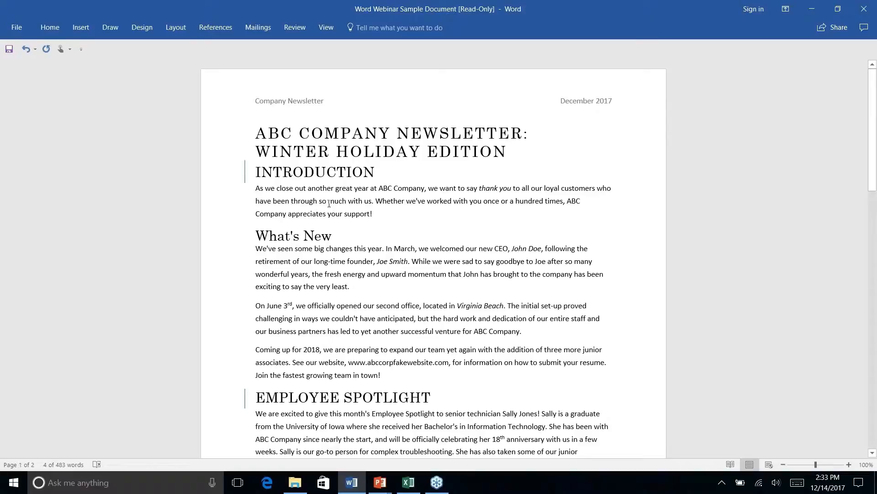
{"action": "left_click", "coordinate": [330, 204]}
{"action": "left_click", "coordinate": [304, 177]}
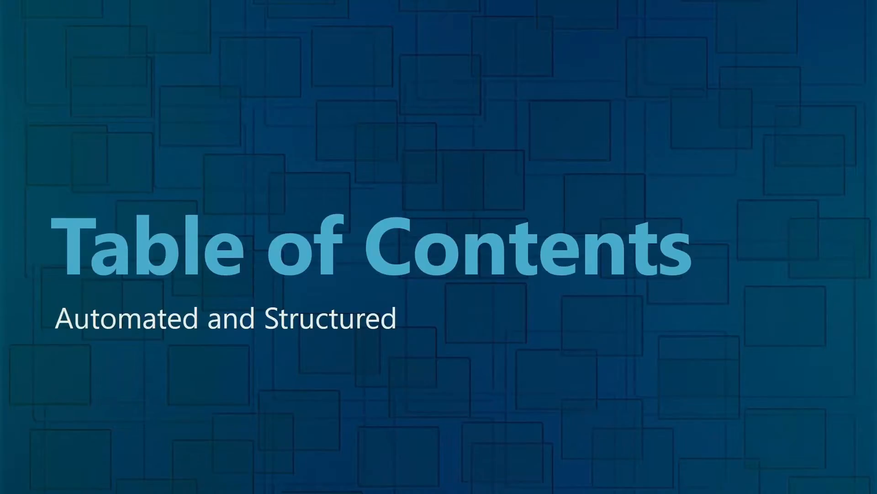
{"action": "key", "text": "alt+Tab"}
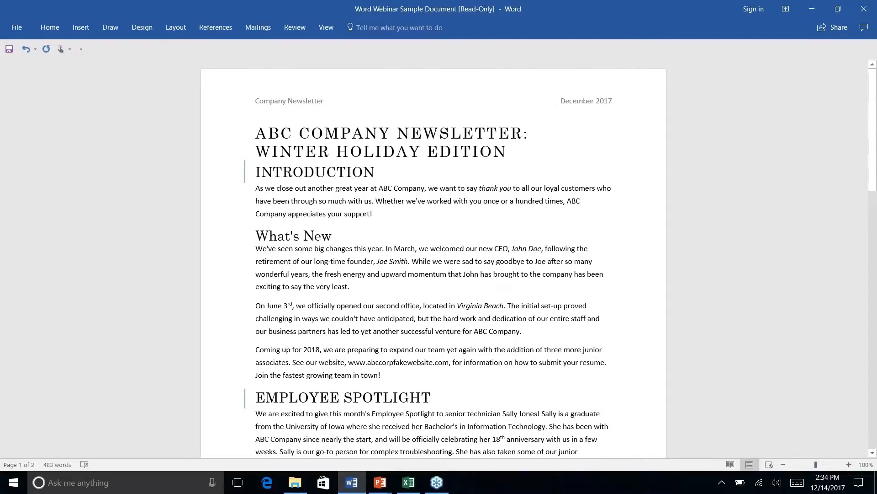
{"action": "key", "text": "Return"}
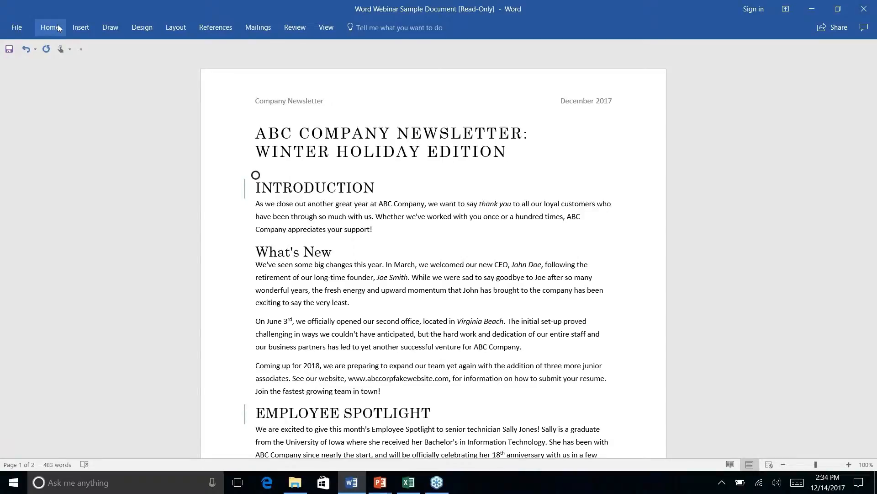
Insert an Automatic Table 1 table of contents between the newsletter title and the Introduction heading
{"action": "left_click", "coordinate": [211, 27]}
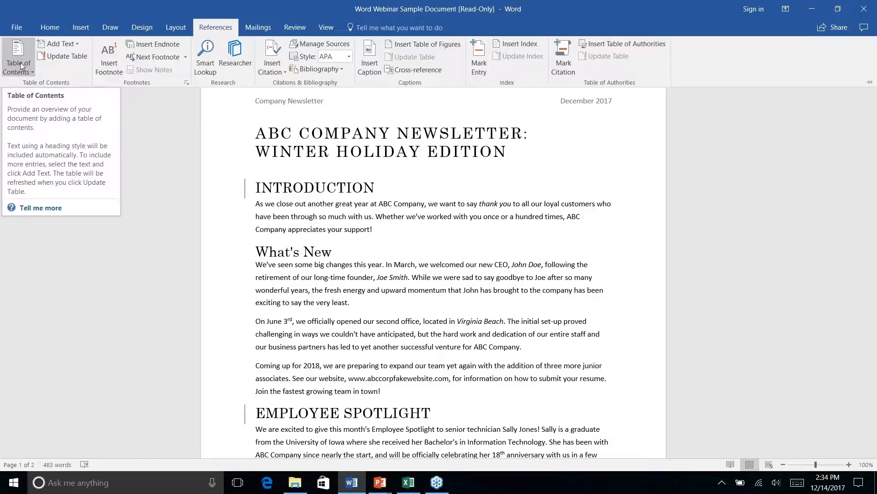
{"action": "left_click", "coordinate": [29, 73]}
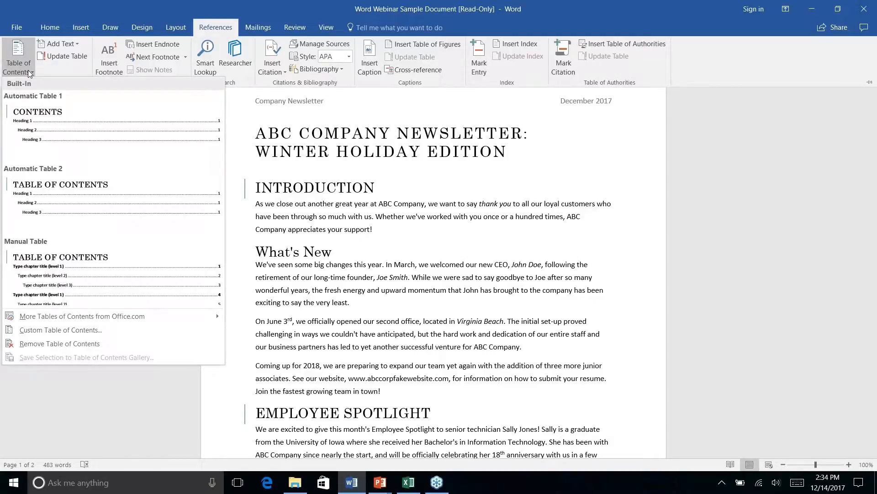
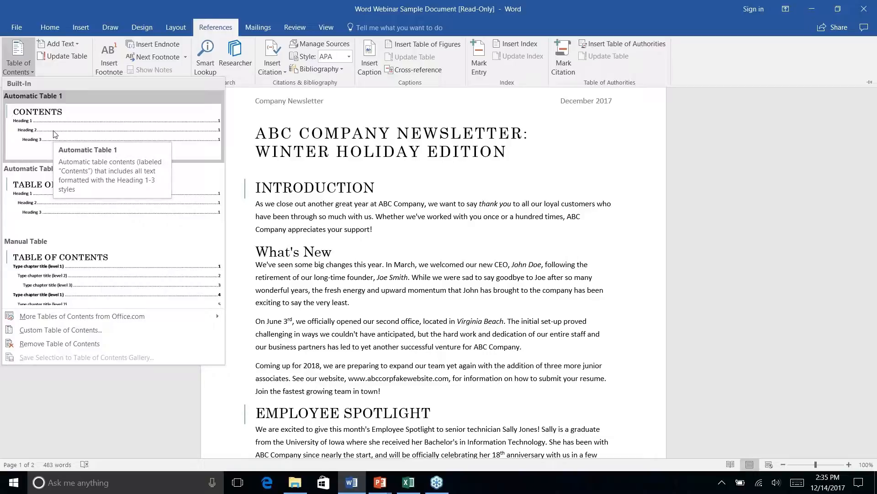
{"action": "right_click", "coordinate": [38, 134]}
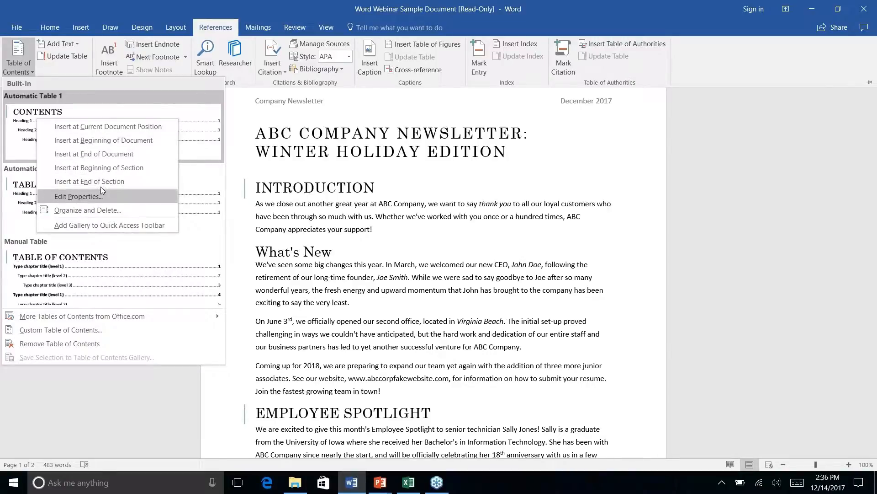
{"action": "key", "text": "Escape"}
{"action": "key", "text": "Escape"}
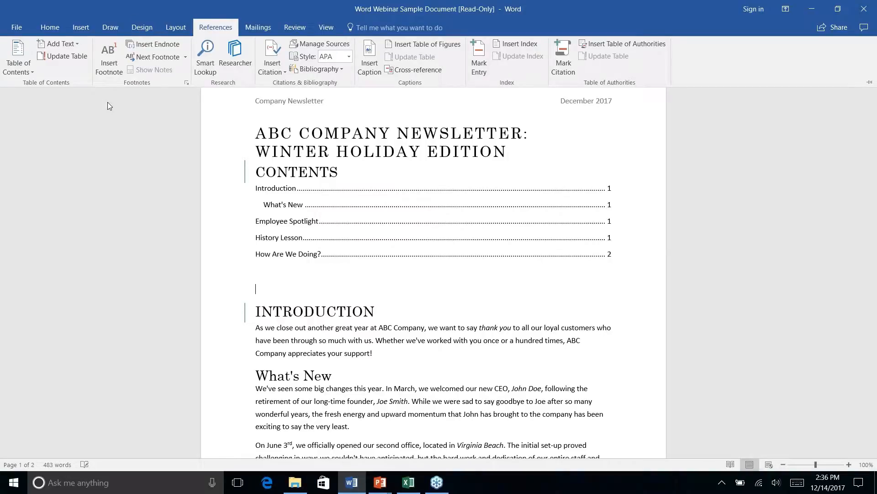
Add an empty line between the newsletter title and the Contents table
{"action": "left_click", "coordinate": [516, 231]}
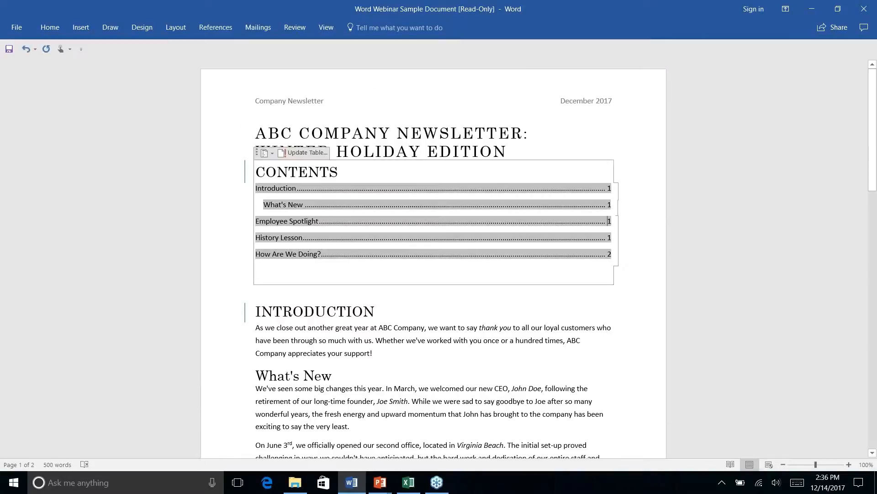
{"action": "left_click", "coordinate": [508, 152]}
{"action": "key", "text": "Return"}
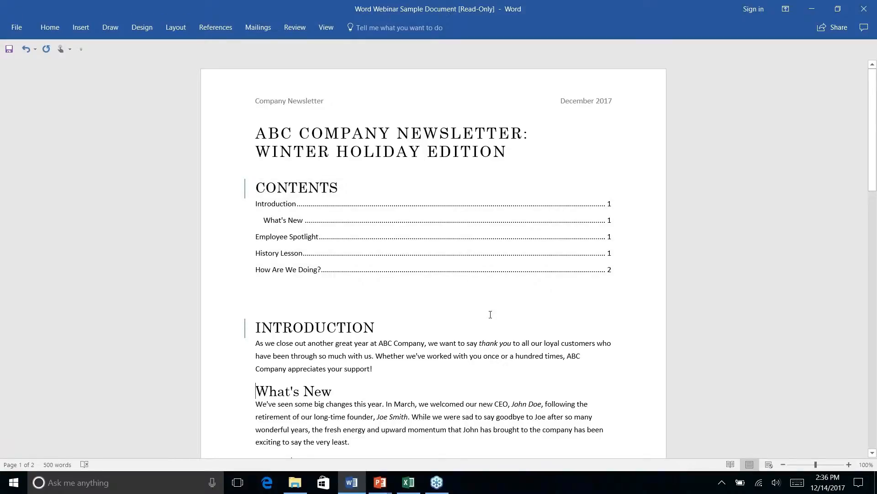
{"action": "scroll", "coordinate": [489, 313], "scroll_direction": "down", "scroll_amount": 3}
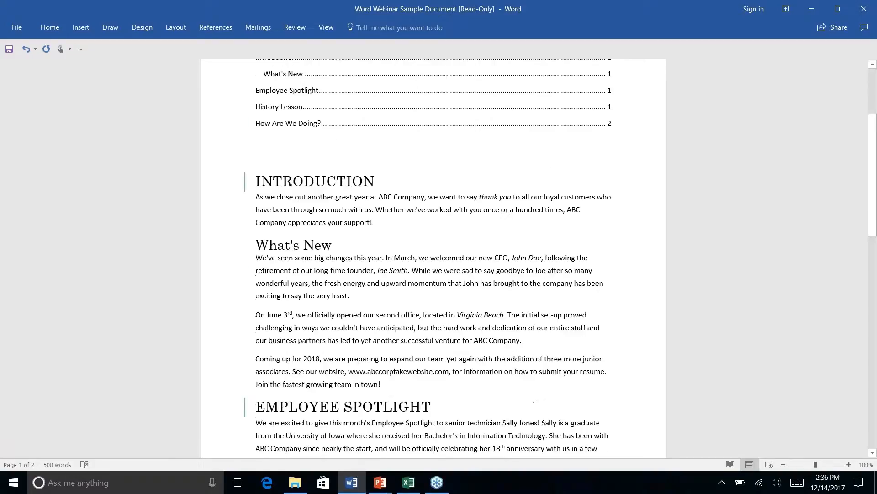
{"action": "scroll", "coordinate": [486, 304], "scroll_direction": "up", "scroll_amount": 3}
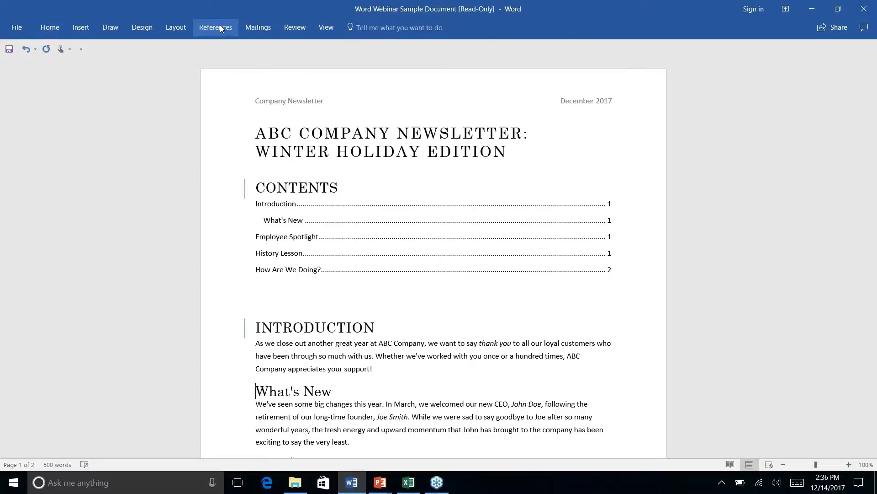
{"action": "left_click", "coordinate": [219, 28]}
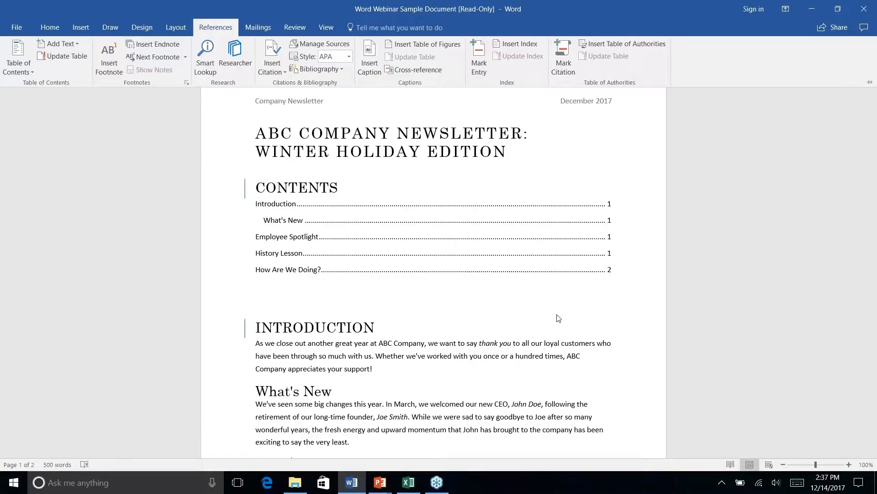
{"action": "left_click", "coordinate": [497, 294]}
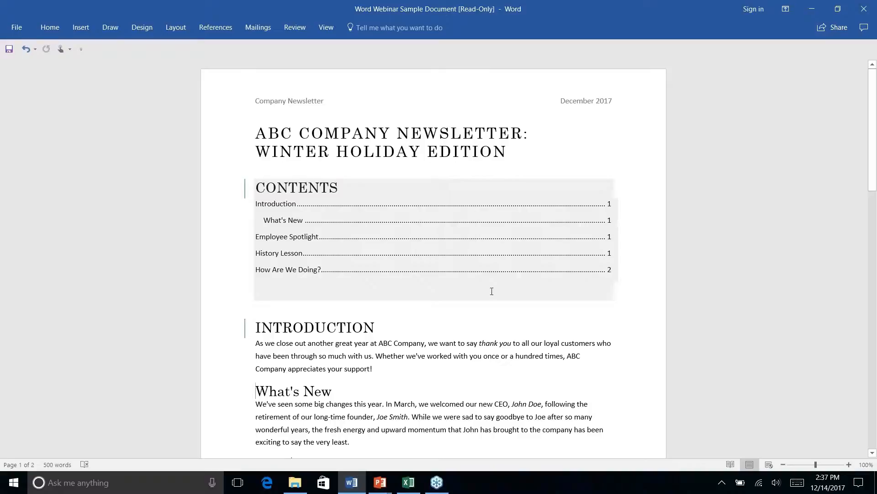
{"action": "left_click", "coordinate": [448, 277]}
{"action": "left_click", "coordinate": [457, 313]}
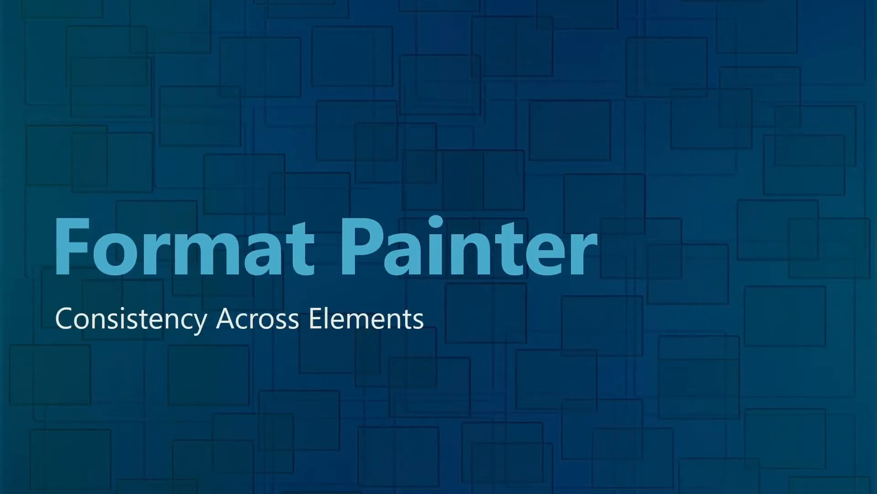
Switch back to the Word document and place the cursor before "ABC Company" in the address block on the last page
{"action": "key", "text": "alt+Tab"}
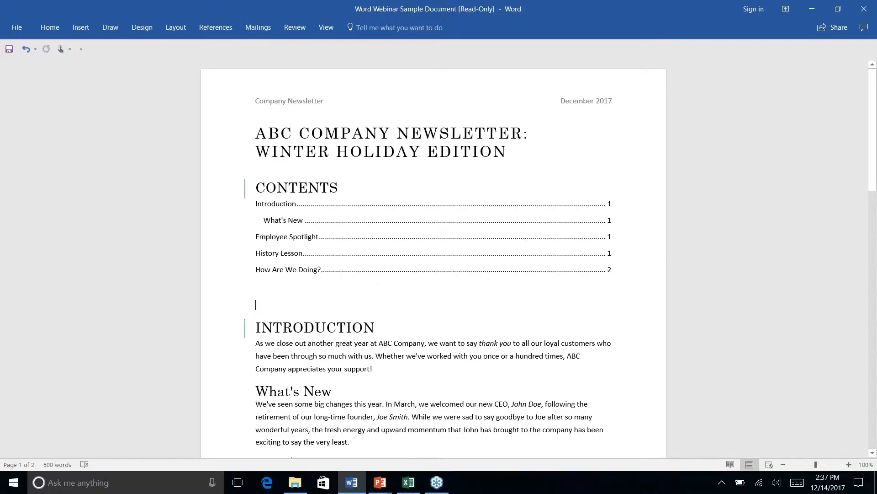
{"action": "left_click", "coordinate": [494, 238]}
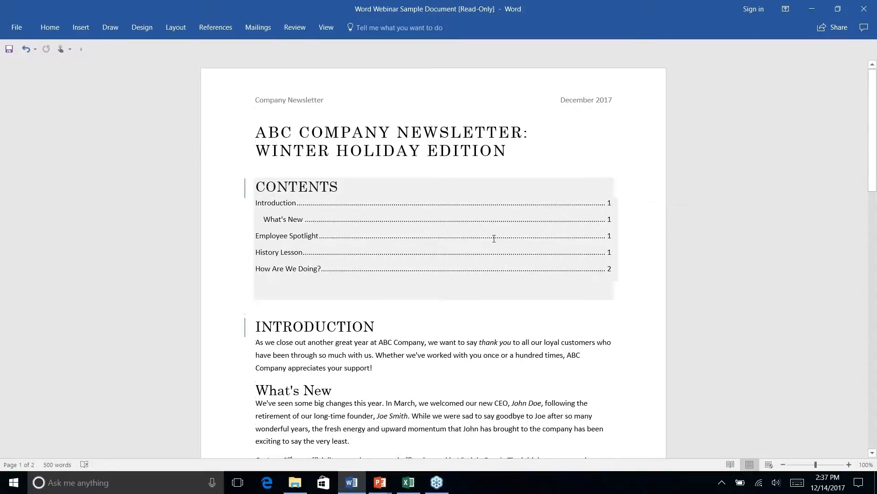
{"action": "left_click", "coordinate": [494, 239], "text": "ctrl"}
{"action": "scroll", "coordinate": [494, 238], "scroll_direction": "down", "scroll_amount": 10}
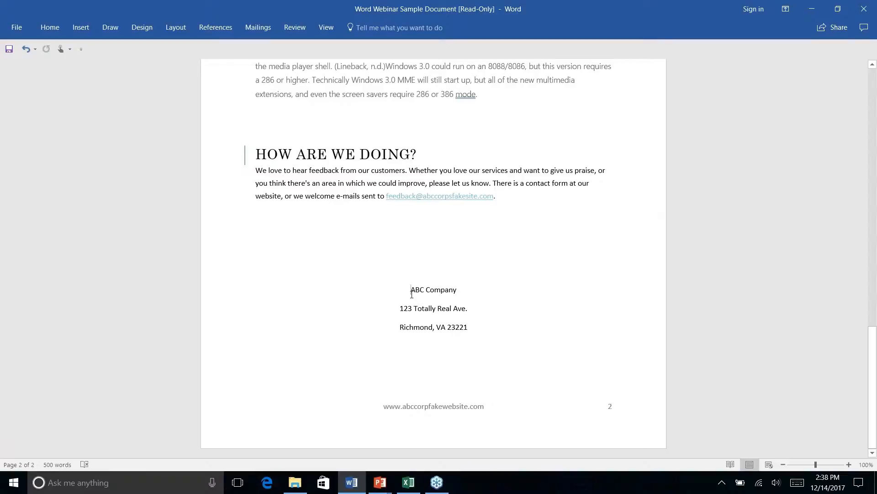
{"action": "left_click", "coordinate": [78, 28]}
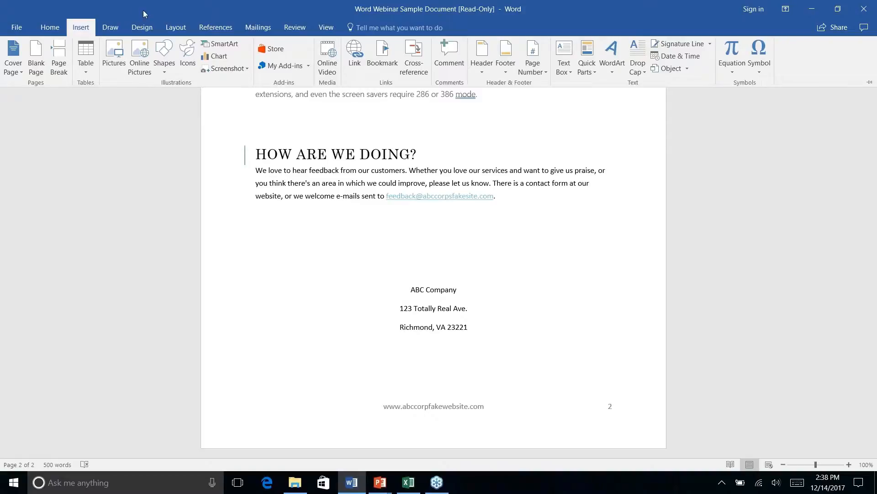
{"action": "right_click", "coordinate": [164, 72]}
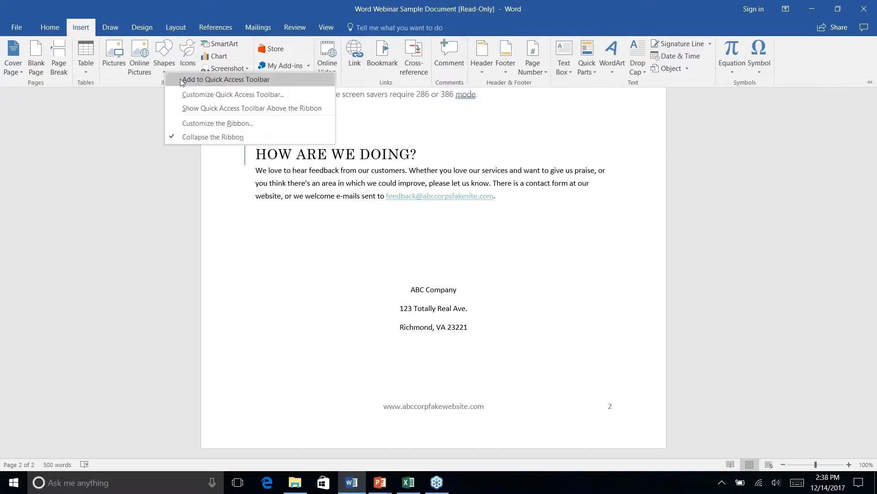
{"action": "left_click", "coordinate": [164, 52]}
{"action": "left_click", "coordinate": [165, 51]}
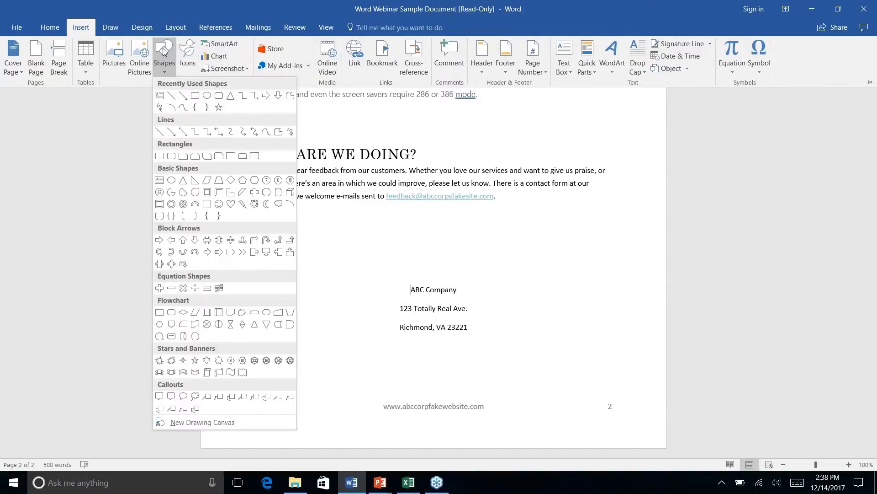
{"action": "left_click", "coordinate": [219, 95]}
{"action": "key", "text": "Escape"}
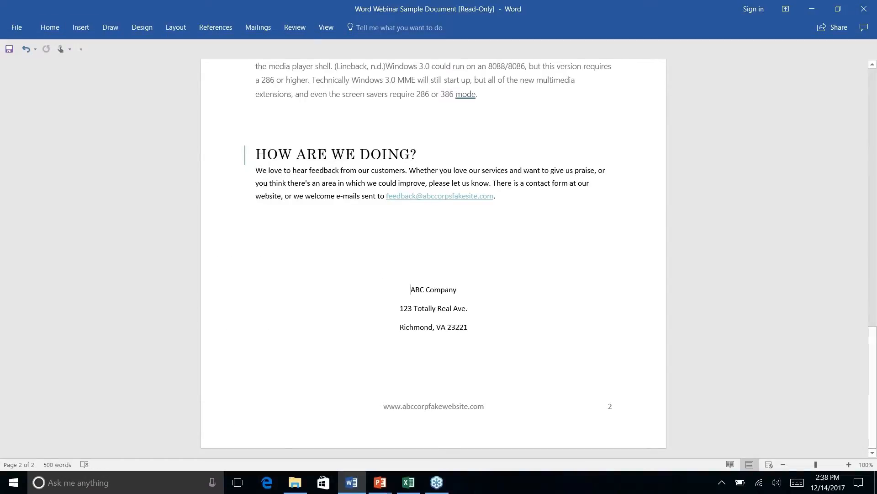
Draw a rounded rectangle about 1.37" high and 1.77" wide over the company address block on the last page
{"action": "left_click", "coordinate": [105, 25]}
{"action": "left_click", "coordinate": [73, 30]}
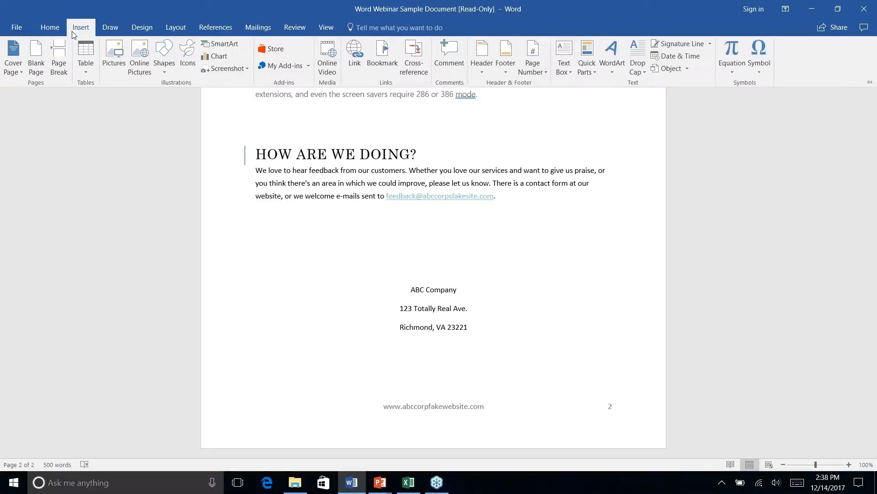
{"action": "left_click", "coordinate": [164, 57]}
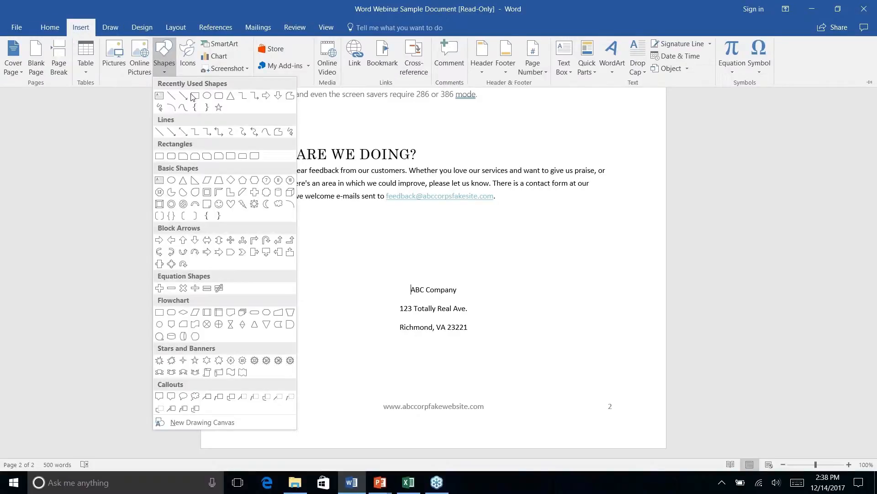
{"action": "left_click", "coordinate": [207, 95]}
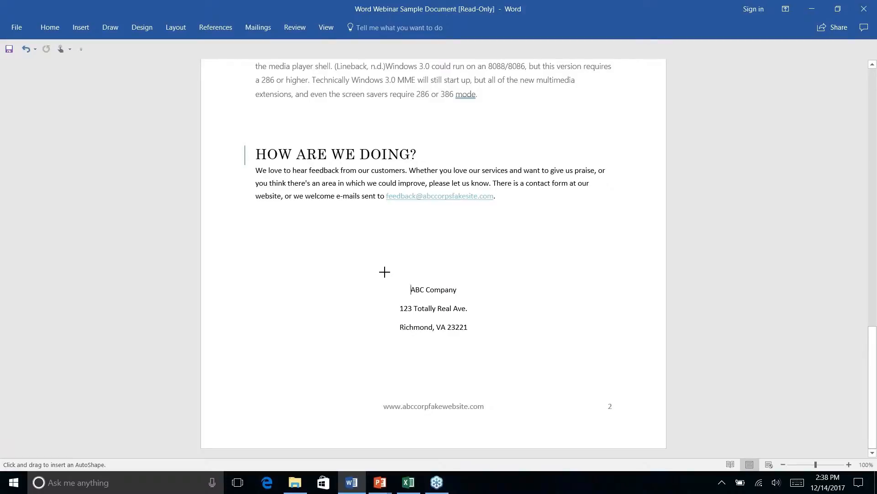
{"action": "left_click_drag", "start_coordinate": [384, 272], "coordinate": [482, 348]}
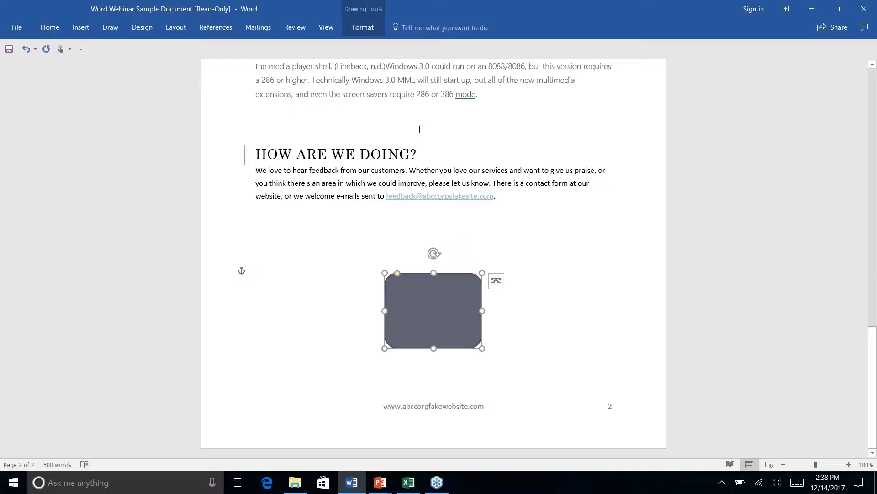
Send the rounded rectangle behind the text of the company address block on the last page
{"action": "left_click", "coordinate": [363, 28]}
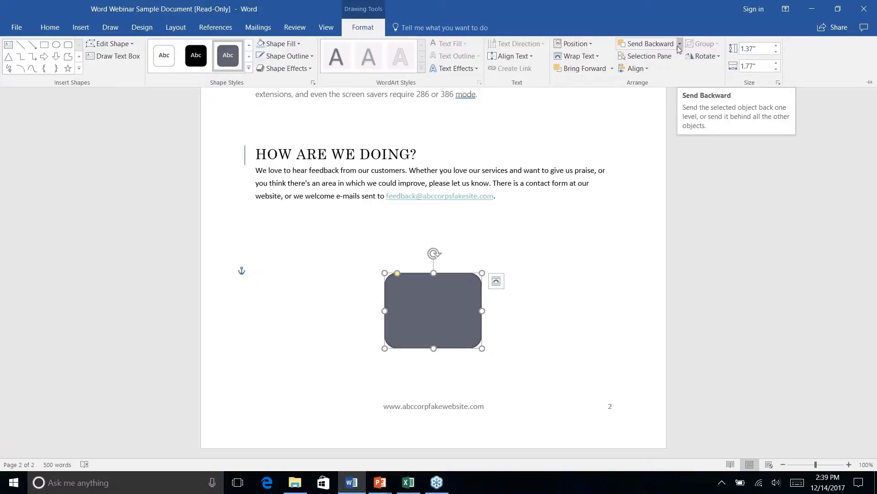
{"action": "left_click", "coordinate": [679, 46]}
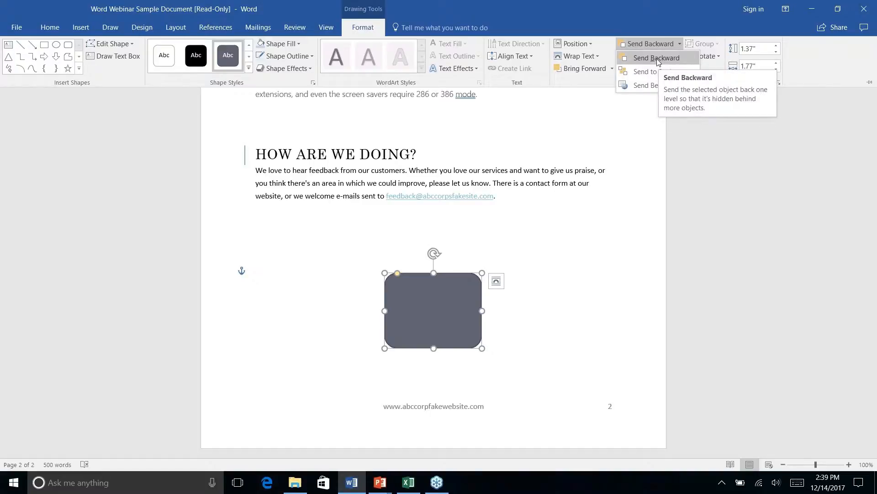
{"action": "right_click", "coordinate": [656, 87]}
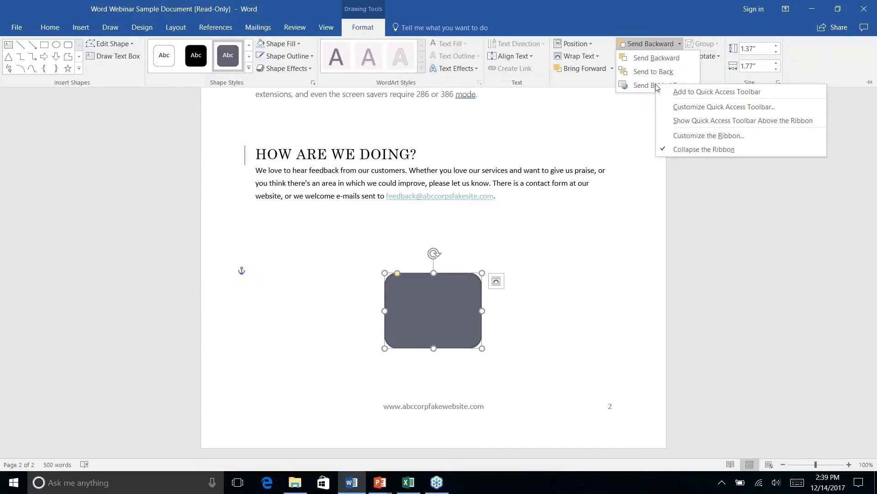
{"action": "left_click", "coordinate": [649, 87]}
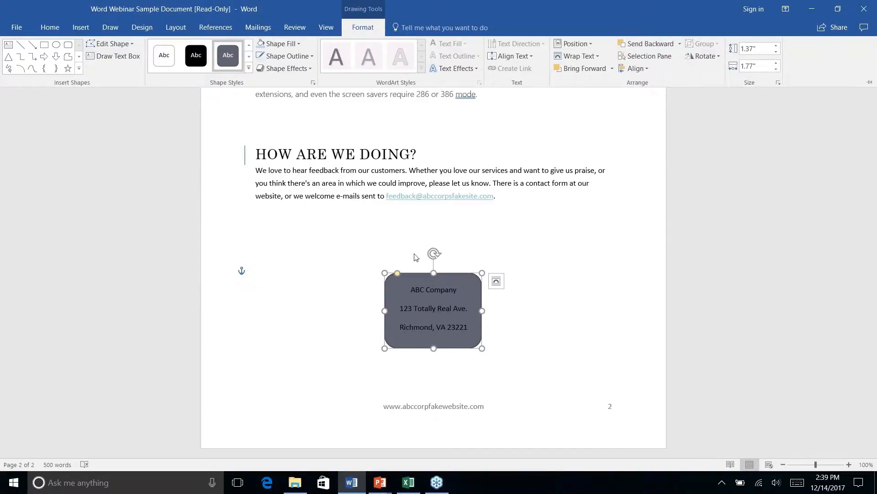
{"action": "right_click", "coordinate": [526, 326]}
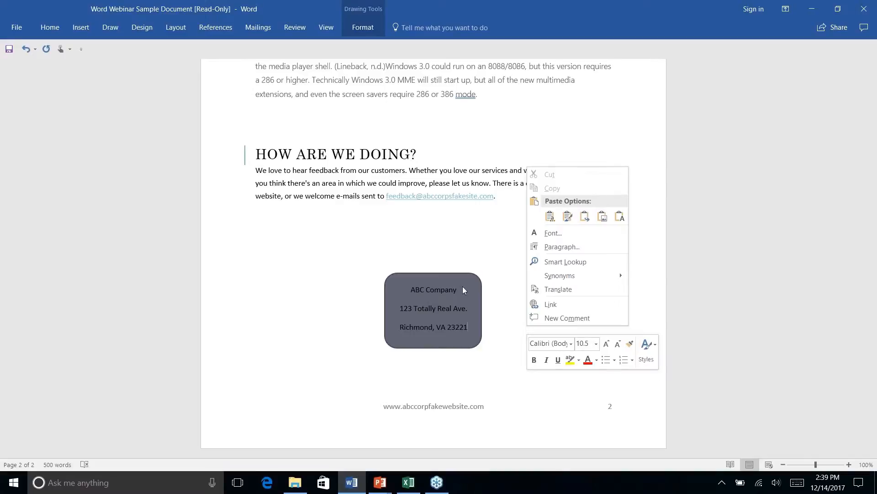
{"action": "left_click", "coordinate": [520, 304]}
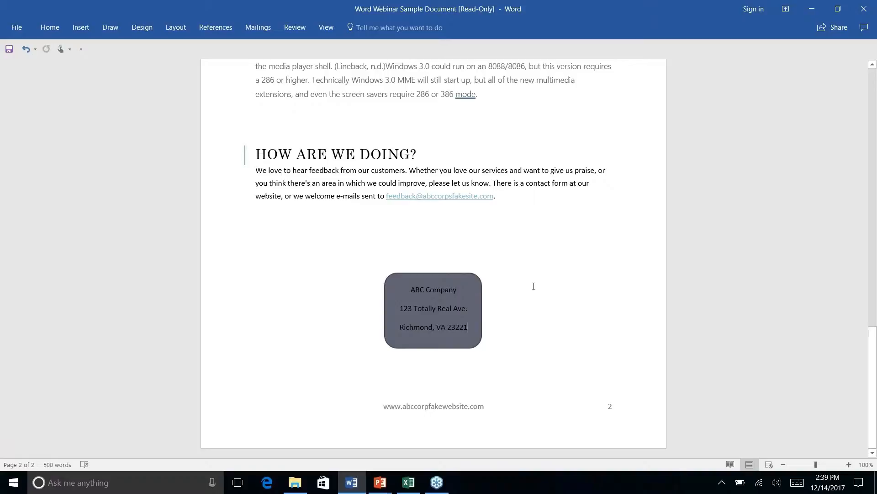
Apply the pale teal theme style with dark text to the rounded rectangle behind the address block
{"action": "left_click", "coordinate": [470, 297]}
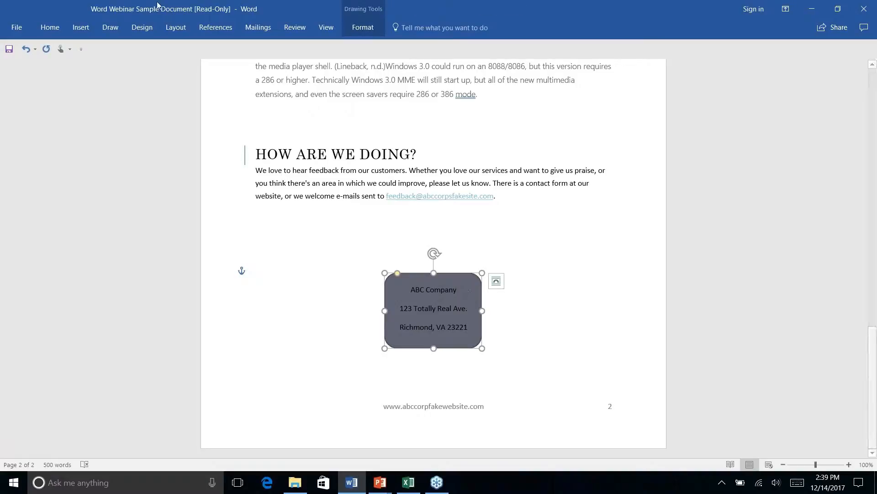
{"action": "left_click", "coordinate": [84, 29]}
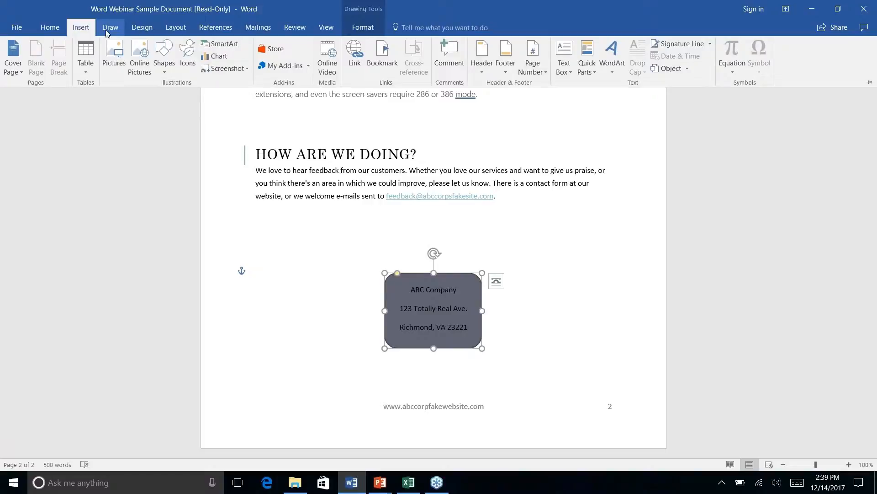
{"action": "left_click", "coordinate": [50, 27]}
{"action": "left_click", "coordinate": [364, 27]}
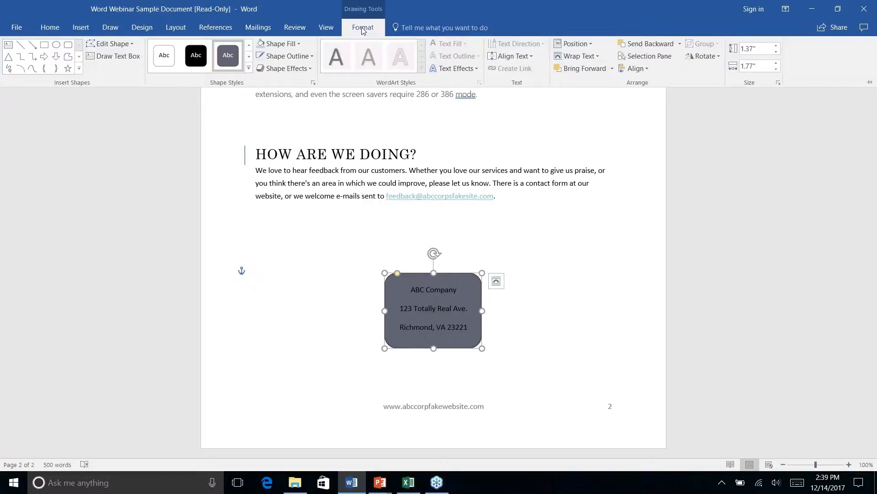
{"action": "left_click", "coordinate": [249, 69]}
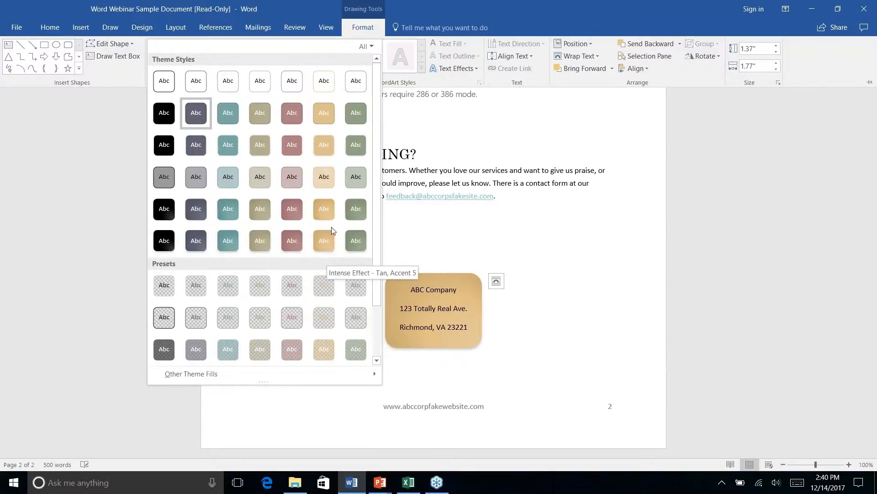
{"action": "right_click", "coordinate": [229, 180]}
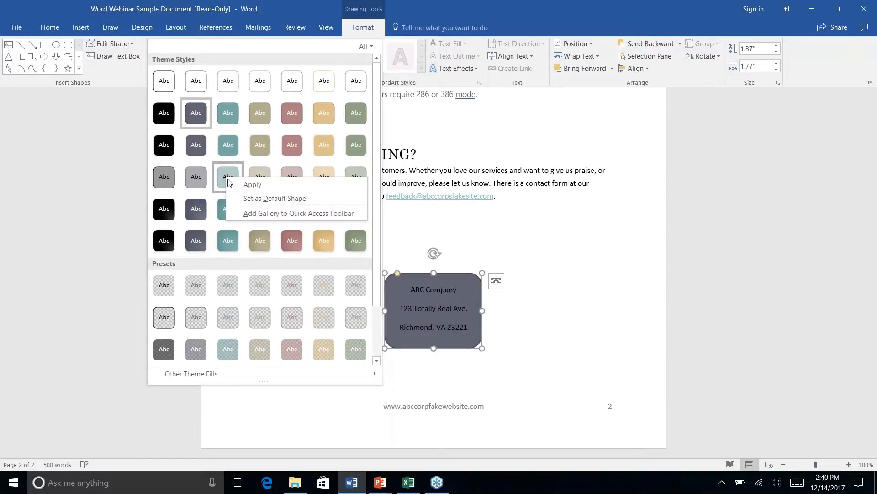
{"action": "left_click", "coordinate": [225, 174]}
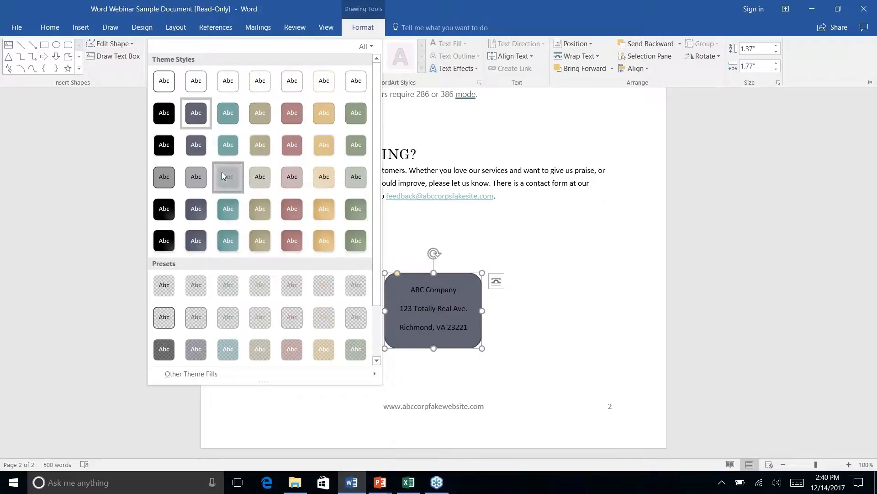
{"action": "left_click", "coordinate": [225, 174]}
{"action": "key", "text": "ctrl+F1"}
{"action": "right_click", "coordinate": [517, 333]}
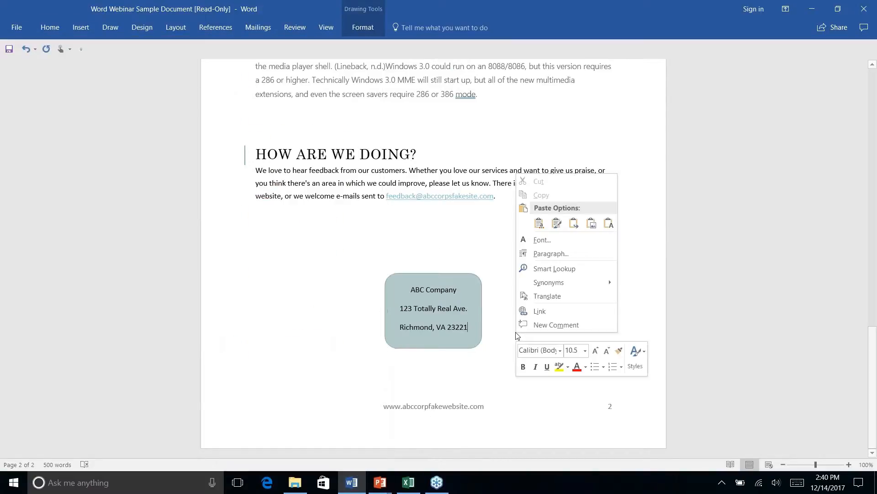
{"action": "left_click", "coordinate": [480, 234]}
Give the address block's rounded rectangle a dark teal outline with a weight of 2¼ pt
{"action": "left_click", "coordinate": [468, 284]}
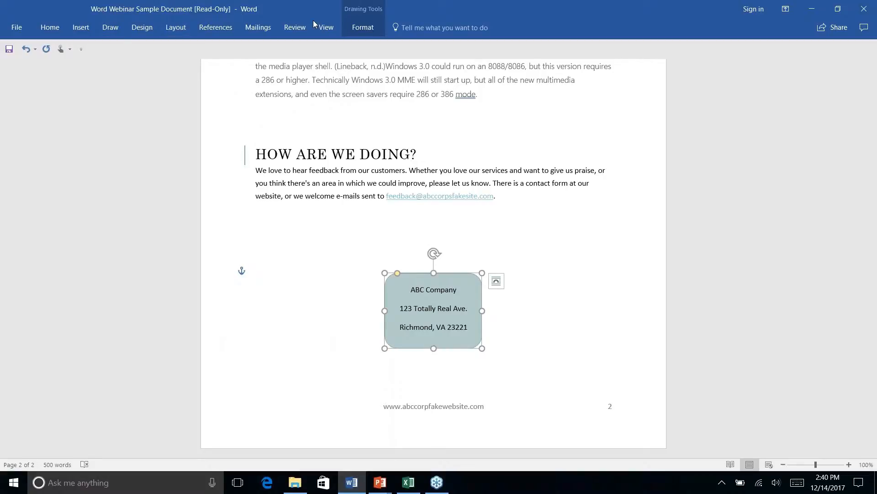
{"action": "left_click", "coordinate": [351, 29]}
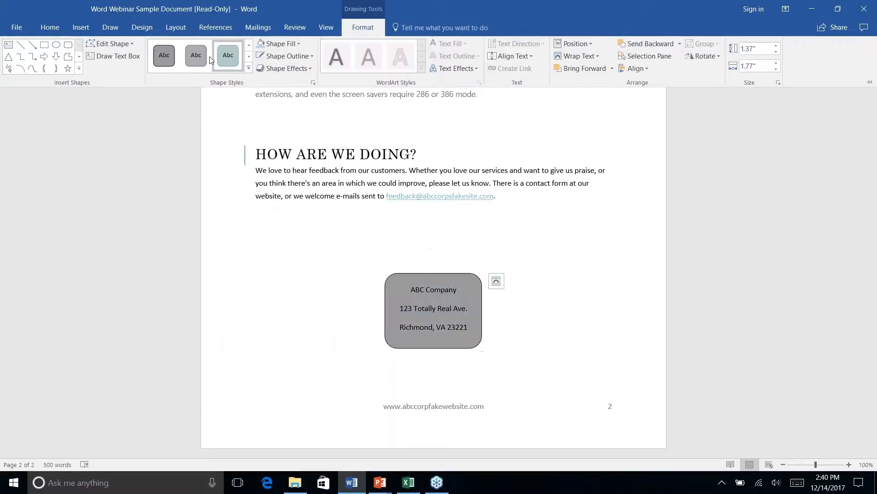
{"action": "left_click", "coordinate": [299, 58]}
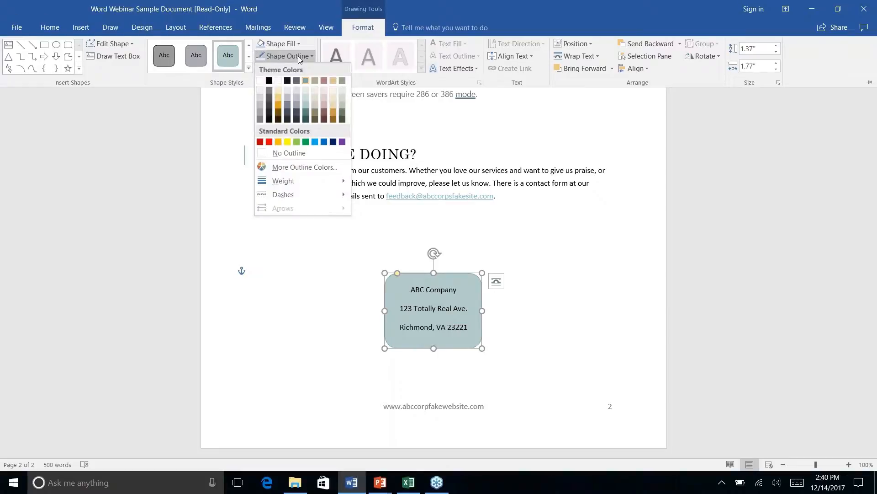
{"action": "left_click", "coordinate": [305, 121]}
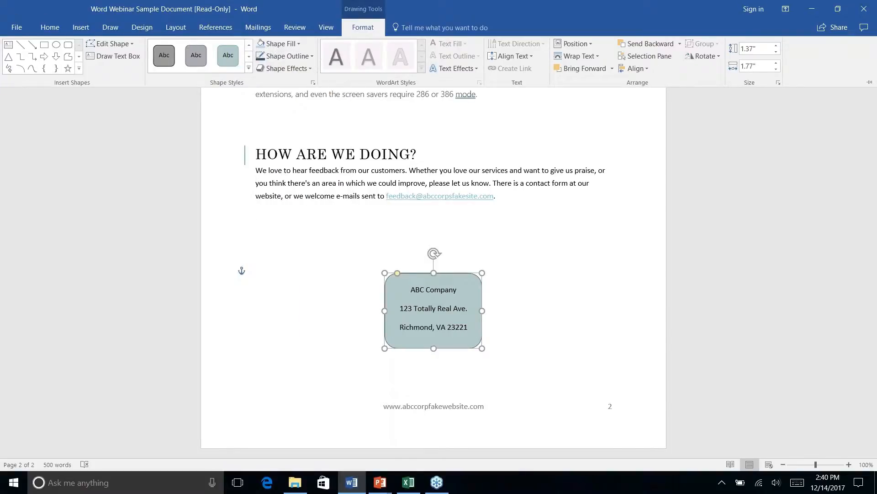
{"action": "left_click", "coordinate": [313, 56]}
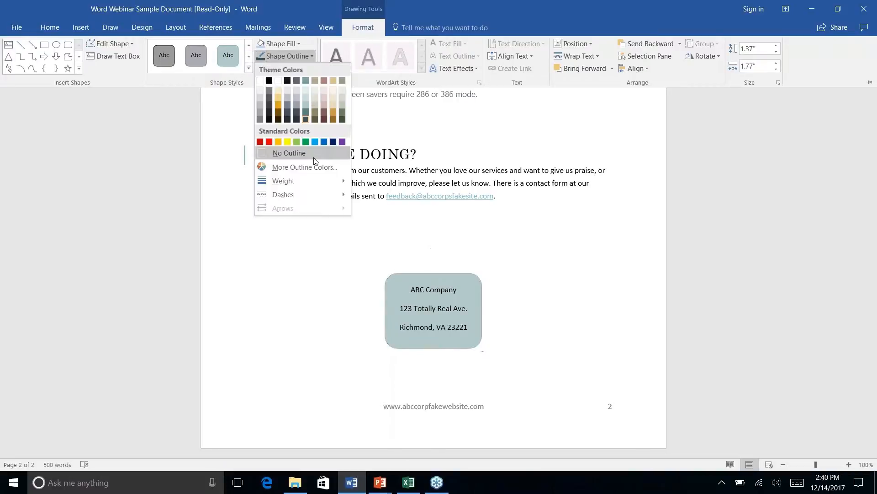
{"action": "mouse_move", "coordinate": [316, 190]}
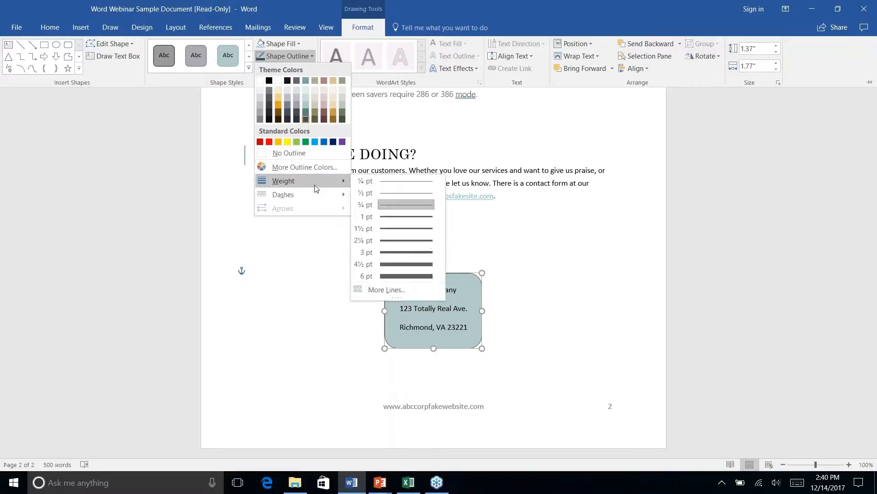
{"action": "left_click", "coordinate": [391, 240]}
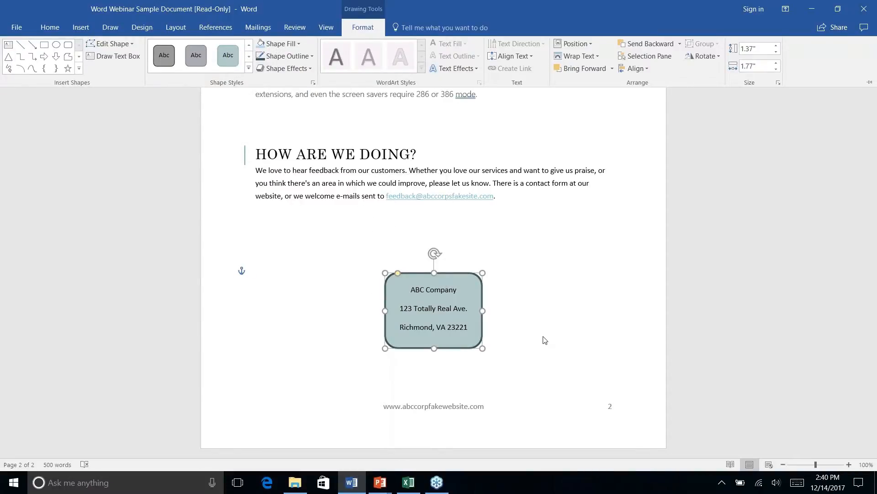
{"action": "key", "text": "ctrl+F1"}
{"action": "left_click", "coordinate": [467, 327]}
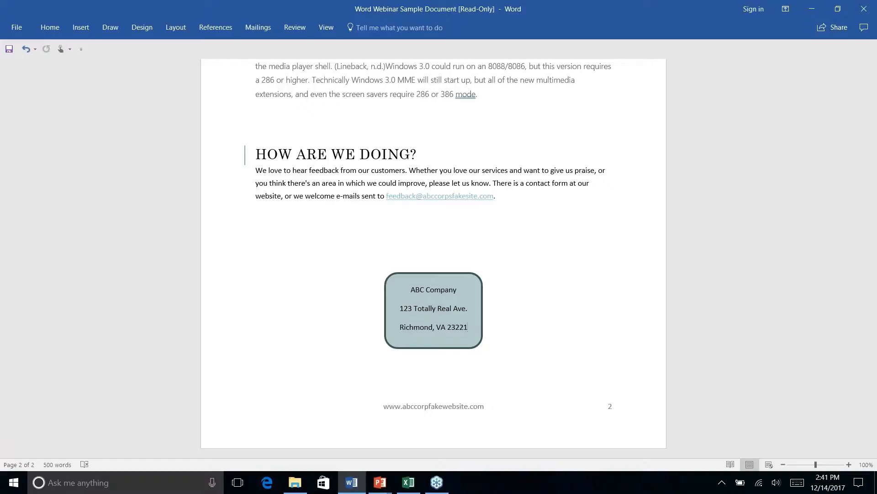
Draw a rounded rectangle about 0.42" high and 3.14" wide over the History Lesson heading
{"action": "scroll", "coordinate": [434, 256], "scroll_direction": "up", "scroll_amount": 6}
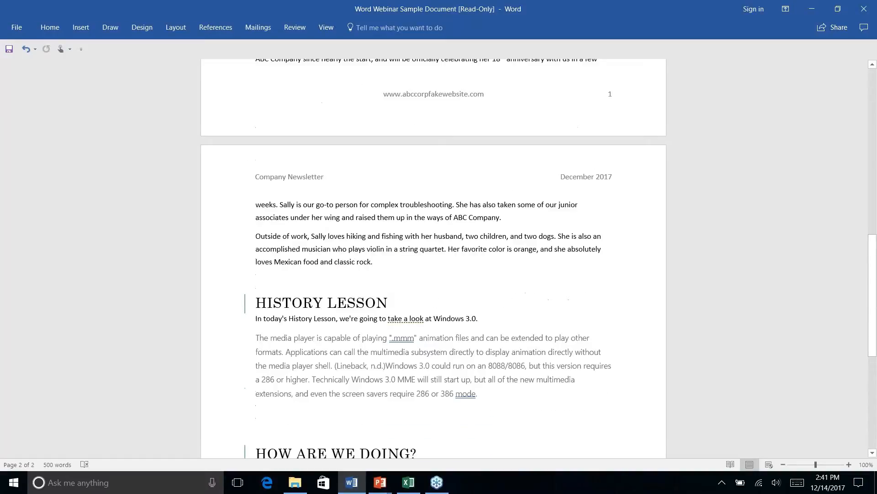
{"action": "scroll", "coordinate": [433, 256], "scroll_direction": "up", "scroll_amount": 6}
{"action": "scroll", "coordinate": [434, 256], "scroll_direction": "down", "scroll_amount": 7}
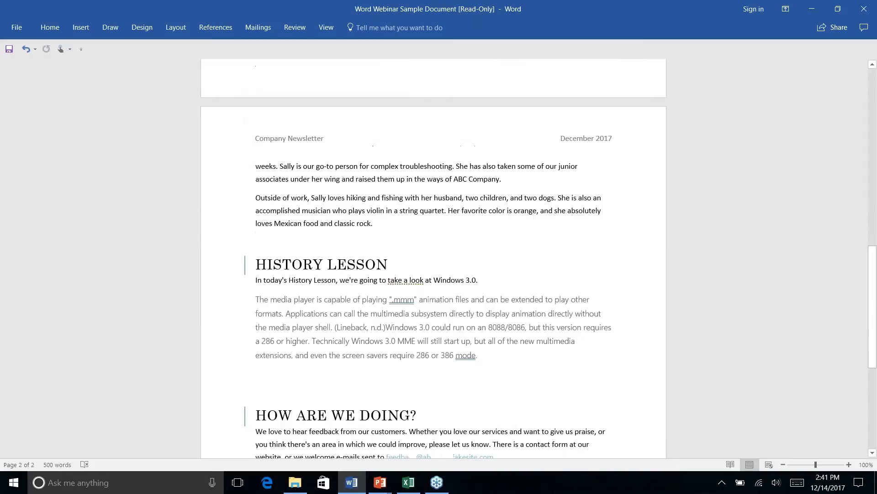
{"action": "scroll", "coordinate": [292, 188], "scroll_direction": "down", "scroll_amount": 3}
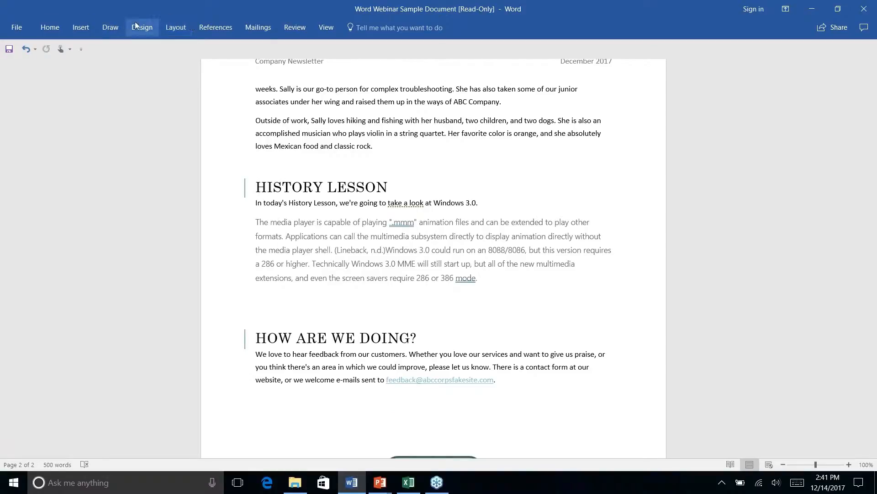
{"action": "left_click", "coordinate": [82, 28]}
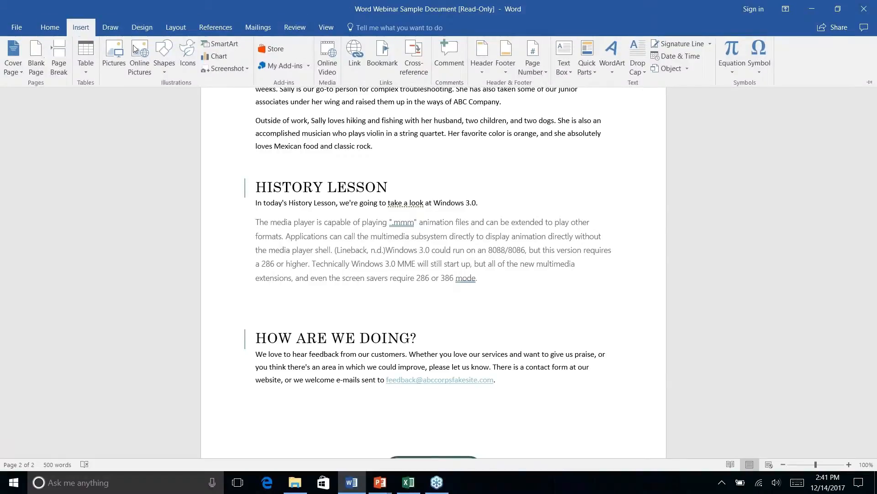
{"action": "left_click", "coordinate": [162, 72]}
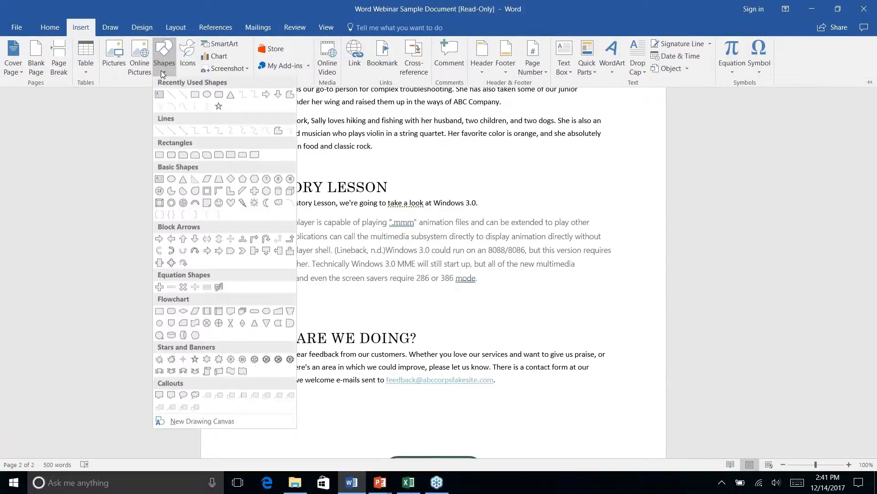
{"action": "left_click", "coordinate": [219, 94]}
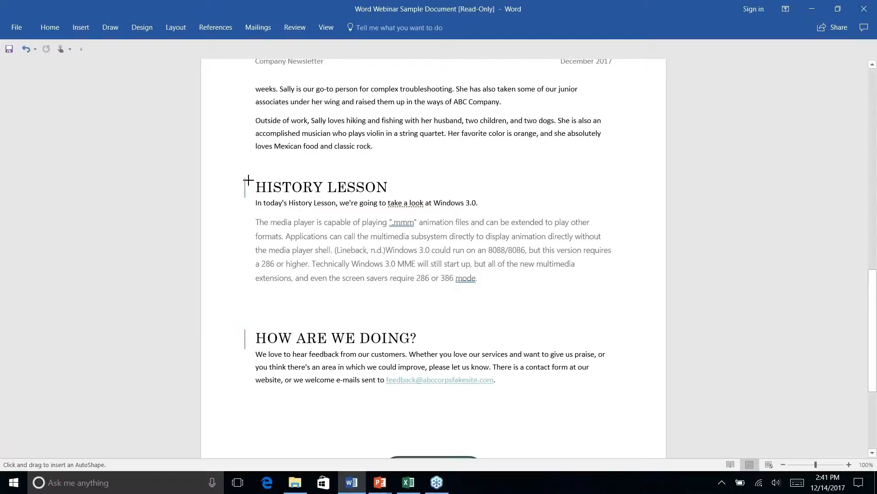
{"action": "mouse_move", "coordinate": [250, 174]}
{"action": "left_mouse_down"}
{"action": "mouse_move", "coordinate": [443, 191]}
{"action": "mouse_move", "coordinate": [424, 197]}
{"action": "left_mouse_up"}
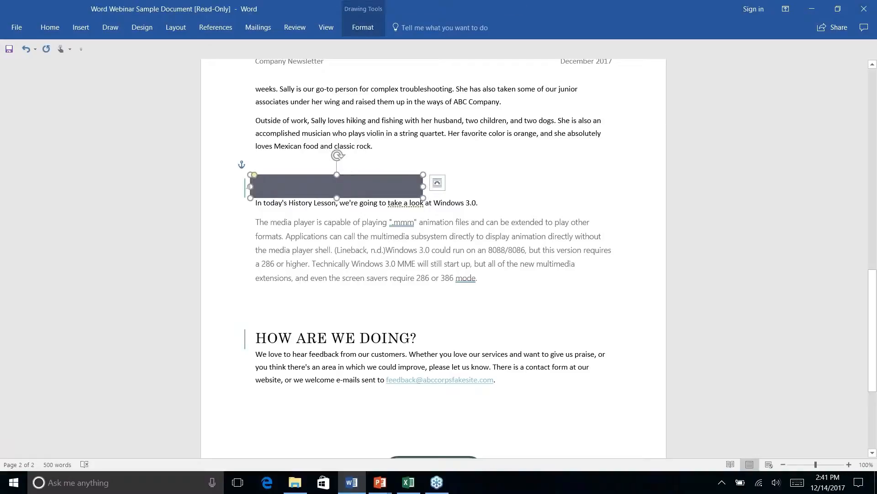
Send the new rounded rectangle behind the History Lesson heading text
{"action": "left_click", "coordinate": [355, 29]}
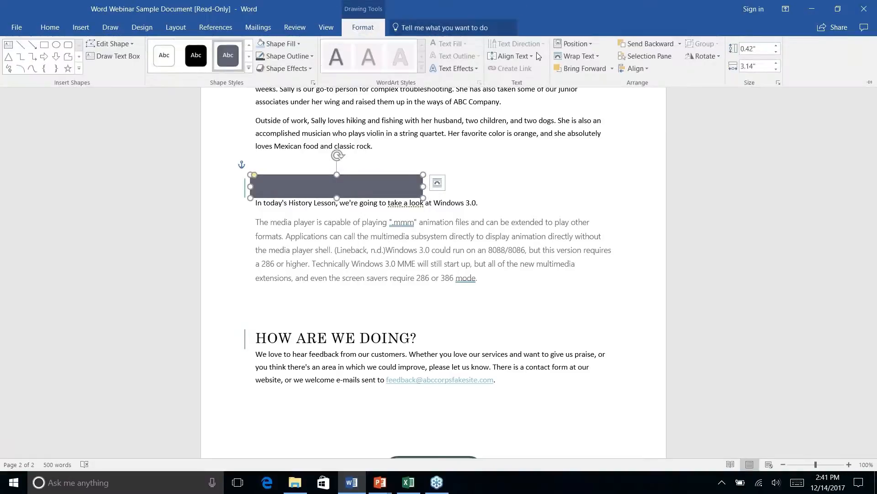
{"action": "left_click", "coordinate": [679, 43]}
{"action": "left_click", "coordinate": [658, 85]}
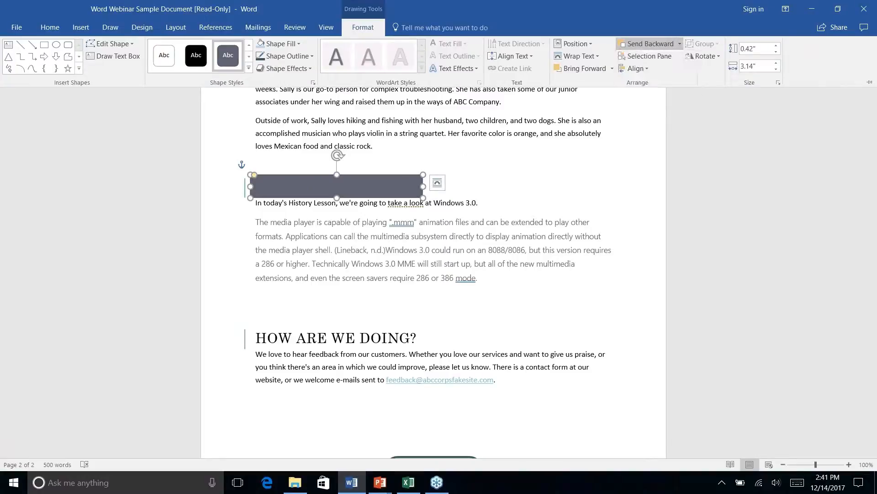
{"action": "left_click", "coordinate": [496, 184]}
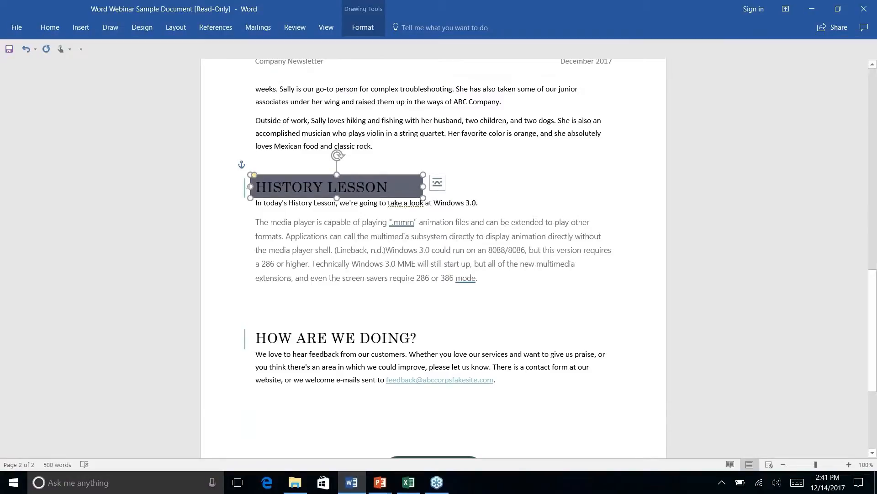
{"action": "left_click", "coordinate": [306, 202]}
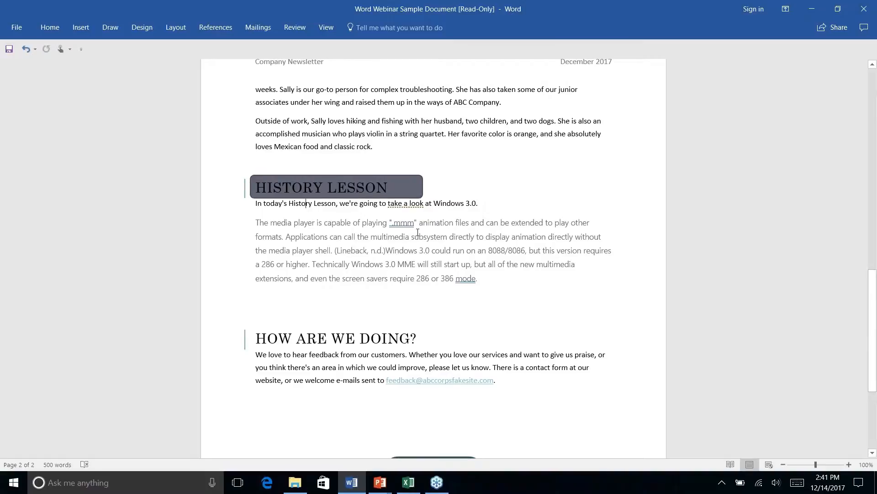
{"action": "scroll", "coordinate": [418, 232], "scroll_direction": "down", "scroll_amount": 3}
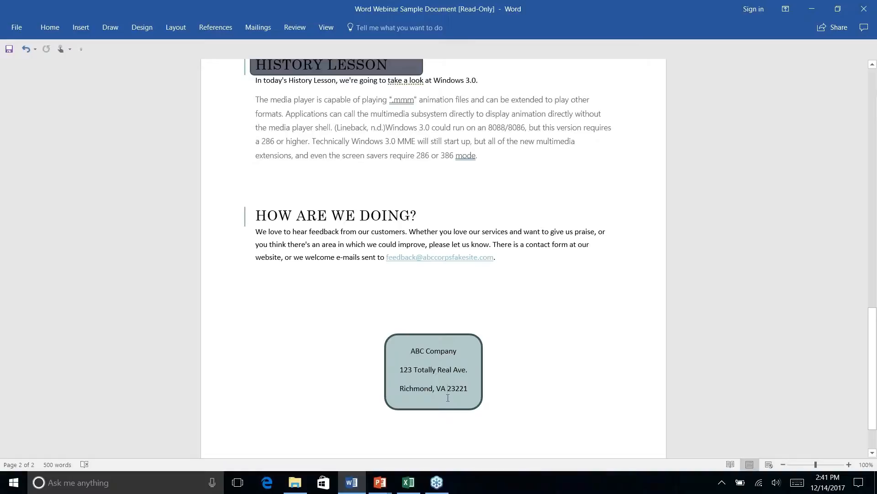
{"action": "left_click", "coordinate": [51, 29]}
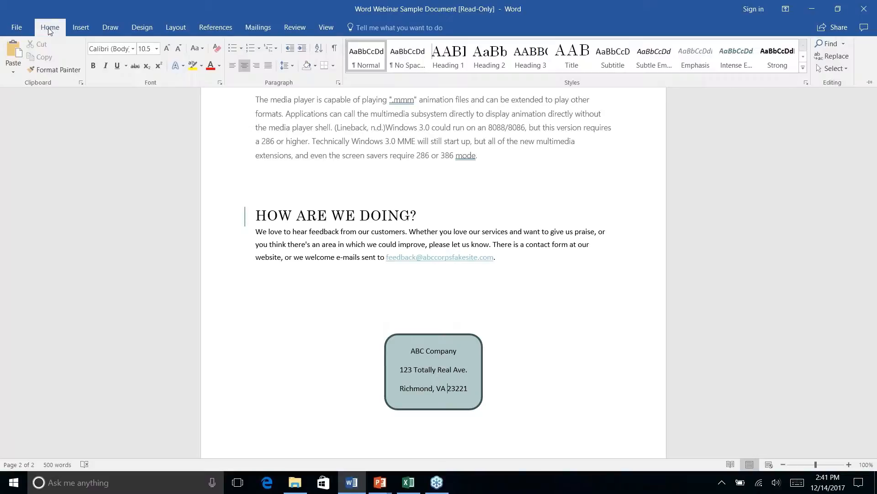
{"action": "left_click", "coordinate": [380, 379]}
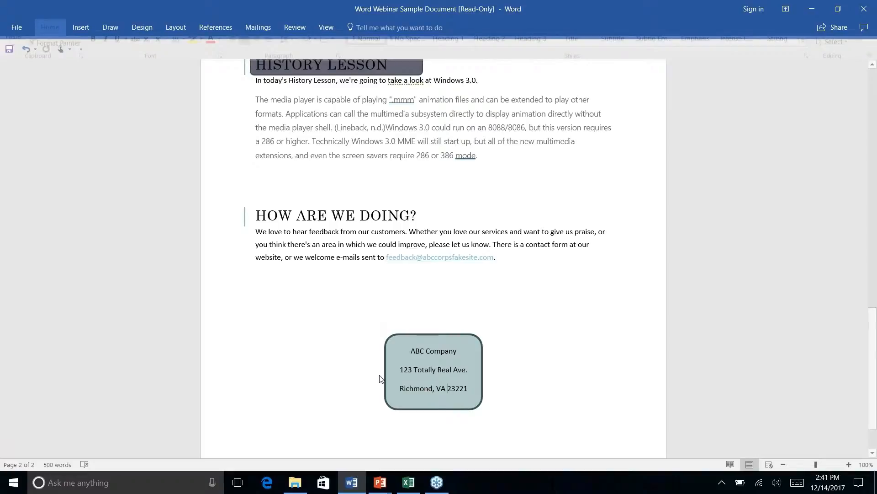
{"action": "left_click", "coordinate": [383, 345]}
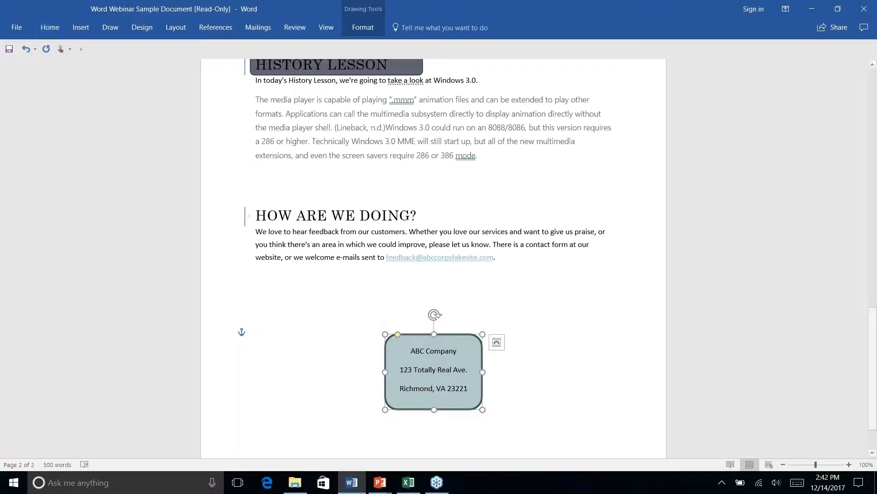
{"action": "left_click", "coordinate": [49, 29]}
{"action": "left_click", "coordinate": [50, 71]}
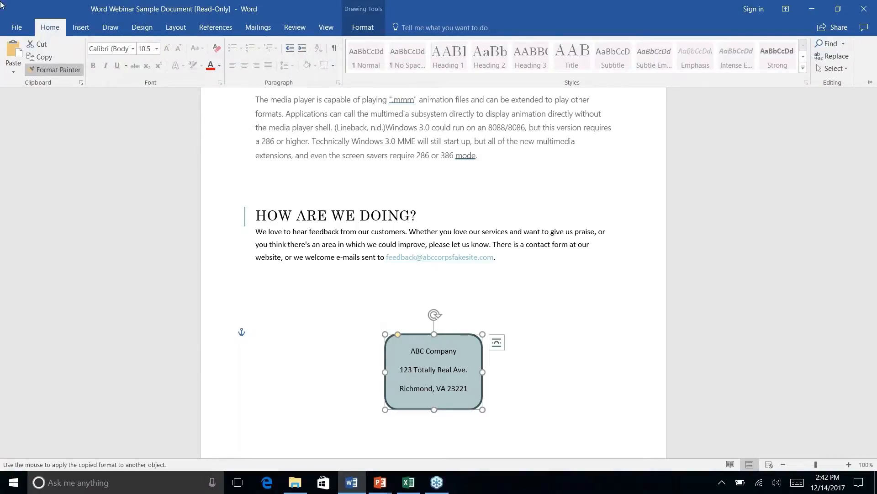
{"action": "left_click", "coordinate": [443, 400]}
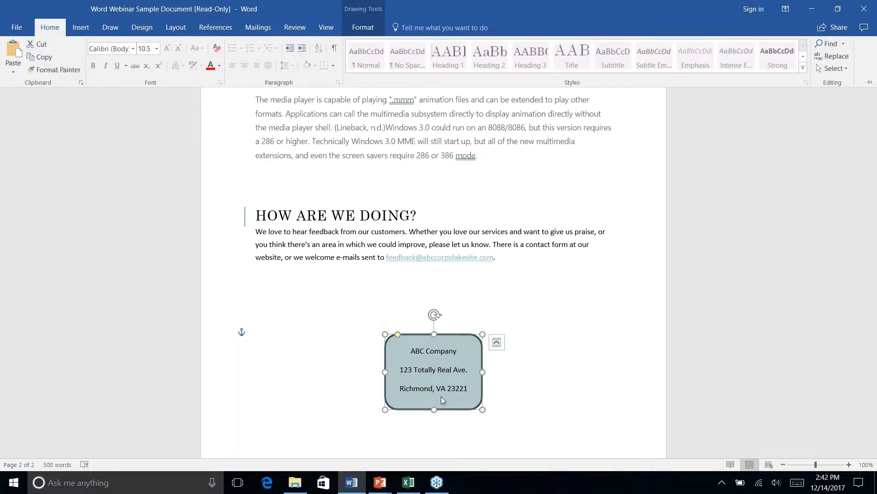
{"action": "left_click", "coordinate": [408, 319]}
{"action": "left_click", "coordinate": [383, 370]}
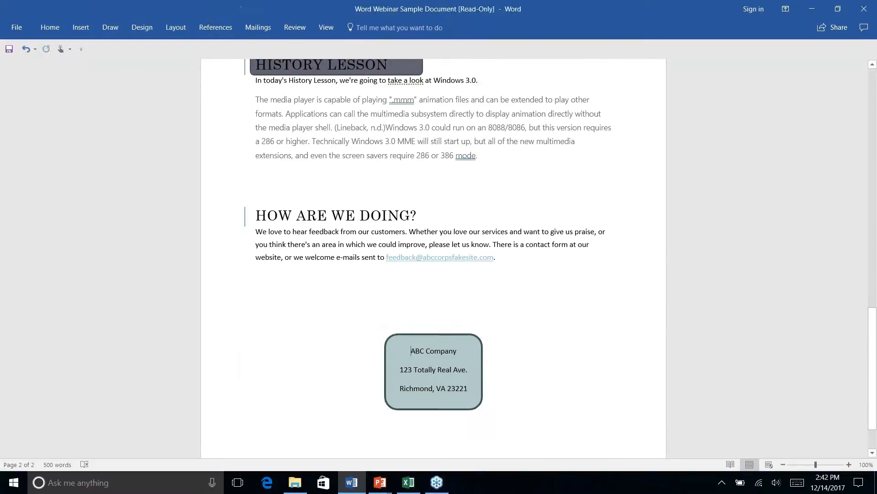
Copy the formatting of the address block's rounded rectangle onto the History Lesson heading's shape with Format Painter
{"action": "left_click", "coordinate": [386, 343]}
{"action": "left_click", "coordinate": [50, 27]}
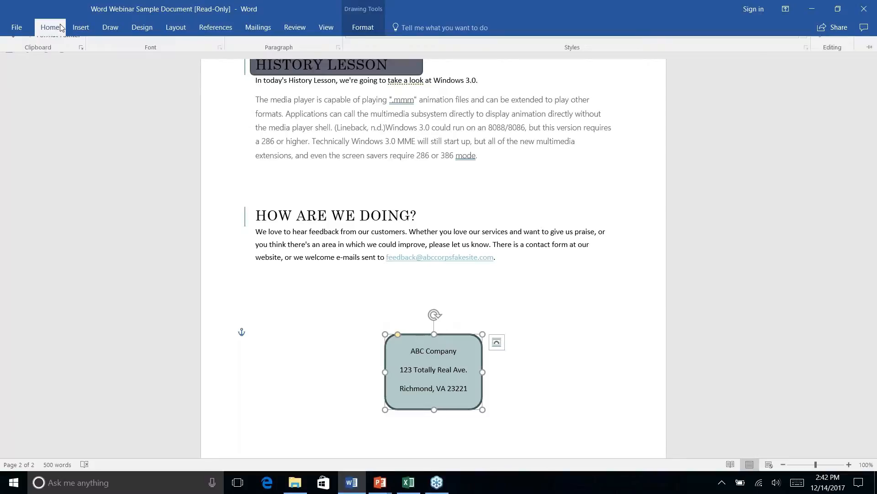
{"action": "left_click", "coordinate": [46, 71]}
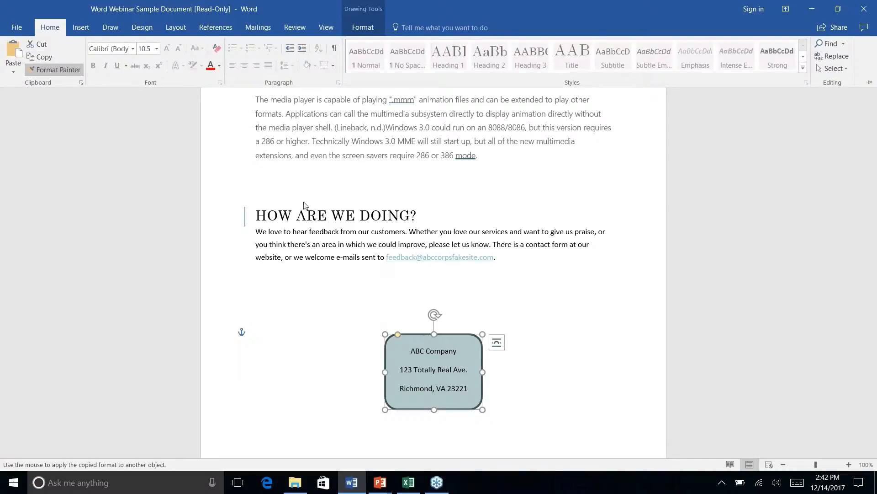
{"action": "scroll", "coordinate": [305, 203], "scroll_direction": "down", "scroll_amount": 3}
{"action": "scroll", "coordinate": [420, 192], "scroll_direction": "up", "scroll_amount": 9}
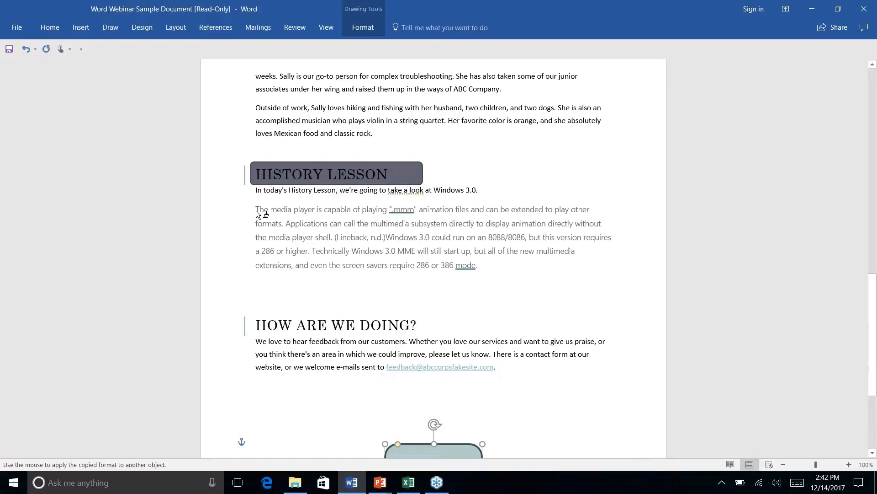
{"action": "left_click", "coordinate": [497, 265]}
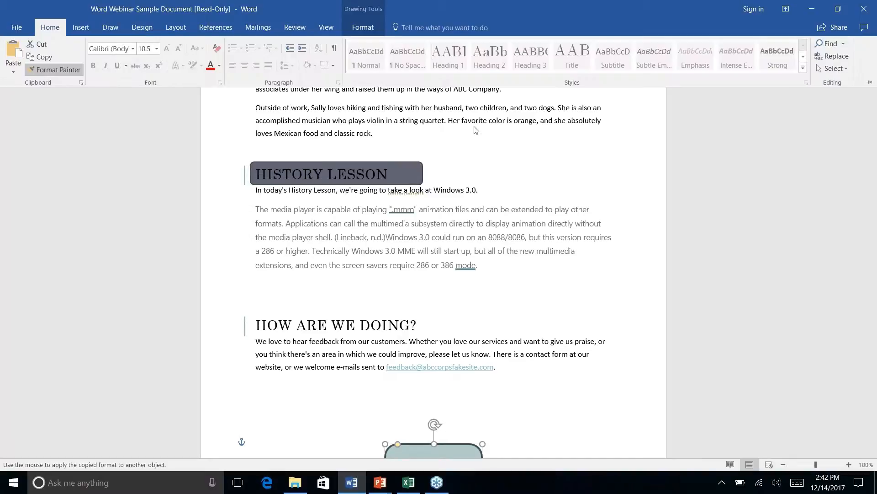
{"action": "left_click", "coordinate": [415, 170]}
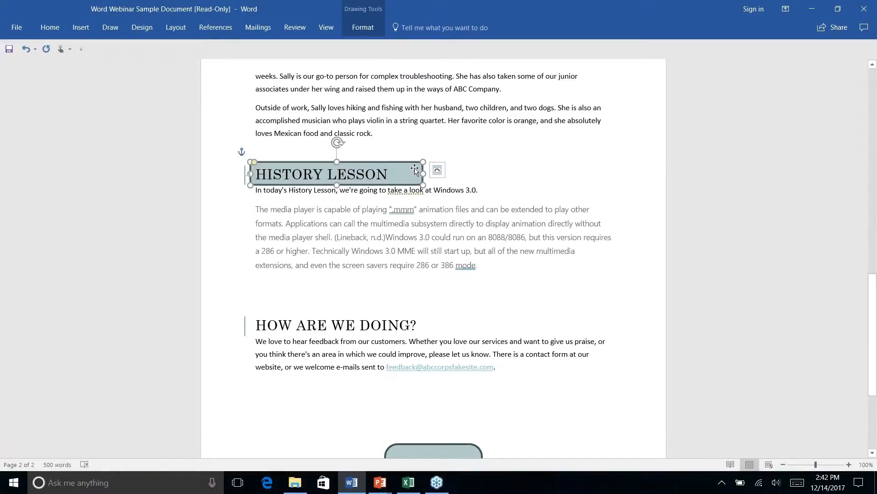
{"action": "key", "text": "Escape"}
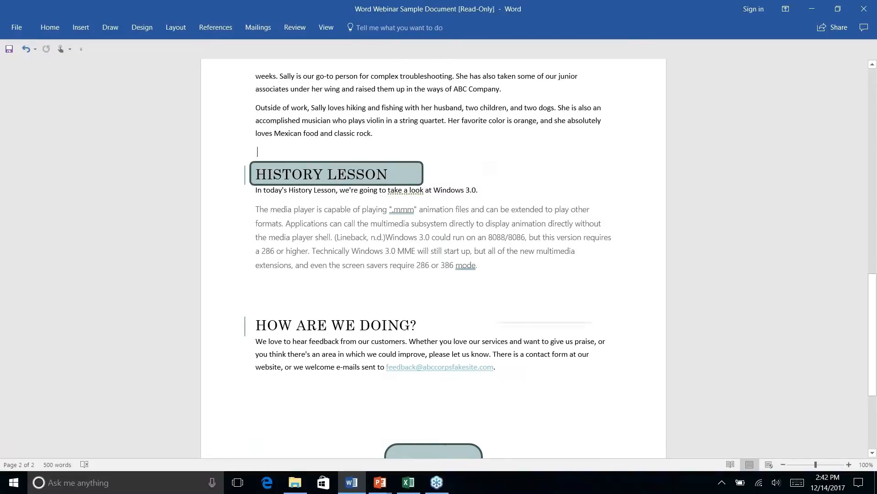
{"action": "right_click", "coordinate": [492, 164]}
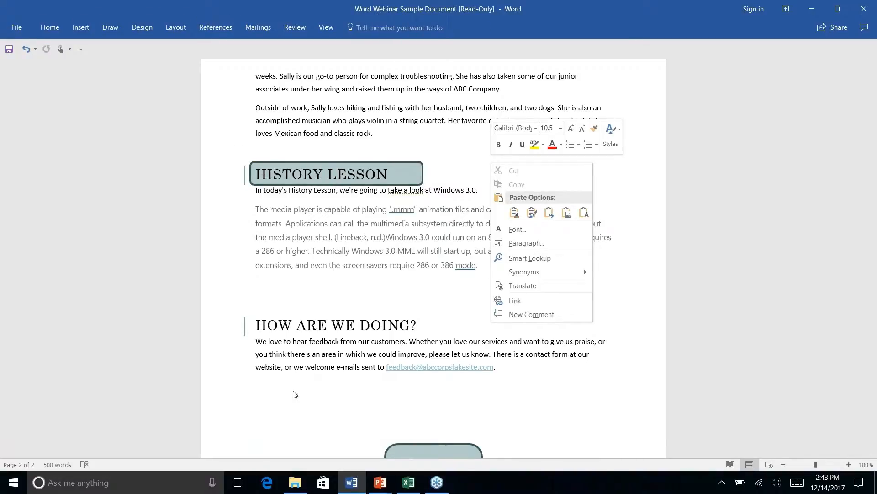
{"action": "left_click", "coordinate": [290, 412]}
{"action": "scroll", "coordinate": [290, 413], "scroll_direction": "up", "scroll_amount": 2}
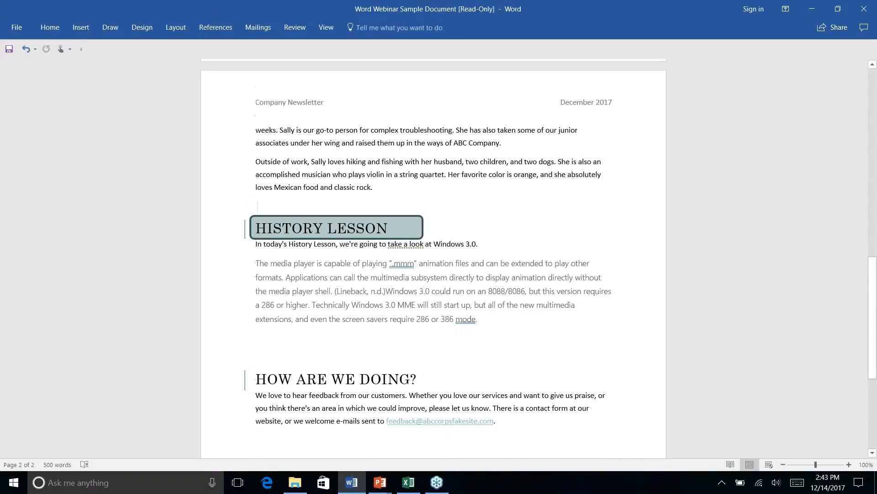
{"action": "scroll", "coordinate": [433, 258], "scroll_direction": "down", "scroll_amount": 3}
{"action": "scroll", "coordinate": [433, 259], "scroll_direction": "up", "scroll_amount": 2}
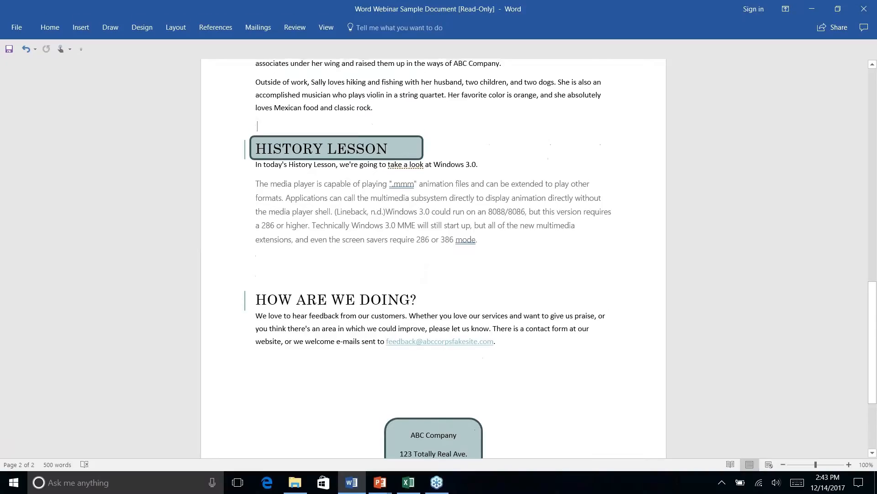
{"action": "scroll", "coordinate": [434, 259], "scroll_direction": "down", "scroll_amount": 3}
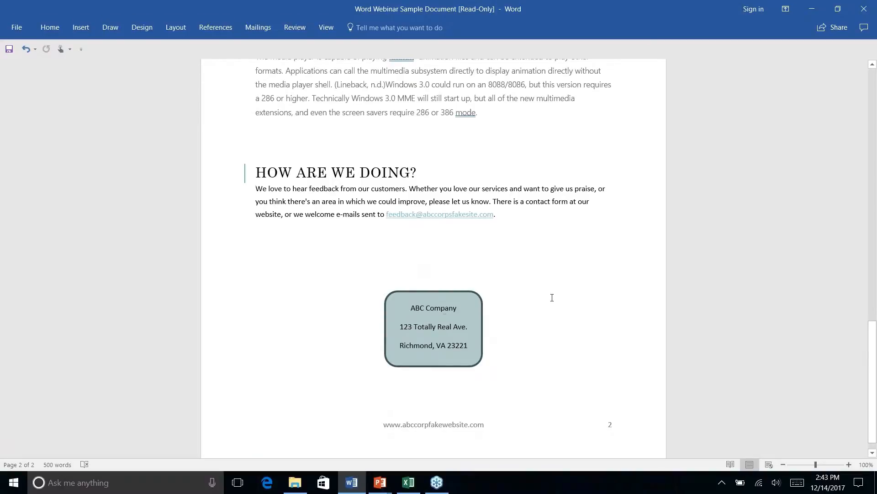
{"action": "scroll", "coordinate": [463, 338], "scroll_direction": "up", "scroll_amount": 5}
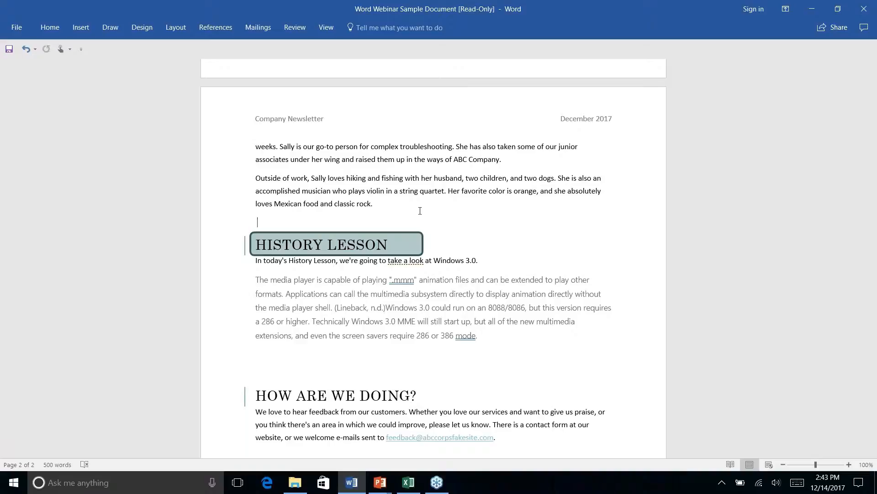
{"action": "key", "text": "alt+Tab"}
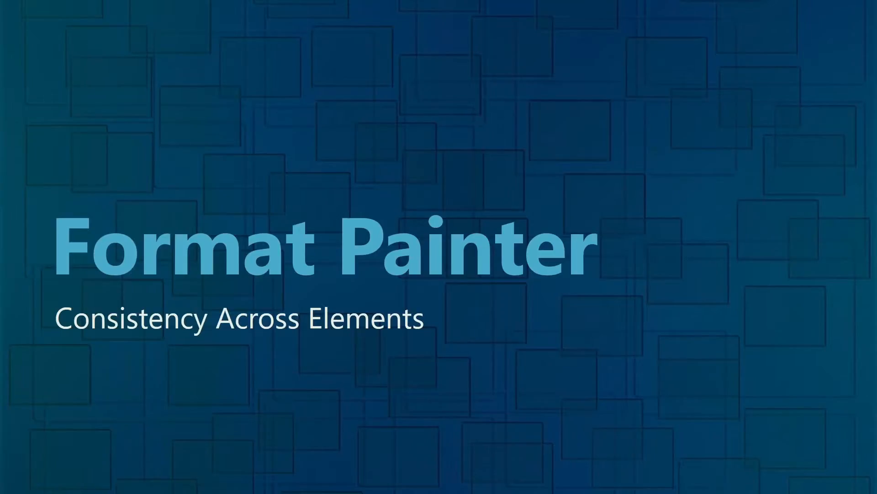
{"action": "key", "text": "Right"}
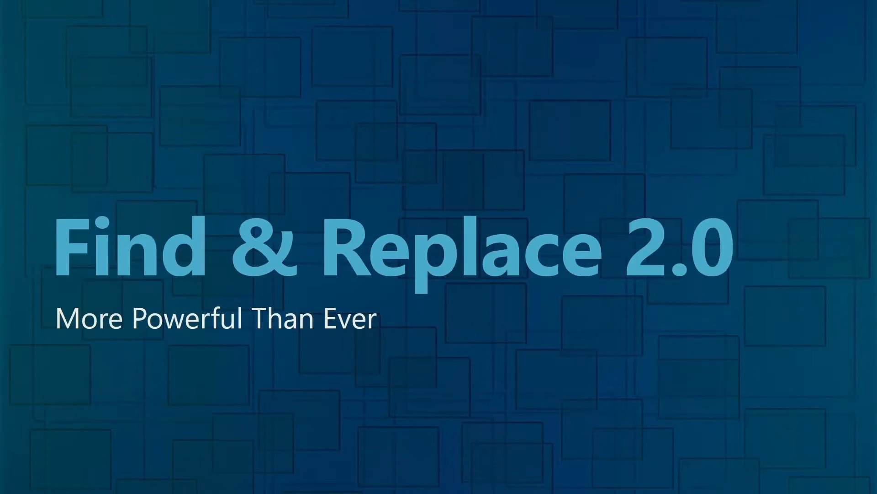
{"action": "key", "text": "alt+Tab"}
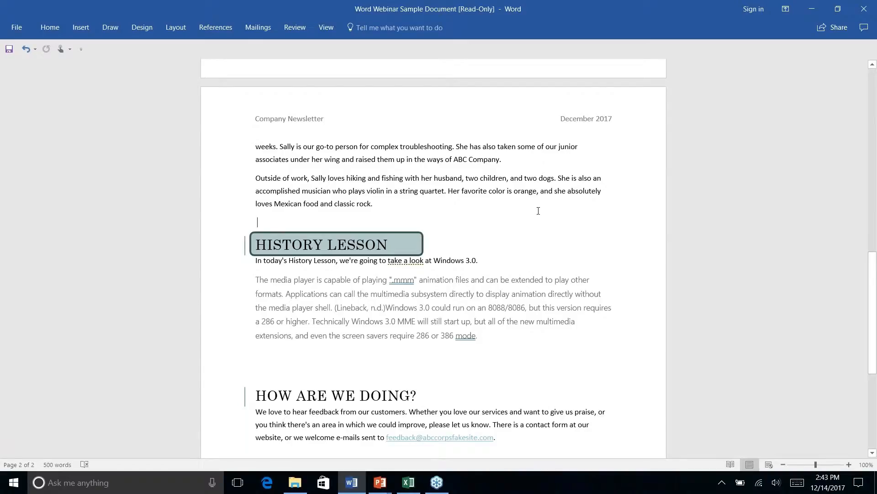
Open the Find and Replace dialog with its replace options while the newsletter's Introduction section is in view
{"action": "scroll", "coordinate": [538, 211], "scroll_direction": "down", "scroll_amount": 4}
{"action": "scroll", "coordinate": [538, 210], "scroll_direction": "up", "scroll_amount": 10}
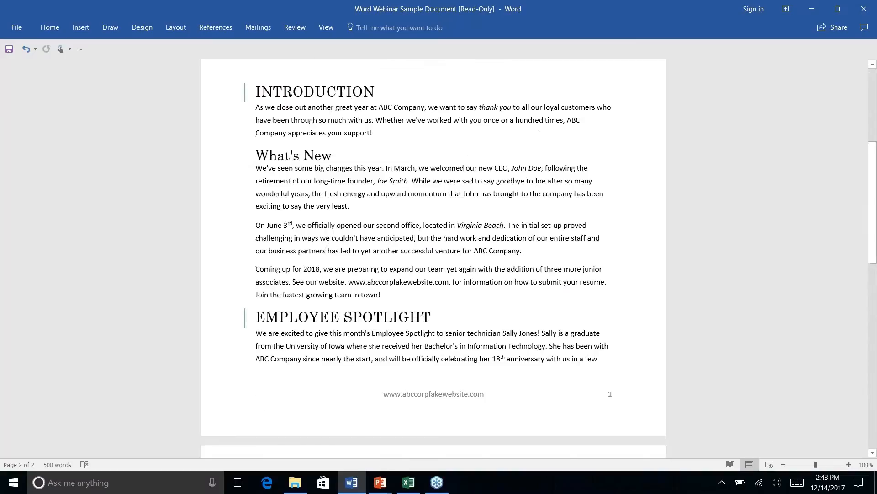
{"action": "scroll", "coordinate": [433, 256], "scroll_direction": "up", "scroll_amount": 9}
{"action": "scroll", "coordinate": [433, 256], "scroll_direction": "down", "scroll_amount": 5}
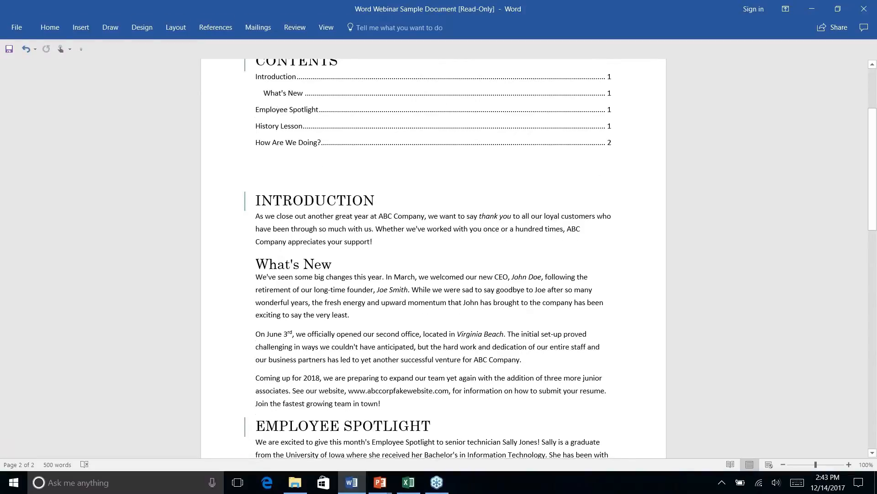
{"action": "scroll", "coordinate": [283, 105], "scroll_direction": "down", "scroll_amount": 3}
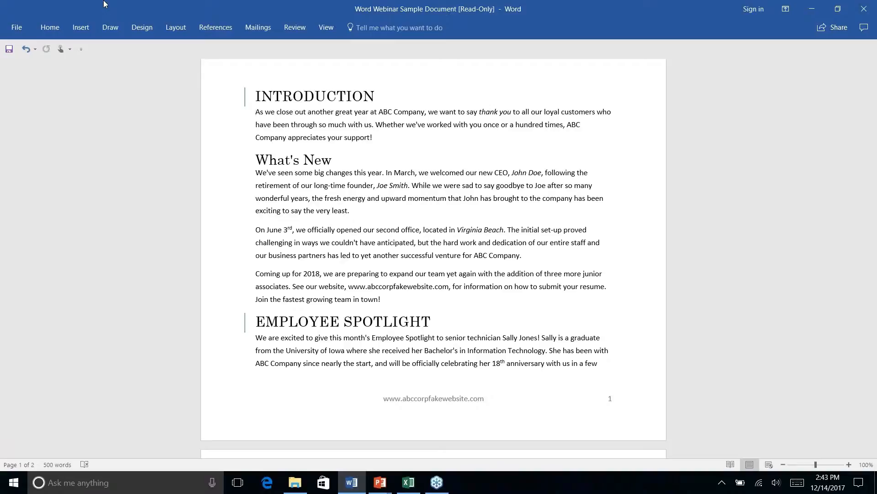
{"action": "left_click", "coordinate": [51, 32]}
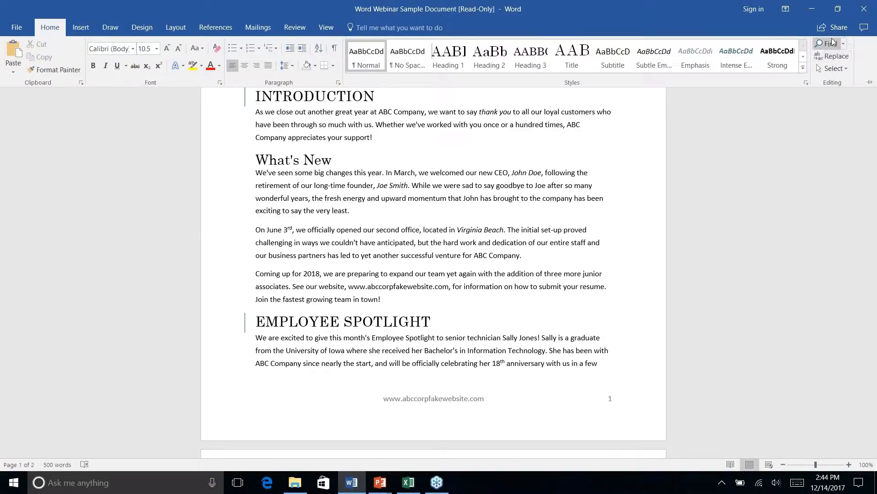
{"action": "right_click", "coordinate": [831, 61]}
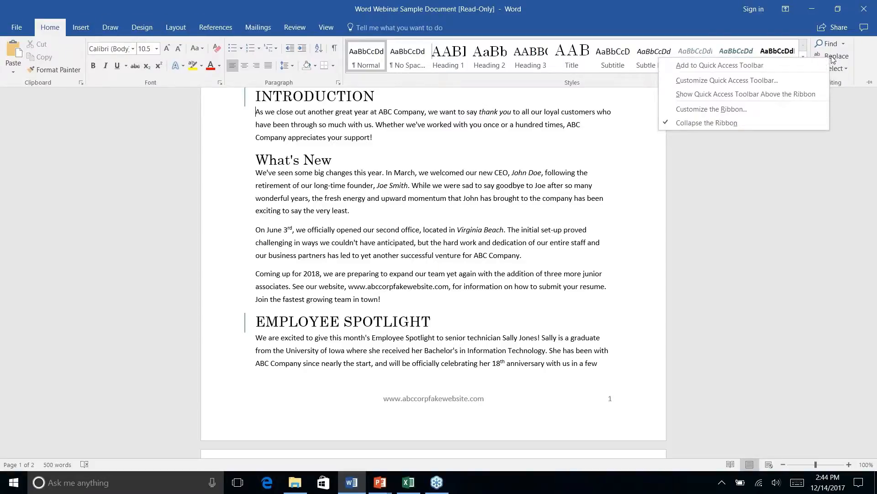
{"action": "left_click", "coordinate": [836, 57]}
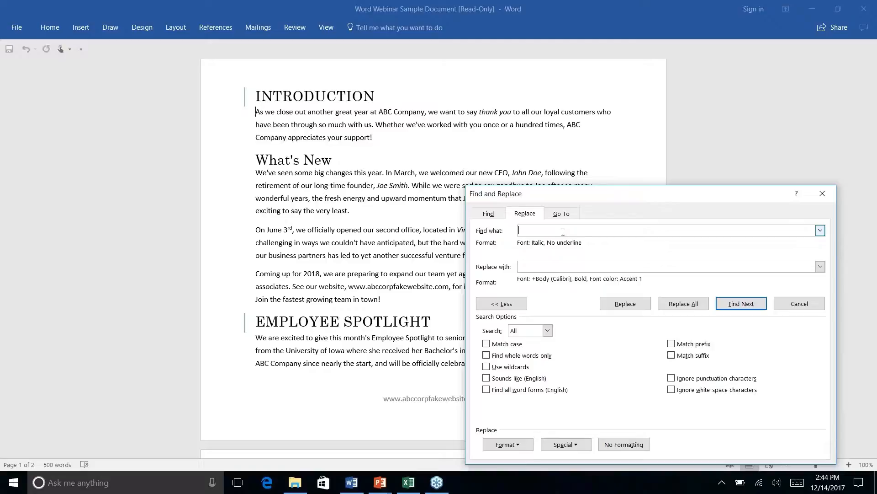
{"action": "left_click", "coordinate": [487, 214]}
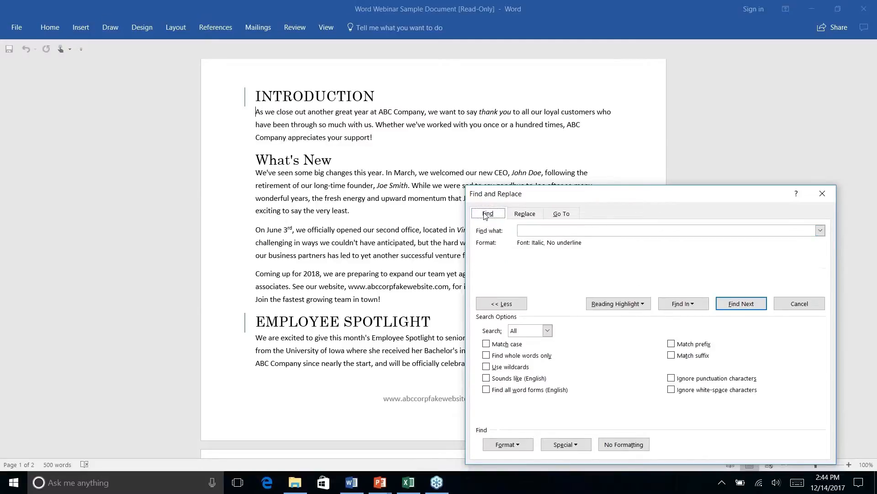
{"action": "left_click", "coordinate": [525, 214]}
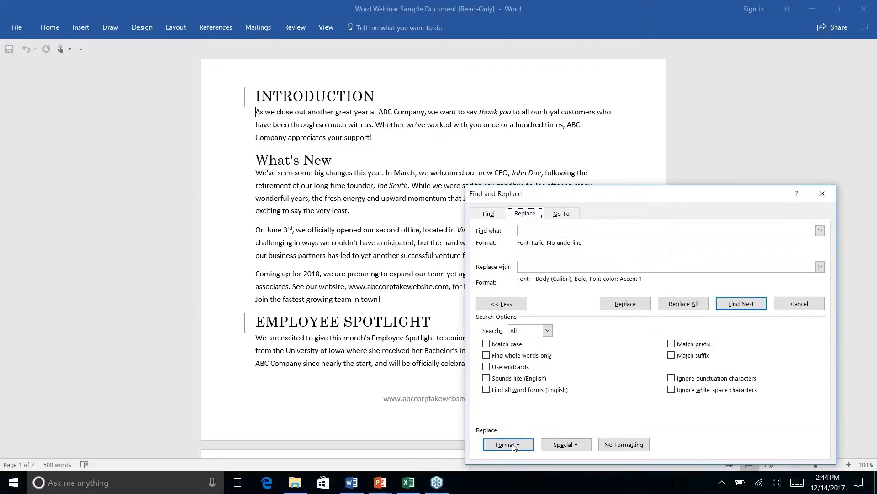
Set the formatting to search for to an italic font with no underline, leaving the search text empty
{"action": "left_click", "coordinate": [537, 230]}
{"action": "left_click", "coordinate": [521, 446]}
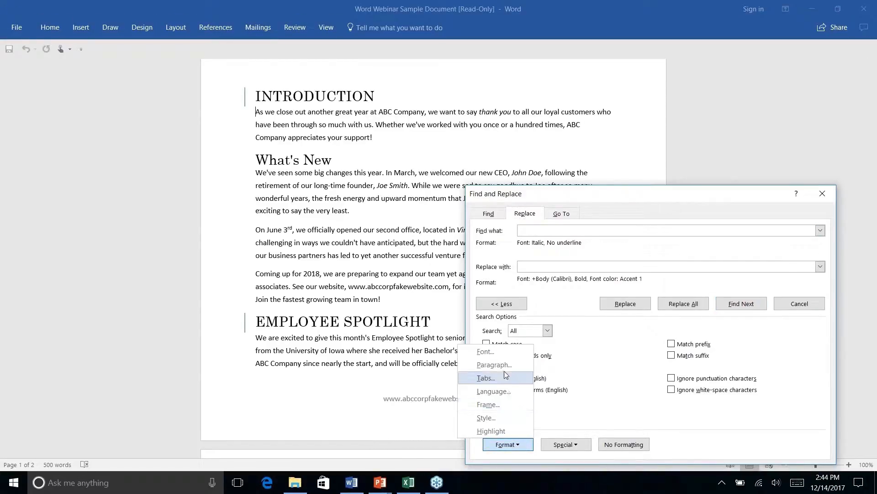
{"action": "left_click", "coordinate": [491, 352]}
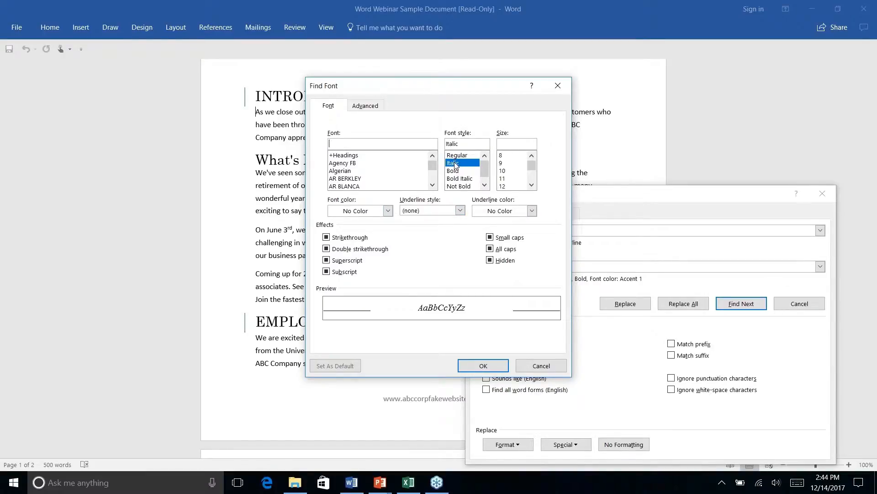
{"action": "left_click", "coordinate": [481, 368]}
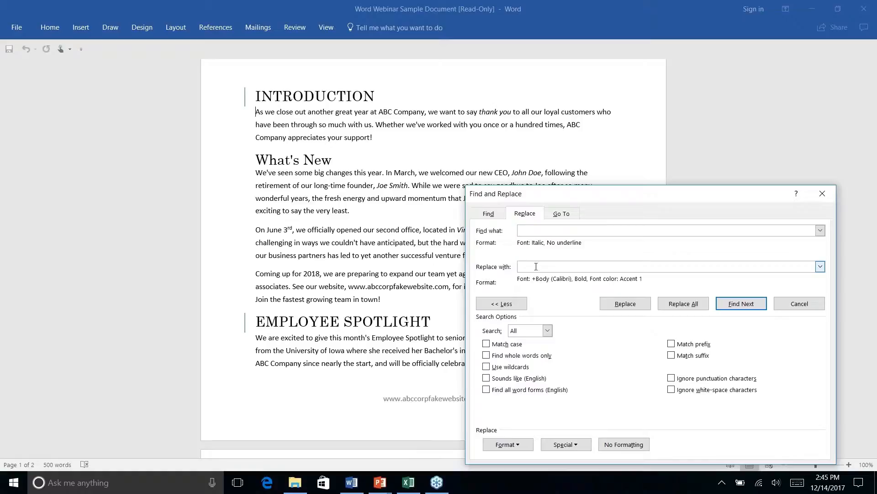
Set the replacement formatting to bold with the darker teal Accent 2 font color, and find the first italic match
{"action": "left_click", "coordinate": [506, 445]}
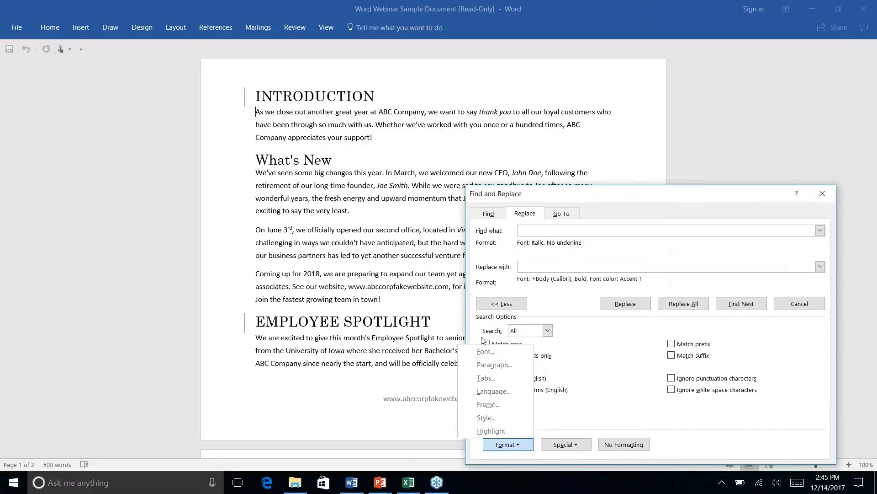
{"action": "left_click", "coordinate": [485, 351]}
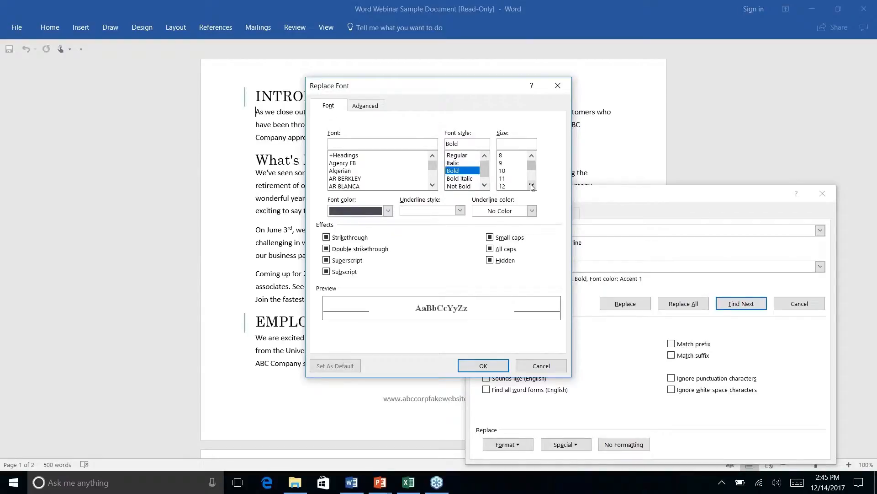
{"action": "left_click", "coordinate": [388, 211]}
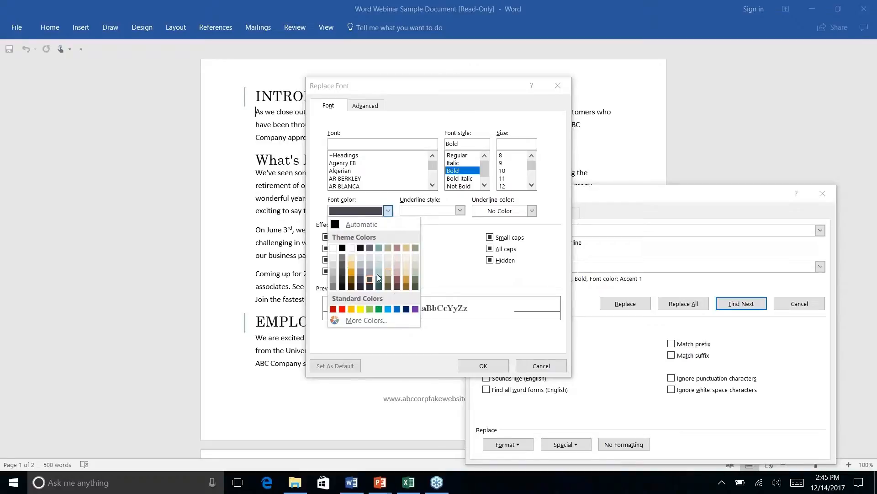
{"action": "left_click", "coordinate": [379, 280]}
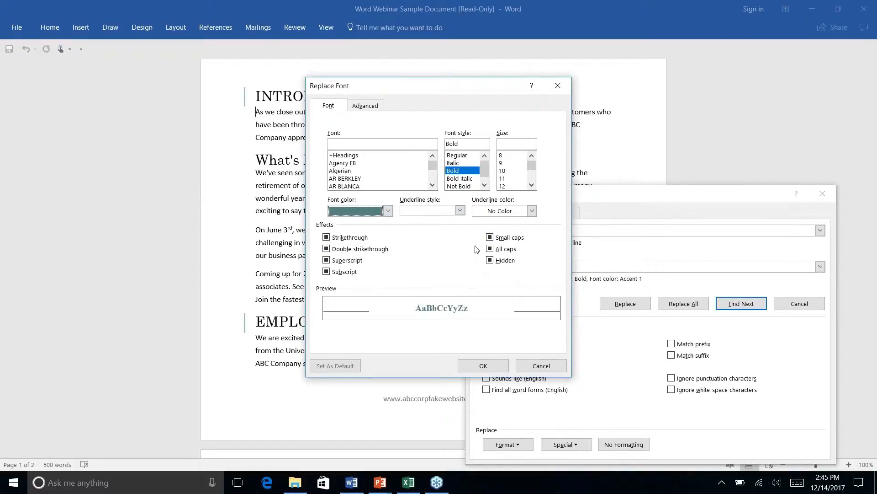
{"action": "left_click", "coordinate": [483, 367]}
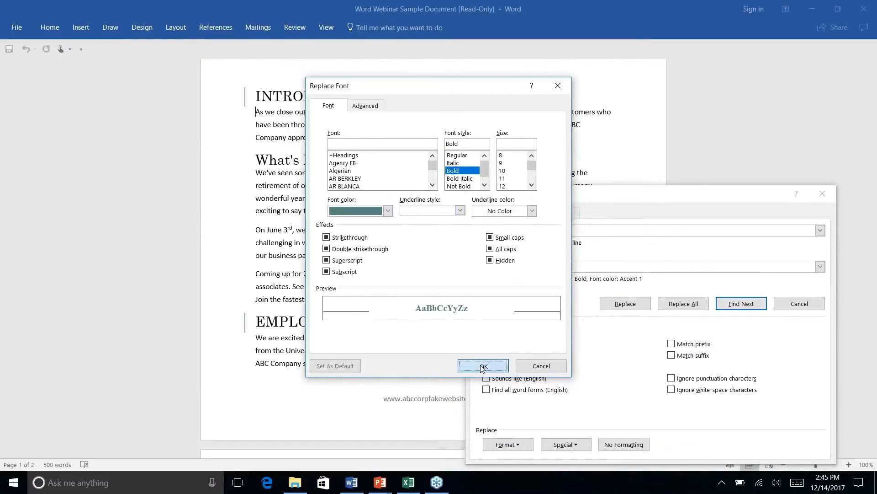
{"action": "left_click", "coordinate": [745, 305]}
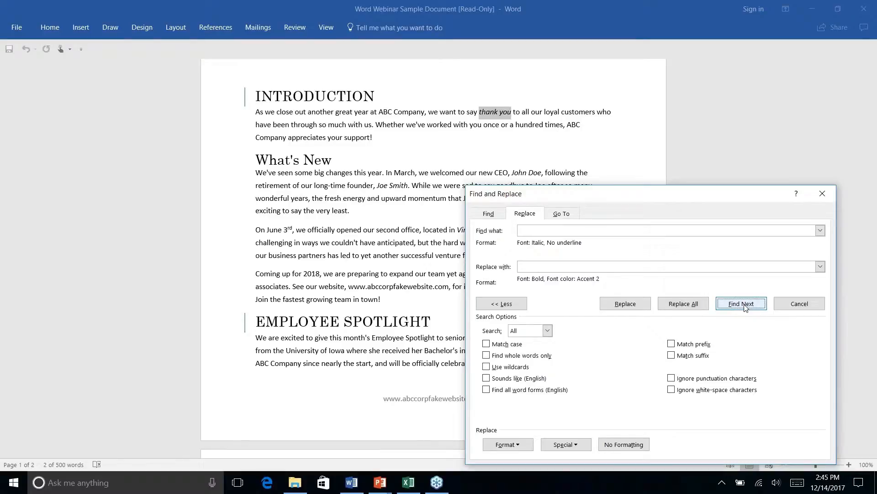
Replace the first italic match and all remaining matches with the bold Accent 2 formatting, and close Find and Replace
{"action": "left_click", "coordinate": [625, 305]}
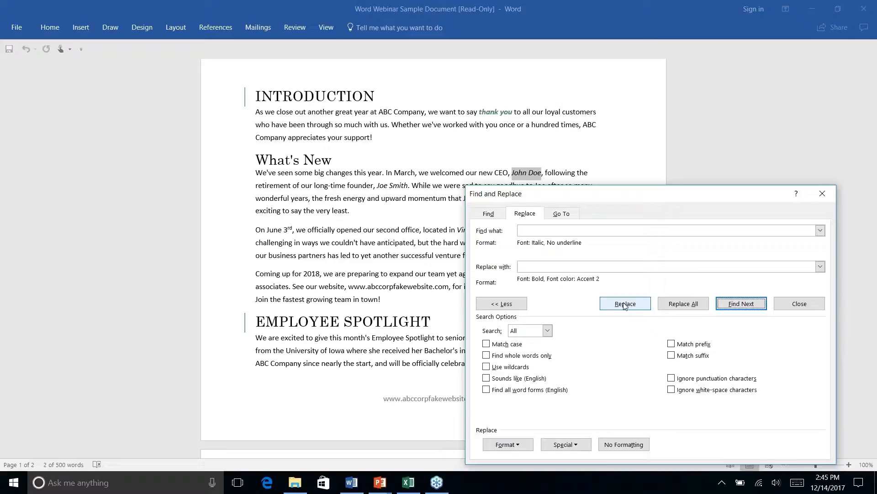
{"action": "left_click", "coordinate": [684, 304]}
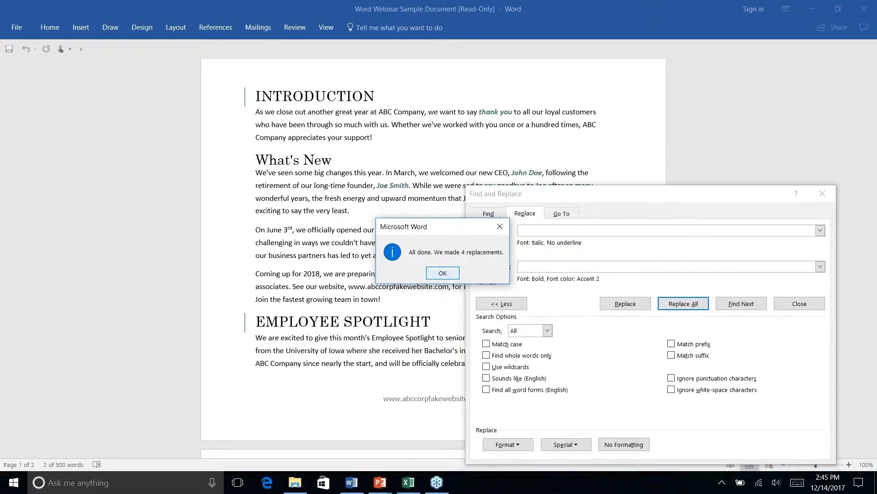
{"action": "left_click", "coordinate": [438, 275]}
{"action": "left_click", "coordinate": [822, 194]}
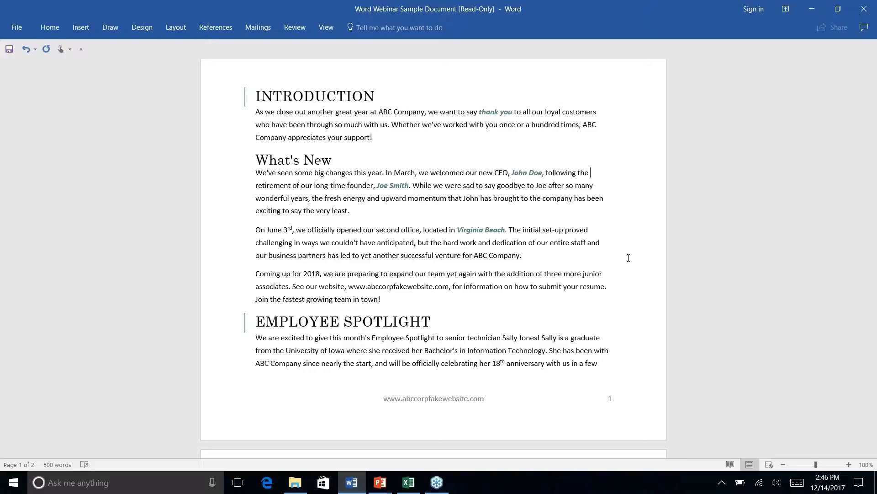
Switch to the PowerPoint slide show, advance it to the AutoCorrect slide, and return to the Word newsletter
{"action": "key", "text": "alt+Tab"}
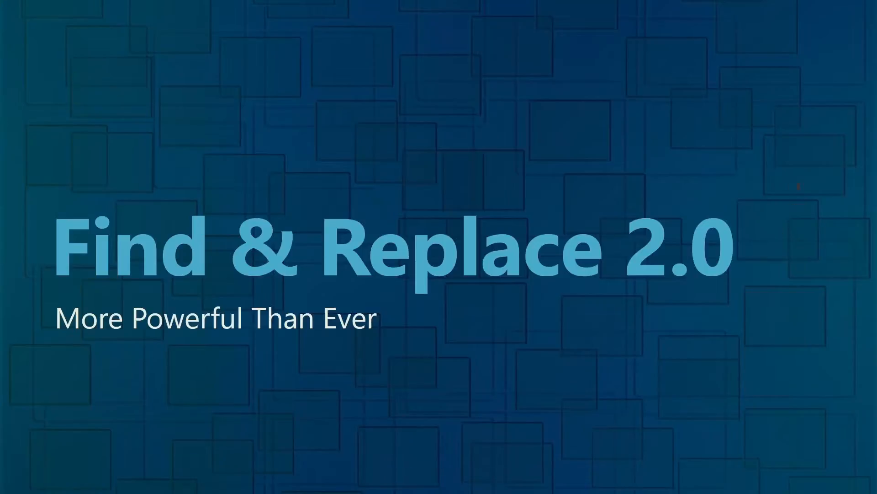
{"action": "key", "text": "Right"}
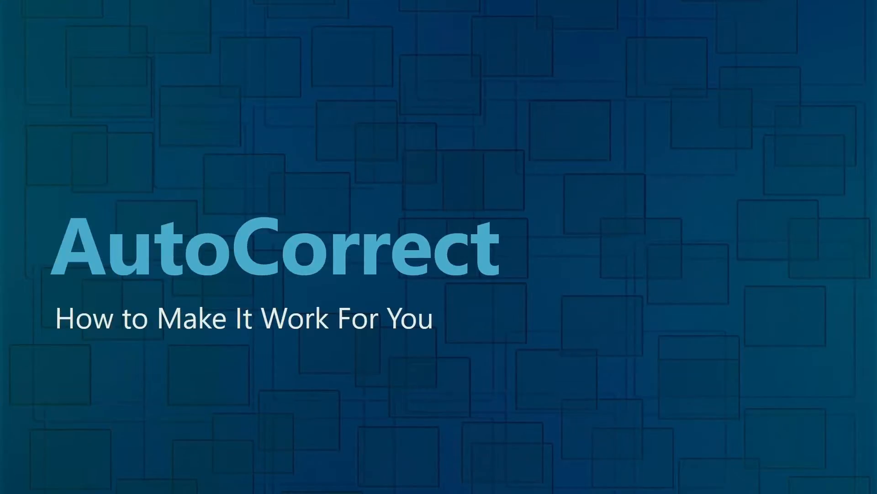
{"action": "key", "text": "alt+Tab"}
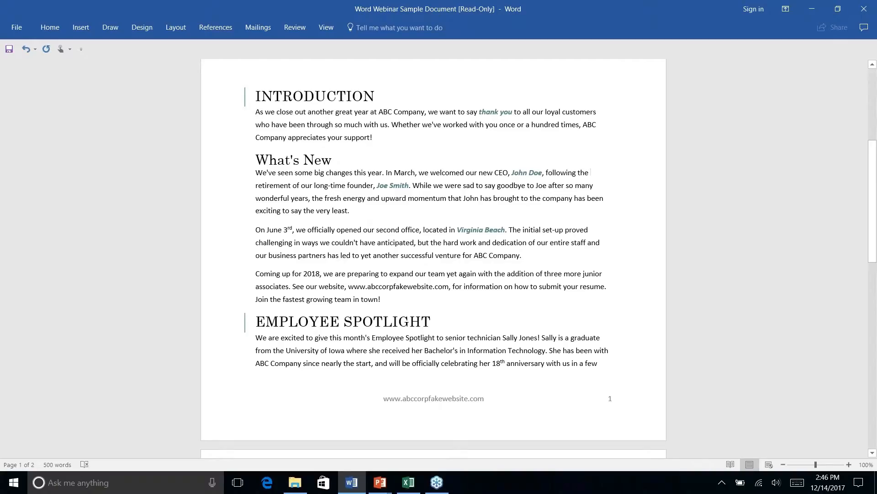
{"action": "key", "text": "alt+Tab"}
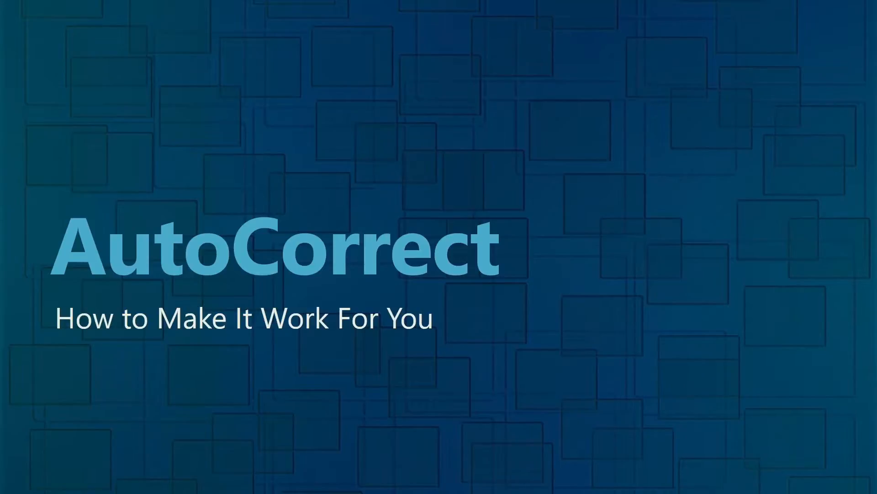
{"action": "key", "text": "alt+Tab"}
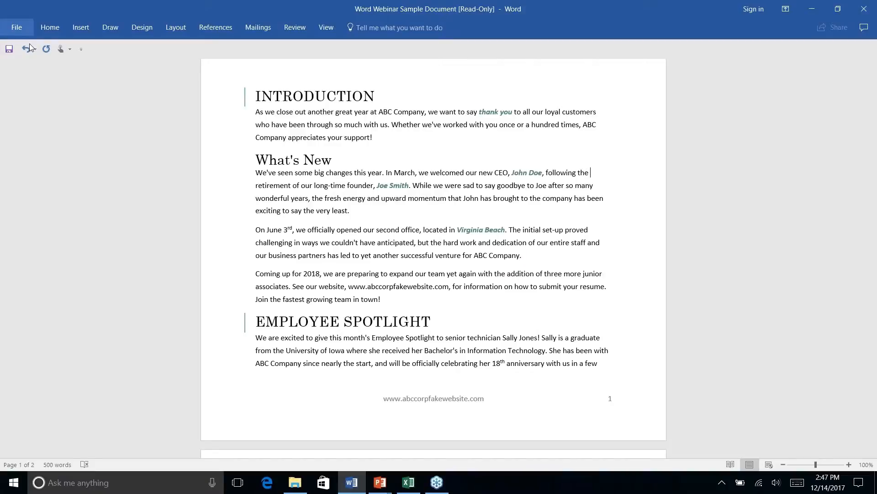
Misspell "anticipated" in the second What's New paragraph by deleting its letter p
{"action": "left_click", "coordinate": [345, 230]}
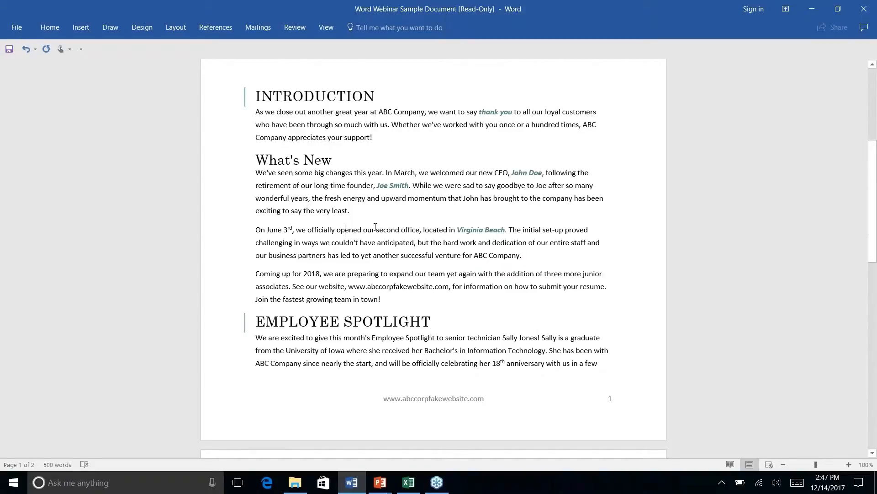
{"action": "left_click", "coordinate": [398, 246]}
{"action": "key", "text": "BackSpace"}
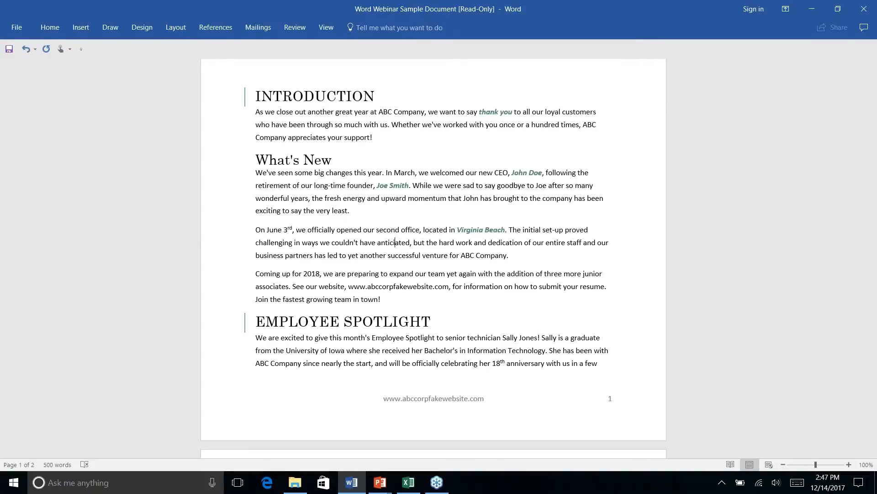
View the spelling suggestions for the misspelled word and its AutoCorrect options, leaving the settings as they are
{"action": "right_click", "coordinate": [396, 242]}
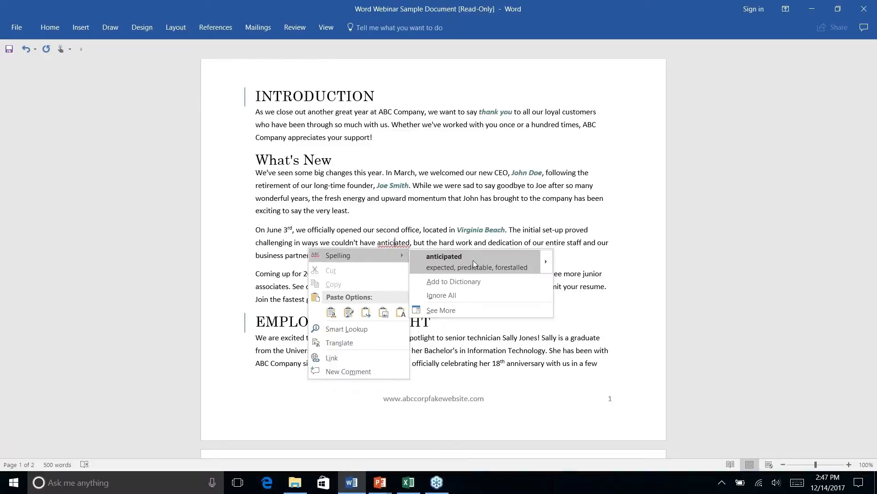
{"action": "mouse_move", "coordinate": [548, 260]}
{"action": "mouse_move", "coordinate": [546, 259]}
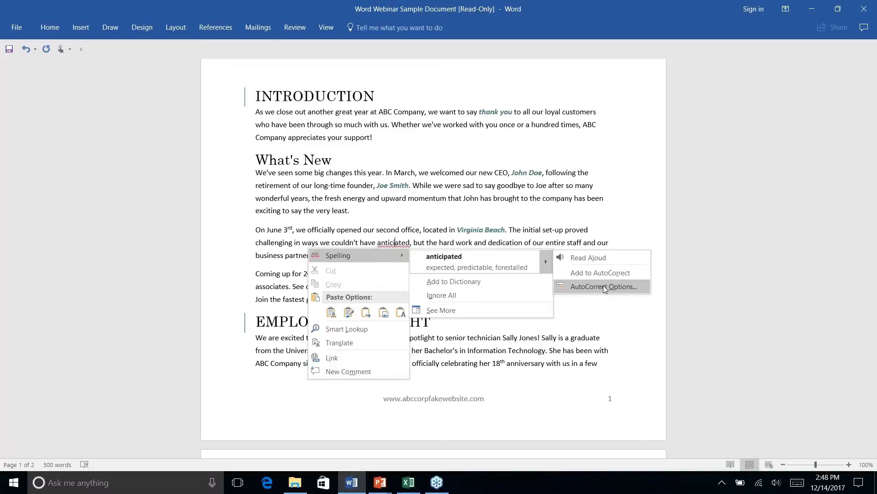
{"action": "left_click", "coordinate": [604, 285]}
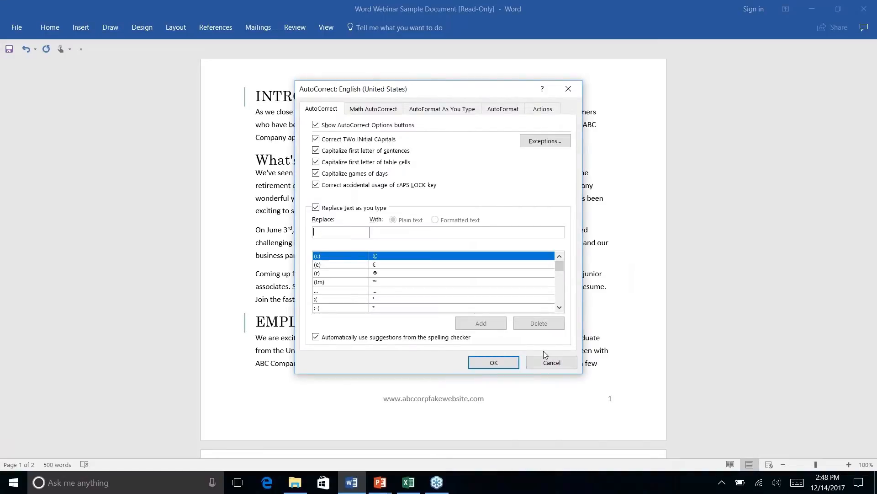
{"action": "left_click", "coordinate": [550, 362]}
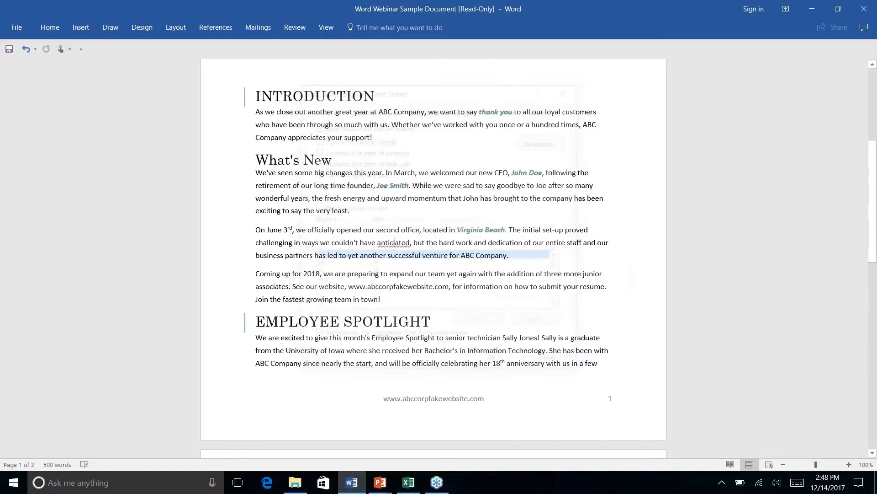
Open the Proofing page of Word Options and review the spelling and grammar correction settings
{"action": "left_click", "coordinate": [20, 29]}
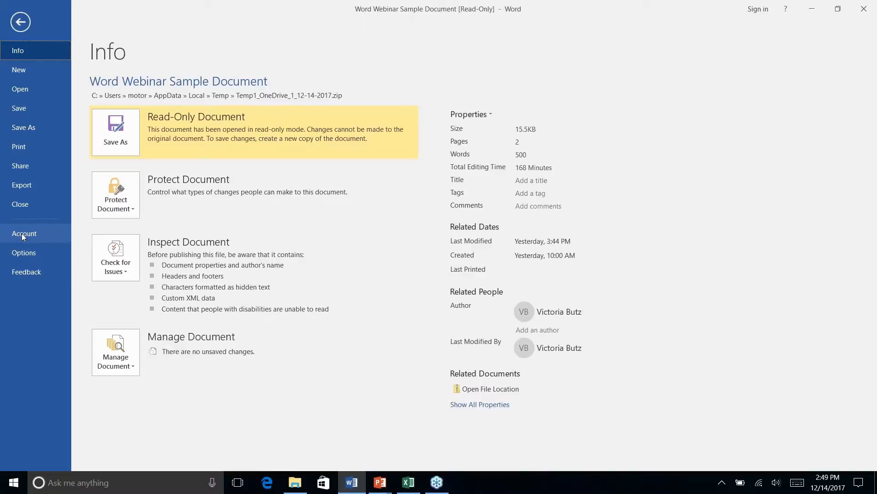
{"action": "left_click", "coordinate": [23, 253]}
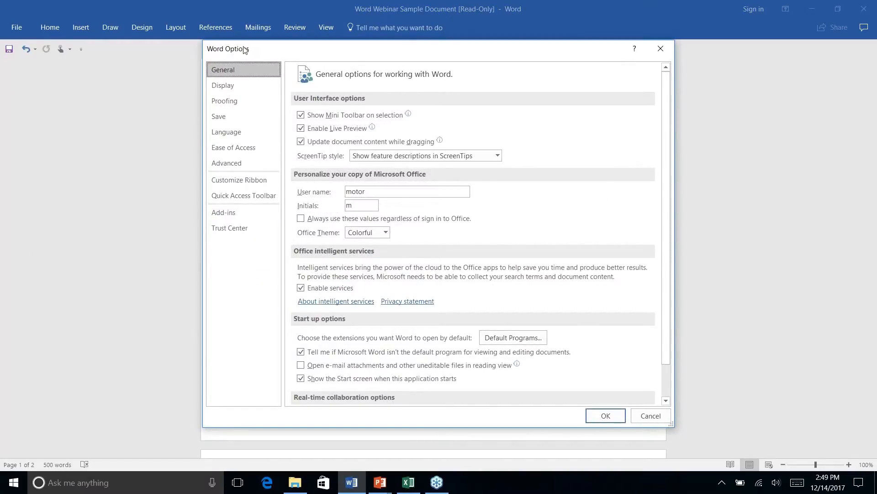
{"action": "left_click", "coordinate": [230, 105]}
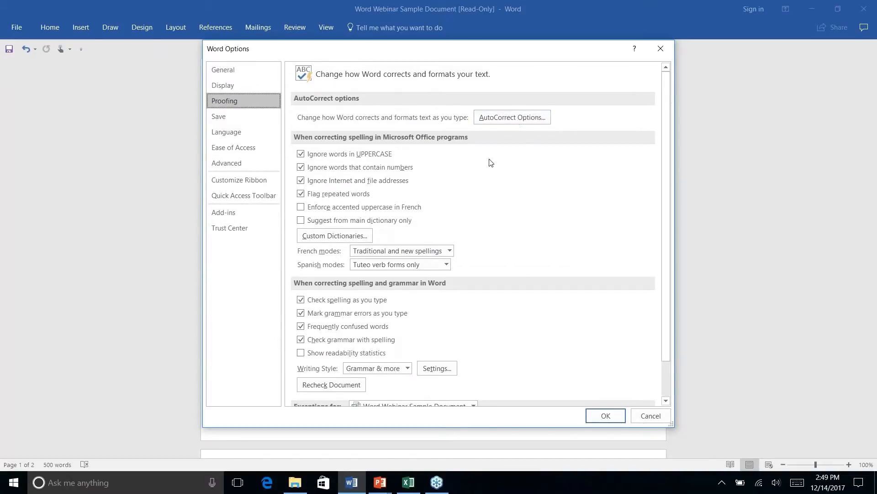
{"action": "scroll", "coordinate": [503, 165], "scroll_direction": "down", "scroll_amount": 1}
{"action": "scroll", "coordinate": [502, 165], "scroll_direction": "up", "scroll_amount": 1}
{"action": "scroll", "coordinate": [475, 173], "scroll_direction": "down", "scroll_amount": 3}
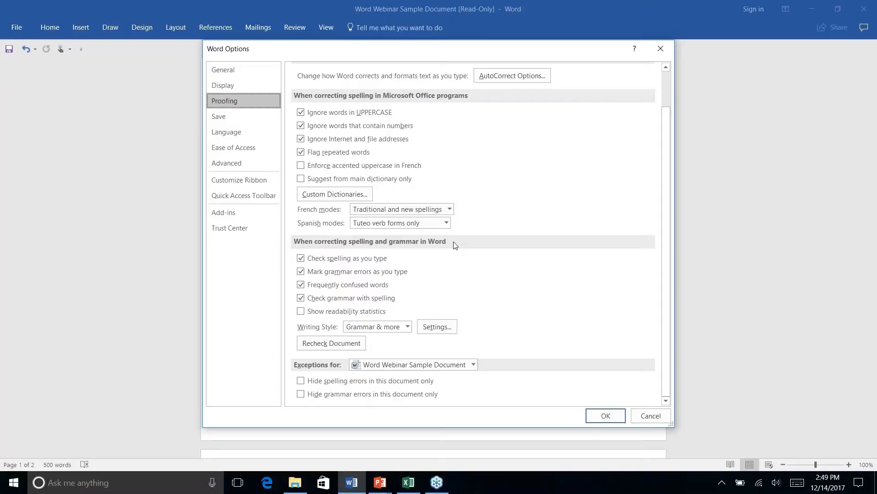
{"action": "scroll", "coordinate": [455, 245], "scroll_direction": "up", "scroll_amount": 3}
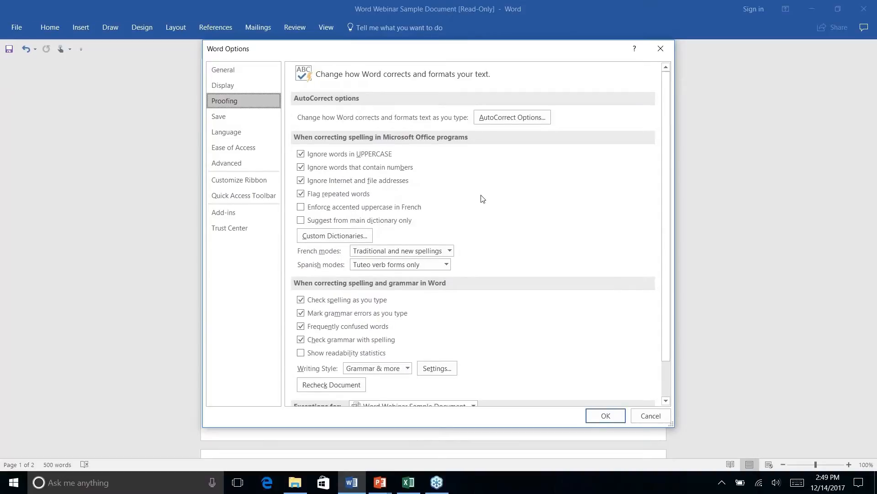
Open the AutoCorrect options and browse the list of automatic text replacements
{"action": "left_click", "coordinate": [526, 117]}
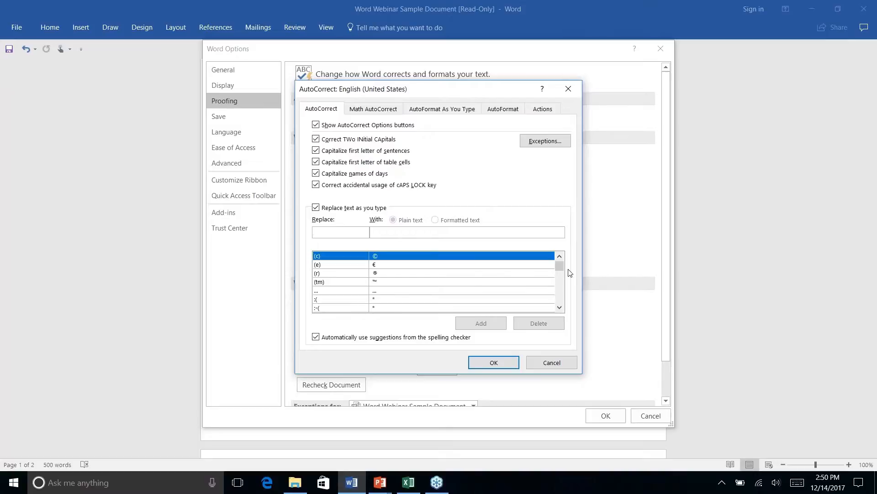
{"action": "left_click_drag", "start_coordinate": [560, 269], "coordinate": [560, 280]}
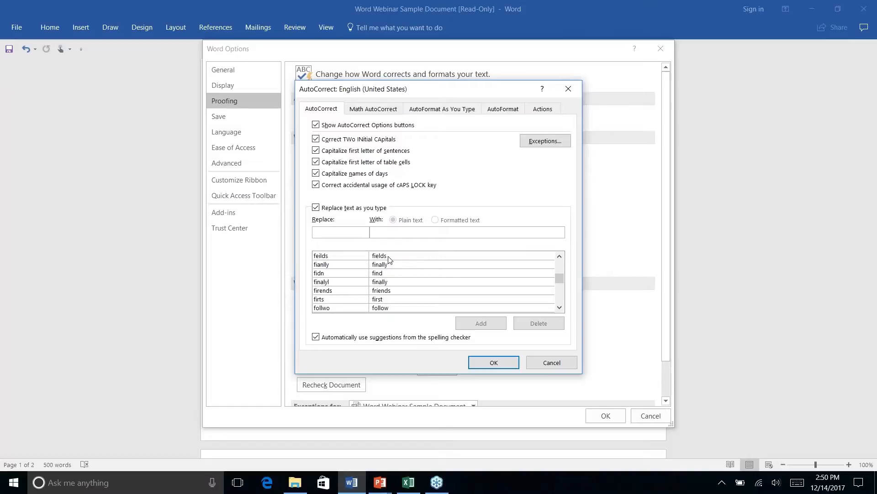
{"action": "left_click", "coordinate": [328, 233]}
Review the AutoCorrect exceptions for first letters, initial caps and other corrections without changing them
{"action": "left_click", "coordinate": [541, 143]}
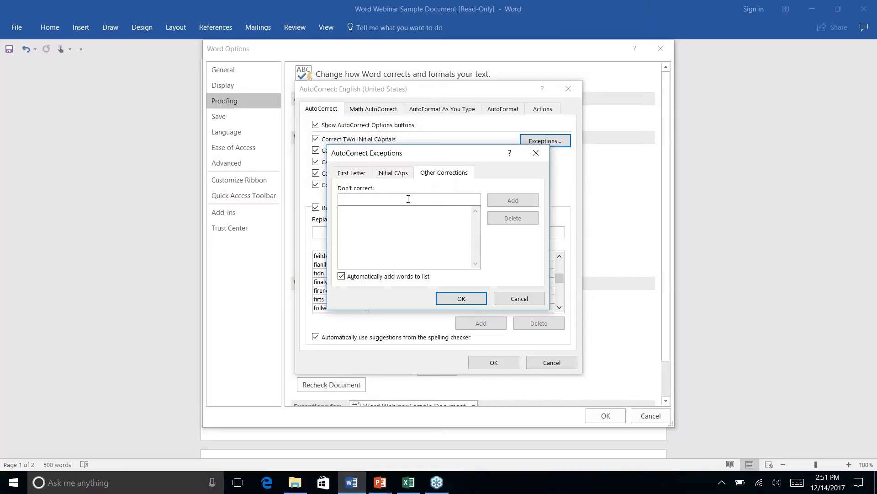
{"action": "left_click", "coordinate": [351, 173]}
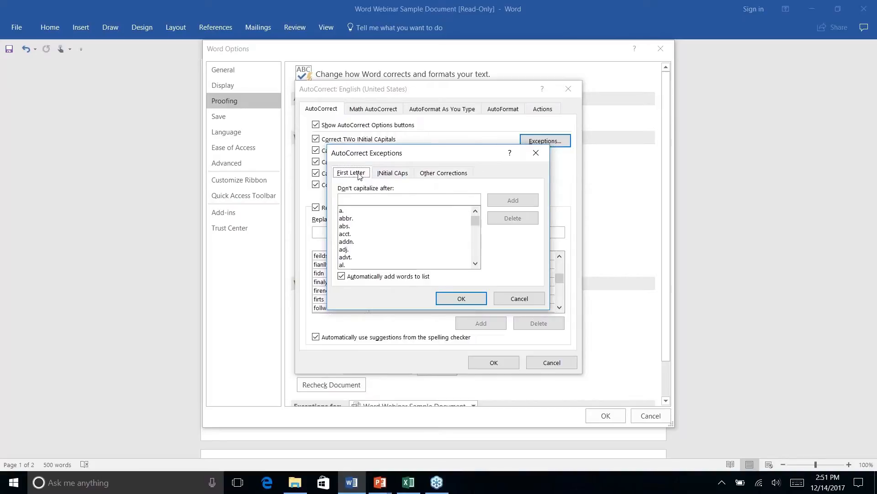
{"action": "left_click", "coordinate": [392, 175]}
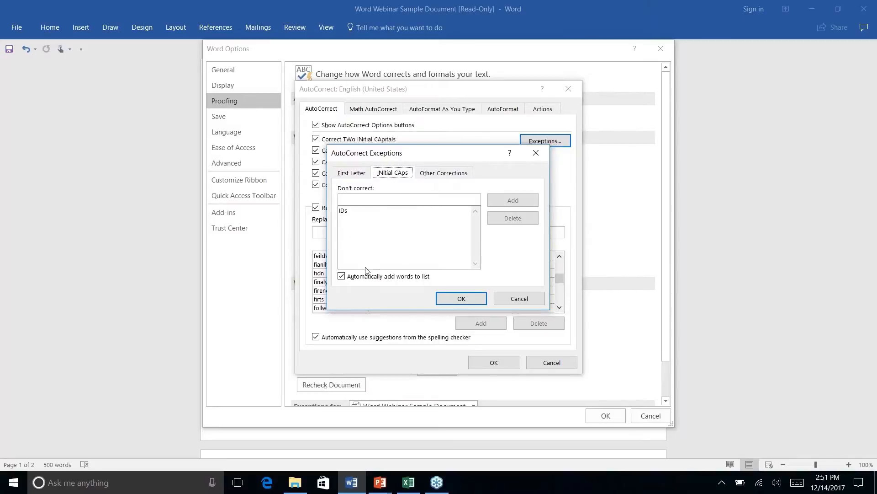
{"action": "left_click", "coordinate": [516, 299]}
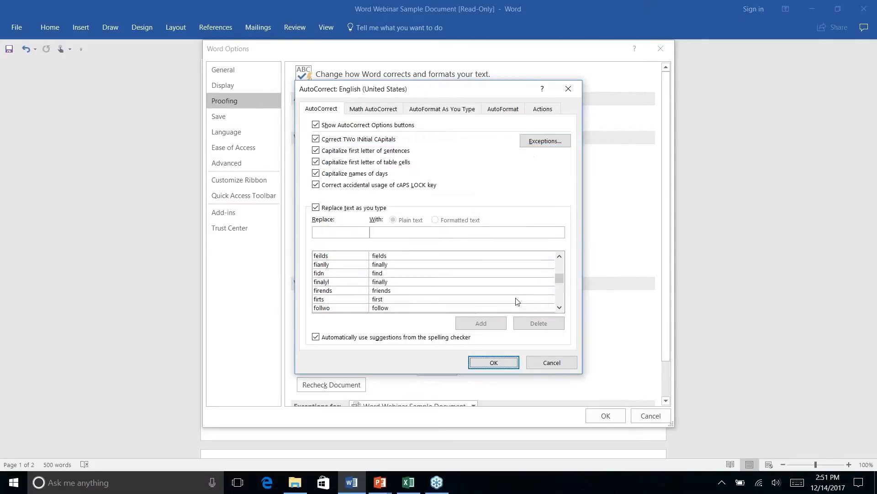
Review the AutoFormat As You Type settings, and leave the AutoCorrect and Word Options dialogs without changes
{"action": "left_click", "coordinate": [443, 112]}
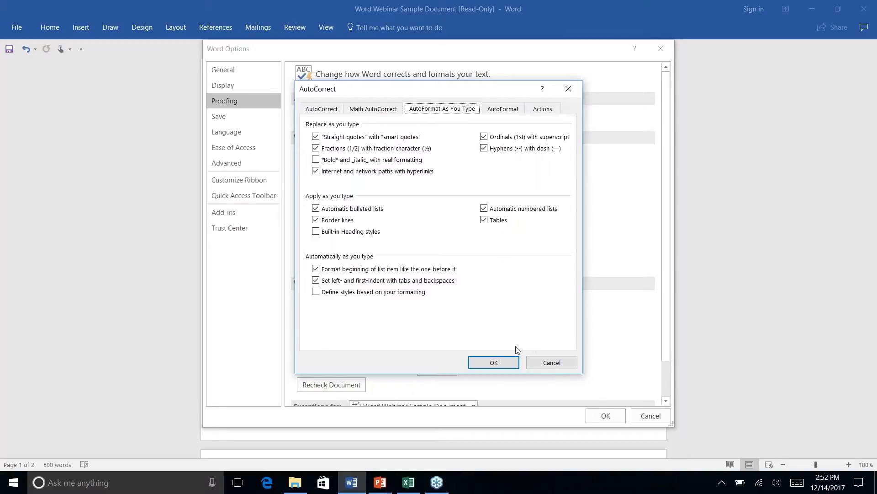
{"action": "left_click", "coordinate": [551, 363]}
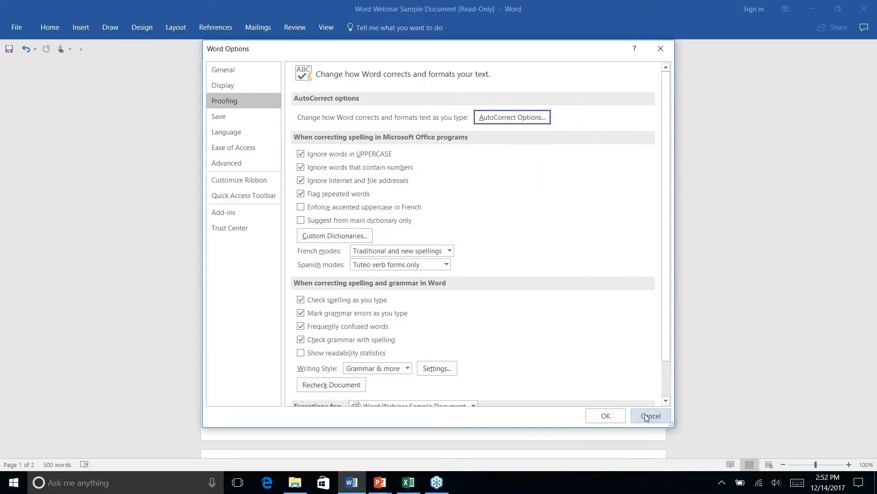
{"action": "left_click", "coordinate": [647, 416]}
Remove the link formatting from the feedback e-mail address in the "How Are We Doing?" paragraph by applying the Normal style
{"action": "scroll", "coordinate": [394, 208], "scroll_direction": "down", "scroll_amount": 2}
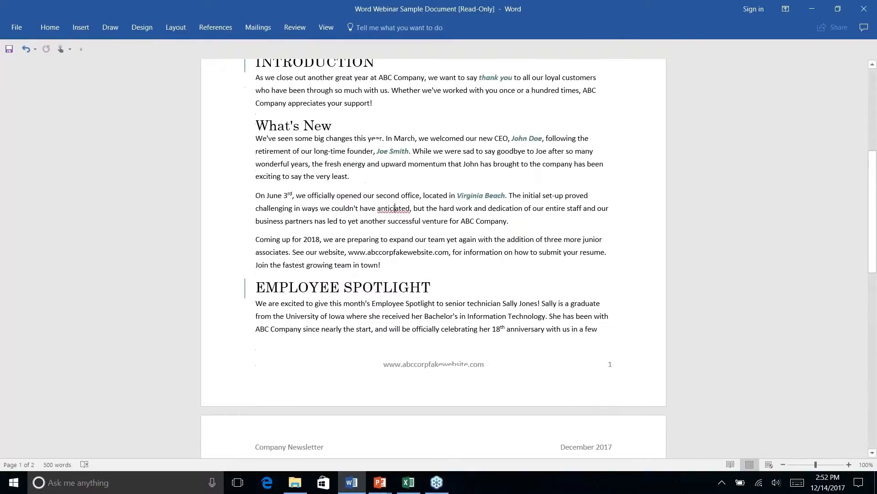
{"action": "scroll", "coordinate": [395, 208], "scroll_direction": "down", "scroll_amount": 15}
{"action": "scroll", "coordinate": [499, 295], "scroll_direction": "up", "scroll_amount": 3}
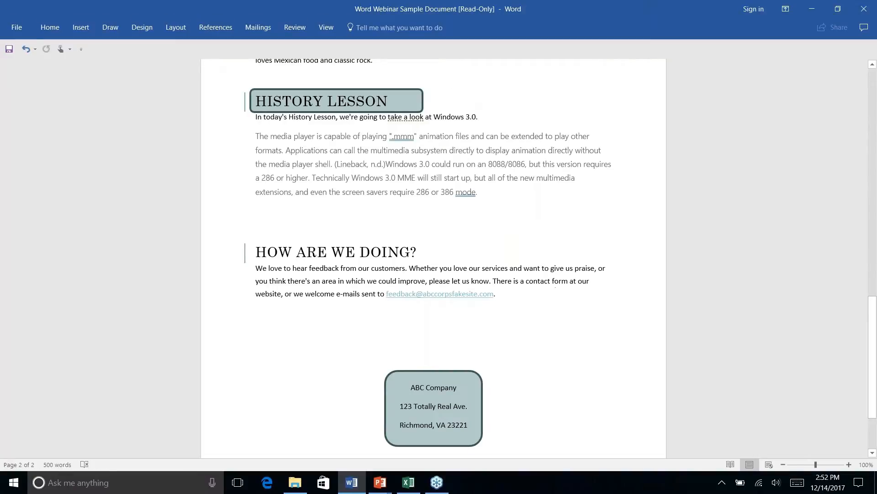
{"action": "left_click", "coordinate": [51, 26]}
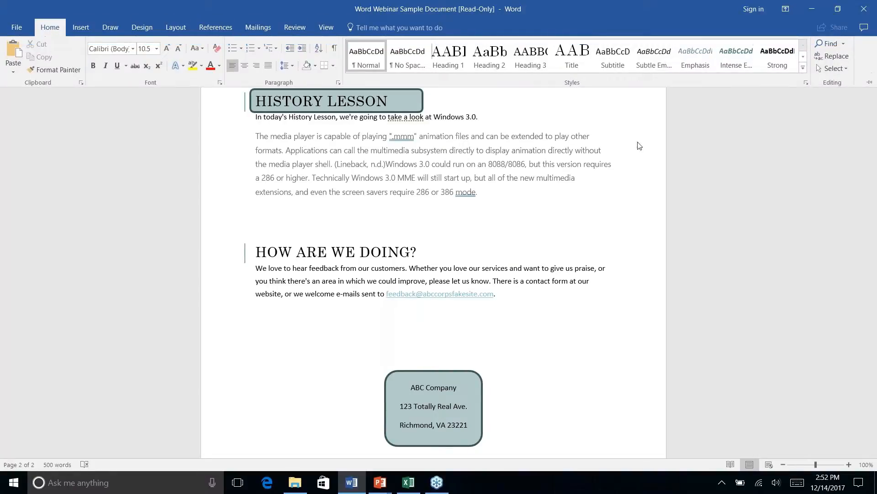
{"action": "right_click", "coordinate": [495, 298]}
{"action": "key", "text": "Escape"}
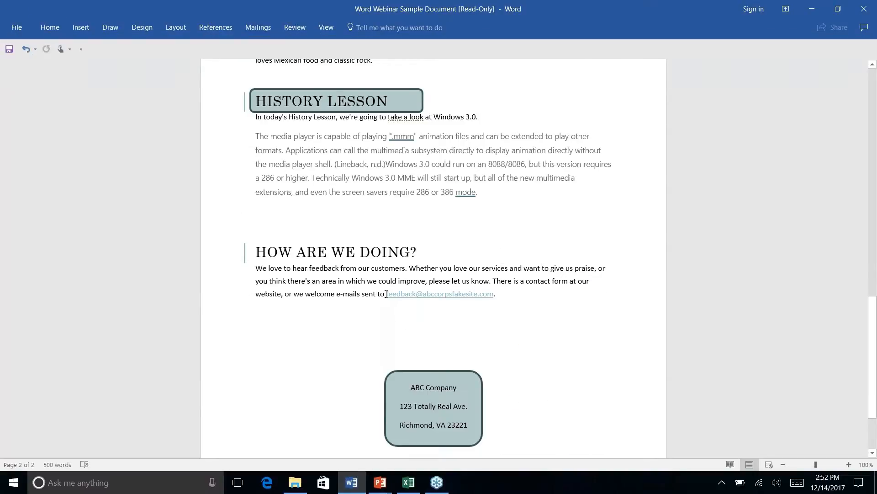
{"action": "left_click_drag", "start_coordinate": [386, 294], "coordinate": [446, 293]}
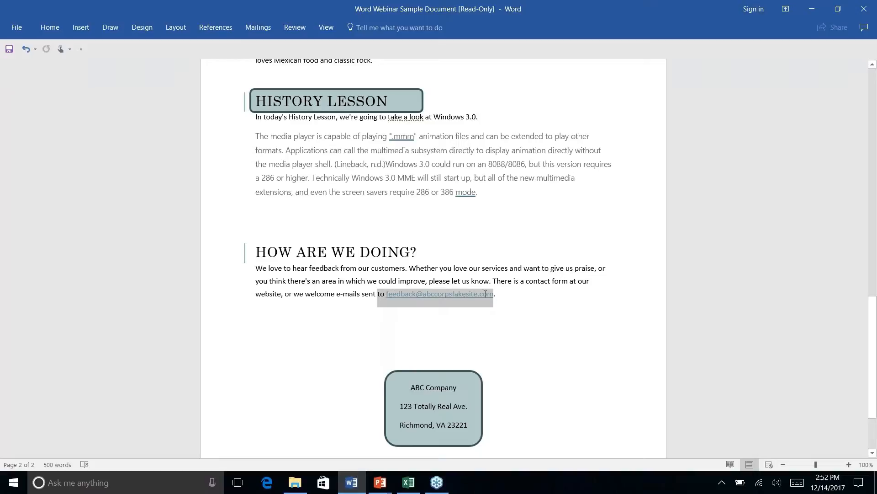
{"action": "left_click", "coordinate": [534, 309]}
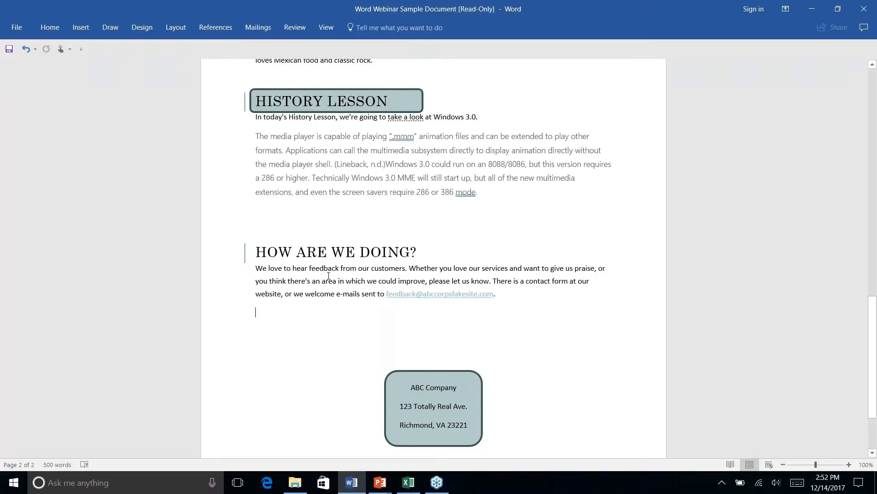
{"action": "left_click_drag", "start_coordinate": [378, 295], "coordinate": [499, 295]}
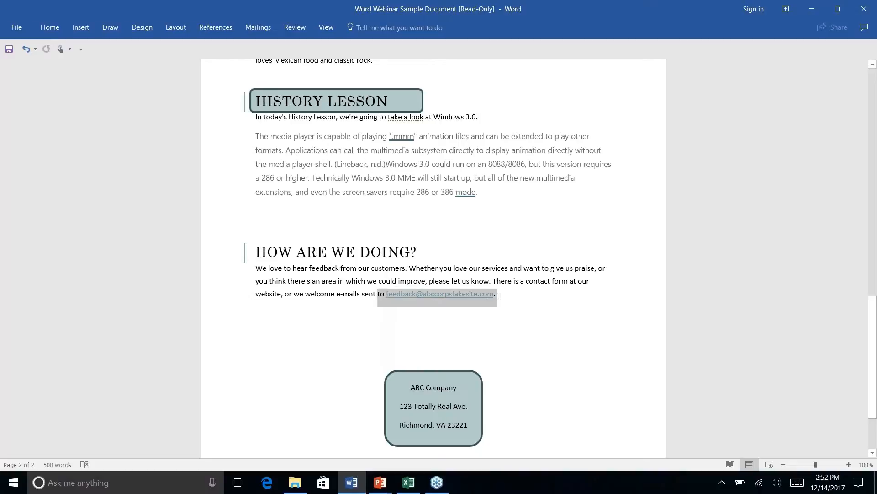
{"action": "left_click", "coordinate": [51, 28]}
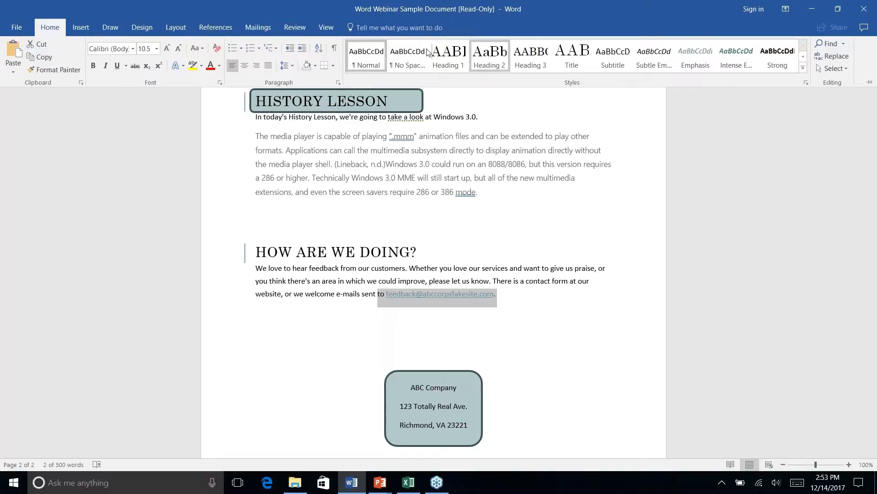
{"action": "left_click", "coordinate": [370, 54]}
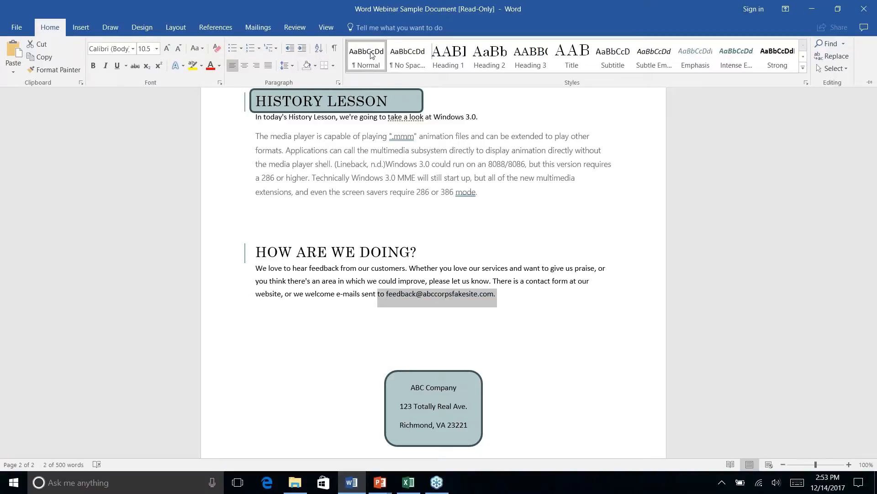
{"action": "right_click", "coordinate": [510, 295]}
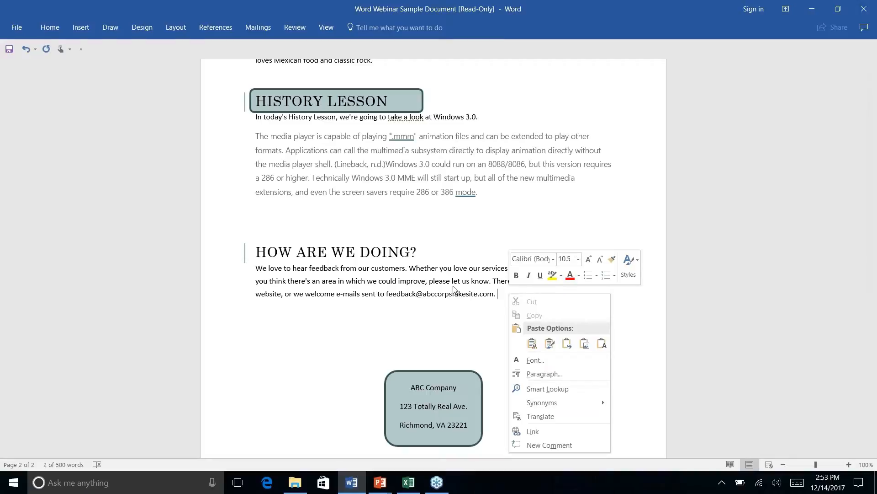
{"action": "key", "text": "Escape"}
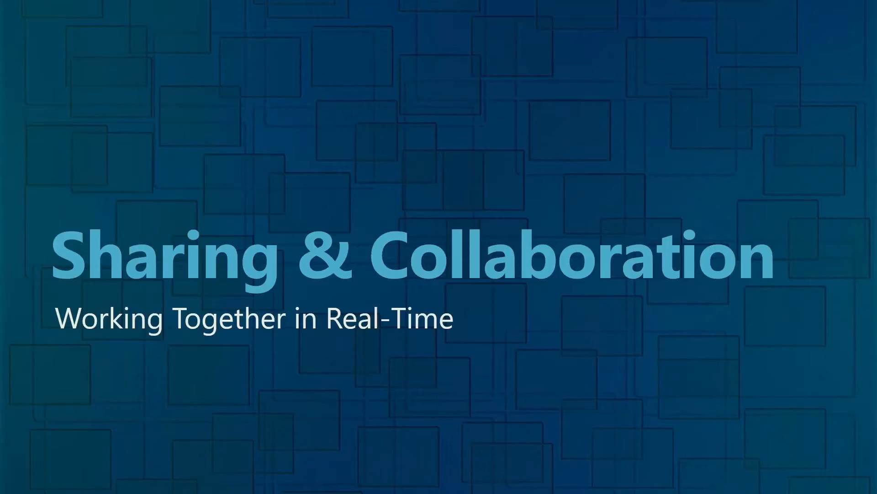
Switch back to Word, view the newsletter's file information and Save As dialog, and leave without saving
{"action": "key", "text": "alt+Tab"}
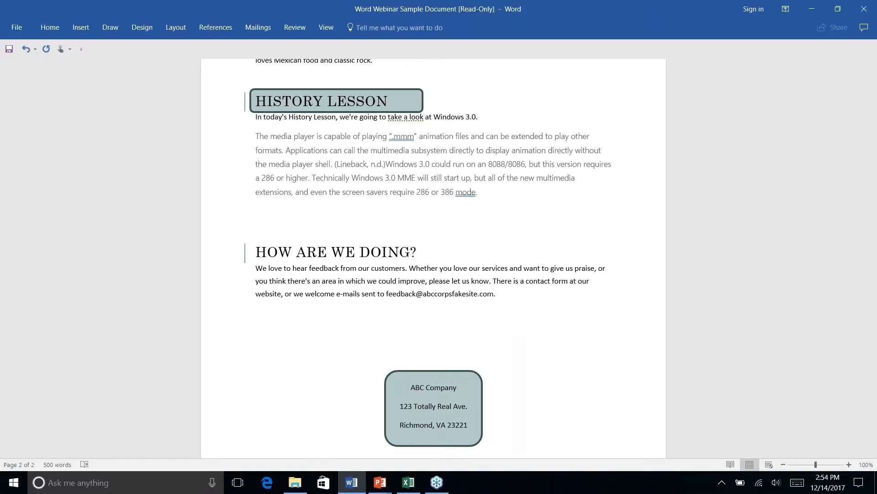
{"action": "scroll", "coordinate": [433, 256], "scroll_direction": "down", "scroll_amount": 3}
{"action": "scroll", "coordinate": [434, 256], "scroll_direction": "down", "scroll_amount": 1}
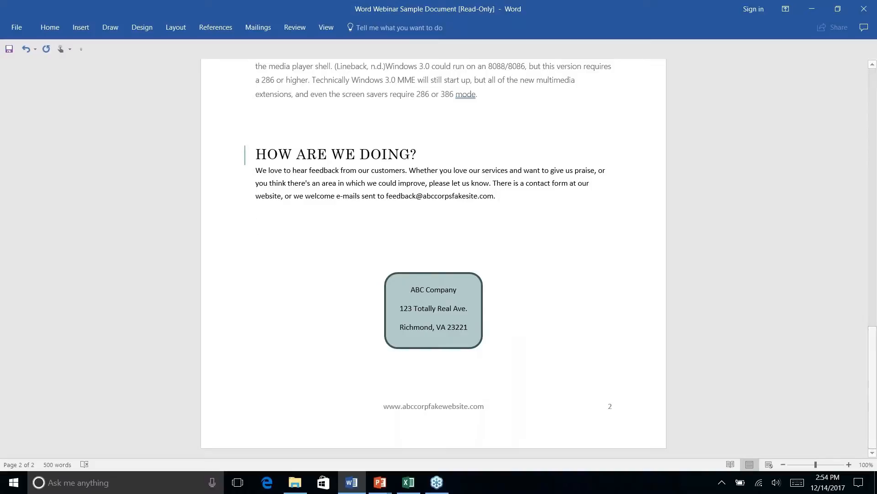
{"action": "left_click", "coordinate": [16, 28]}
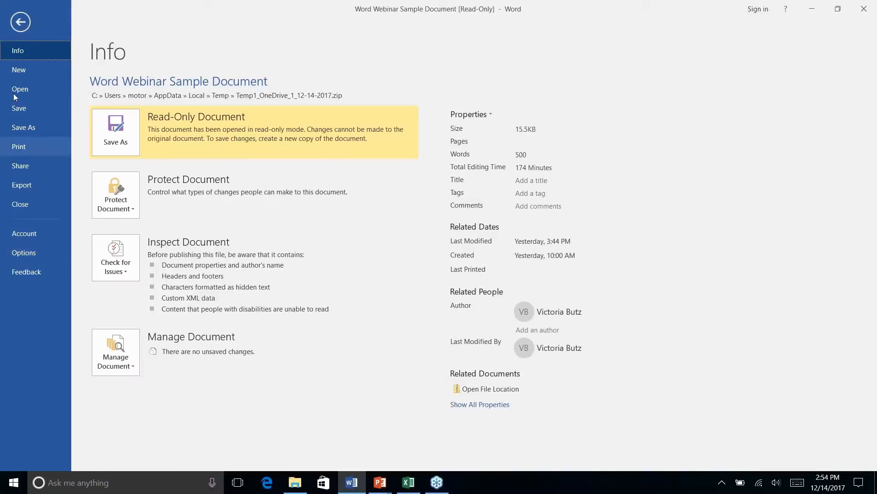
{"action": "left_click", "coordinate": [19, 23]}
{"action": "left_click", "coordinate": [17, 28]}
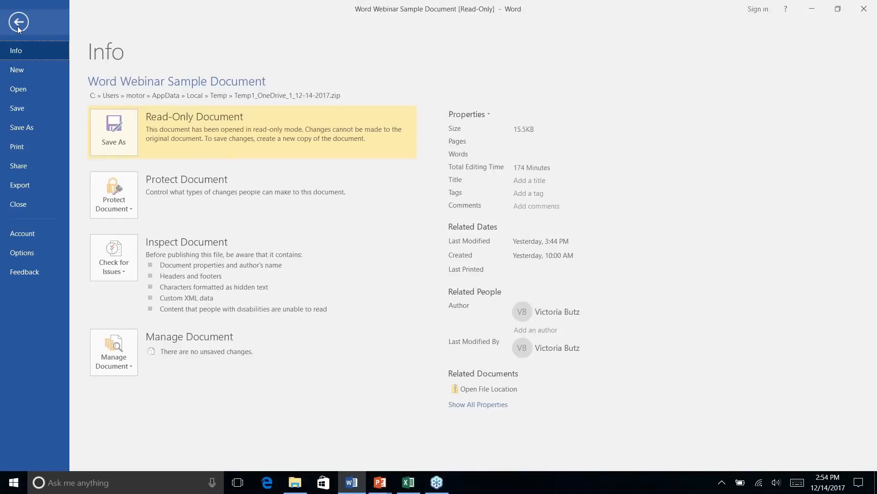
{"action": "left_click", "coordinate": [21, 108]}
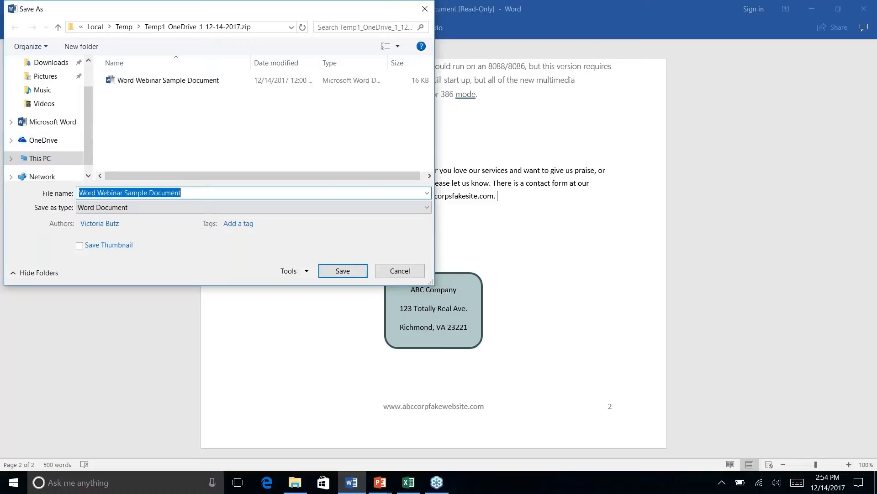
{"action": "left_click", "coordinate": [400, 270]}
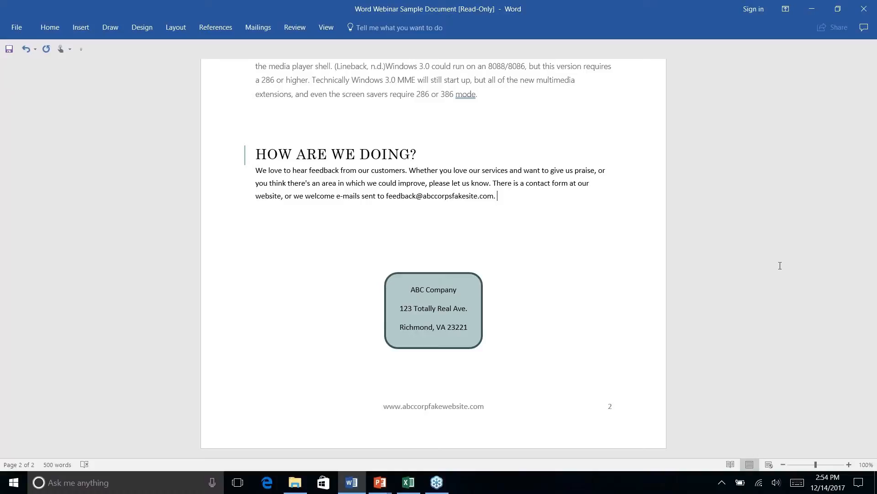
{"action": "scroll", "coordinate": [780, 266], "scroll_direction": "up", "scroll_amount": 5}
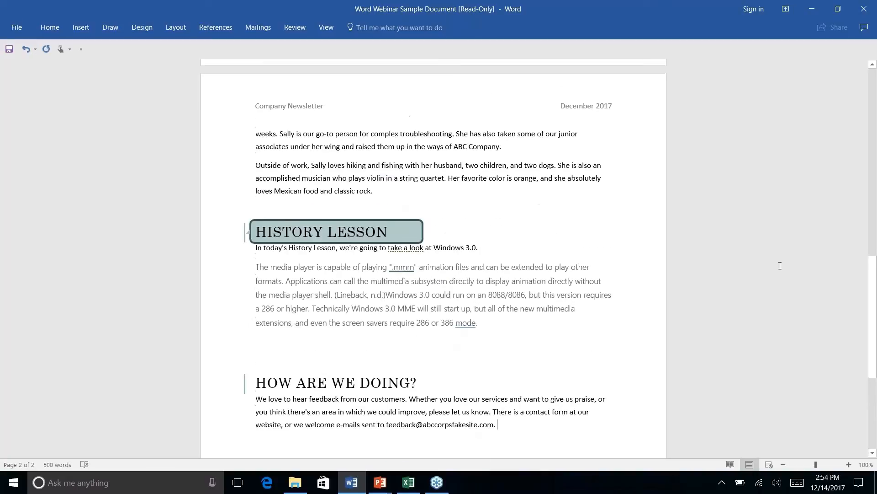
{"action": "scroll", "coordinate": [780, 265], "scroll_direction": "down", "scroll_amount": 1}
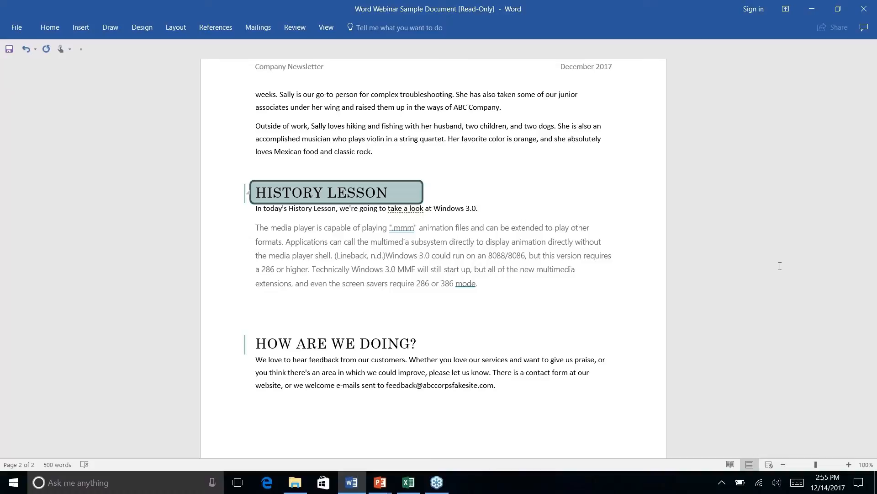
{"action": "key", "text": "alt+Tab"}
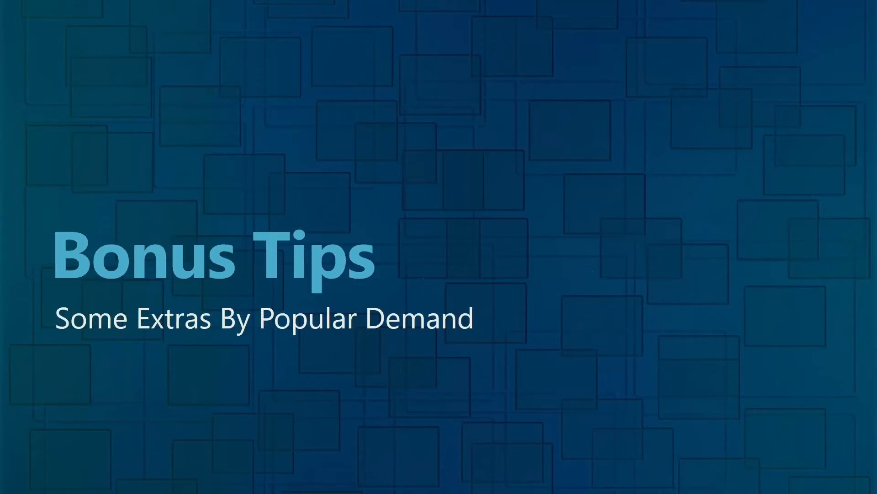
{"action": "key", "text": "alt+Tab"}
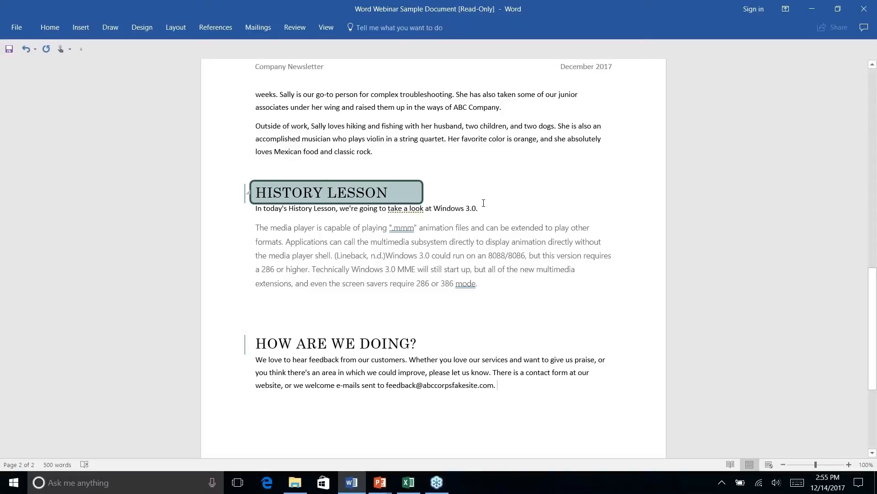
Review the newsletter from the title and contents list through the Introduction, What's New and Employee Spotlight sections
{"action": "scroll", "coordinate": [484, 203], "scroll_direction": "up", "scroll_amount": 15}
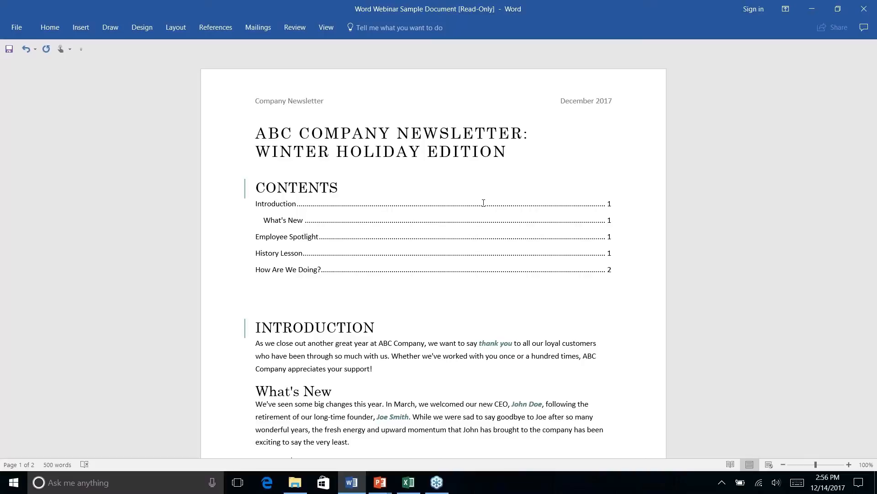
{"action": "scroll", "coordinate": [484, 202], "scroll_direction": "down", "scroll_amount": 10}
{"action": "scroll", "coordinate": [484, 203], "scroll_direction": "up", "scroll_amount": 8}
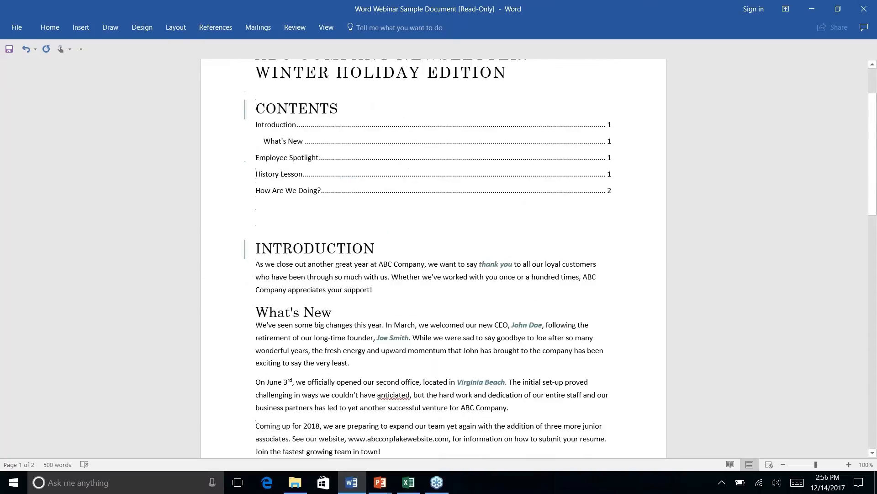
{"action": "scroll", "coordinate": [433, 256], "scroll_direction": "up", "scroll_amount": 1}
{"action": "scroll", "coordinate": [433, 256], "scroll_direction": "down", "scroll_amount": 4}
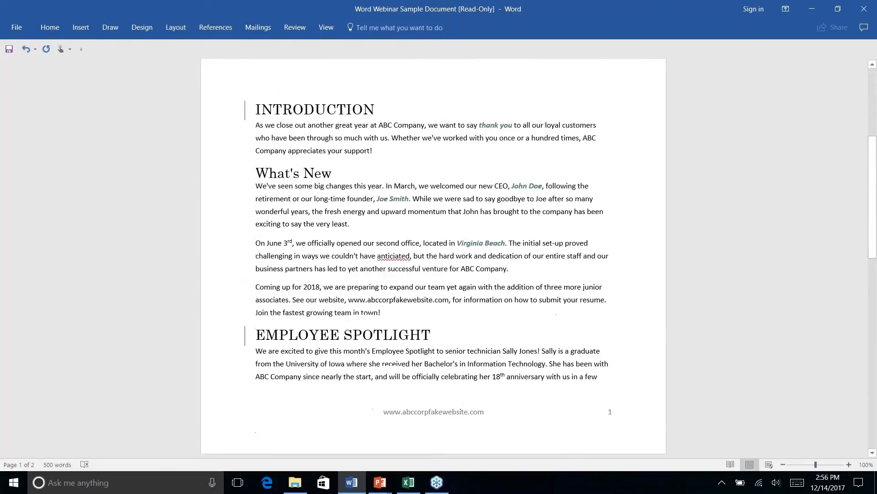
{"action": "scroll", "coordinate": [434, 255], "scroll_direction": "down", "scroll_amount": 4}
{"action": "scroll", "coordinate": [433, 256], "scroll_direction": "up", "scroll_amount": 9}
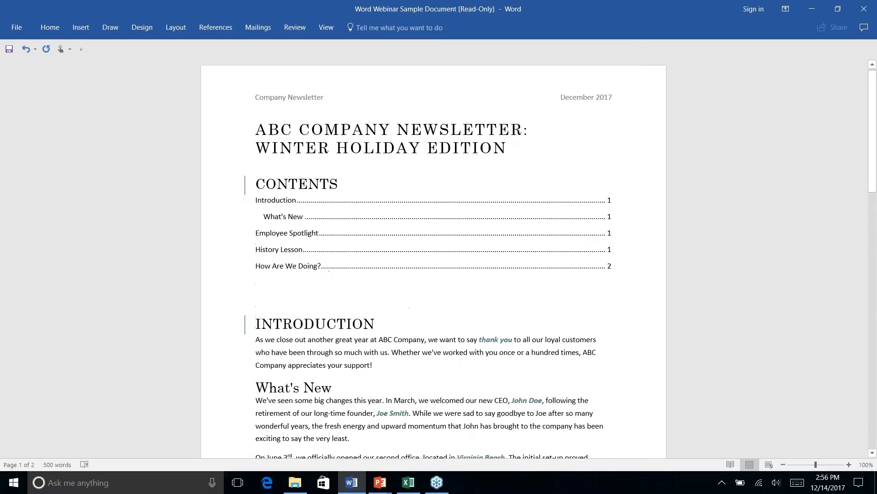
{"action": "scroll", "coordinate": [483, 205], "scroll_direction": "down", "scroll_amount": 5}
{"action": "scroll", "coordinate": [483, 204], "scroll_direction": "up", "scroll_amount": 1}
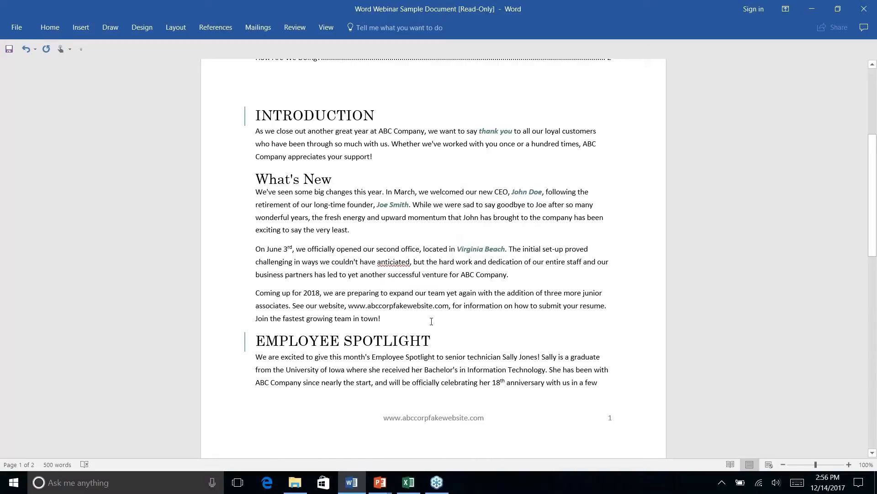
Insert a Next Page section break after the "Join the fastest growing team in town!" line, before the Employee Spotlight heading
{"action": "left_click", "coordinate": [401, 317]}
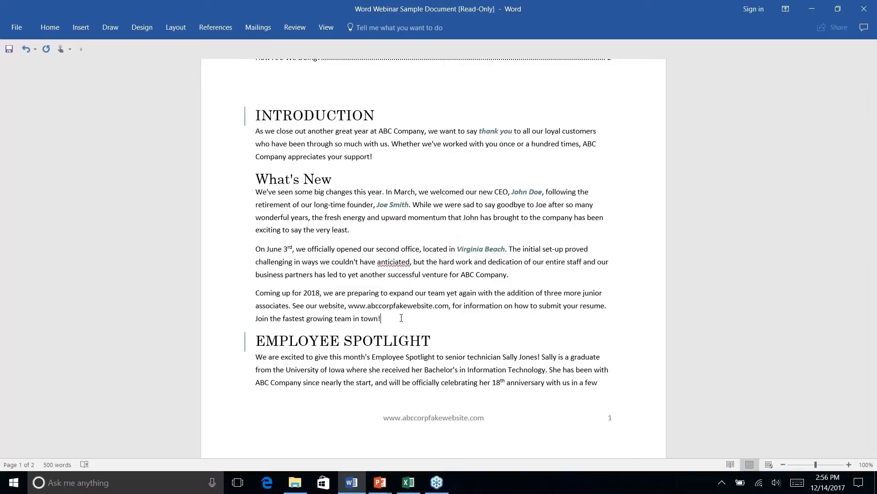
{"action": "left_click", "coordinate": [86, 30]}
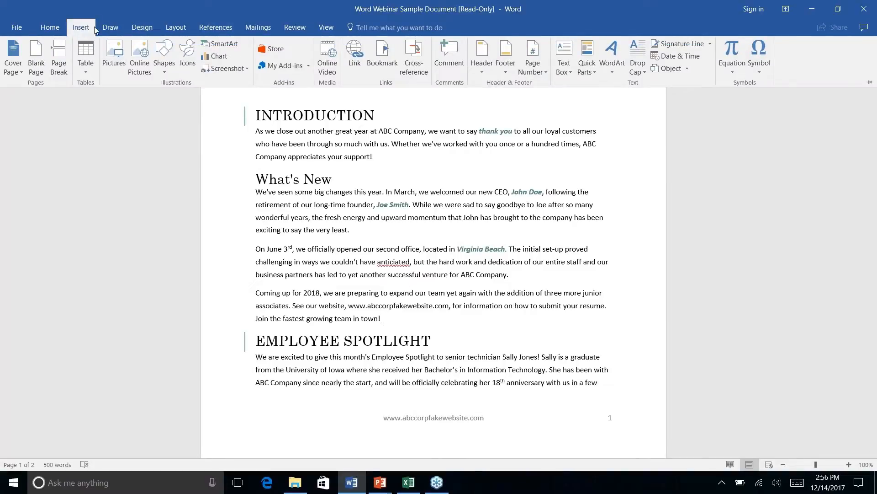
{"action": "left_click", "coordinate": [110, 30]}
{"action": "left_click", "coordinate": [143, 29]}
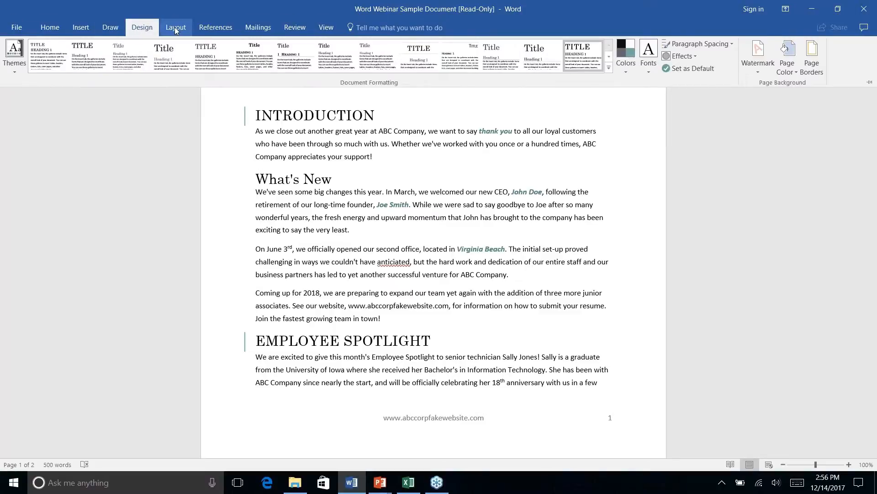
{"action": "left_click", "coordinate": [178, 30]}
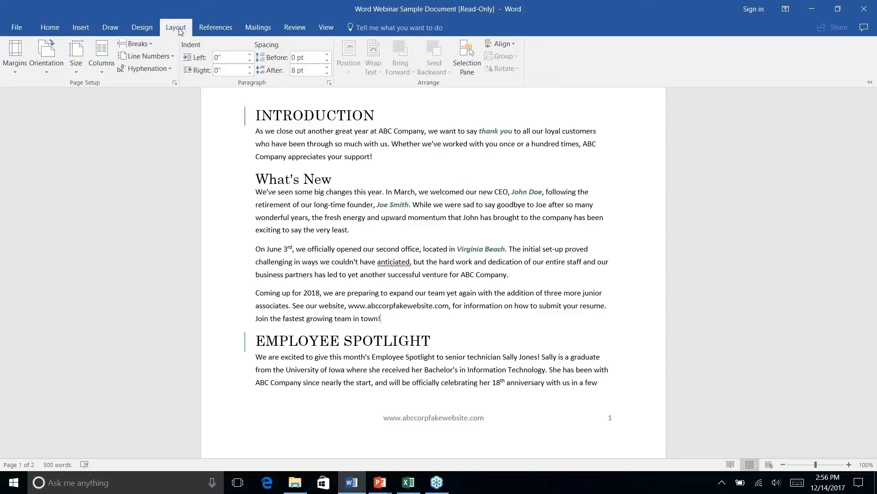
{"action": "left_click", "coordinate": [384, 319]}
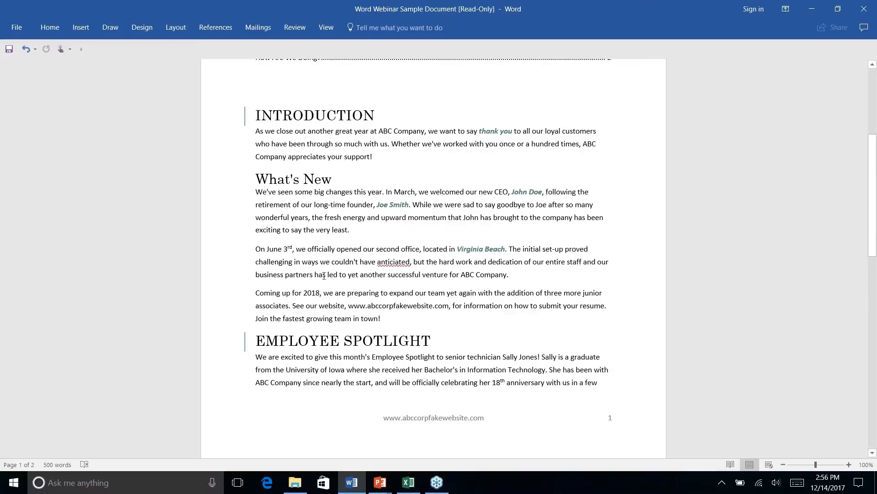
{"action": "scroll", "coordinate": [445, 341], "scroll_direction": "up", "scroll_amount": 1}
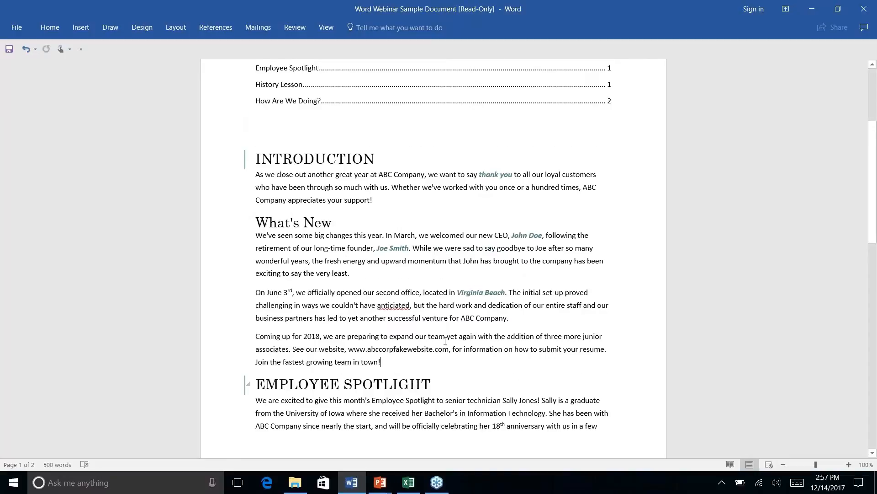
{"action": "scroll", "coordinate": [445, 341], "scroll_direction": "down", "scroll_amount": 3}
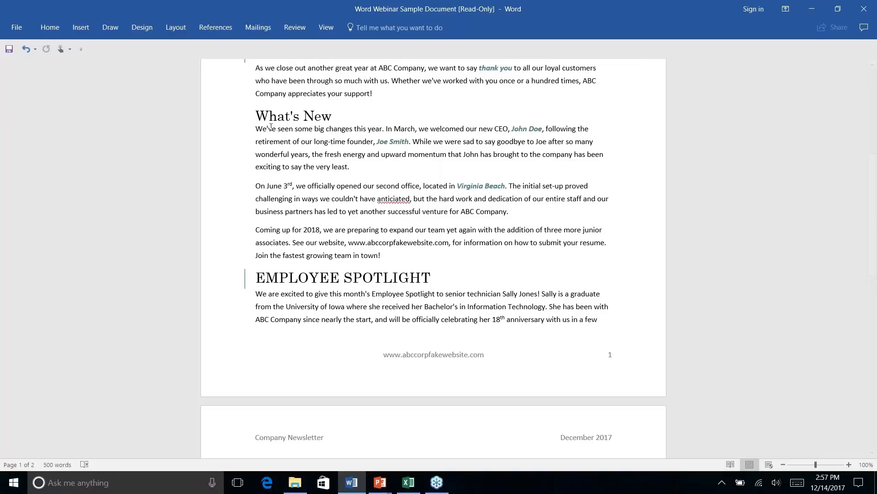
{"action": "left_click", "coordinate": [183, 29]}
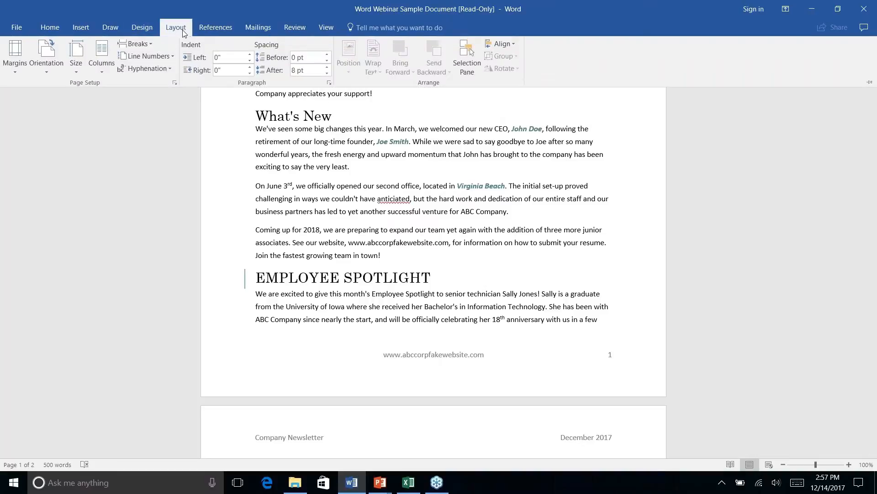
{"action": "left_click", "coordinate": [150, 43]}
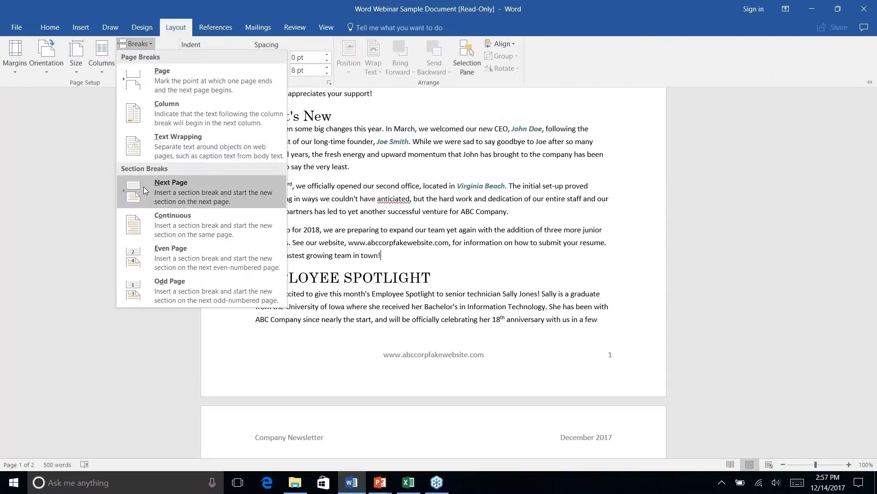
{"action": "left_click", "coordinate": [179, 191]}
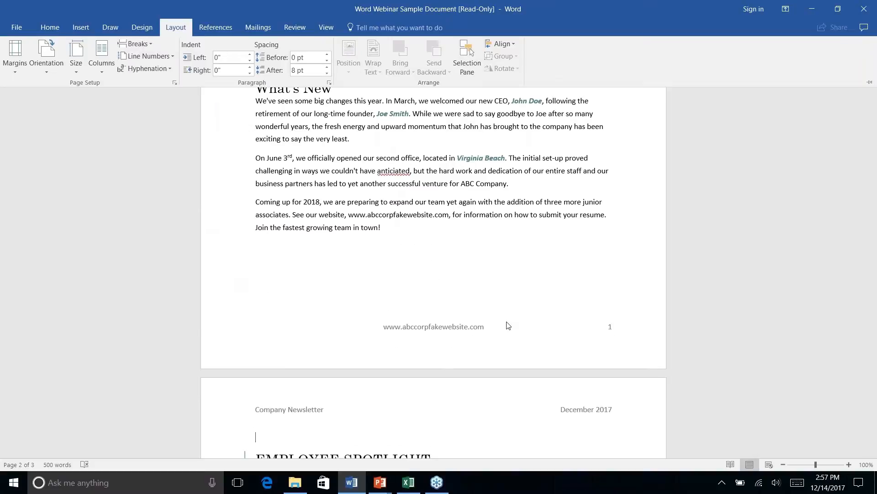
Insert a Continuous section break at the end of the Employee Spotlight text, before the History Lesson heading
{"action": "scroll", "coordinate": [507, 325], "scroll_direction": "up", "scroll_amount": 1}
{"action": "scroll", "coordinate": [507, 325], "scroll_direction": "down", "scroll_amount": 5}
{"action": "scroll", "coordinate": [370, 261], "scroll_direction": "down", "scroll_amount": 3}
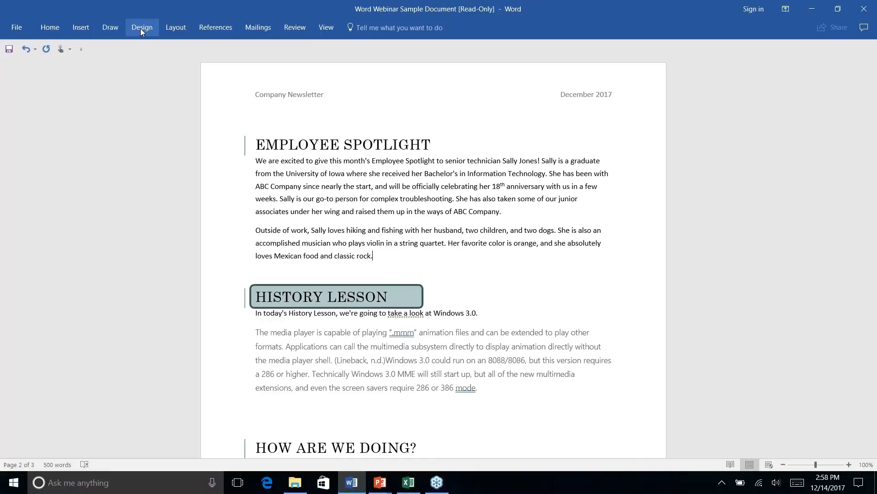
{"action": "left_click", "coordinate": [172, 29]}
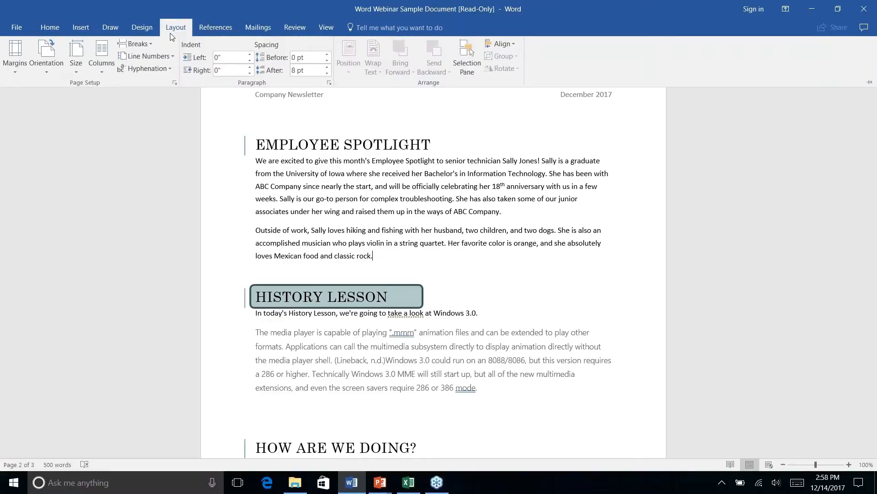
{"action": "left_click", "coordinate": [150, 45]}
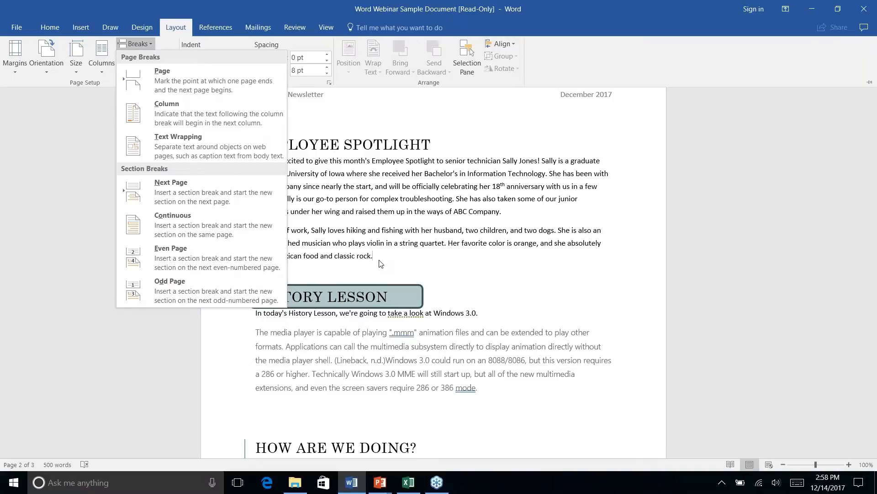
{"action": "left_click", "coordinate": [183, 226]}
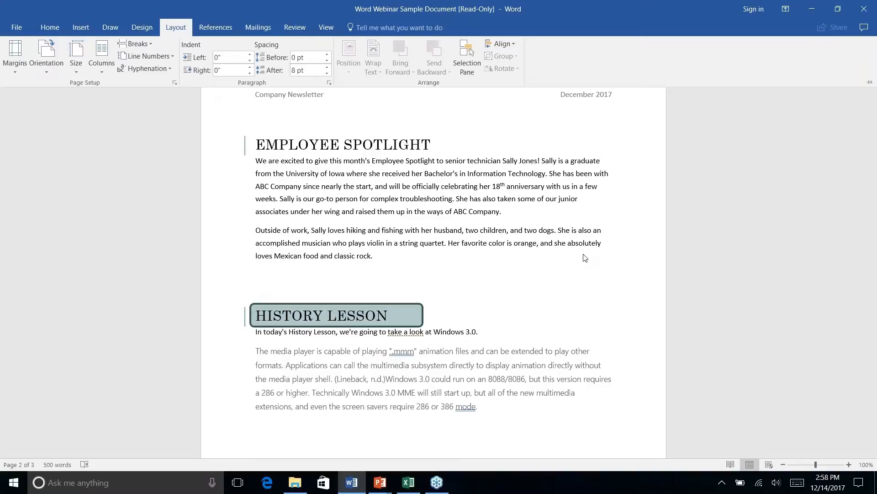
Try a two-column layout on the whole Employee Spotlight section including its heading, and undo it
{"action": "scroll", "coordinate": [585, 257], "scroll_direction": "down", "scroll_amount": 3}
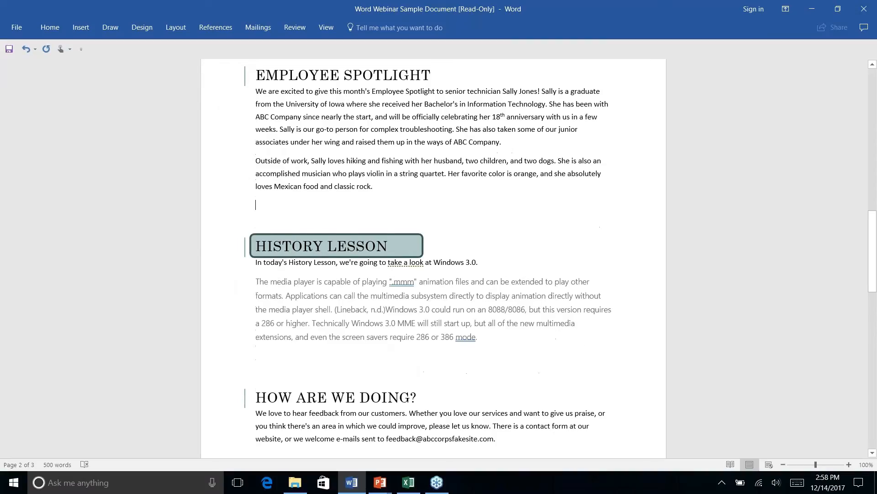
{"action": "scroll", "coordinate": [586, 257], "scroll_direction": "up", "scroll_amount": 6}
{"action": "scroll", "coordinate": [433, 258], "scroll_direction": "down", "scroll_amount": 1}
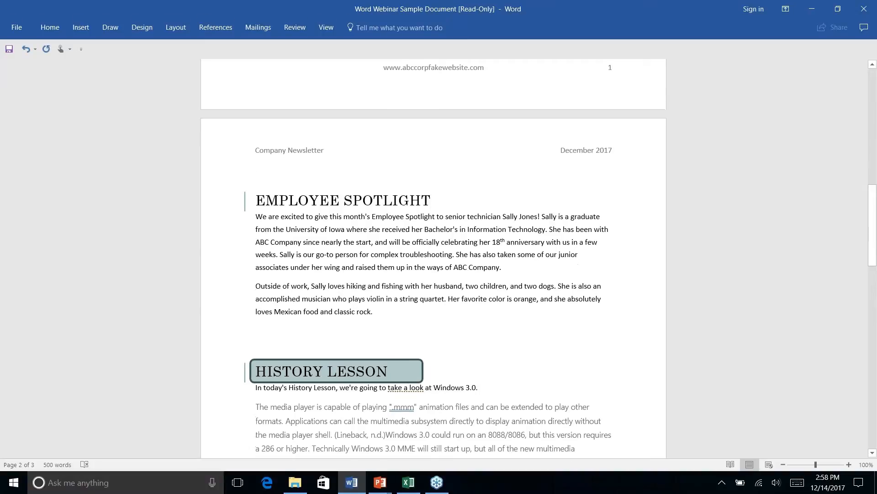
{"action": "right_click", "coordinate": [324, 239]}
{"action": "key", "text": "Escape"}
{"action": "left_click", "coordinate": [177, 29]}
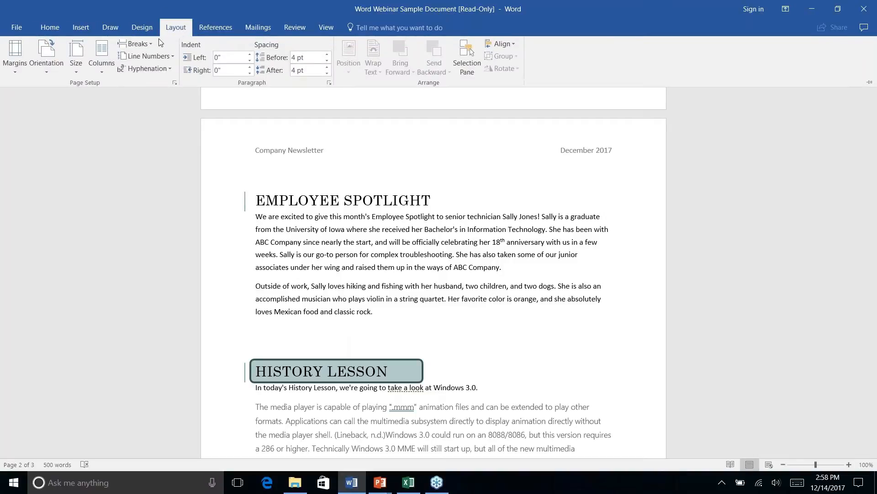
{"action": "left_click", "coordinate": [101, 72]}
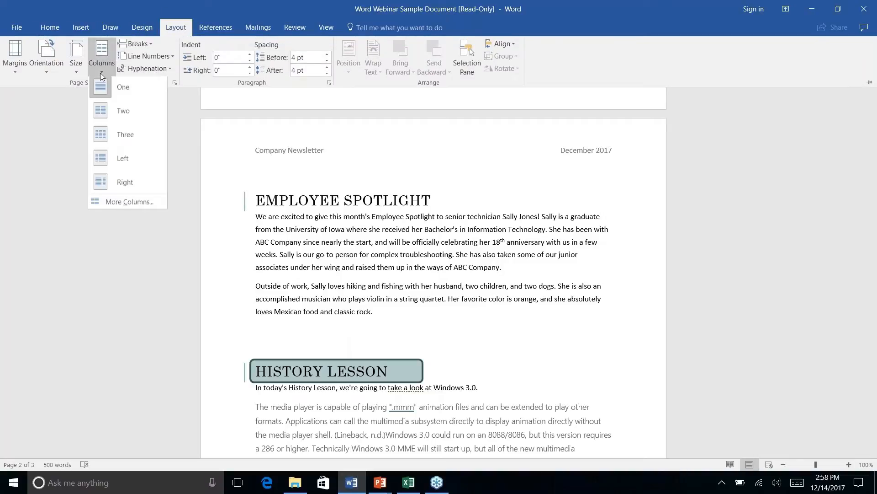
{"action": "left_click", "coordinate": [118, 116]}
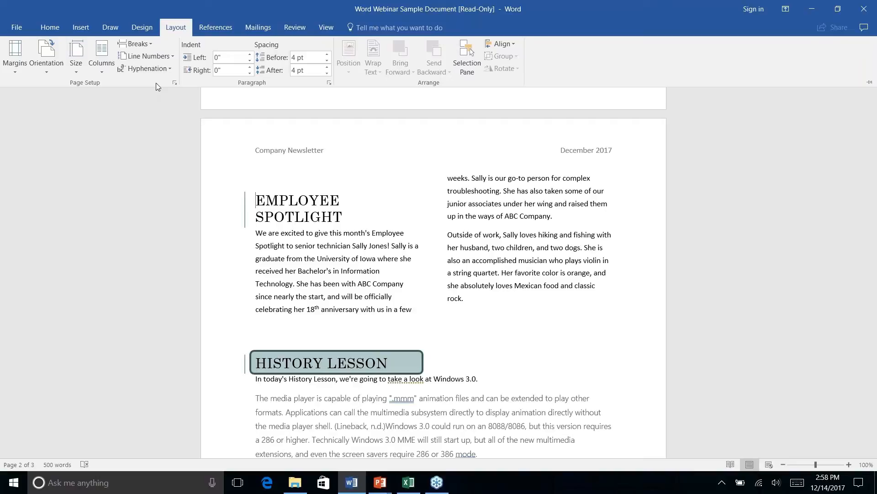
{"action": "key", "text": "ctrl+z"}
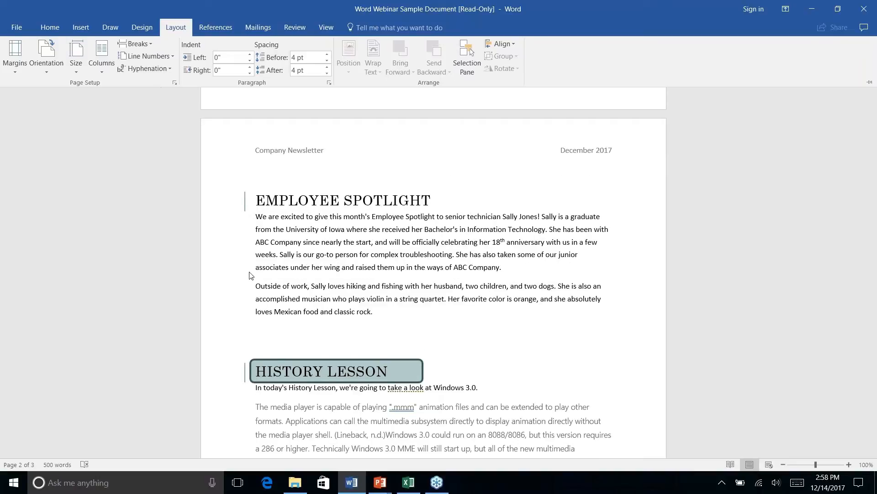
{"action": "key", "text": "ctrl+F1"}
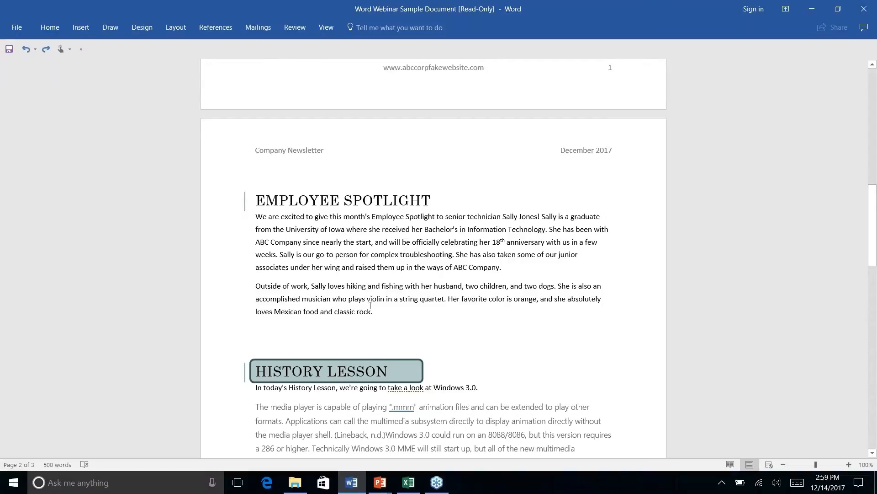
Lay out only the two Employee Spotlight body paragraphs in two columns, leaving the heading out of the selection
{"action": "left_click_drag", "start_coordinate": [373, 311], "coordinate": [256, 216]}
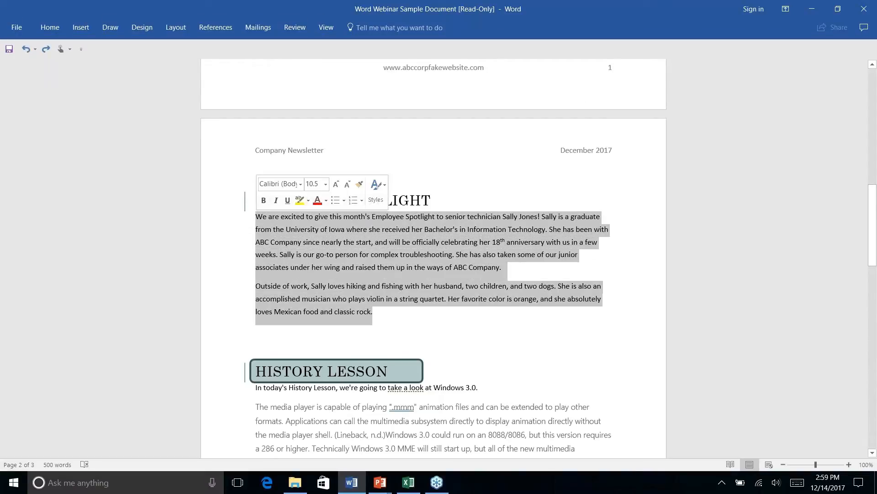
{"action": "left_click", "coordinate": [177, 30]}
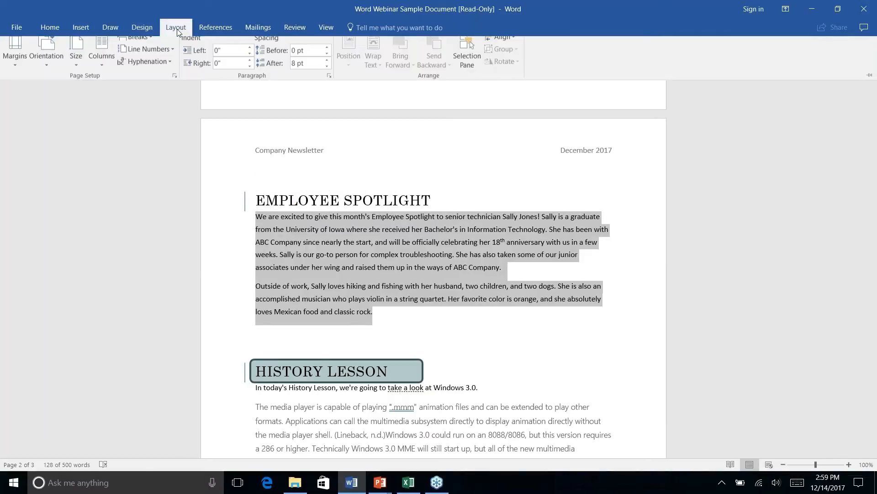
{"action": "left_click", "coordinate": [104, 73]}
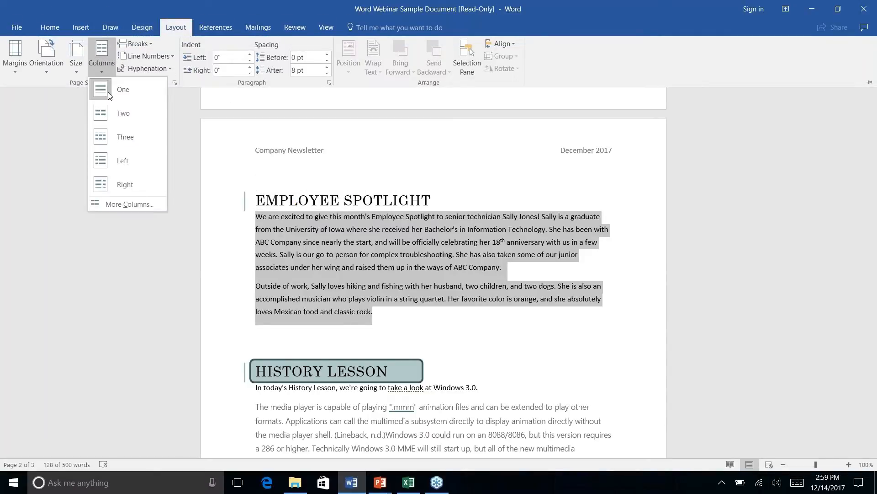
{"action": "left_click", "coordinate": [119, 114]}
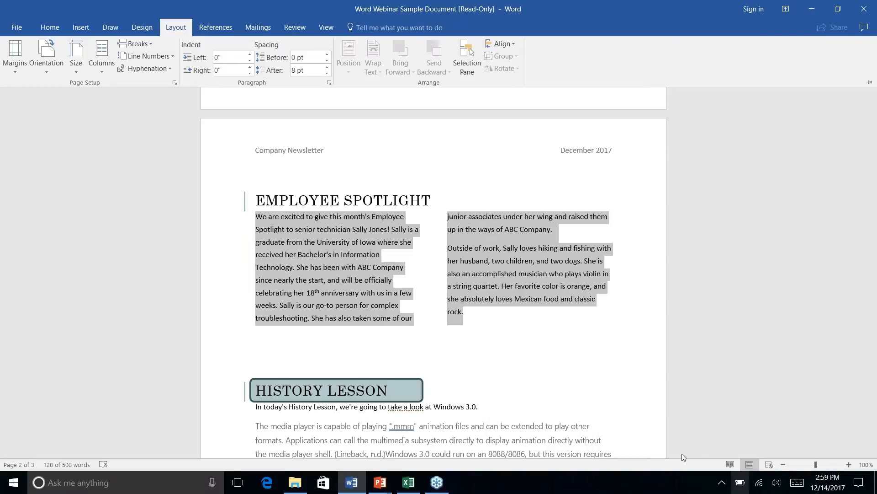
{"action": "left_click", "coordinate": [499, 290]}
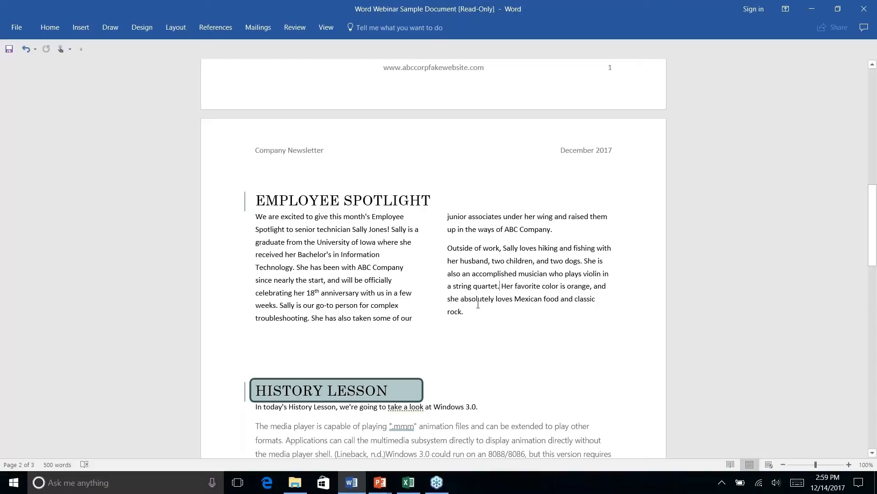
Move the rounded rectangle from the bottom of page 2 to page 3, centred behind the ABC Company address block
{"action": "scroll", "coordinate": [478, 304], "scroll_direction": "down", "scroll_amount": 10}
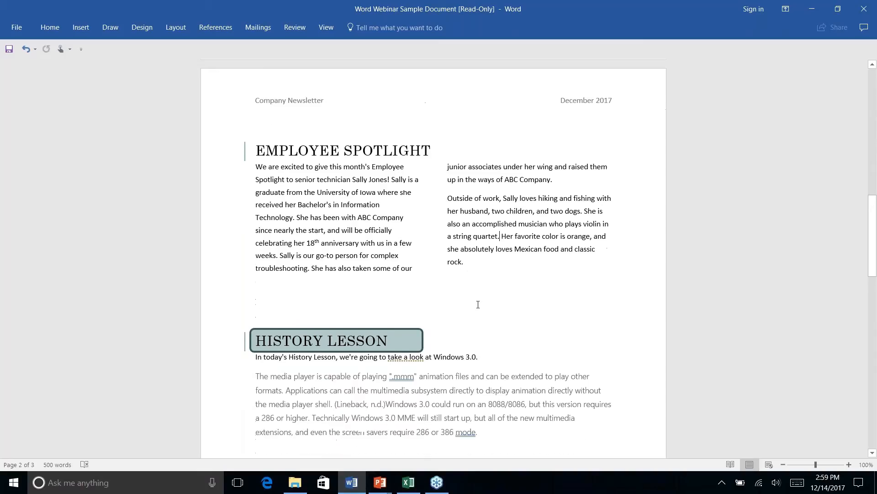
{"action": "scroll", "coordinate": [415, 303], "scroll_direction": "down", "scroll_amount": 4}
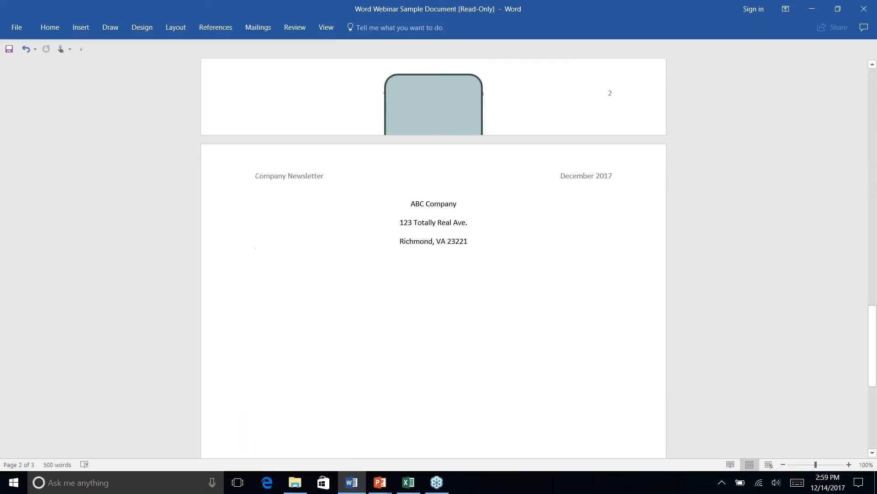
{"action": "scroll", "coordinate": [415, 303], "scroll_direction": "up", "scroll_amount": 5}
{"action": "left_click", "coordinate": [415, 304]}
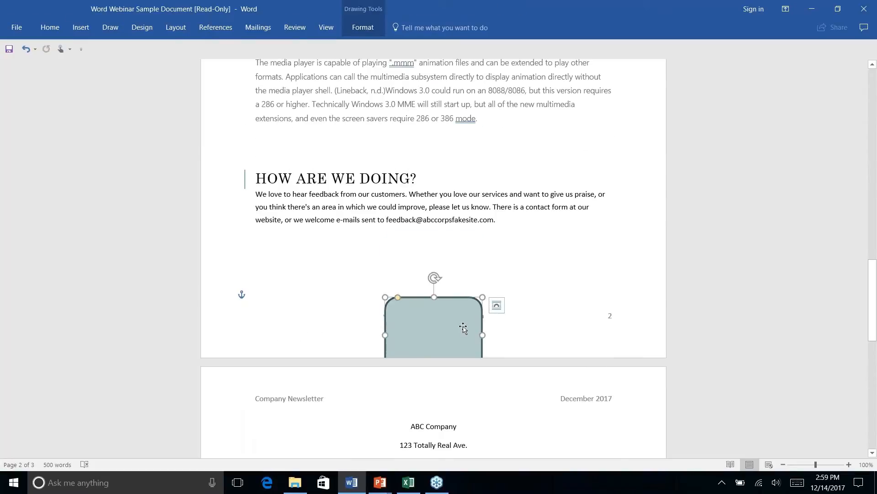
{"action": "mouse_move", "coordinate": [462, 327]}
{"action": "left_mouse_down"}
{"action": "mouse_move", "coordinate": [445, 443]}
{"action": "mouse_move", "coordinate": [460, 443]}
{"action": "left_mouse_up"}
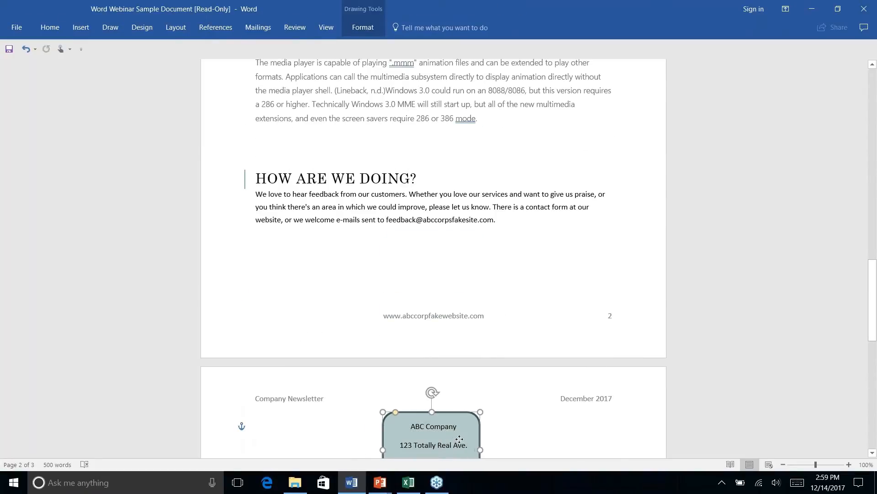
{"action": "scroll", "coordinate": [472, 409], "scroll_direction": "down", "scroll_amount": 8}
{"action": "scroll", "coordinate": [472, 409], "scroll_direction": "down", "scroll_amount": 3}
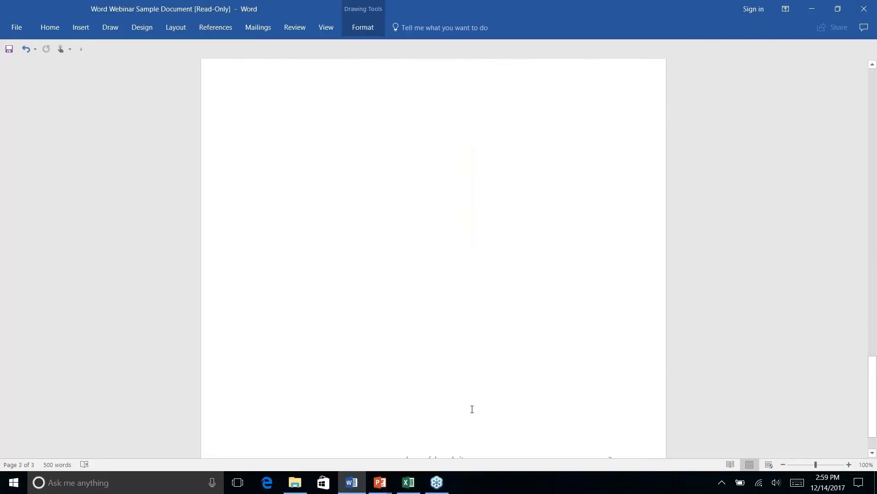
{"action": "scroll", "coordinate": [472, 409], "scroll_direction": "up", "scroll_amount": 10}
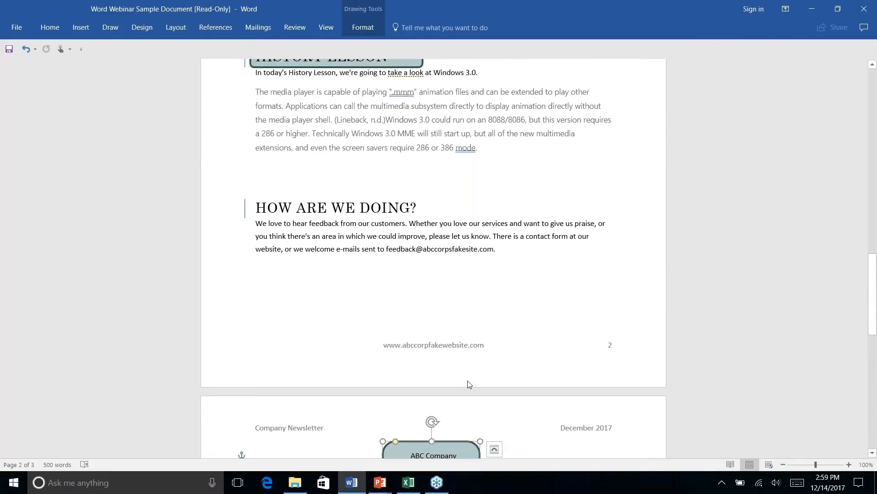
{"action": "scroll", "coordinate": [470, 385], "scroll_direction": "down", "scroll_amount": 3}
{"action": "left_click", "coordinate": [530, 318]}
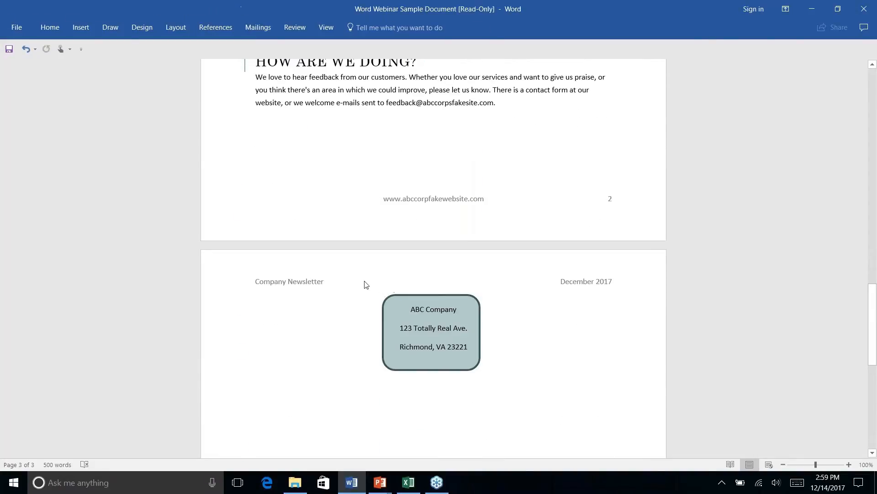
{"action": "left_click_drag", "start_coordinate": [473, 299], "coordinate": [475, 297]}
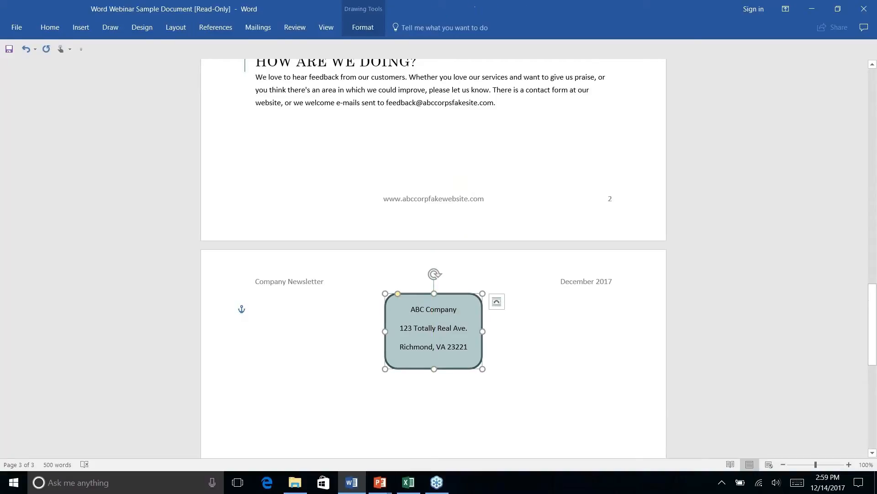
{"action": "left_click", "coordinate": [382, 286]}
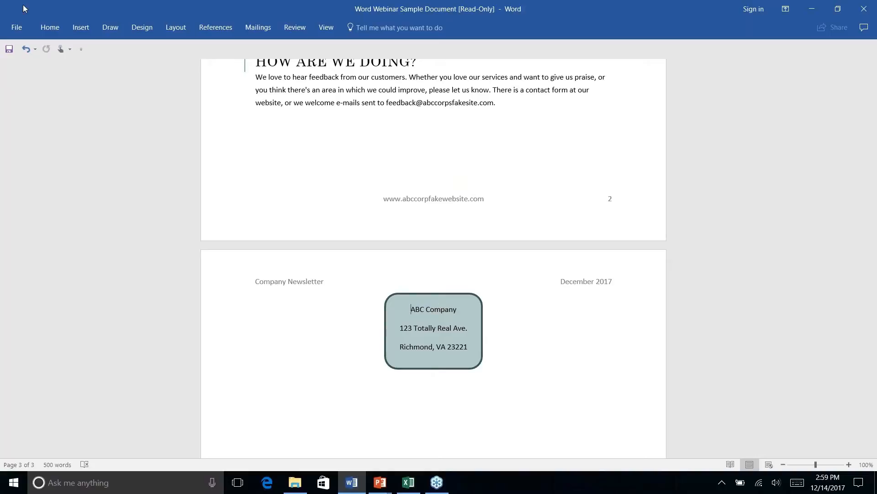
Insert a page break after the last paragraph of the How Are We Doing? section
{"action": "left_click", "coordinate": [513, 109]}
{"action": "left_click", "coordinate": [81, 27]}
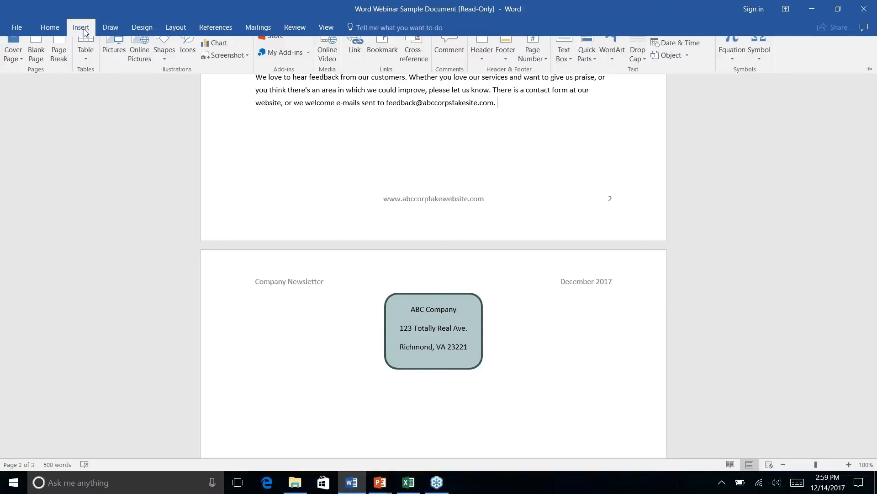
{"action": "left_click", "coordinate": [182, 28]}
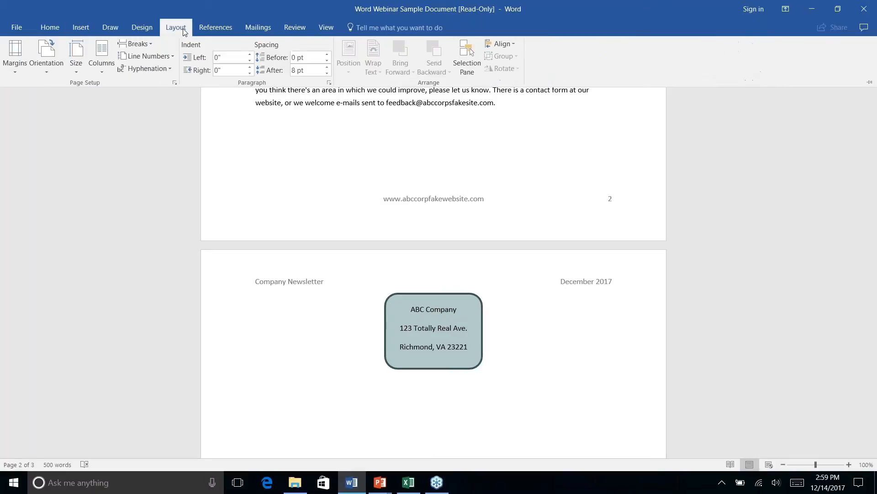
{"action": "left_click", "coordinate": [150, 44]}
{"action": "left_click", "coordinate": [167, 87]}
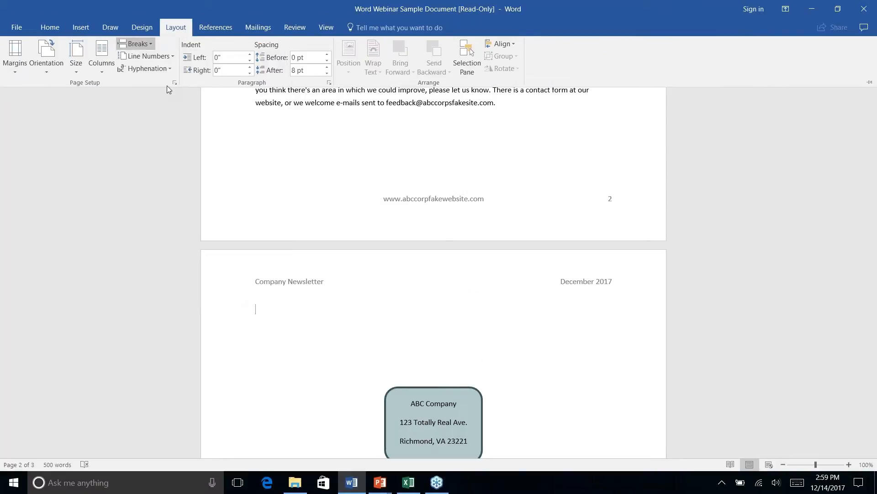
{"action": "left_click", "coordinate": [541, 342]}
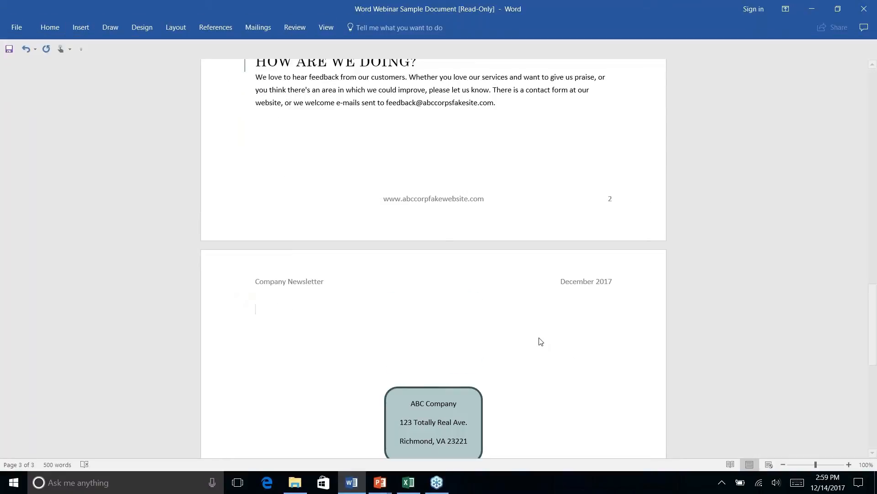
Add a "Name:" line followed by a row of underscores at the start of page 3
{"action": "scroll", "coordinate": [541, 342], "scroll_direction": "up", "scroll_amount": 3}
{"action": "scroll", "coordinate": [433, 256], "scroll_direction": "up", "scroll_amount": 2}
{"action": "scroll", "coordinate": [433, 256], "scroll_direction": "down", "scroll_amount": 15}
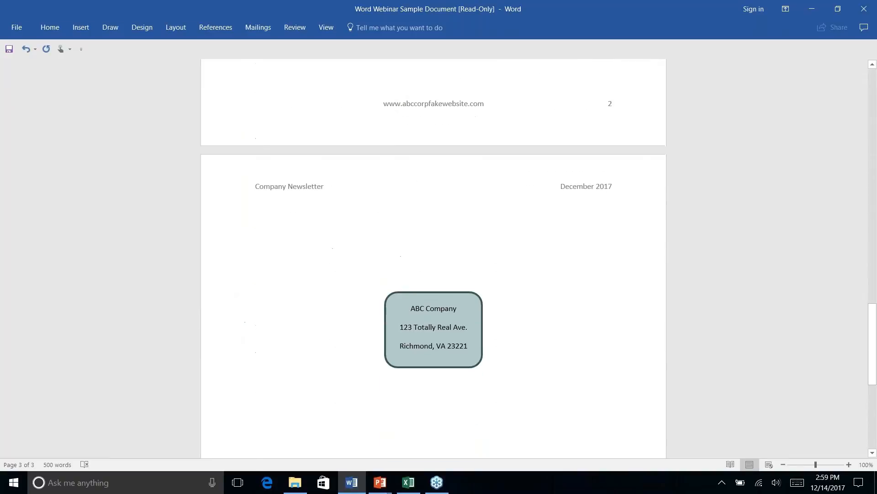
{"action": "scroll", "coordinate": [433, 256], "scroll_direction": "up", "scroll_amount": 8}
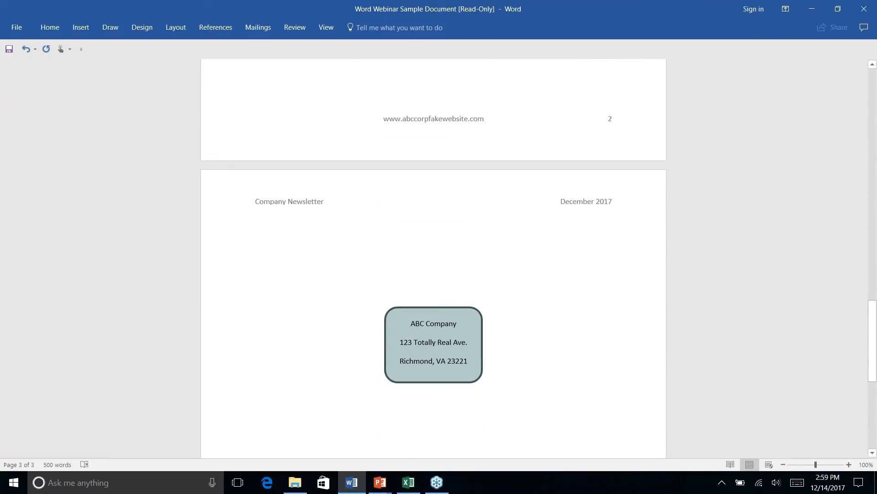
{"action": "scroll", "coordinate": [433, 256], "scroll_direction": "up", "scroll_amount": 15}
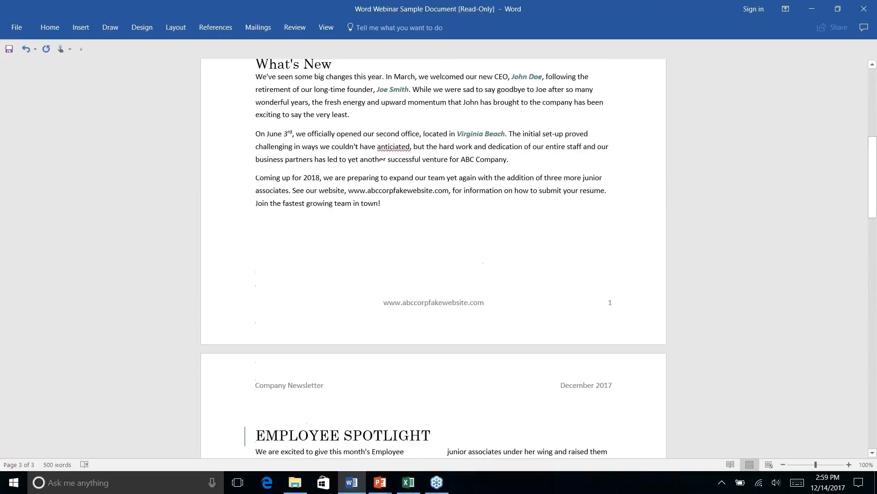
{"action": "scroll", "coordinate": [433, 256], "scroll_direction": "up", "scroll_amount": 5}
{"action": "scroll", "coordinate": [433, 256], "scroll_direction": "down", "scroll_amount": 19}
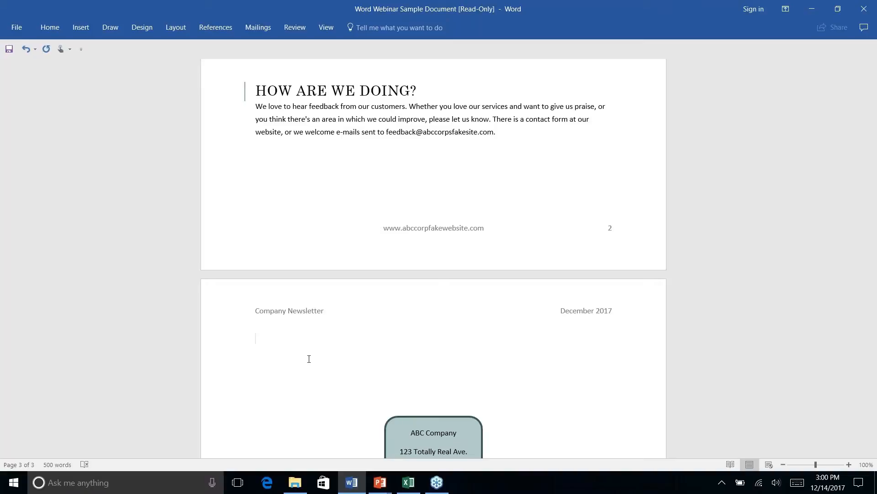
{"action": "type", "text": "Name: ____________________"}
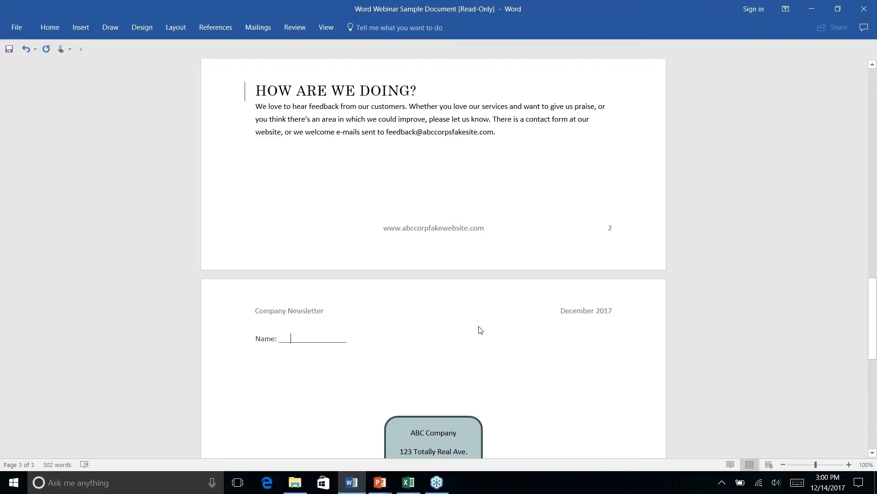
Try filling in "M Name" within the underscores, and delete both the sample text and the underscores
{"action": "type", "text": "M Name"}
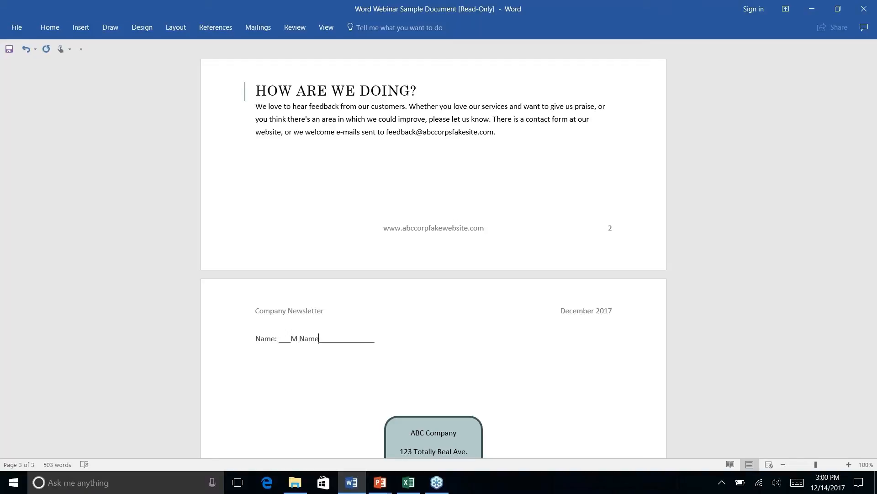
{"action": "key", "text": "BackSpace"}
{"action": "key", "text": "BackSpace"}
{"action": "key", "text": "BackSpace"}
{"action": "key", "text": "BackSpace"}
{"action": "key", "text": "BackSpace"}
{"action": "key", "text": "BackSpace"}
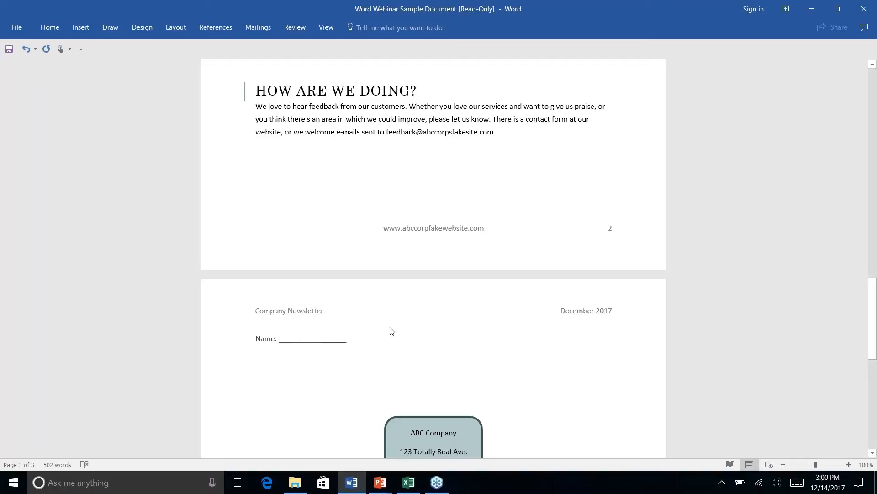
{"action": "key", "text": "BackSpace"}
{"action": "key", "text": "BackSpace"}
{"action": "key", "text": "BackSpace"}
{"action": "key", "text": "BackSpace"}
{"action": "key", "text": "BackSpace"}
{"action": "key", "text": "BackSpace"}
{"action": "key", "text": "BackSpace"}
{"action": "key", "text": "BackSpace"}
{"action": "key", "text": "BackSpace"}
{"action": "key", "text": "BackSpace"}
{"action": "key", "text": "BackSpace"}
{"action": "key", "text": "BackSpace"}
{"action": "key", "text": "BackSpace"}
{"action": "key", "text": "BackSpace"}
{"action": "key", "text": "BackSpace"}
{"action": "key", "text": "BackSpace"}
{"action": "key", "text": "BackSpace"}
{"action": "key", "text": "BackSpace"}
{"action": "key", "text": "BackSpace"}
{"action": "key", "text": "BackSpace"}
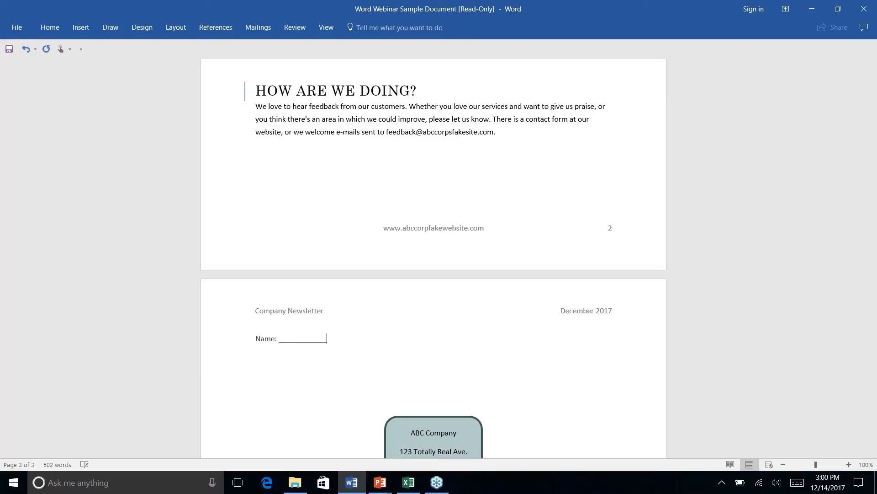
Try a full-width horizontal line beneath "Name: My Names" on page 3, and delete the text together with the line
{"action": "type", "text": "---"}
{"action": "key", "text": "Return"}
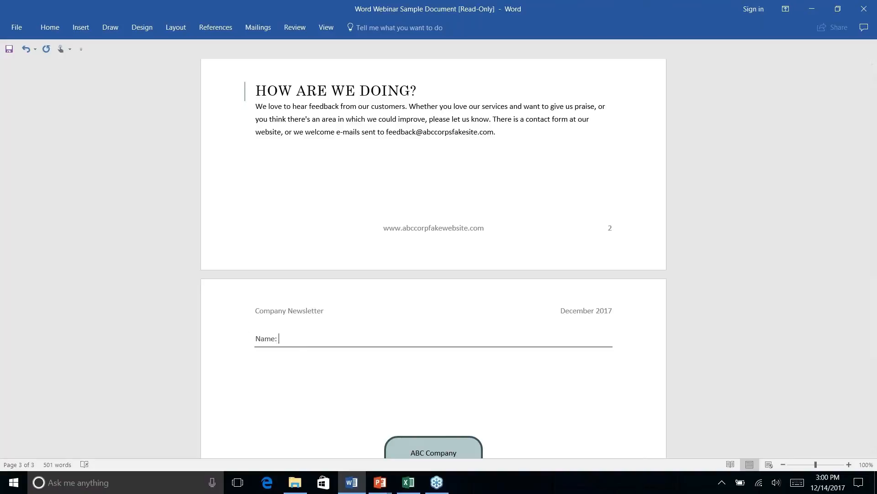
{"action": "type", "text": "M"}
{"action": "key", "text": "BackSpace"}
{"action": "type", "text": "My Names"}
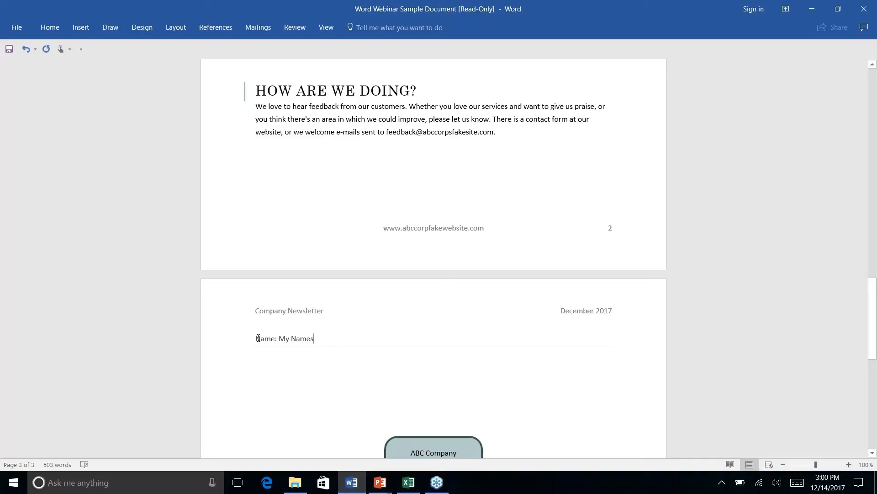
{"action": "left_click_drag", "start_coordinate": [255, 339], "coordinate": [305, 367]}
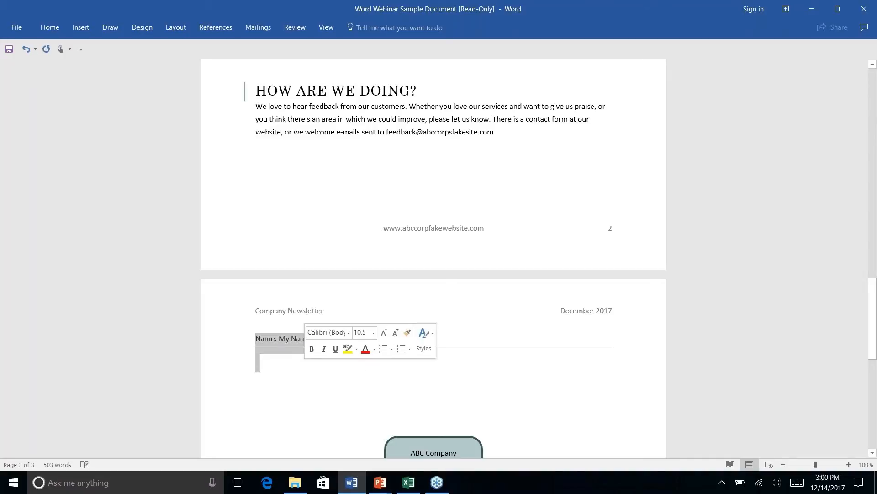
{"action": "key", "text": "Delete"}
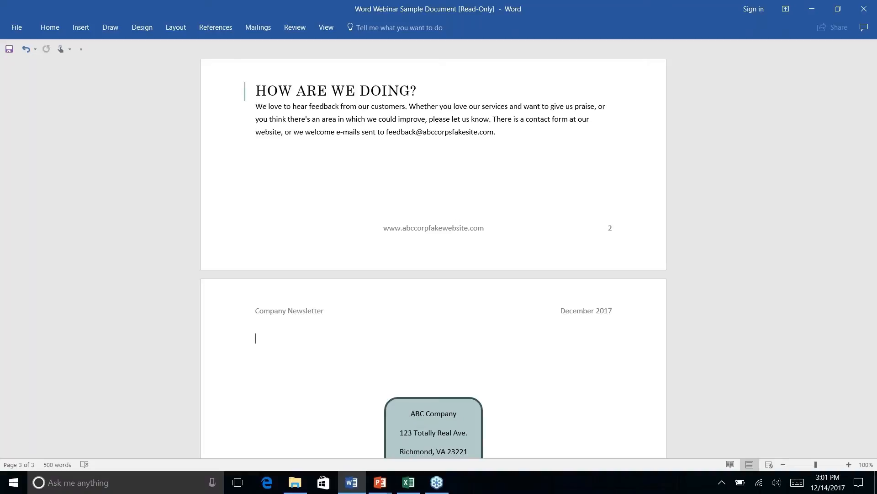
Start the Step-by-Step Mail Merge Wizard at the beginning of the document and go back to its document type step
{"action": "key", "text": "ctrl+Home"}
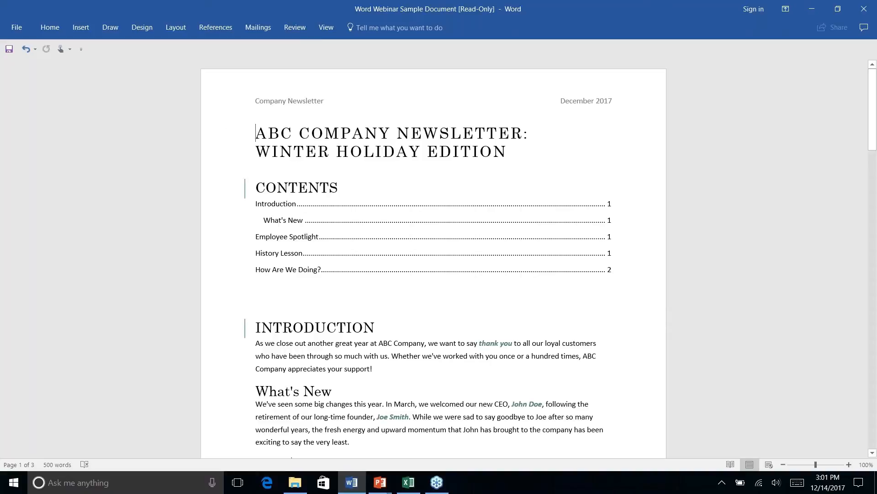
{"action": "left_click", "coordinate": [219, 30]}
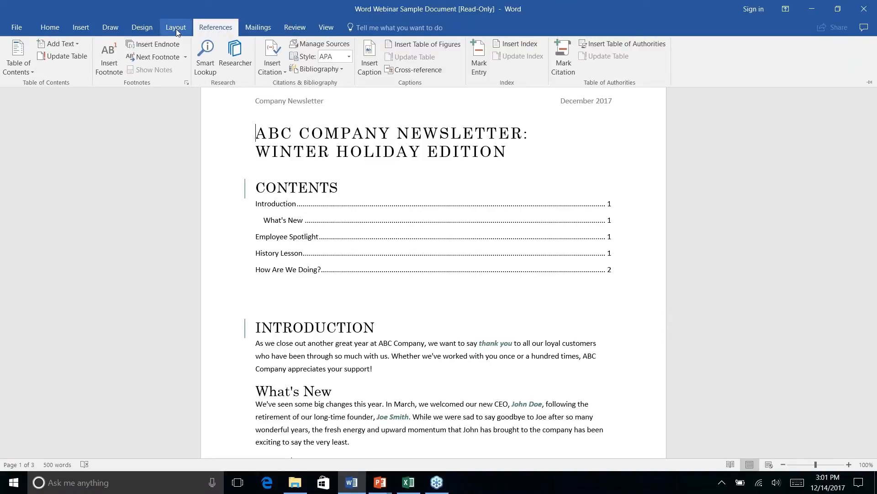
{"action": "left_click", "coordinate": [261, 30]}
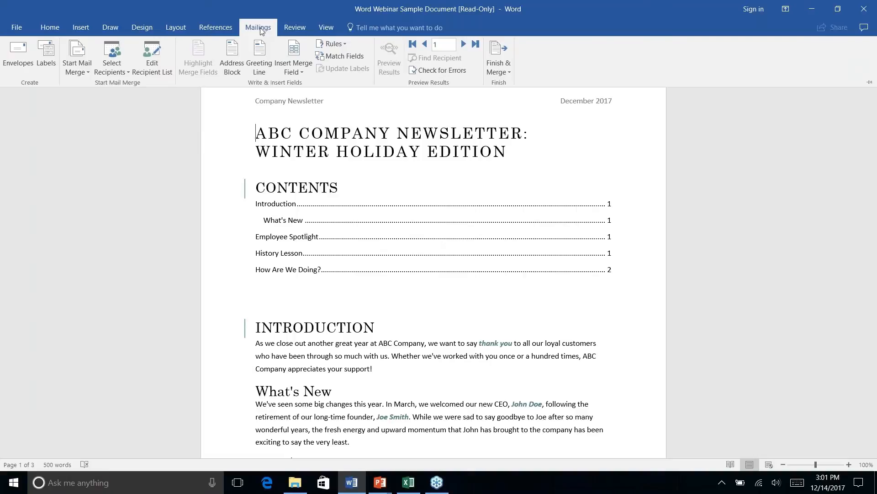
{"action": "left_click", "coordinate": [84, 74]}
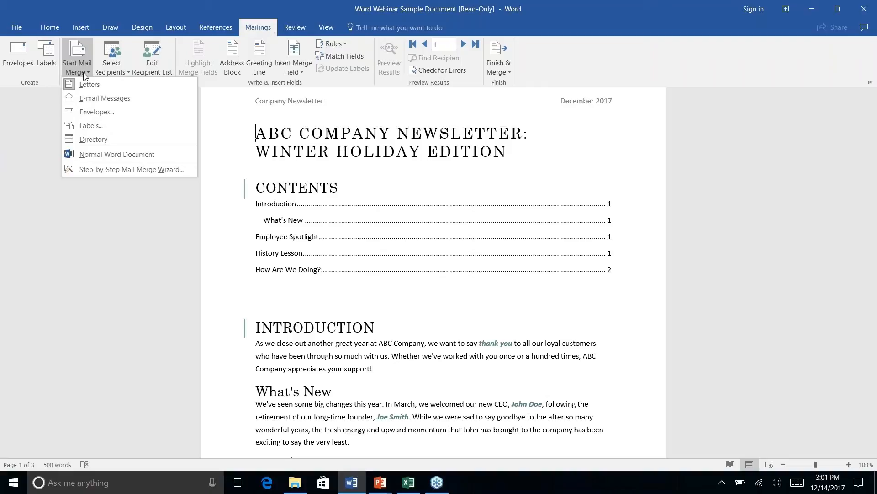
{"action": "left_click", "coordinate": [87, 169]}
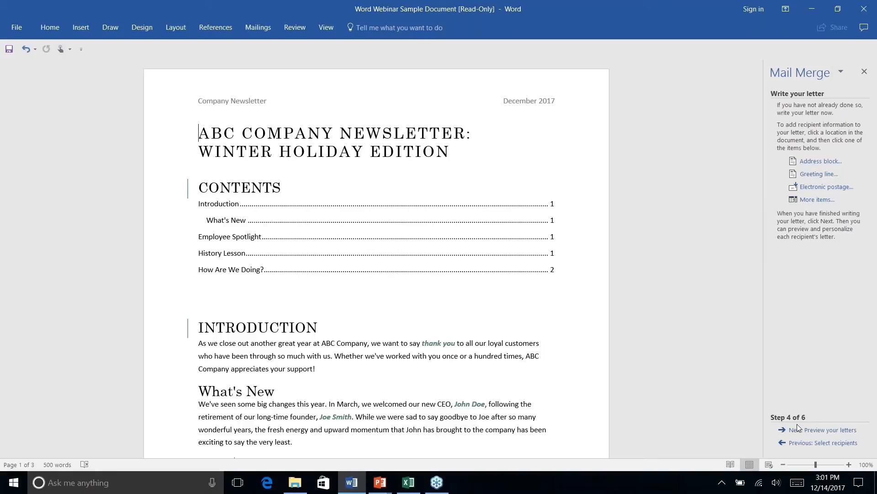
{"action": "left_click", "coordinate": [808, 444]}
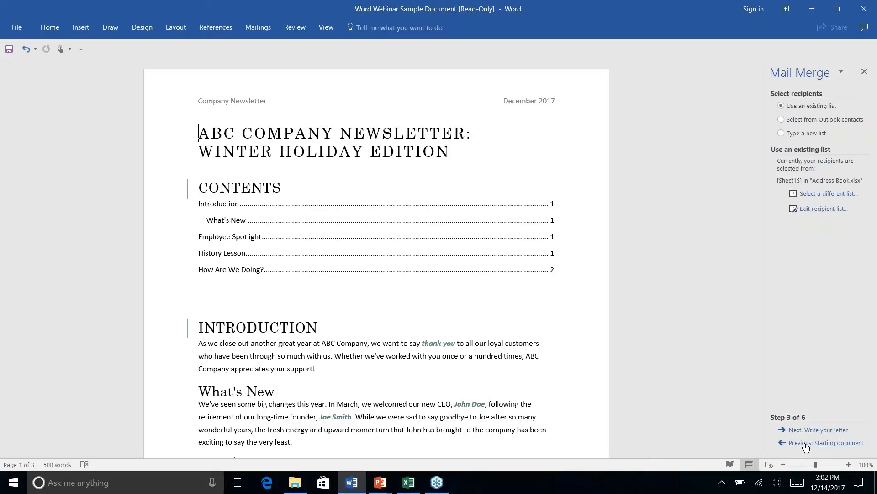
{"action": "left_click", "coordinate": [808, 443]}
{"action": "left_click", "coordinate": [808, 443]}
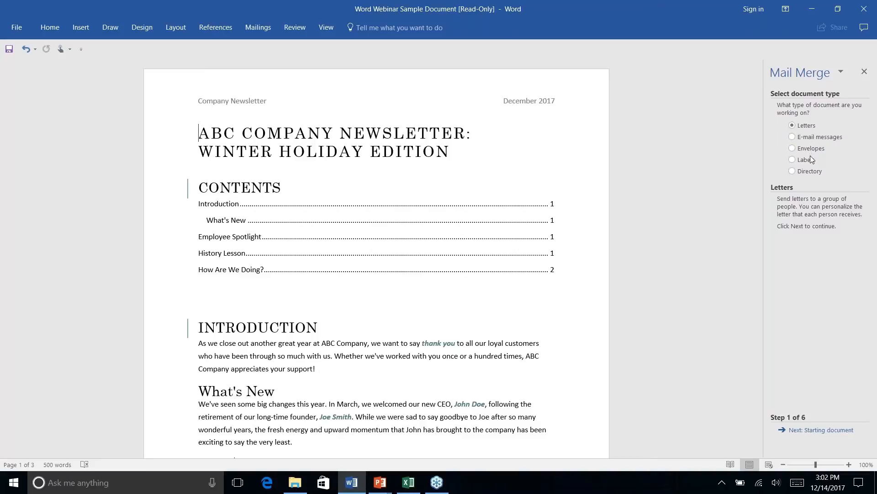
Keep Letters and the current document for the merge, and load Sheet1$ of the Address Book workbook as the recipient list
{"action": "left_click", "coordinate": [822, 431]}
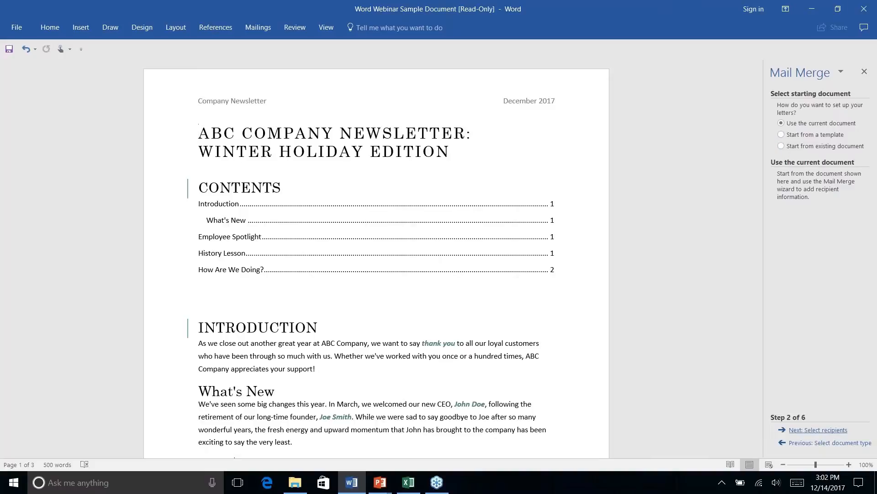
{"action": "left_click", "coordinate": [825, 431]}
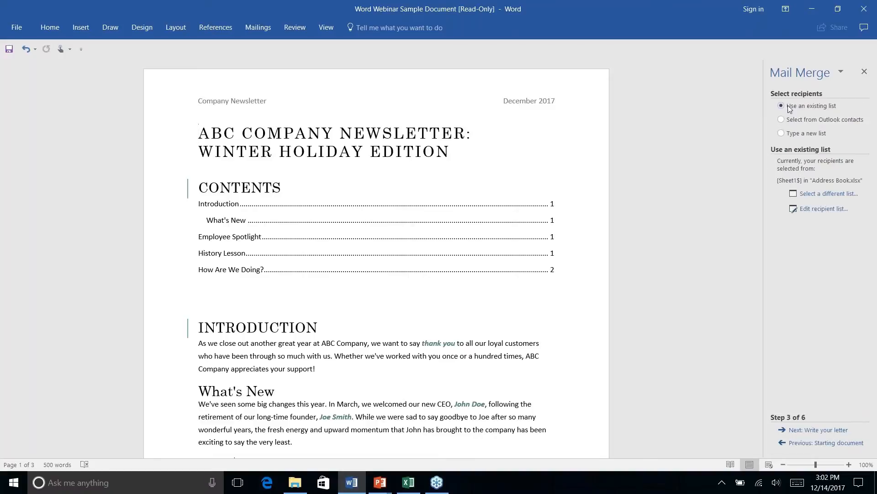
{"action": "left_click", "coordinate": [818, 195]}
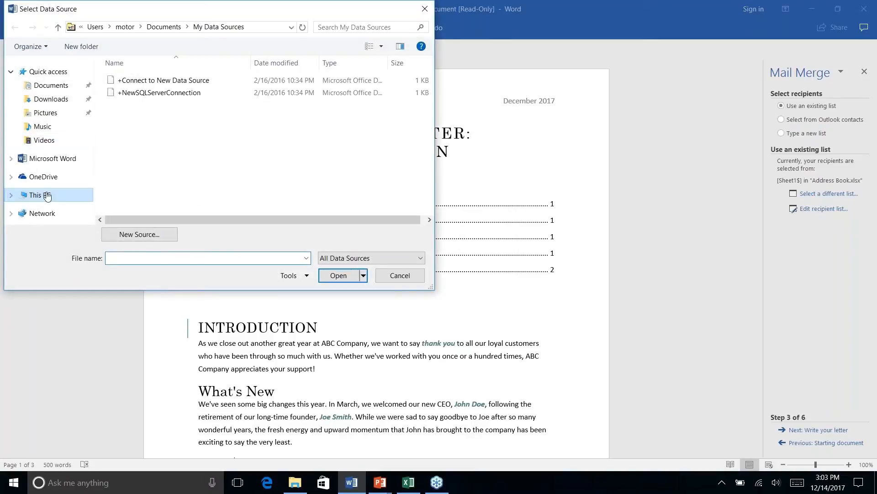
{"action": "left_click", "coordinate": [45, 84]}
{"action": "left_click", "coordinate": [130, 106]}
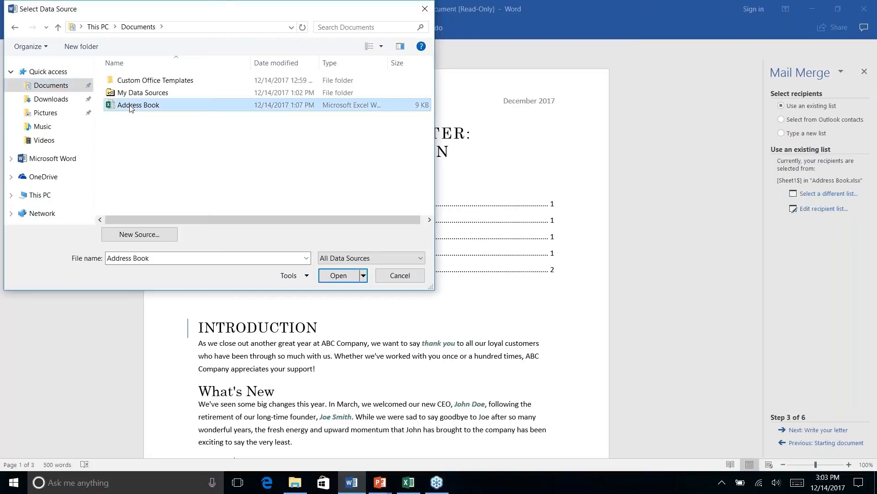
{"action": "left_click", "coordinate": [333, 276]}
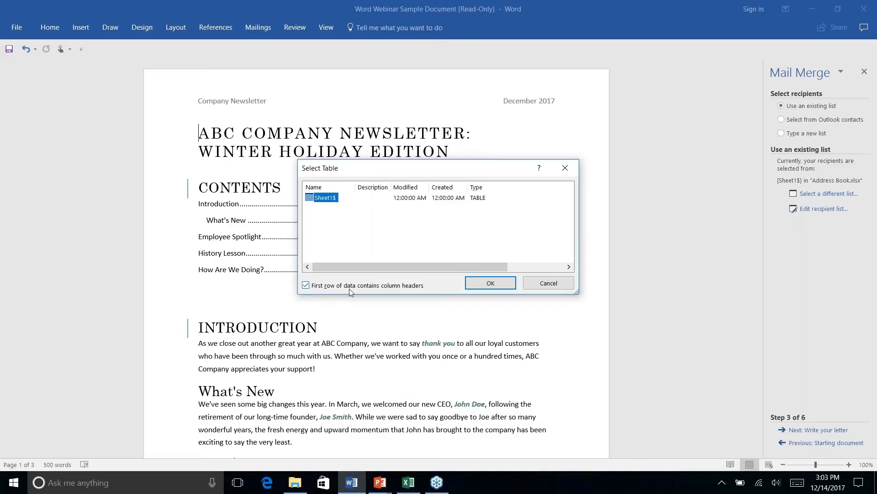
{"action": "left_click", "coordinate": [485, 285]}
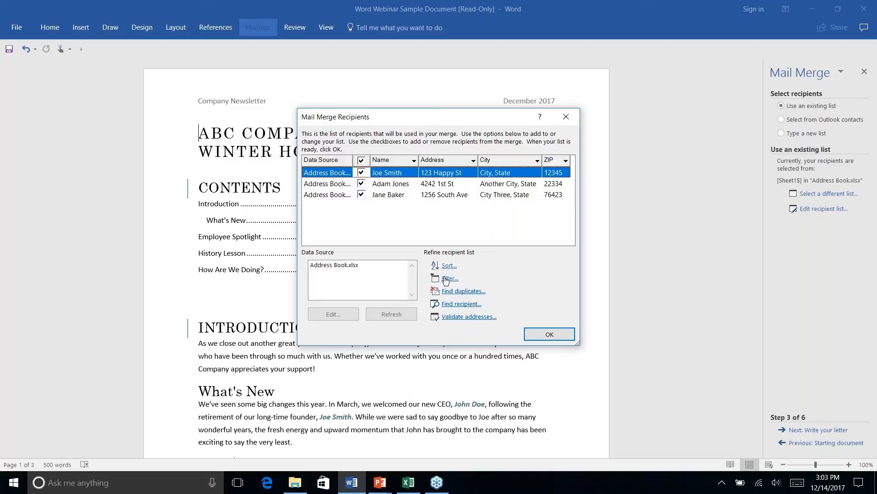
{"action": "left_click", "coordinate": [550, 335]}
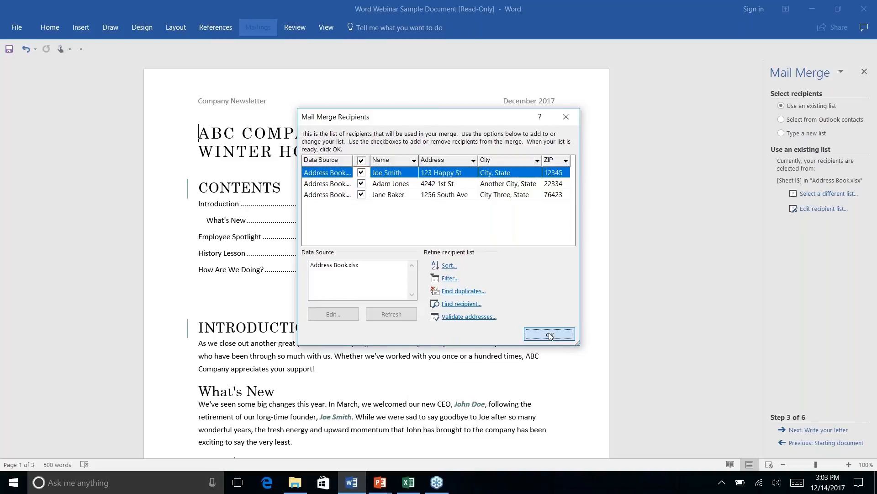
Insert an address block merge field before the newsletter title, keeping the preset name format and the postal address
{"action": "left_click", "coordinate": [810, 430]}
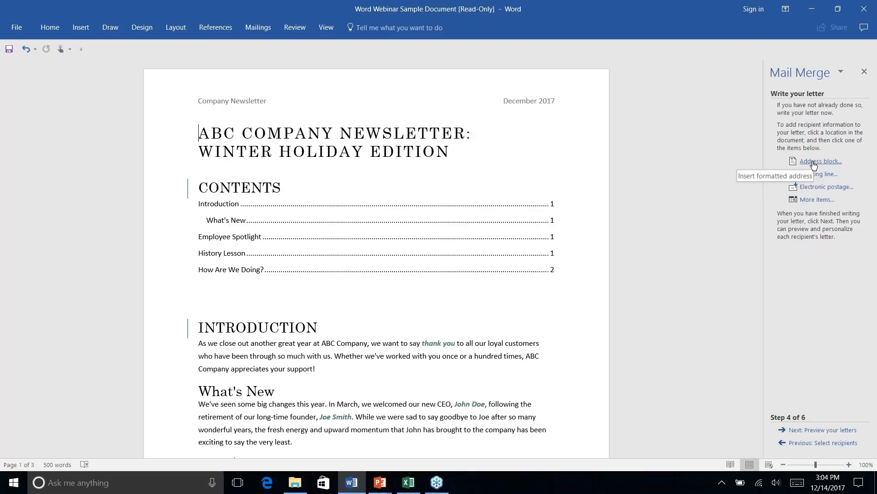
{"action": "left_click", "coordinate": [814, 163]}
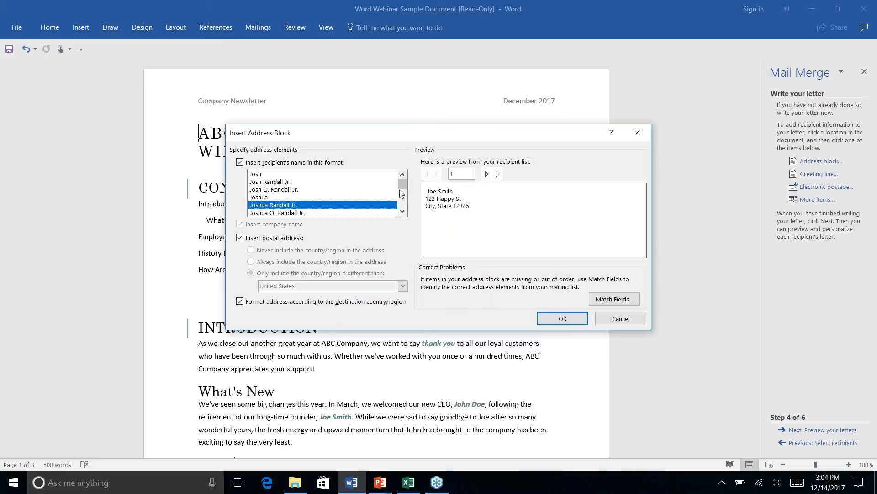
{"action": "mouse_move", "coordinate": [403, 188]}
{"action": "left_mouse_down"}
{"action": "mouse_move", "coordinate": [402, 207]}
{"action": "mouse_move", "coordinate": [400, 190]}
{"action": "left_mouse_up"}
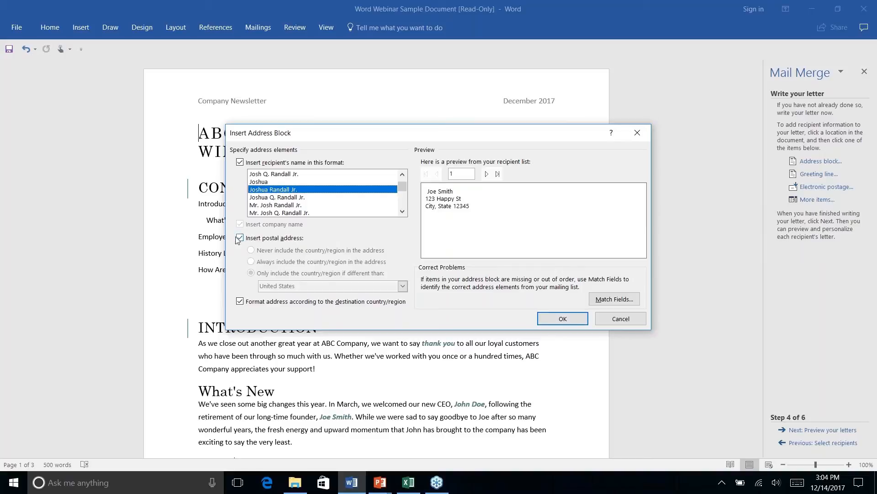
{"action": "left_click", "coordinate": [563, 319]}
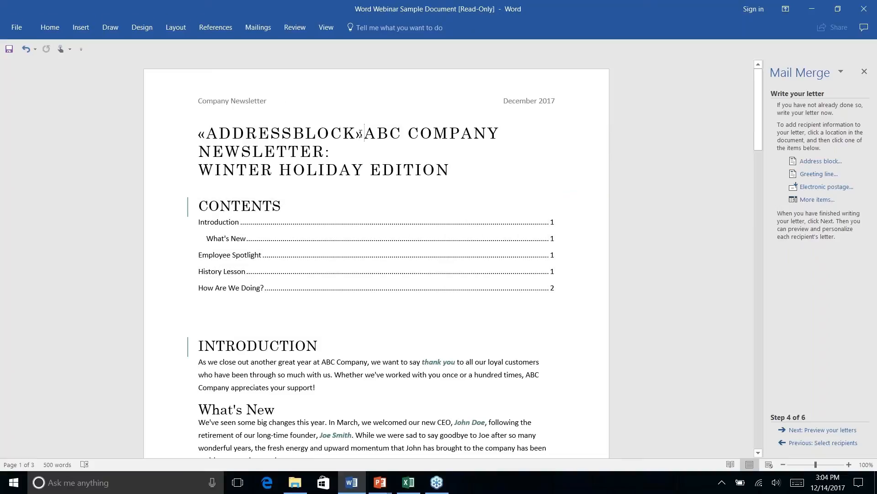
Put the address block field on its own line, with one blank line between it and the newsletter title
{"action": "left_click_drag", "start_coordinate": [360, 133], "coordinate": [198, 133]}
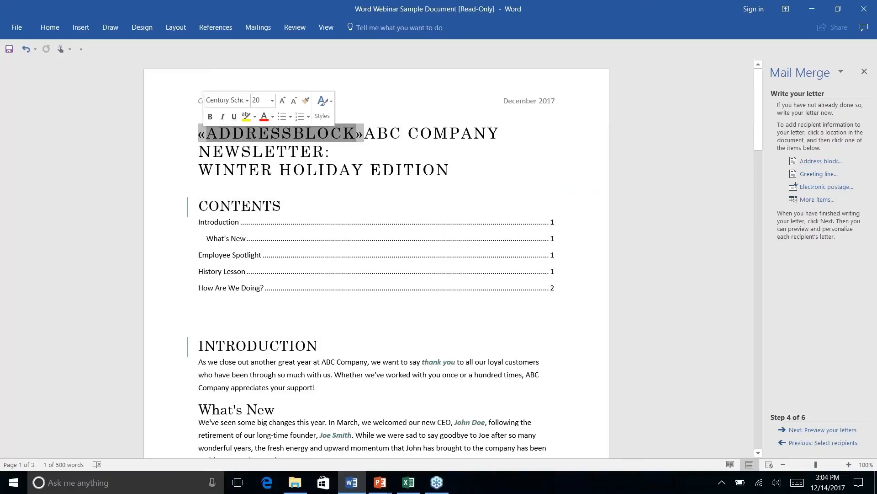
{"action": "left_click", "coordinate": [343, 134]}
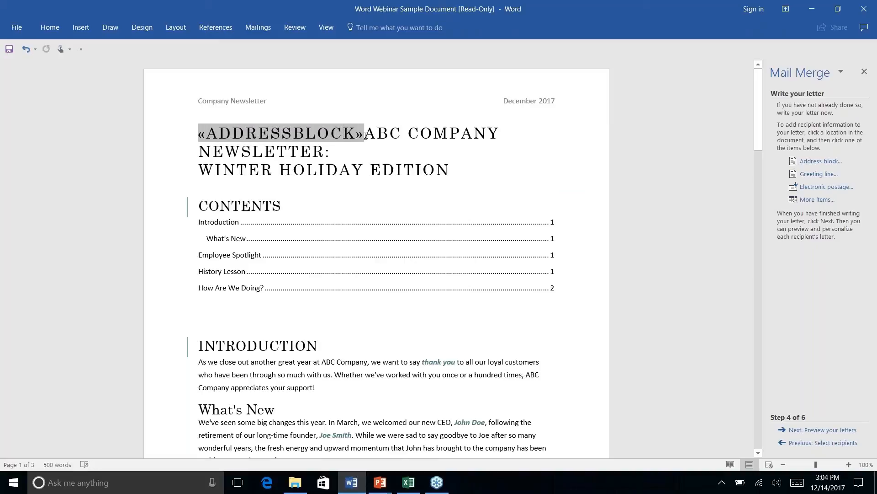
{"action": "left_click", "coordinate": [365, 134]}
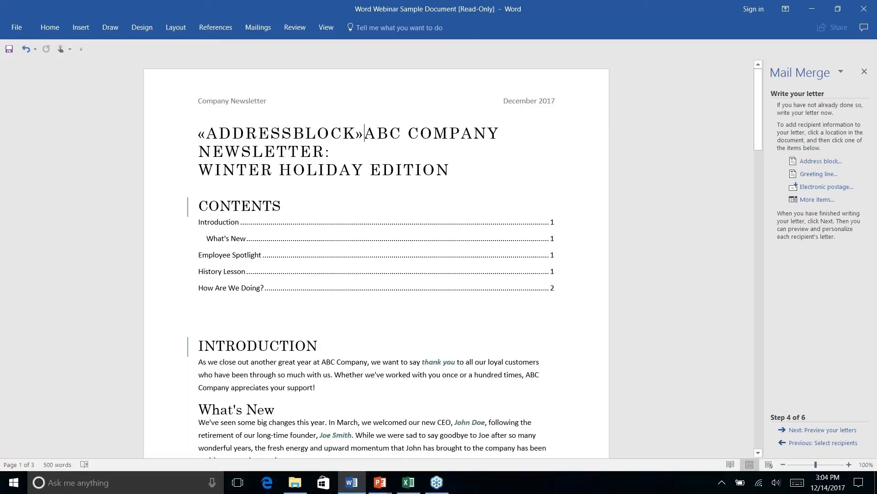
{"action": "key", "text": "Return"}
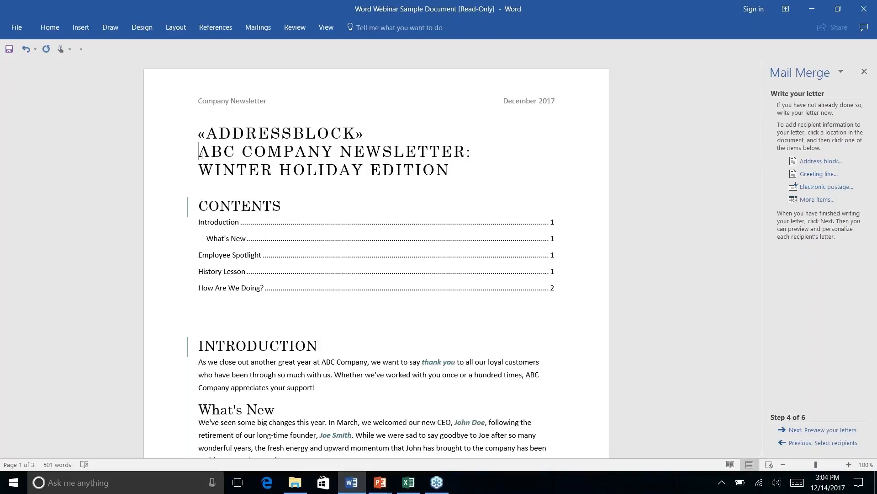
{"action": "key", "text": "Return"}
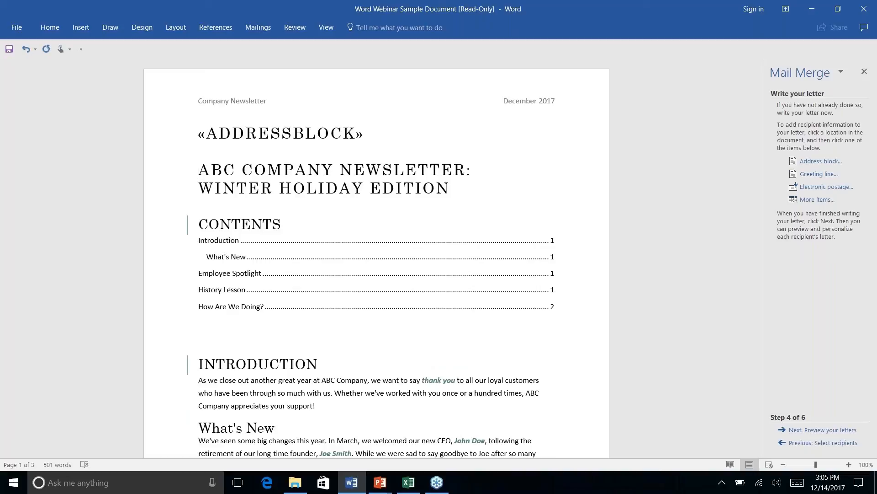
Advance the mail merge through the preview of the first recipient's letter to its completion step, and switch to the PowerPoint slide show
{"action": "left_click", "coordinate": [822, 430]}
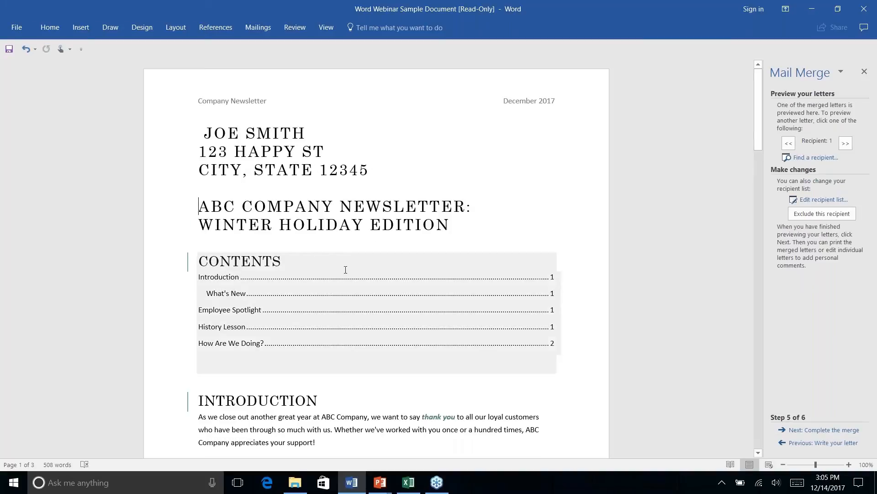
{"action": "left_click", "coordinate": [332, 152]}
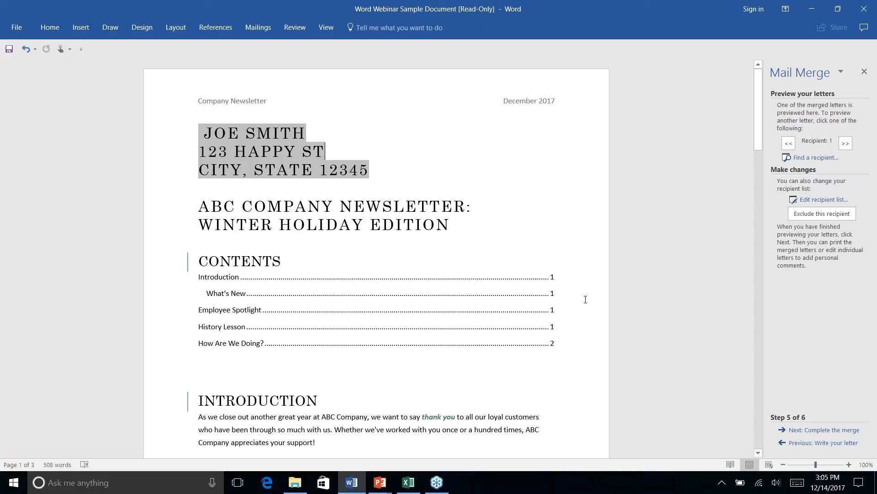
{"action": "left_click", "coordinate": [824, 430]}
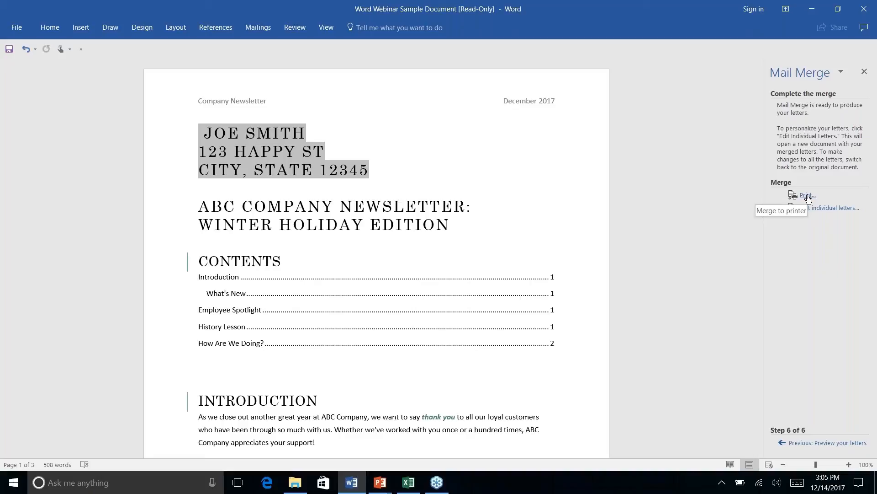
{"action": "key", "text": "alt+Tab"}
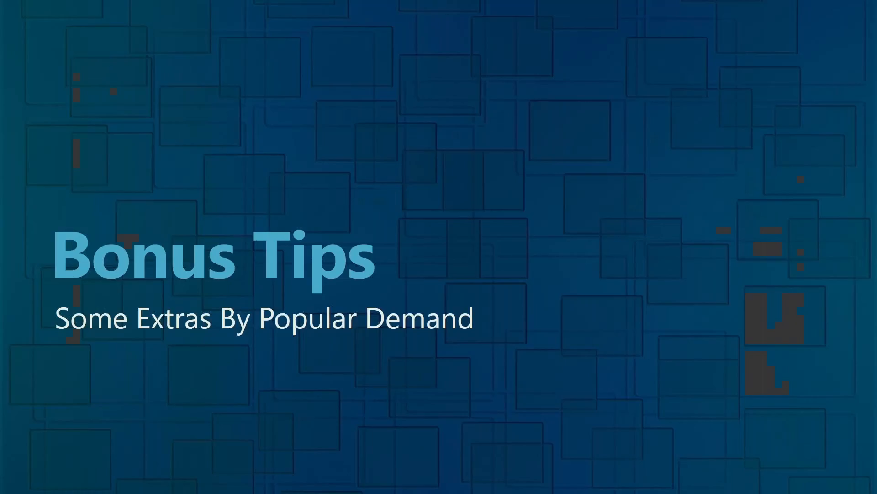